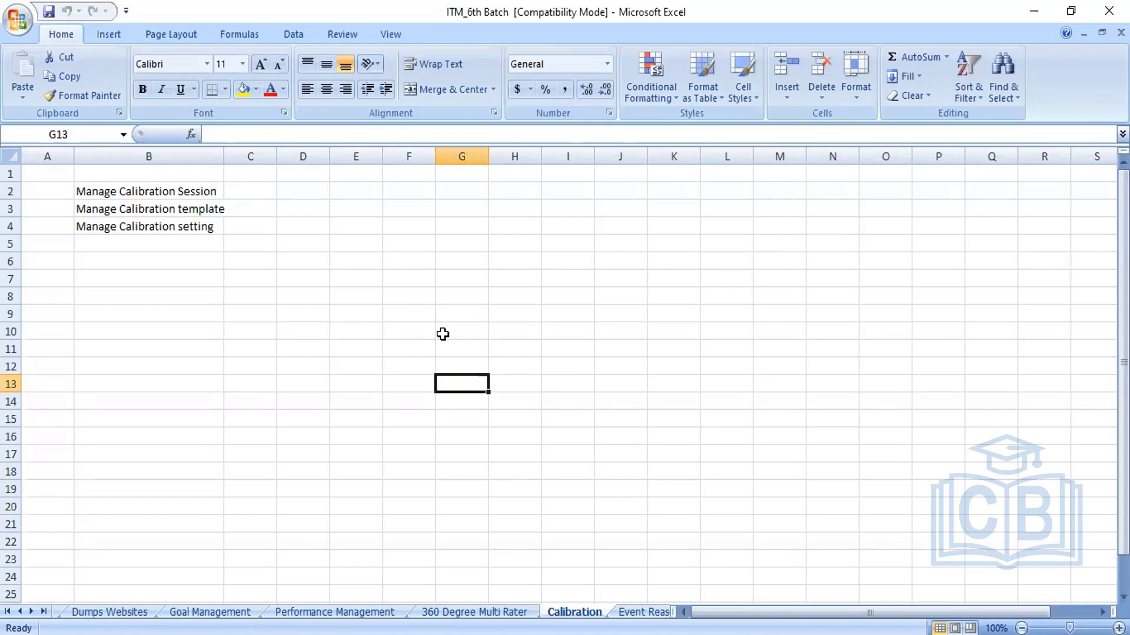
pyautogui.click(358, 363)
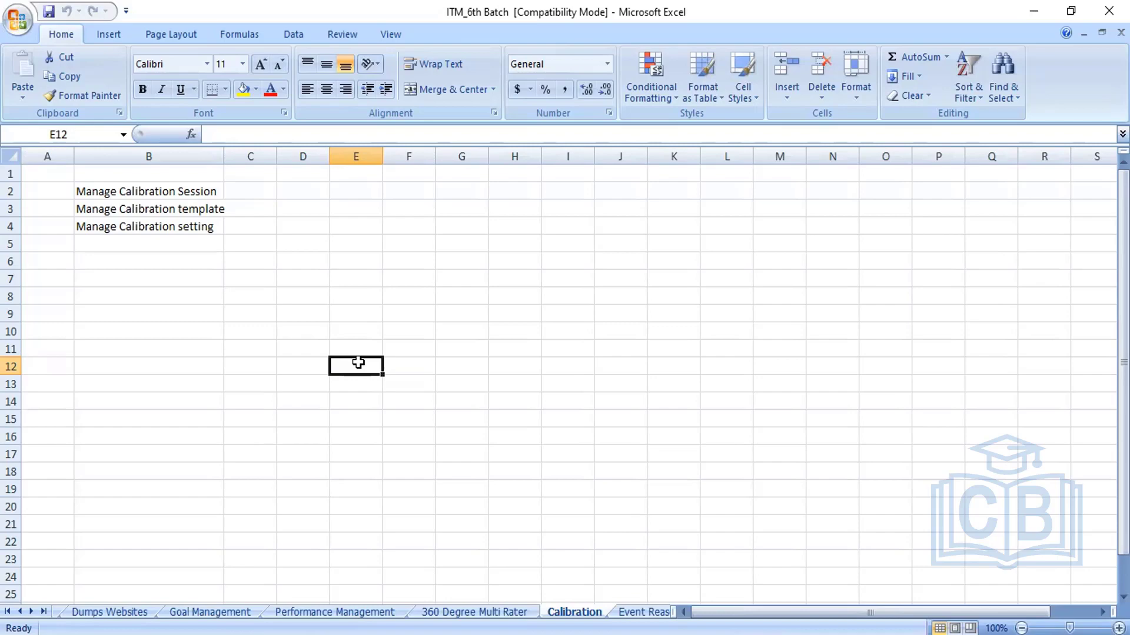
pyautogui.click(416, 300)
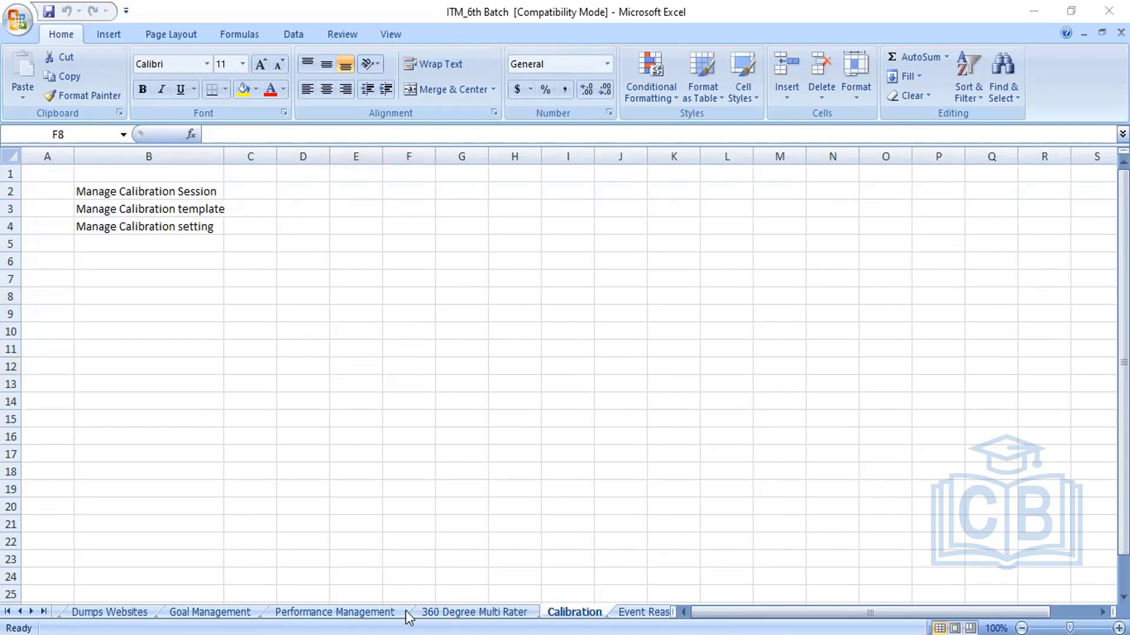
# - Open the Performance Management sheet and look through its notes on templates, rating options, rating types and admin tools
pyautogui.click(352, 609)
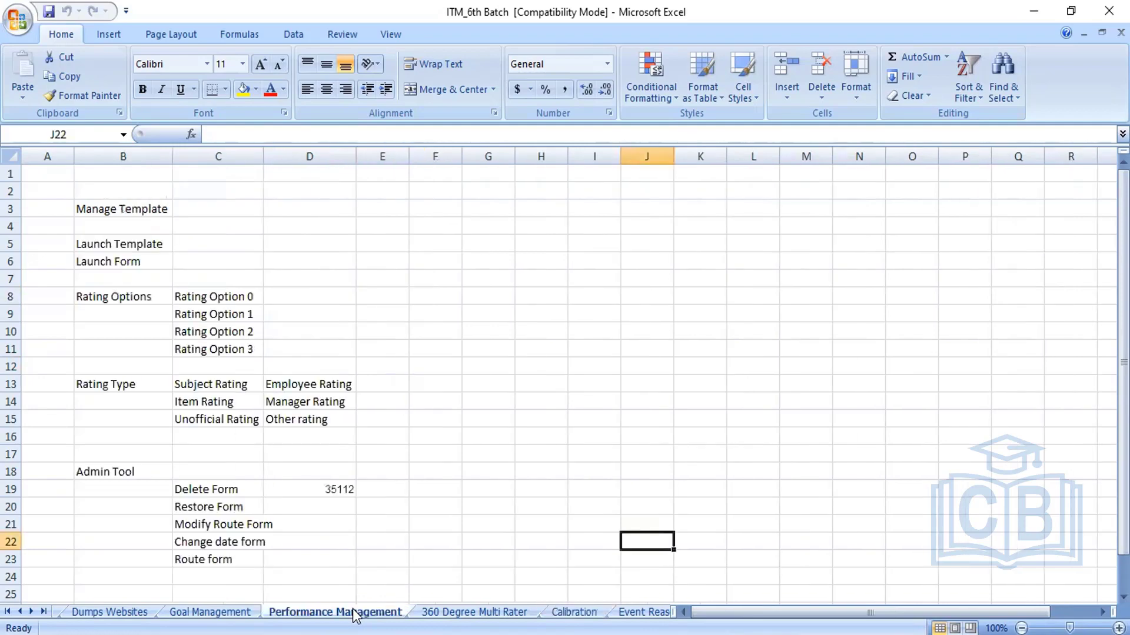
pyautogui.click(376, 450)
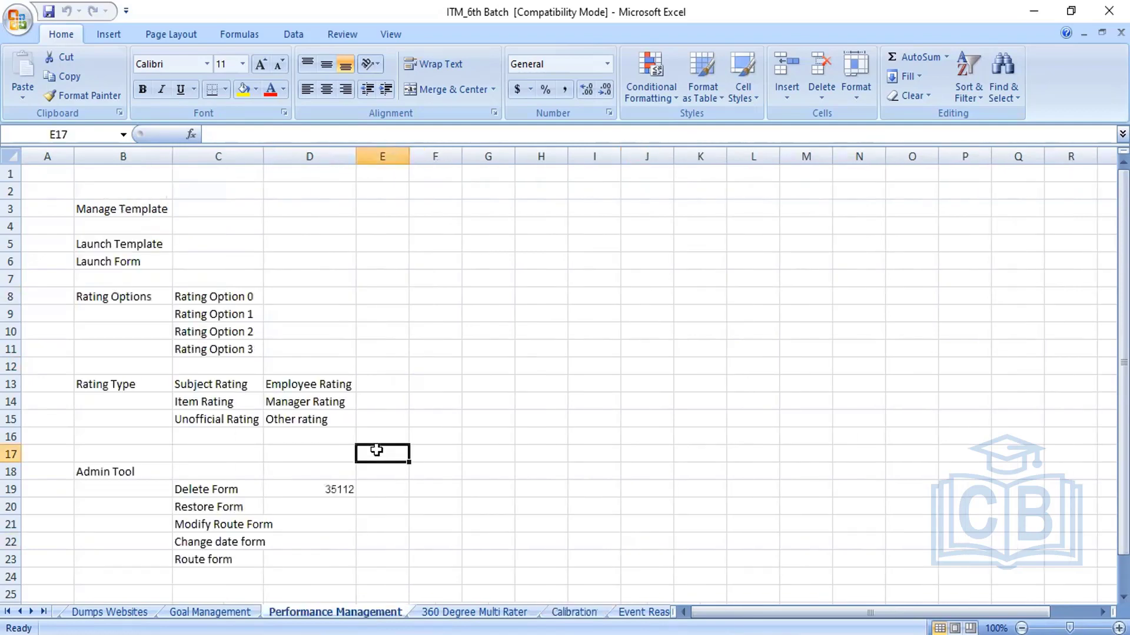
pyautogui.press('Left')
pyautogui.press('Left')
pyautogui.press('Left')
pyautogui.press('Down')
pyautogui.press('Down')
pyautogui.press('Down')
pyautogui.press('Down')
pyautogui.press('Down')
pyautogui.press('Down')
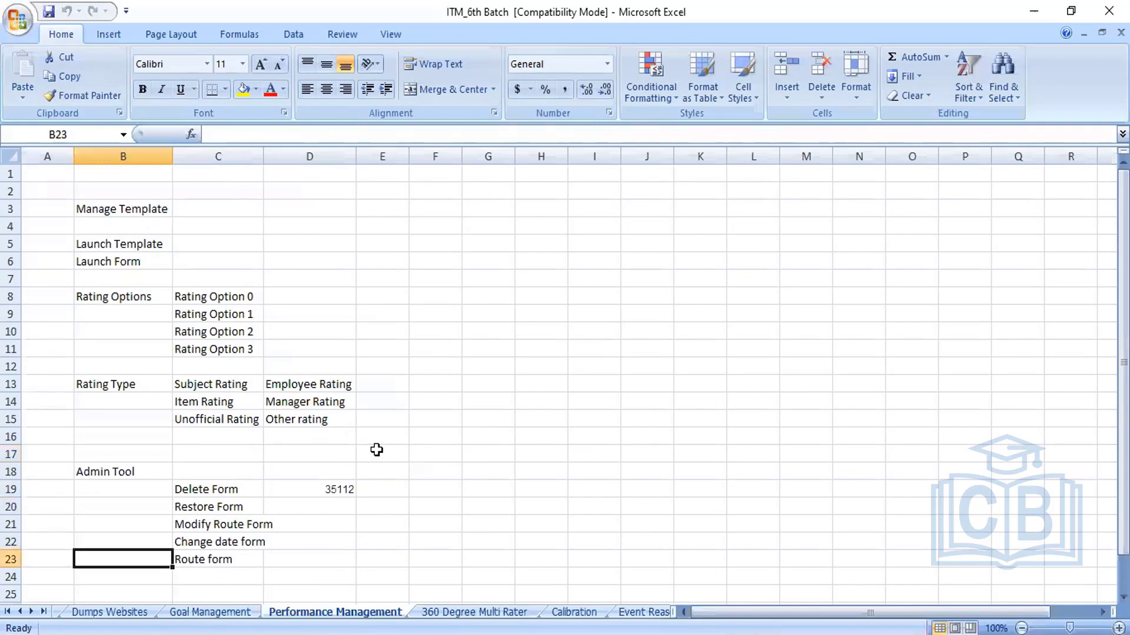
pyautogui.press('Down')
pyautogui.press('Down')
pyautogui.press('Down')
pyautogui.press('Down')
pyautogui.press('Down')
pyautogui.press('Down')
pyautogui.press('Down')
pyautogui.press('Up')
pyautogui.press('Up')
pyautogui.press('Up')
pyautogui.press('Up')
pyautogui.press('Up')
pyautogui.press('Up')
pyautogui.press('Up')
pyautogui.press('Up')
pyautogui.press('Up')
pyautogui.press('Up')
pyautogui.press('Up')
pyautogui.press('Up')
pyautogui.press('Up')
pyautogui.press('Up')
pyautogui.press('Up')
pyautogui.press('Up')
pyautogui.press('Up')
pyautogui.press('Up')
pyautogui.press('Up')
pyautogui.press('Up')
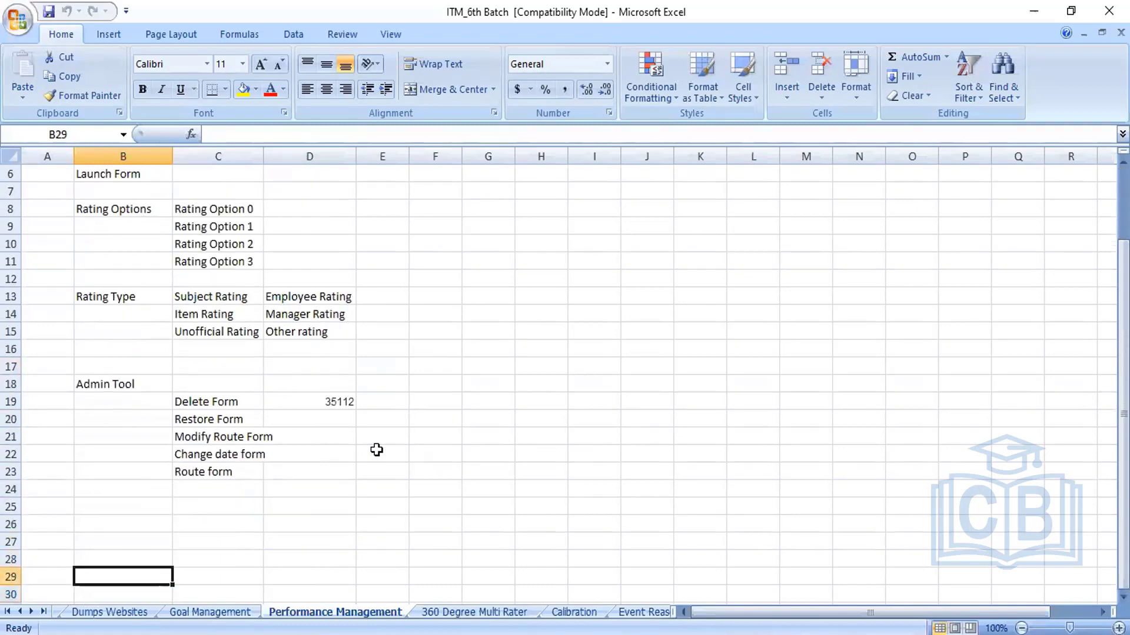
pyautogui.press('Up')
pyautogui.press('Up')
pyautogui.press('Up')
pyautogui.press('Up')
pyautogui.press('Up')
pyautogui.press('Up')
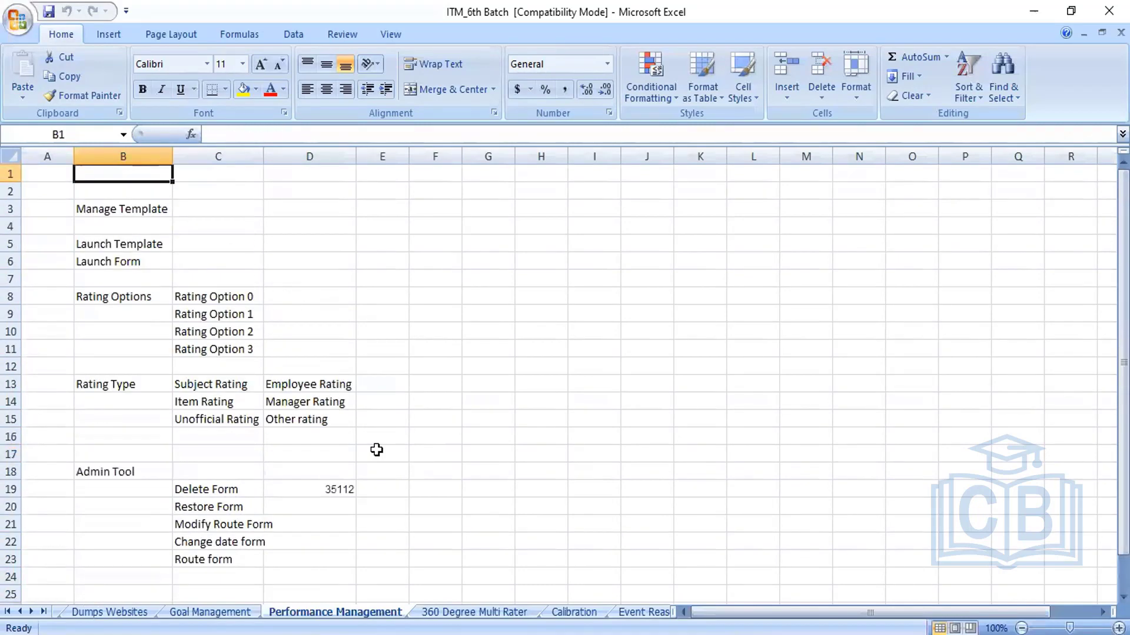
# - Enter the heading "Manage Route Map" in cell I5 and correct any typo in it
pyautogui.press('Down')
pyautogui.press('Down')
pyautogui.press('Down')
pyautogui.press('Right')
pyautogui.press('Right')
pyautogui.press('Right')
pyautogui.press('Right')
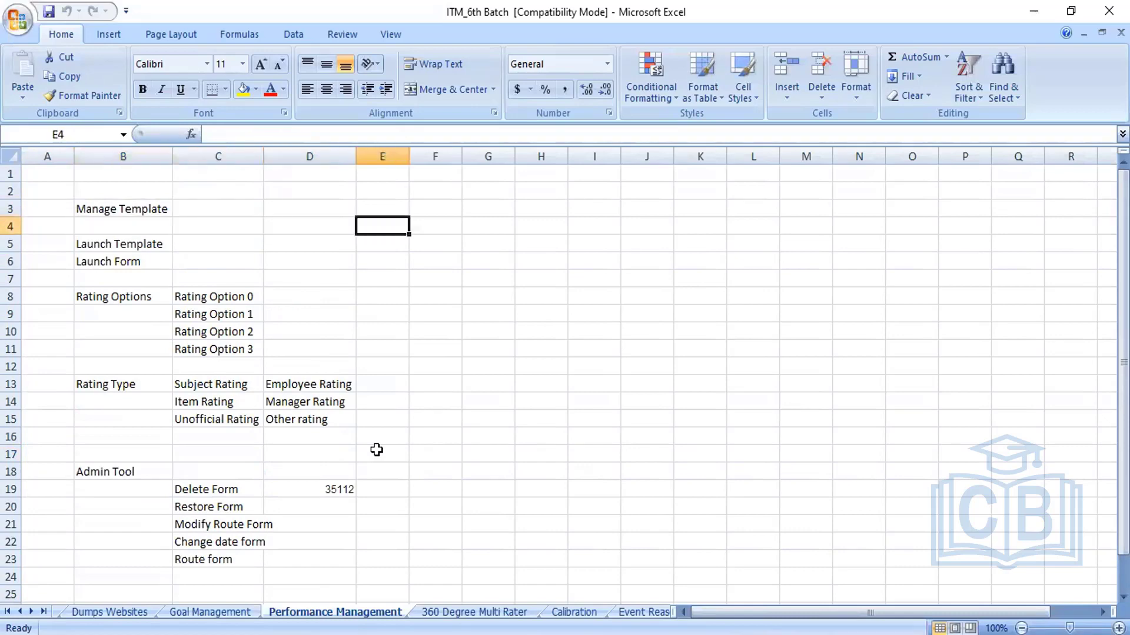
pyautogui.press('Right')
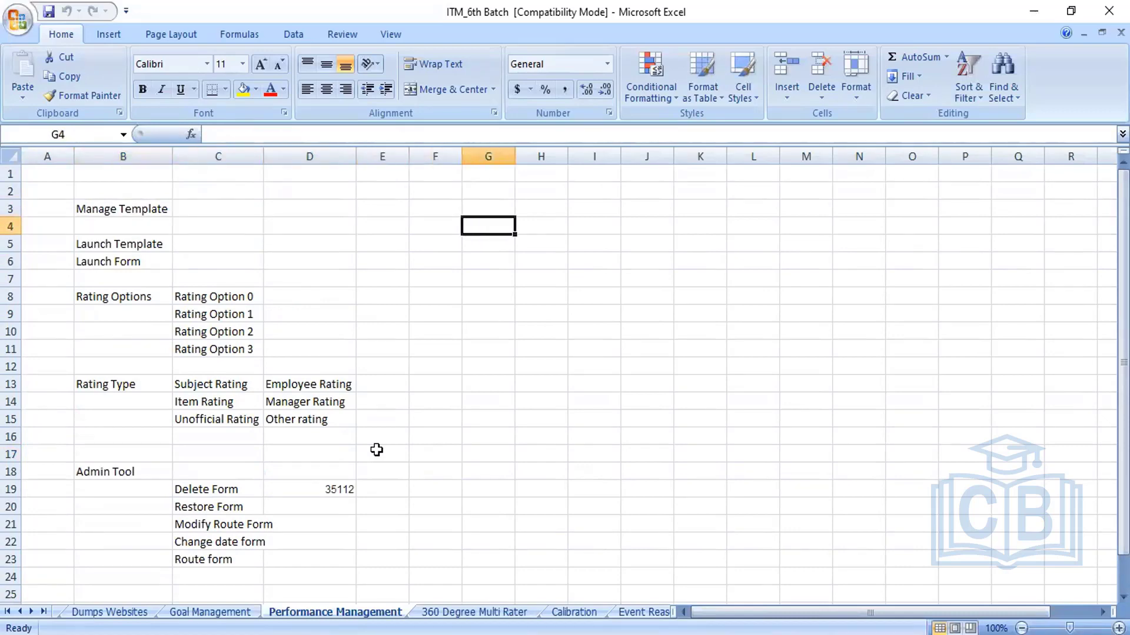
pyautogui.press('Right')
pyautogui.press('Right')
pyautogui.press('Down')
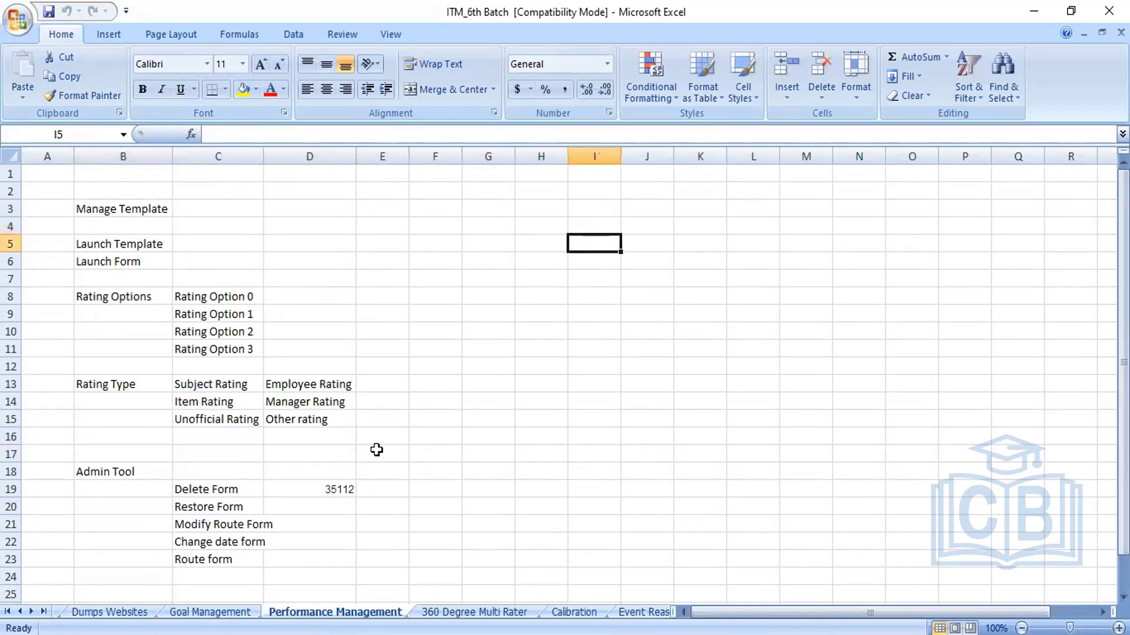
pyautogui.write('Manage ')
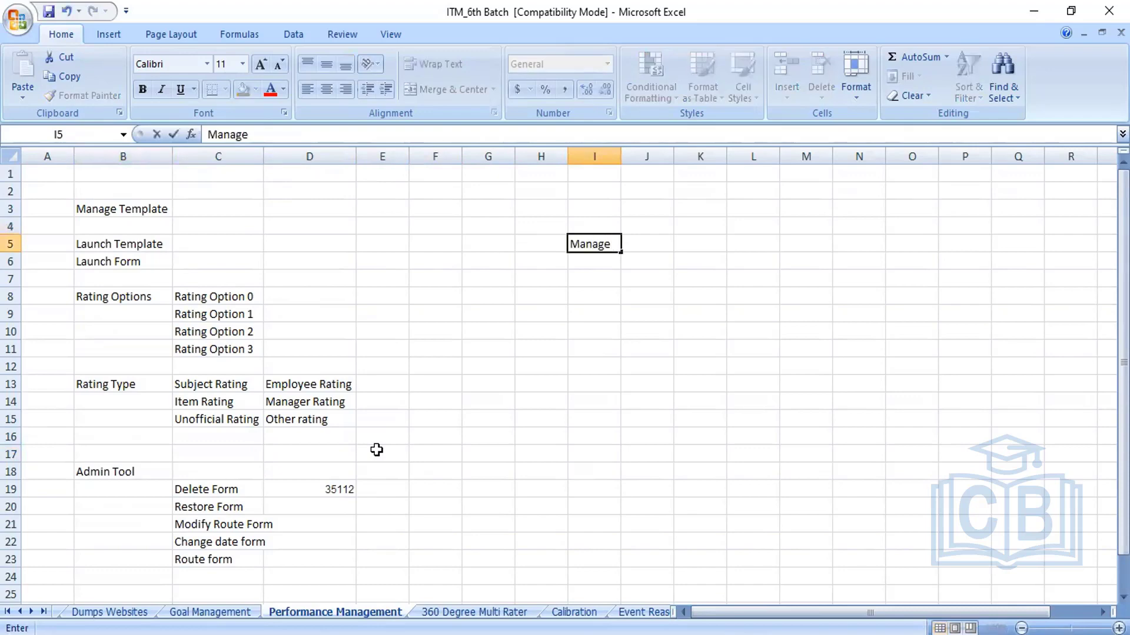
pyautogui.write('Rpoute Map')
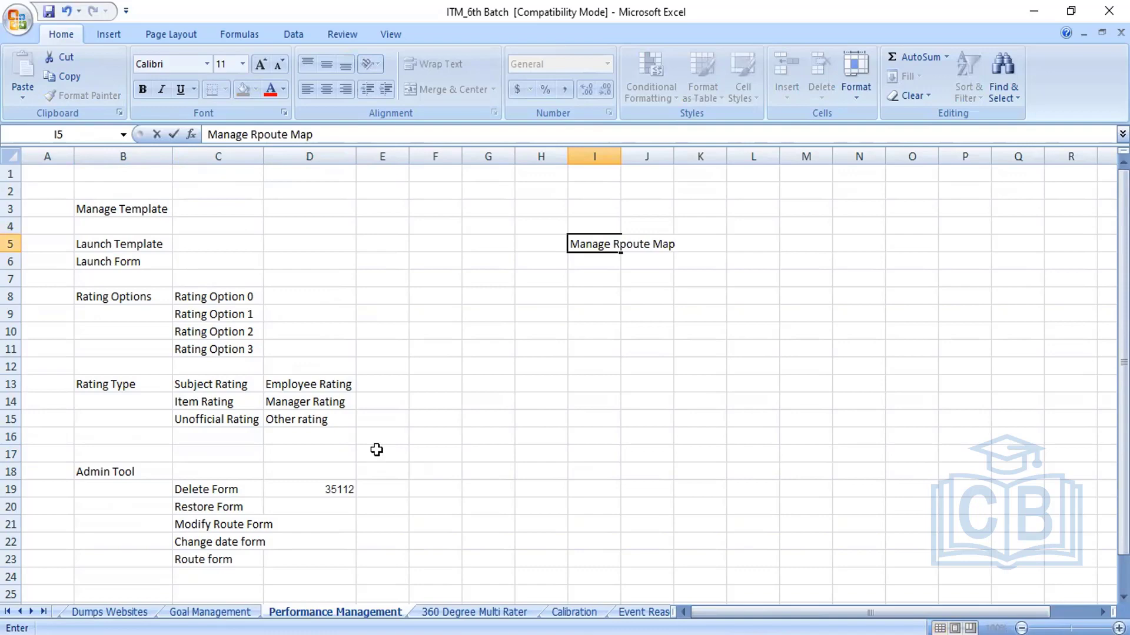
pyautogui.click(439, 481)
pyautogui.click(624, 244)
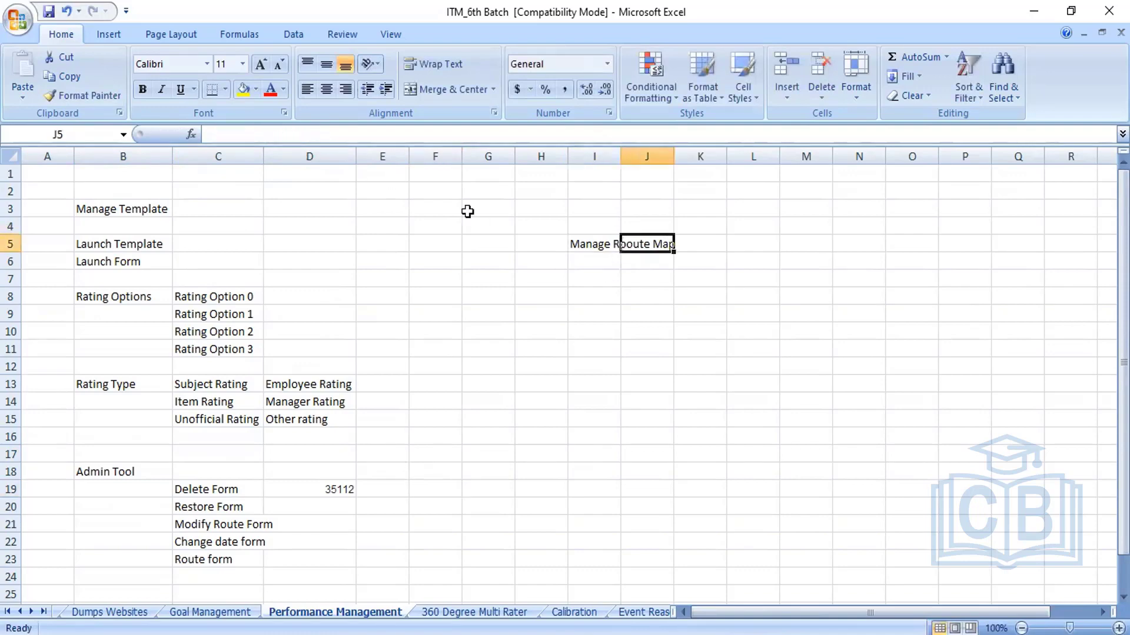
pyautogui.click(585, 245)
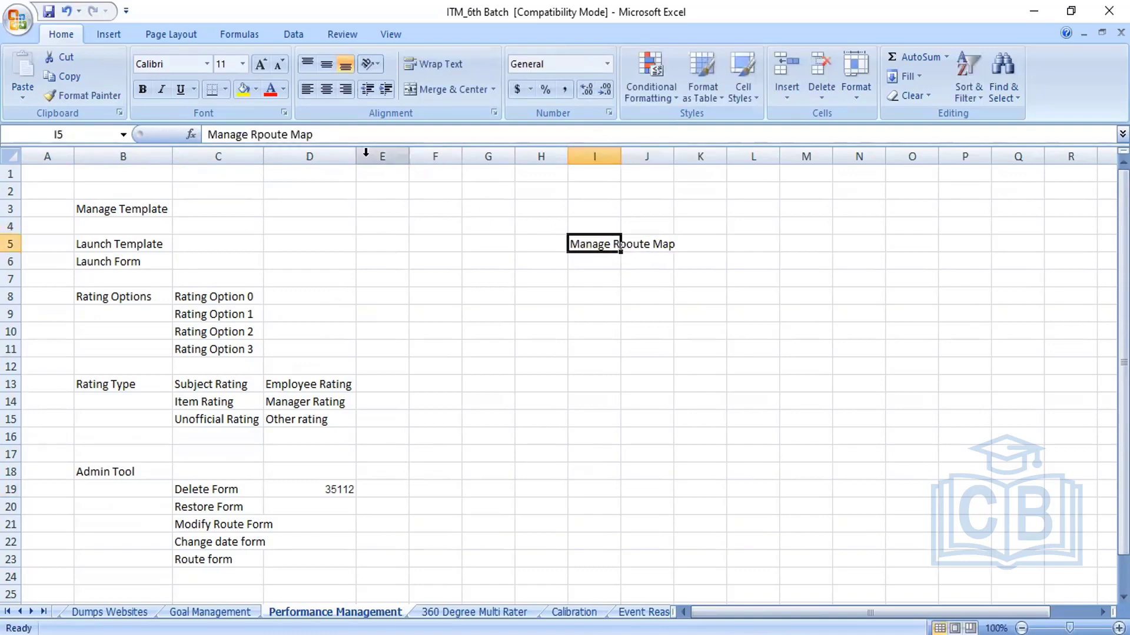
pyautogui.click(262, 135)
pyautogui.press('BackSpace')
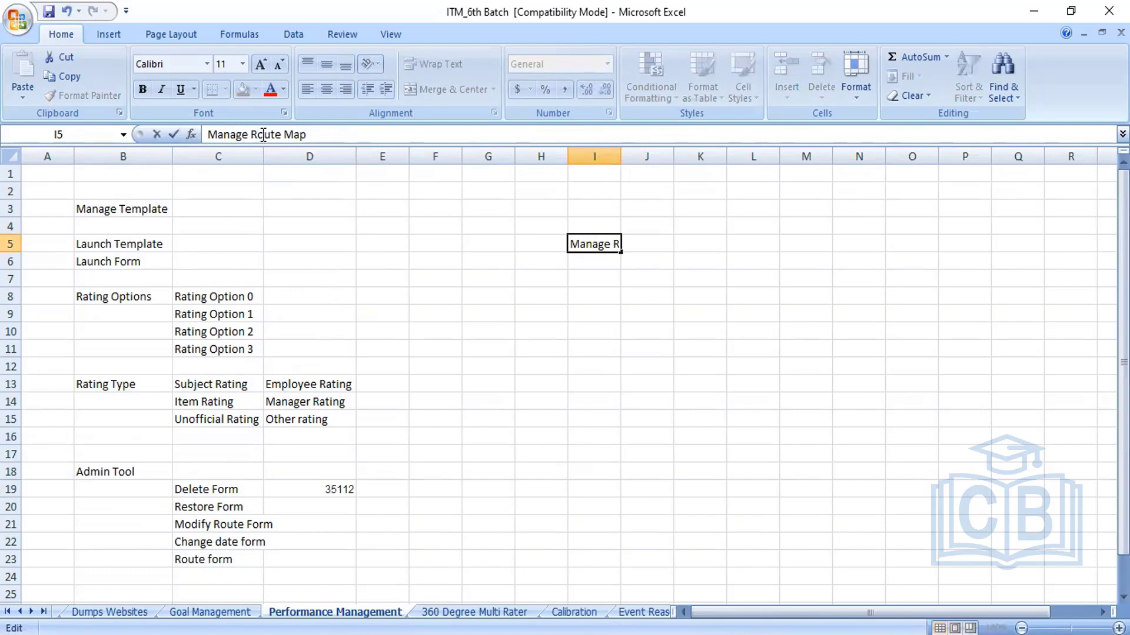
pyautogui.click(426, 258)
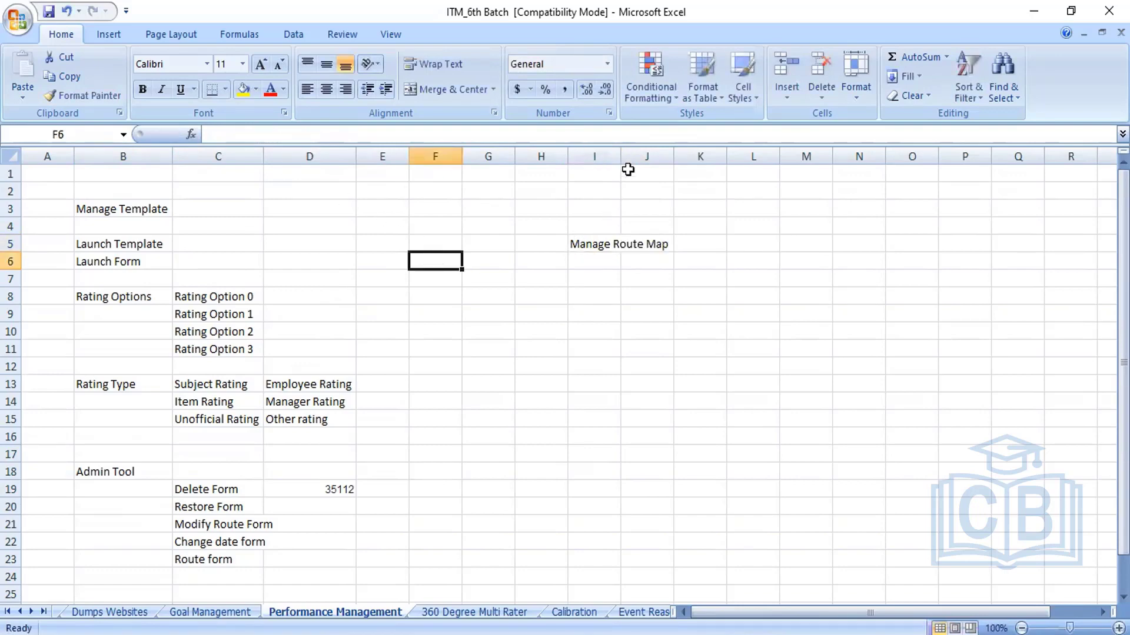
# - List the route map stages "Modify", "Signature" and "Completed" in cells J6 to J8 under the Manage Route Map heading
pyautogui.click(699, 261)
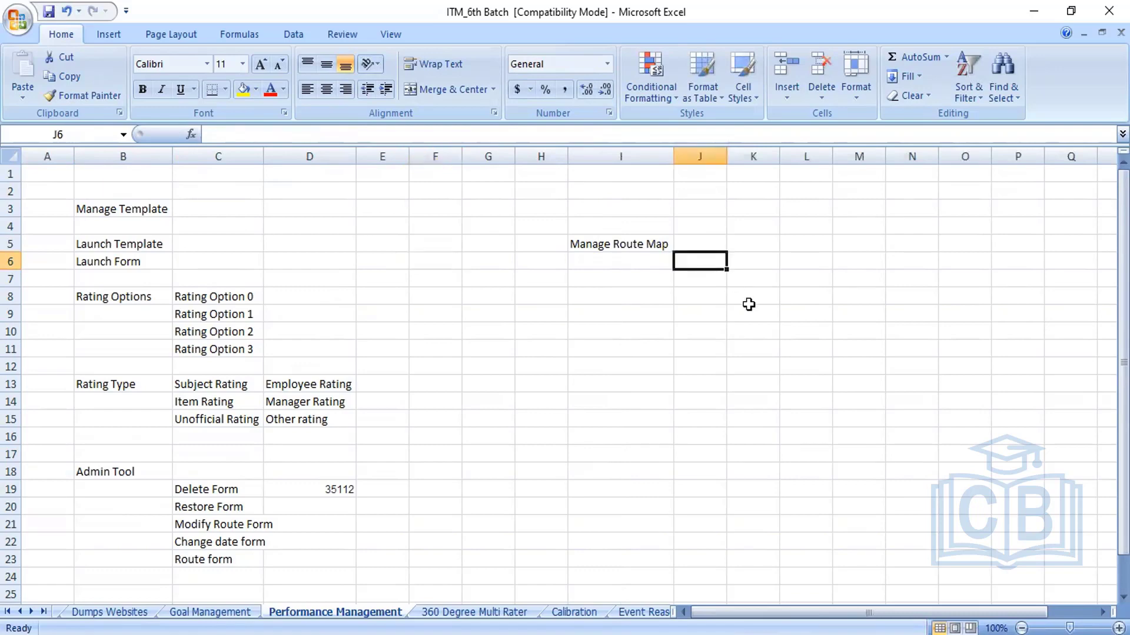
pyautogui.write('Modify')
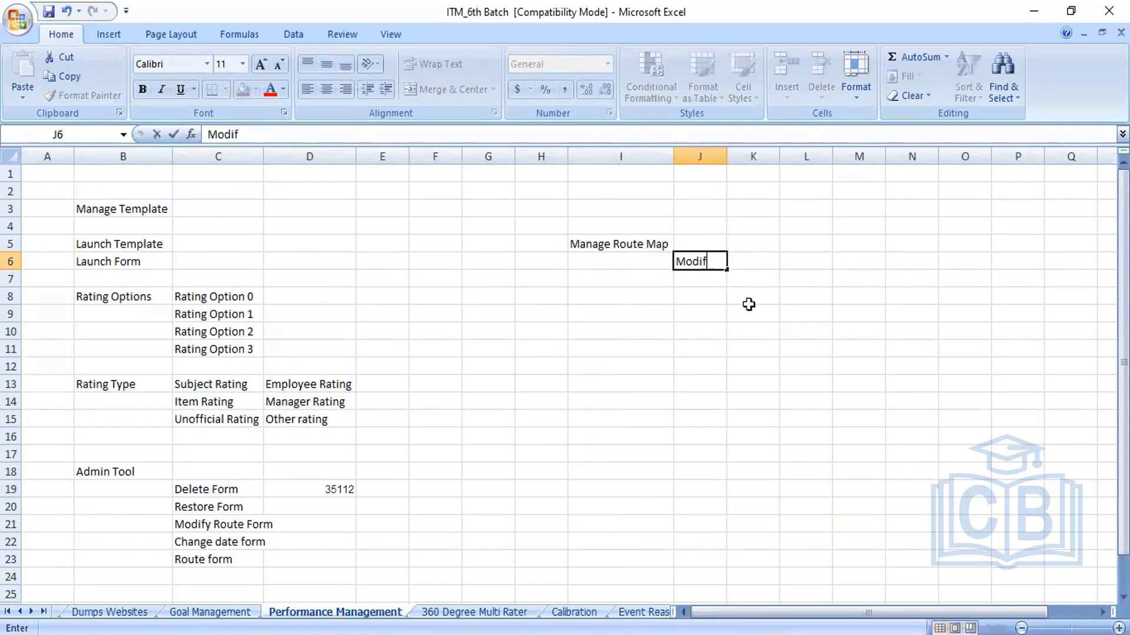
pyautogui.click(723, 311)
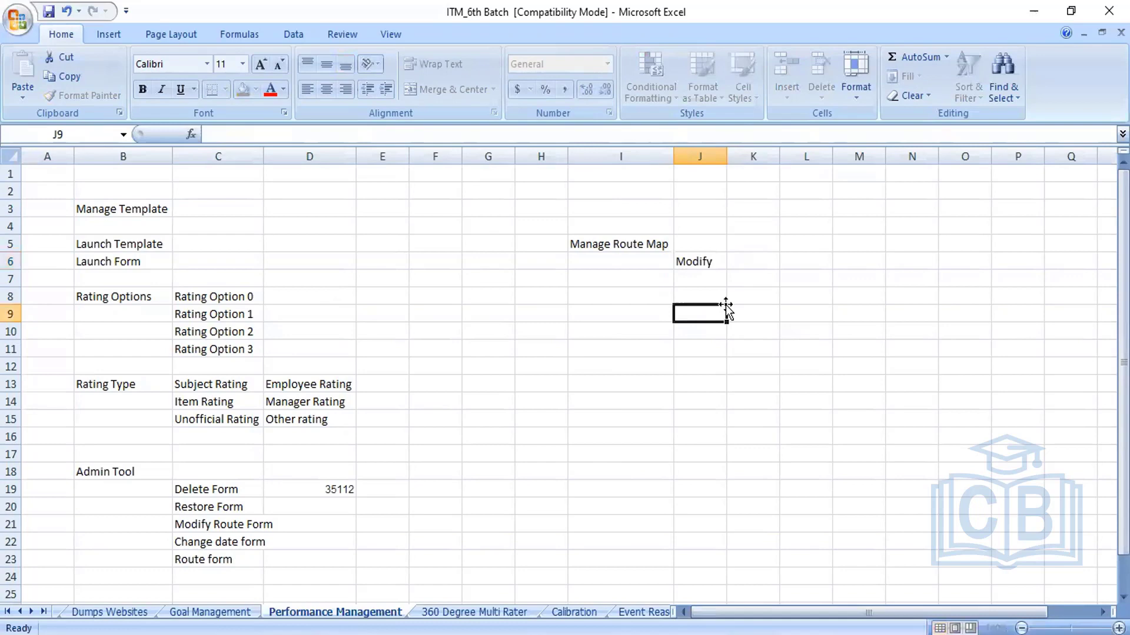
pyautogui.click(695, 277)
pyautogui.write('S')
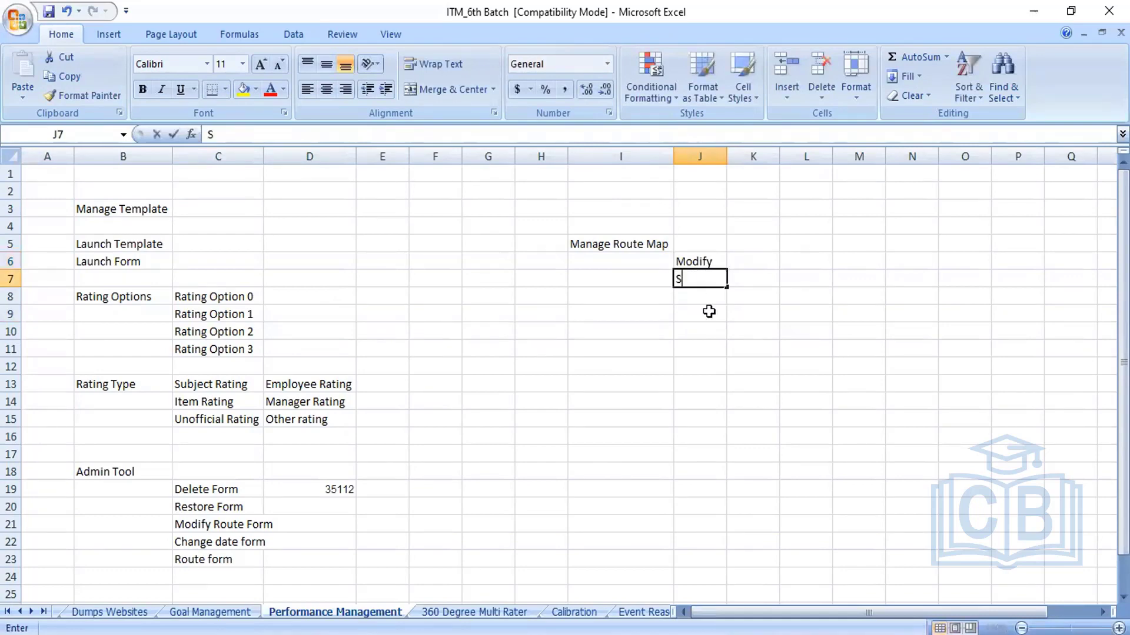
pyautogui.write('ignature')
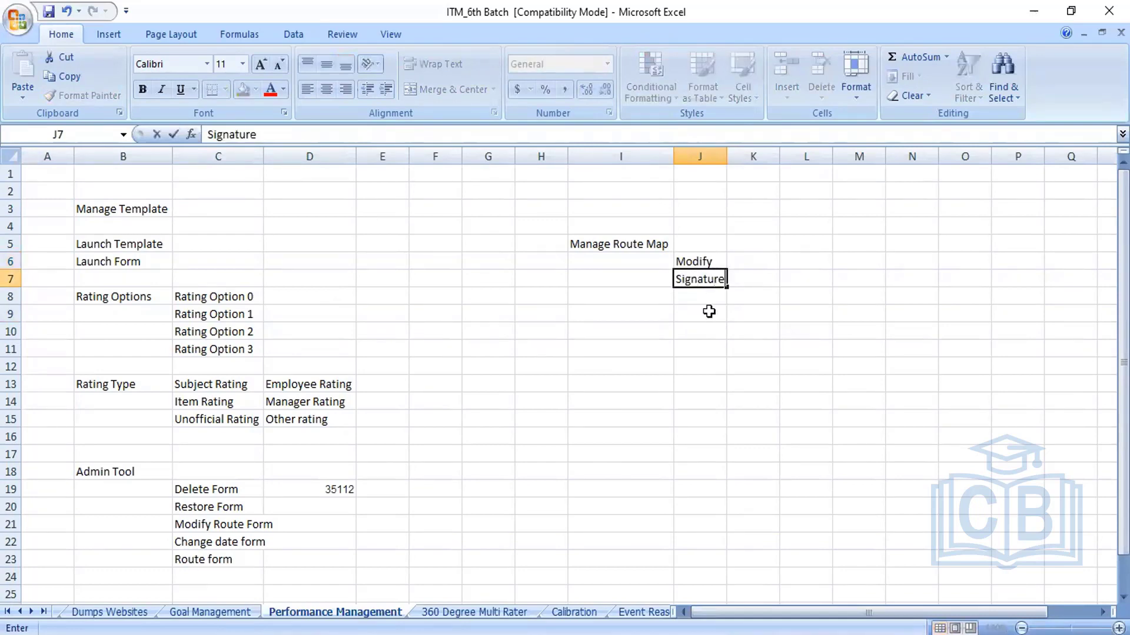
pyautogui.click(746, 324)
pyautogui.click(681, 295)
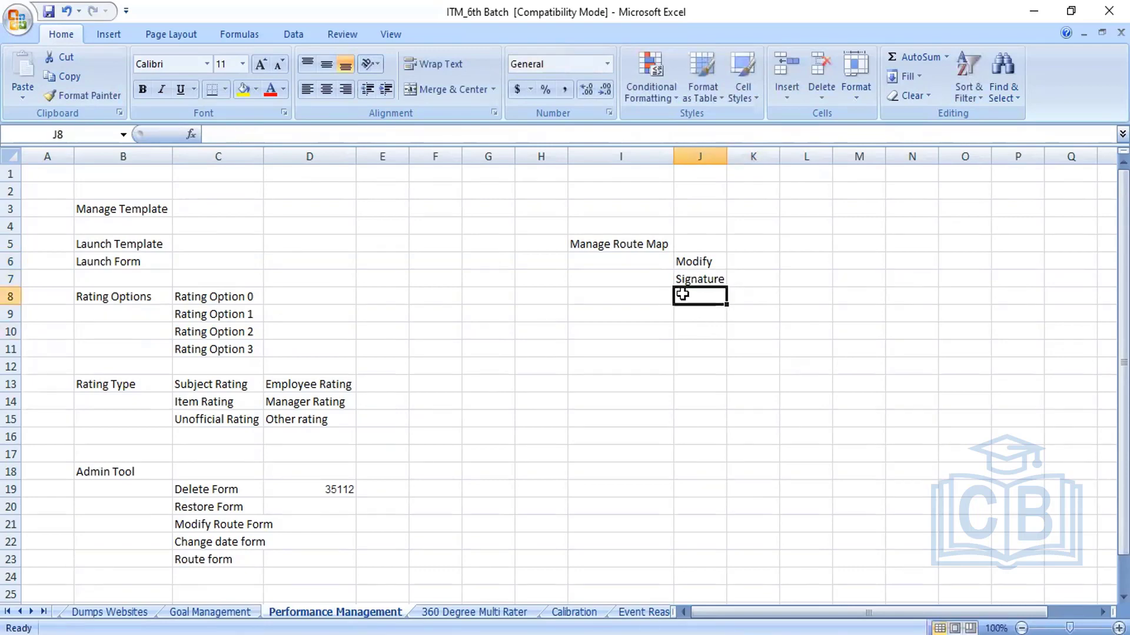
pyautogui.write('Comp')
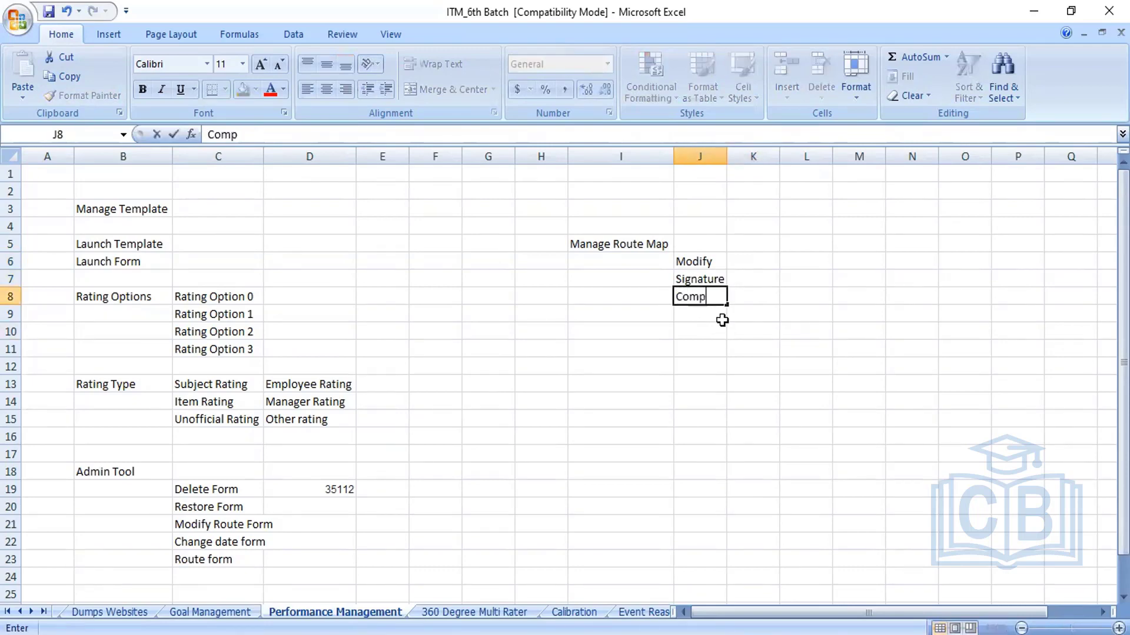
pyautogui.write('leted')
pyautogui.click(739, 333)
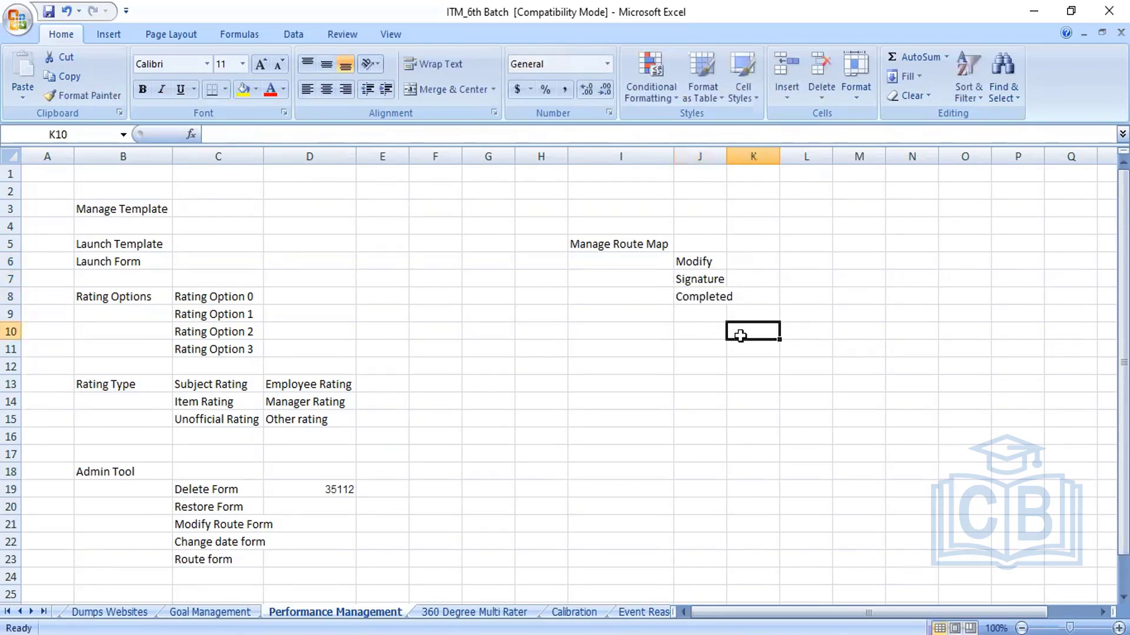
# - Enter "Employee Self Assessment" in cell K6 beside the Modify stage
pyautogui.click(750, 263)
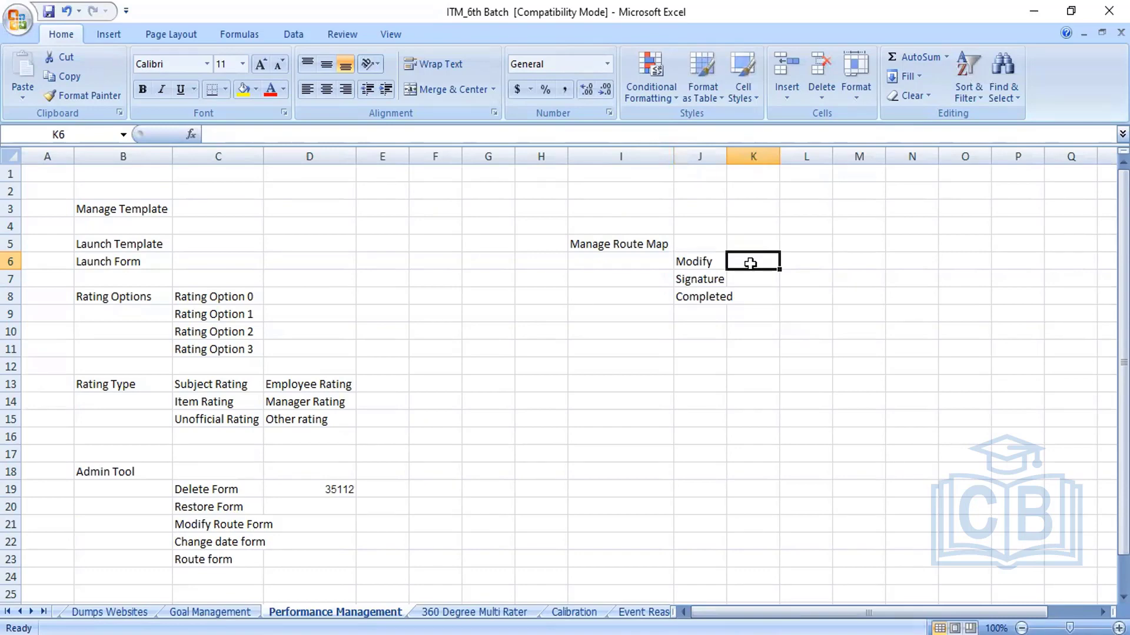
pyautogui.write('Emplo')
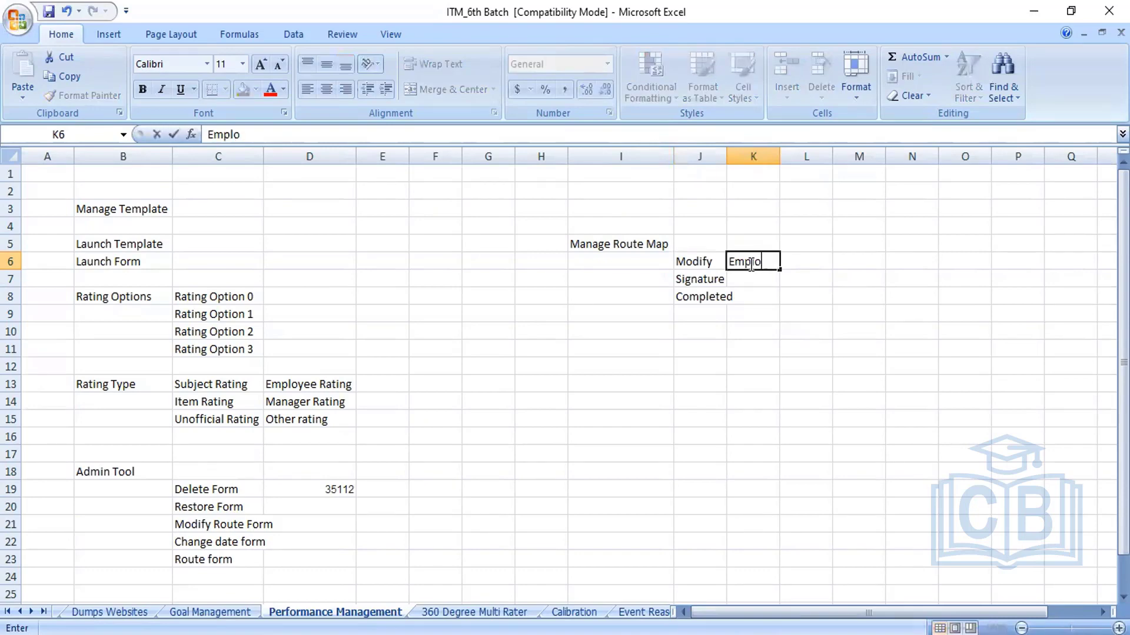
pyautogui.write('yee Self')
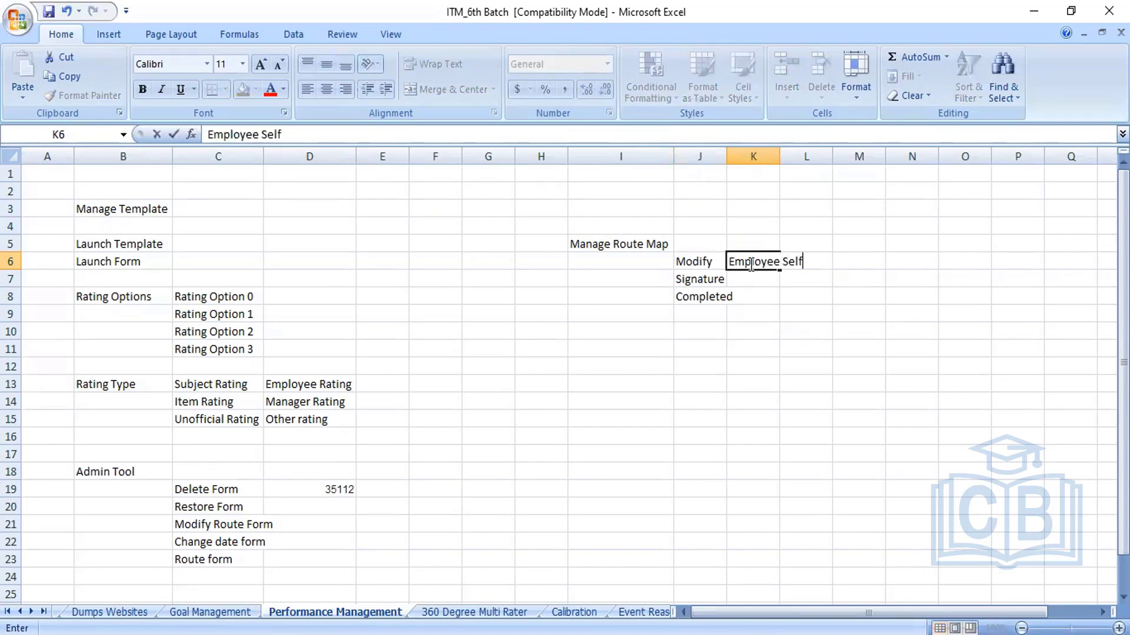
pyautogui.write(' Assessment')
pyautogui.click(826, 326)
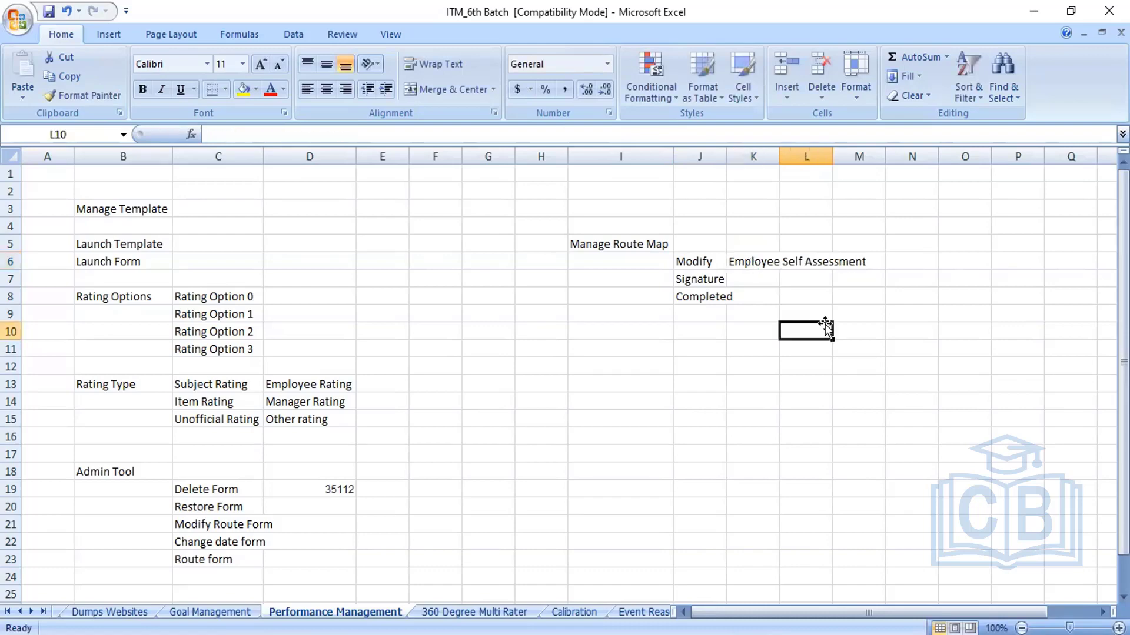
# - Insert two blank rows above the Signature row and fit column K's width to its text
pyautogui.click(12, 278)
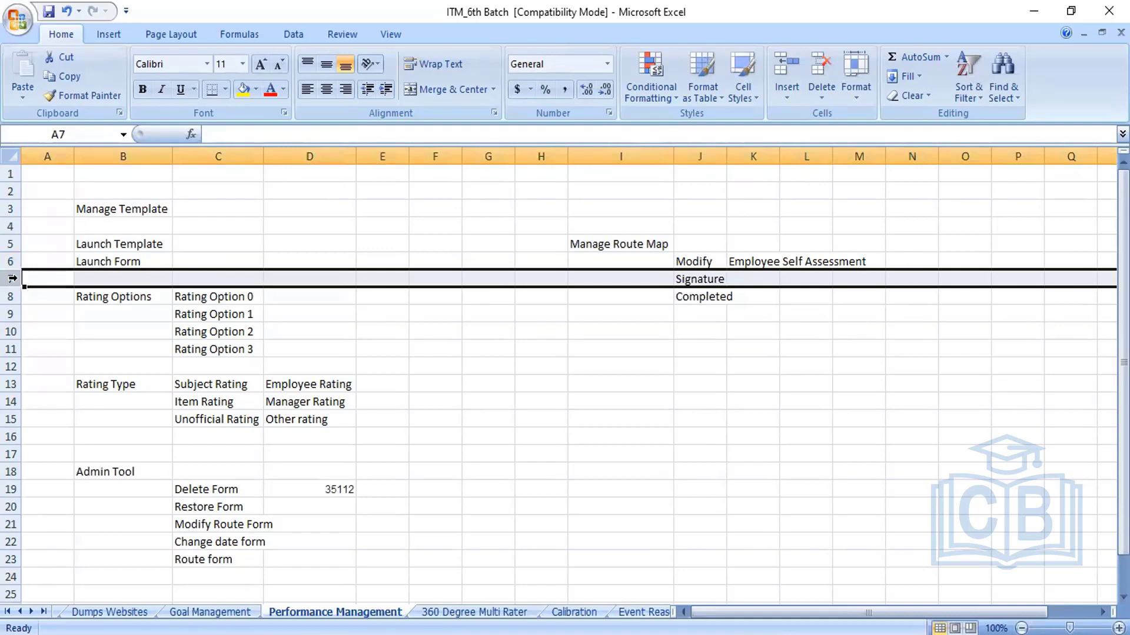
pyautogui.rightClick(12, 279)
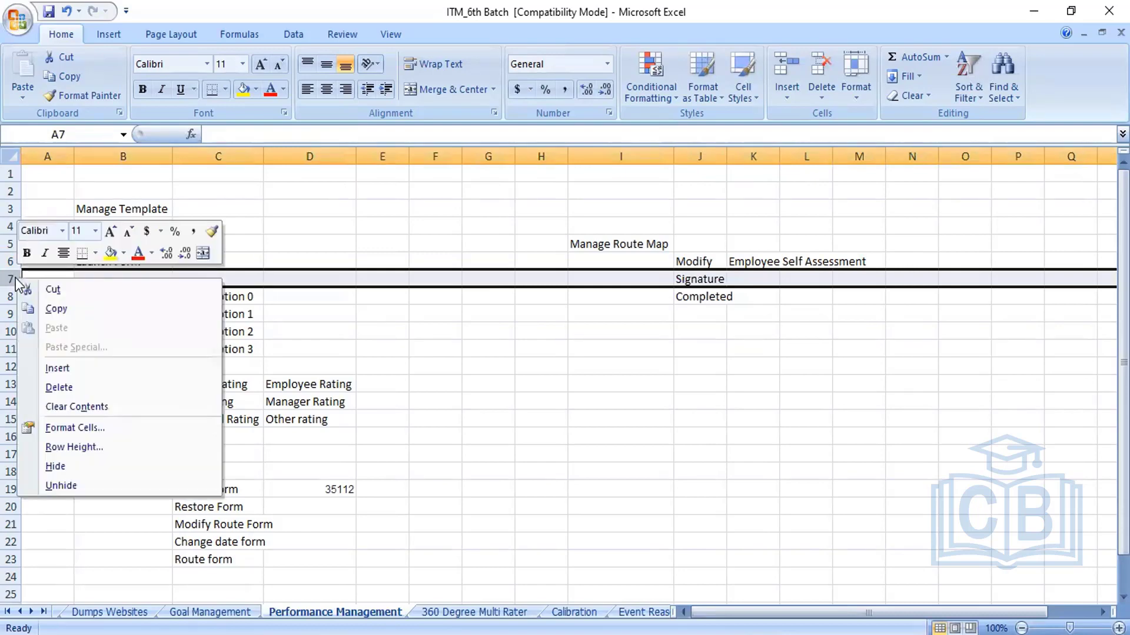
pyautogui.click(77, 371)
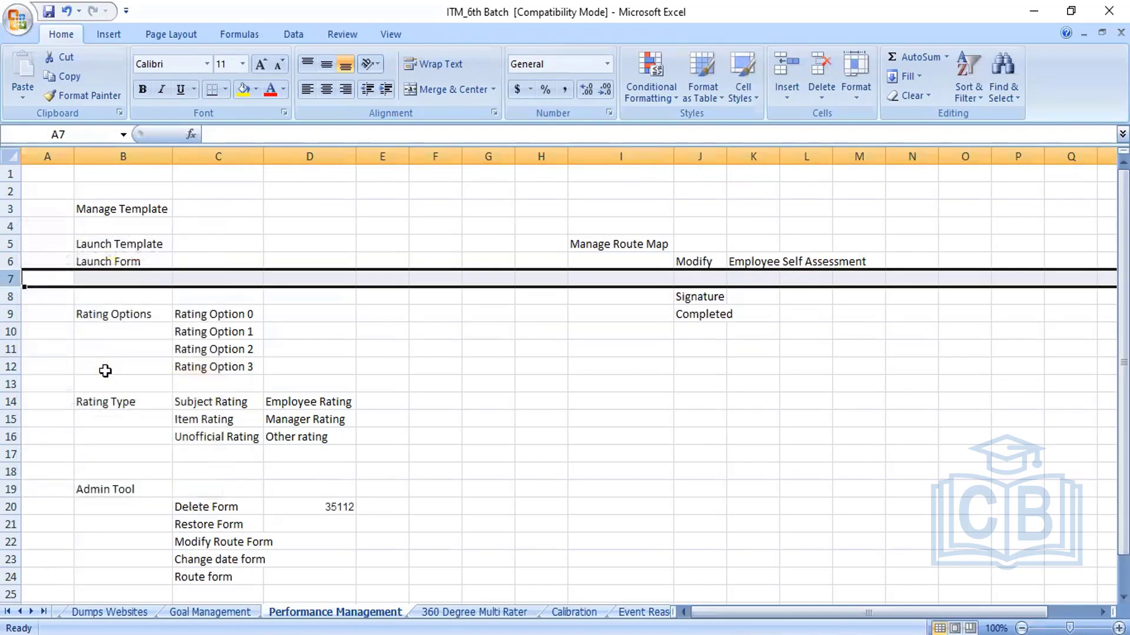
pyautogui.rightClick(12, 278)
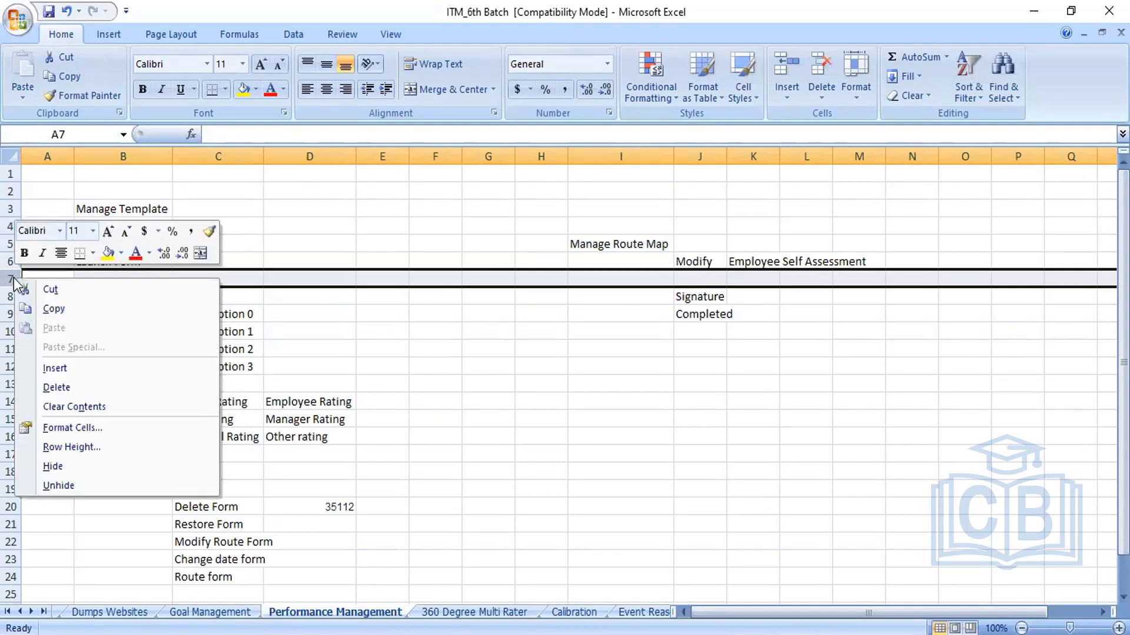
pyautogui.click(69, 368)
pyautogui.click(740, 401)
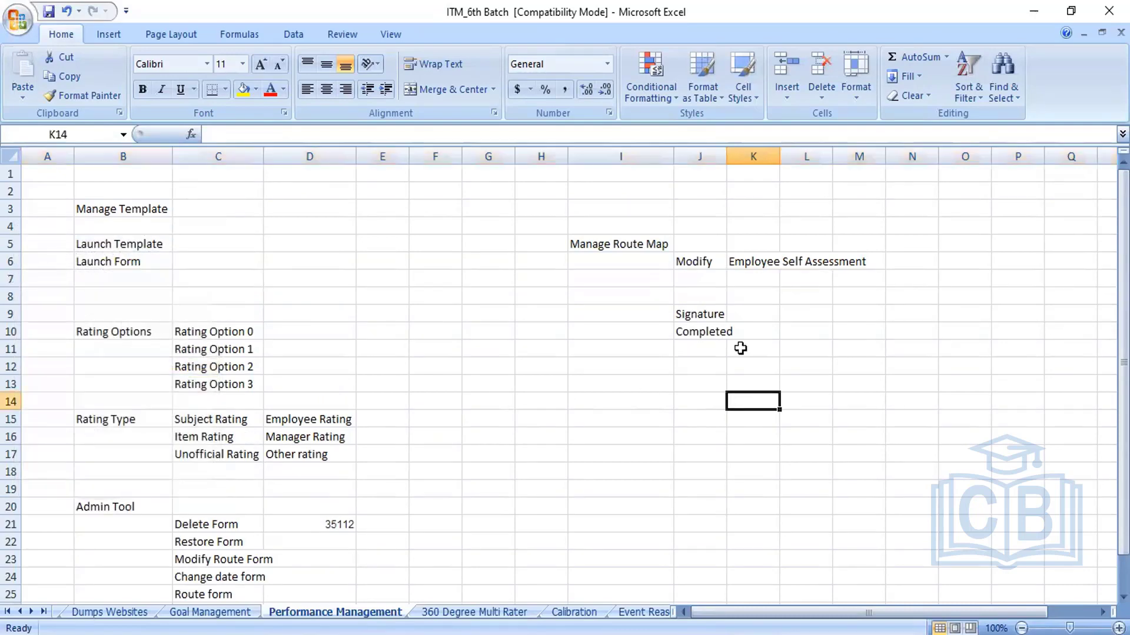
pyautogui.doubleClick(780, 156)
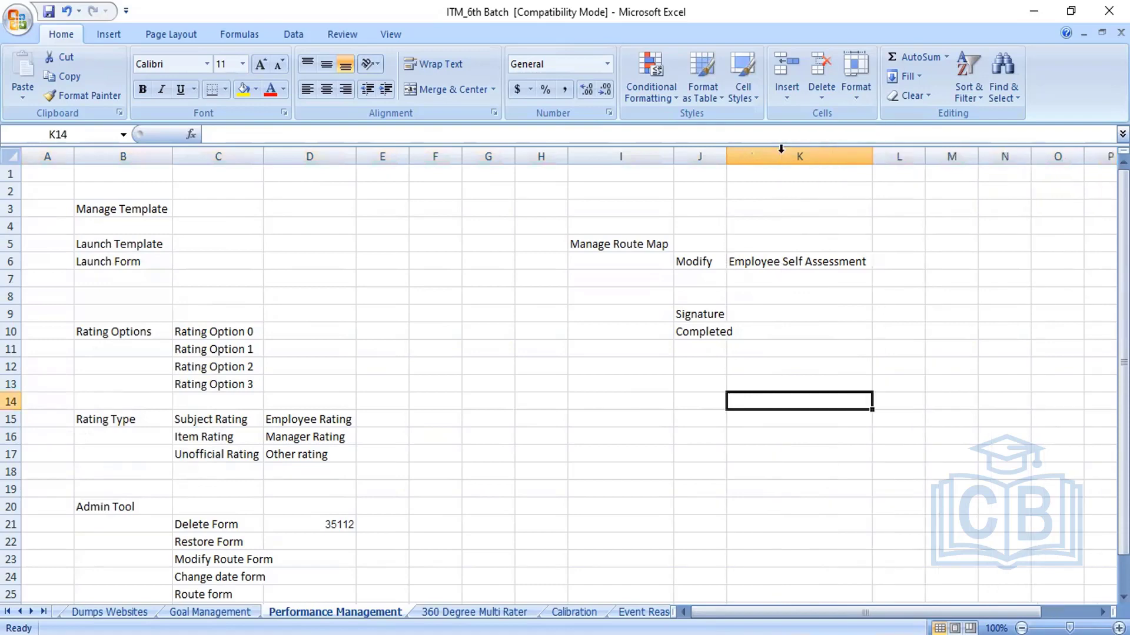
pyautogui.click(763, 278)
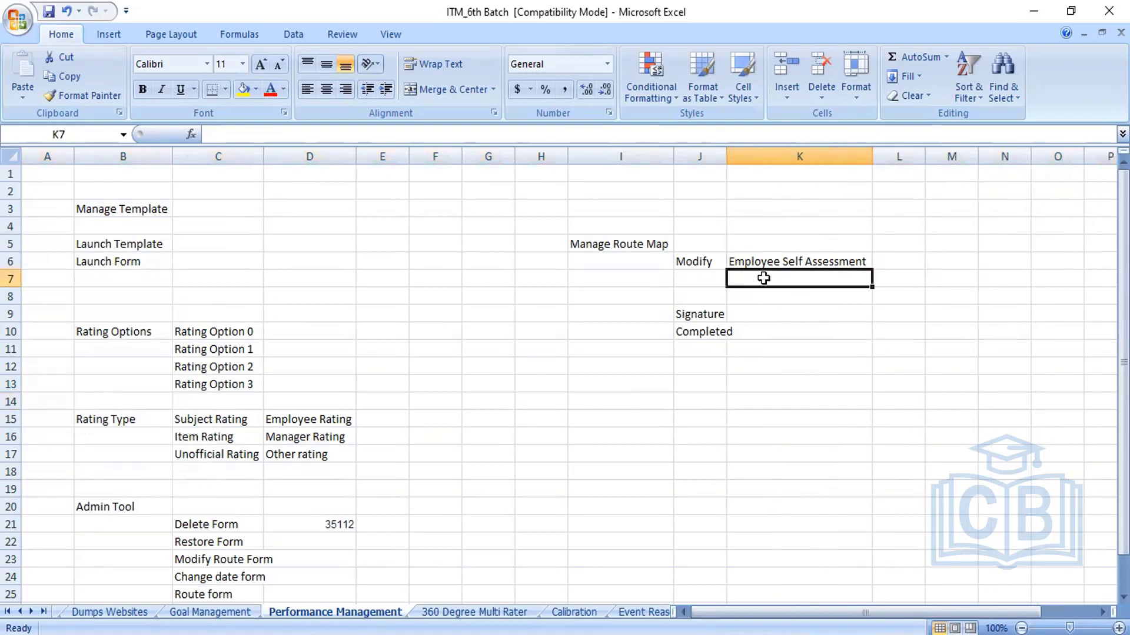
# - Enter "Manager Self Assessment" in cell K7 below the employee self assessment step
pyautogui.write('Manager')
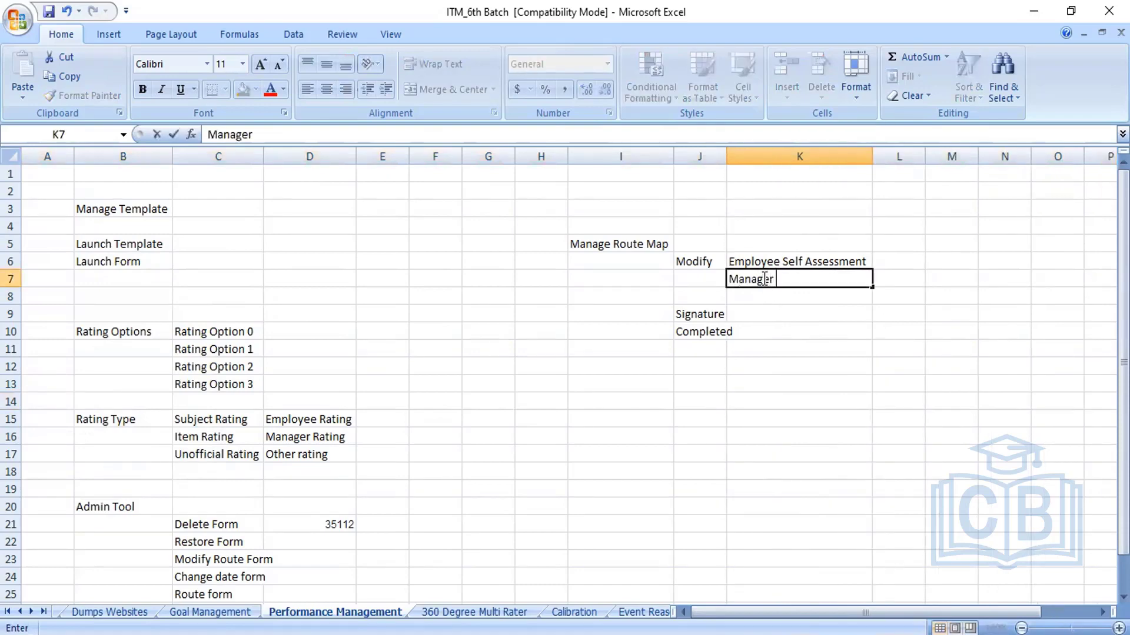
pyautogui.write(' Se')
pyautogui.write('lf Assessment')
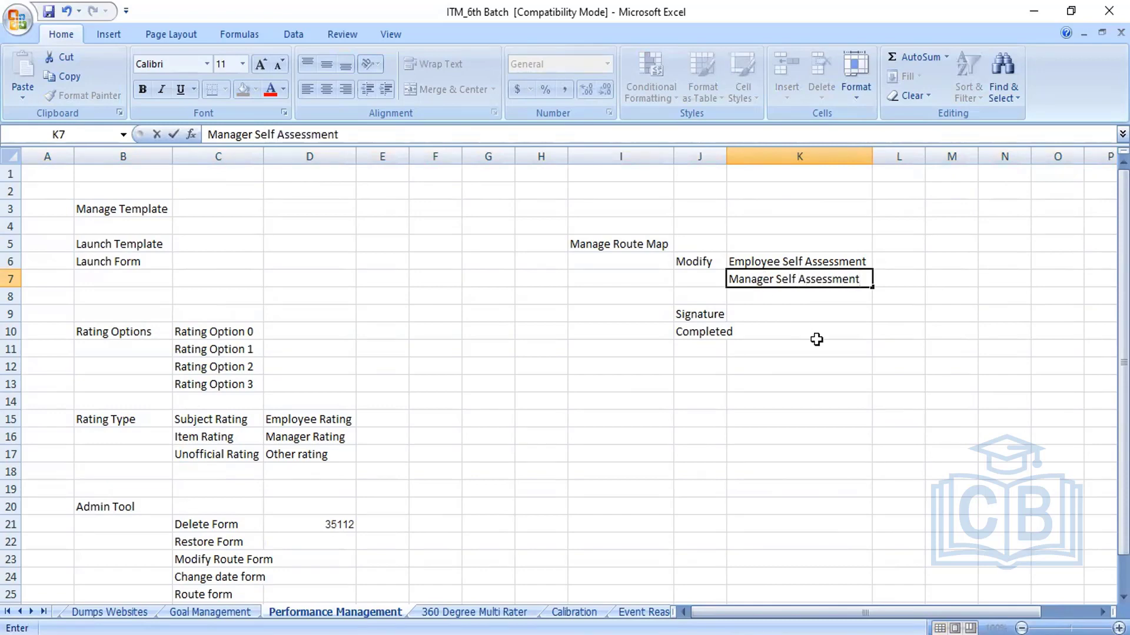
pyautogui.press('Return')
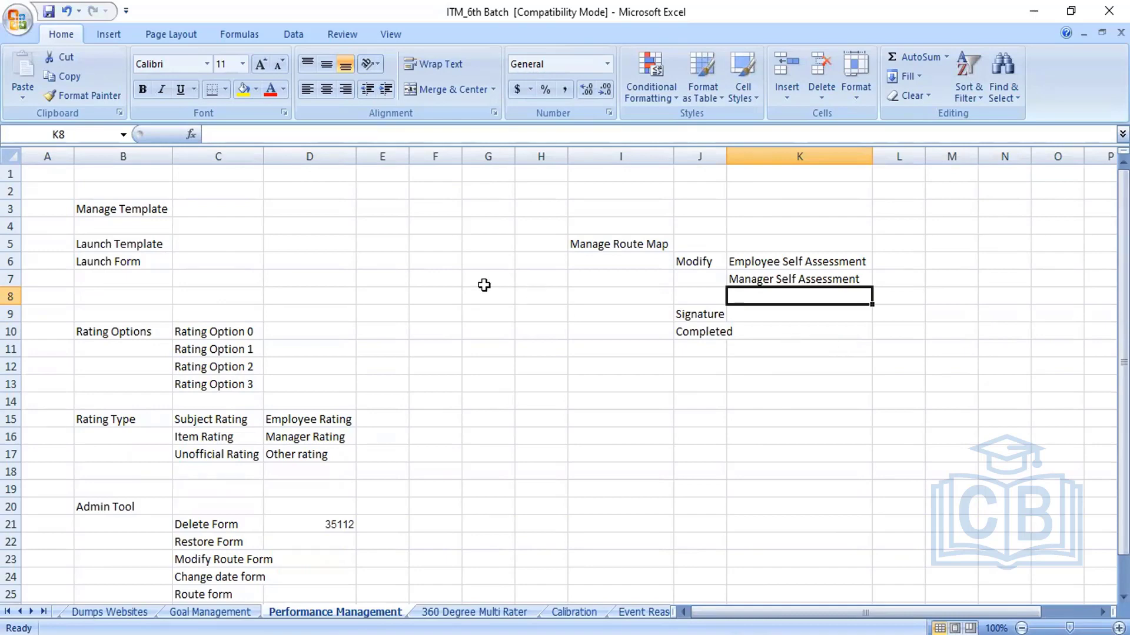
# - Enter "Goal Template" in cell E4 and "Performance Template" in E5, and fit column E's width to the text
pyautogui.click(369, 221)
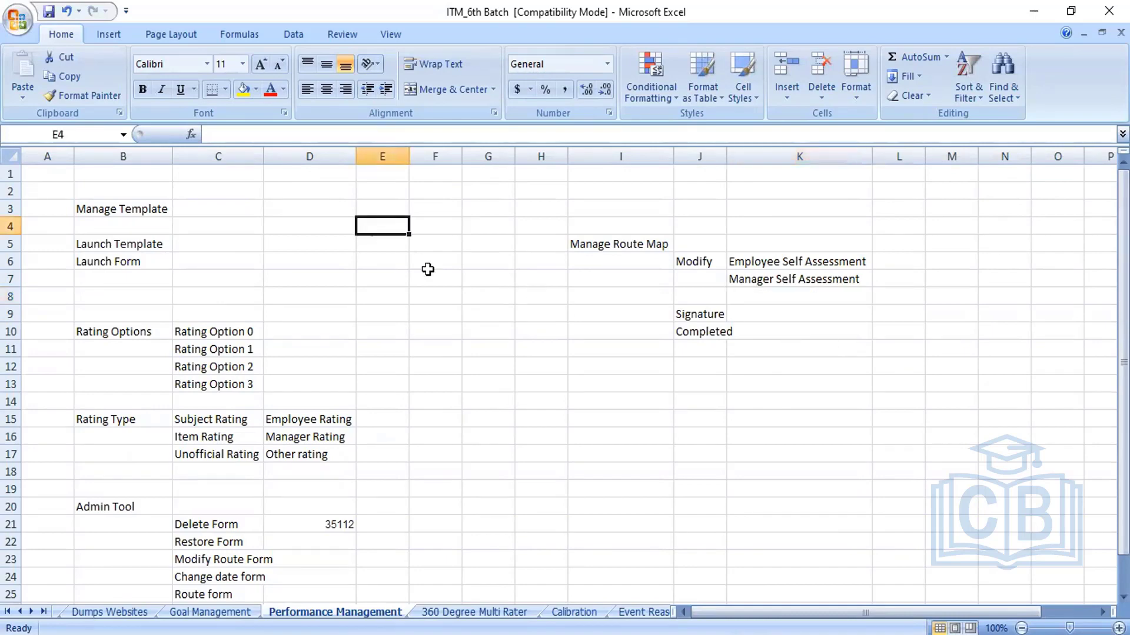
pyautogui.write('Goal ')
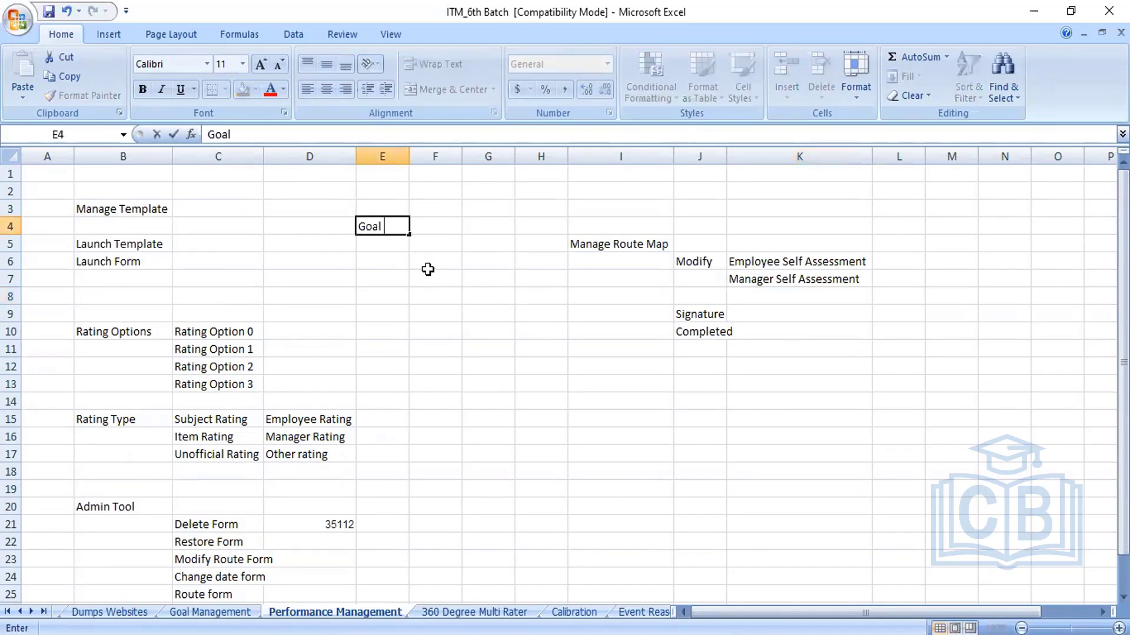
pyautogui.write('Template')
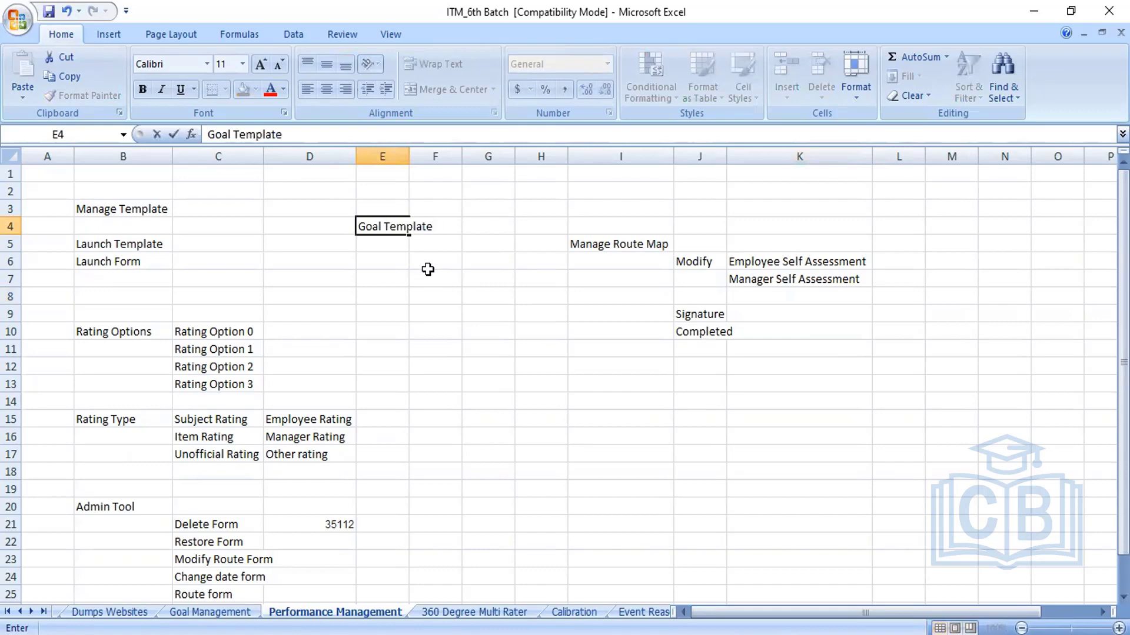
pyautogui.click(427, 268)
pyautogui.click(383, 244)
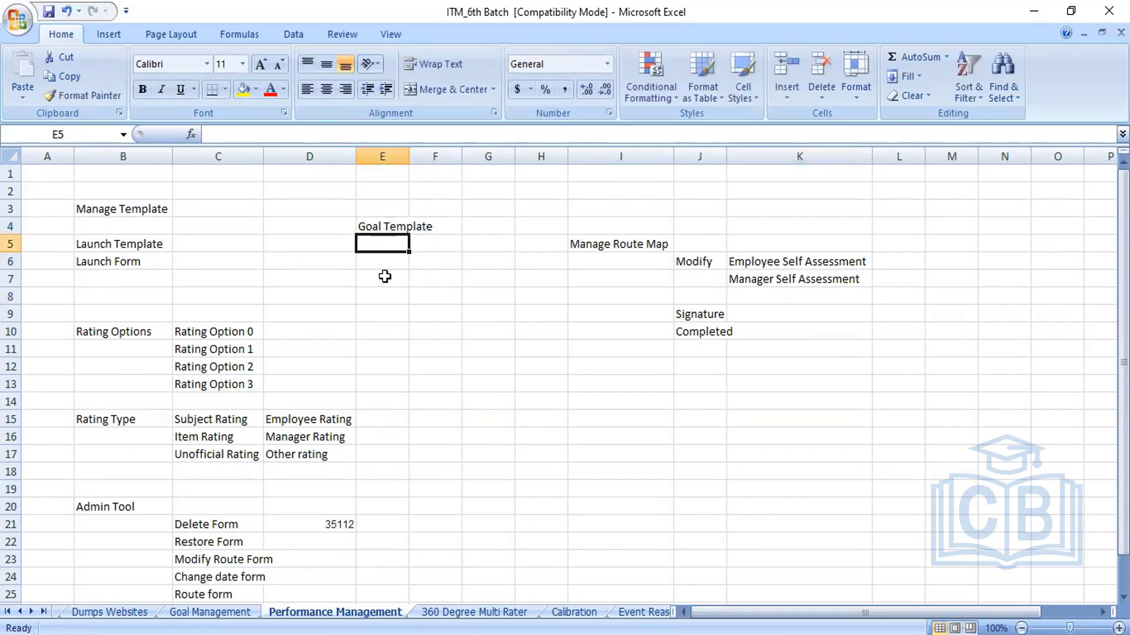
pyautogui.write('Performa')
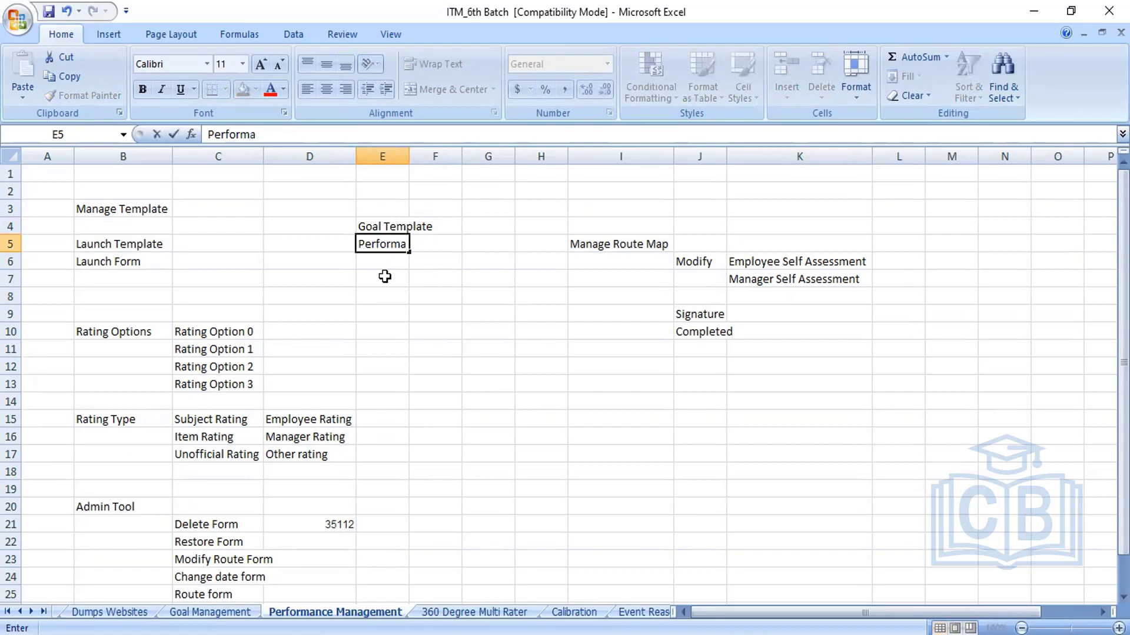
pyautogui.write('nce Template')
pyautogui.click(407, 279)
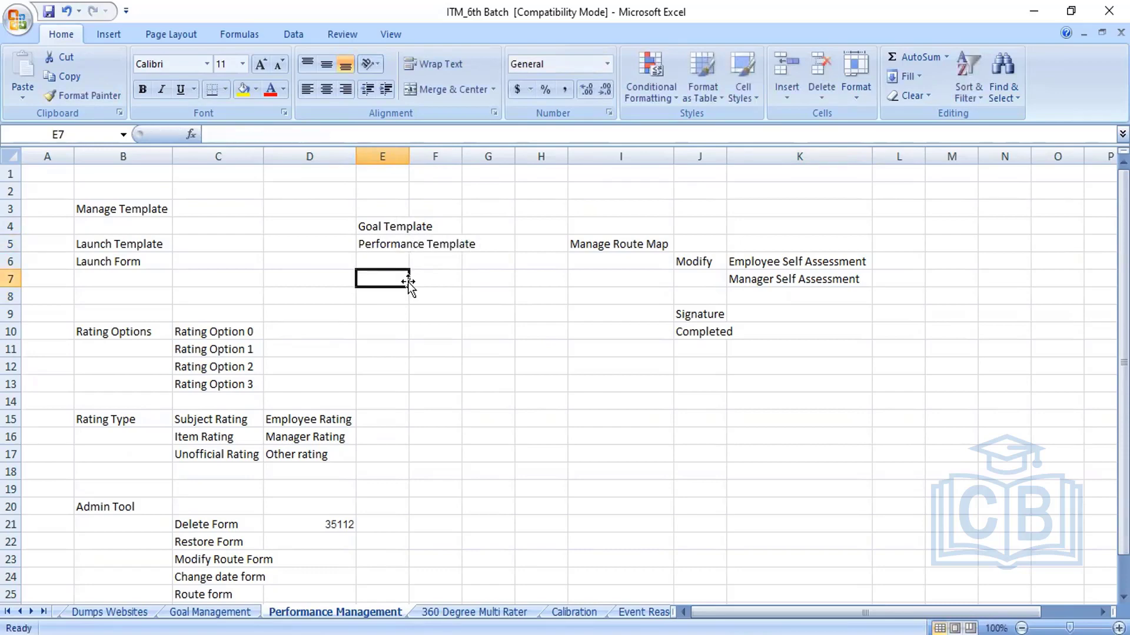
pyautogui.doubleClick(407, 149)
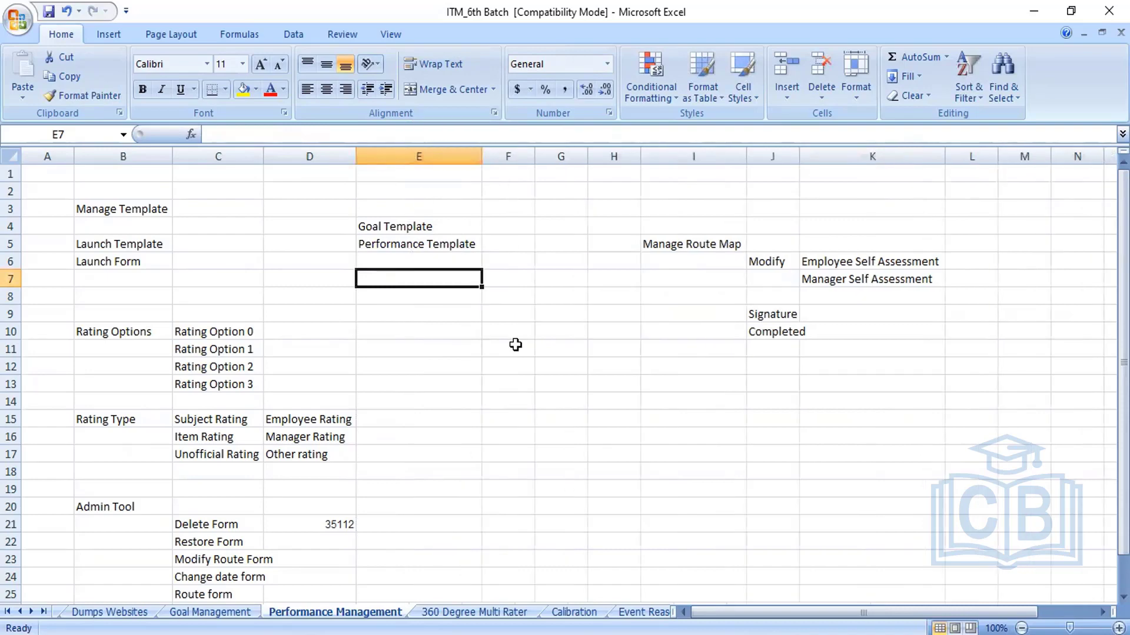
pyautogui.click(497, 350)
# - Review how the Goal Template and Performance Template entries relate to the Rating Type and Manage Route Map headings
pyautogui.click(409, 229)
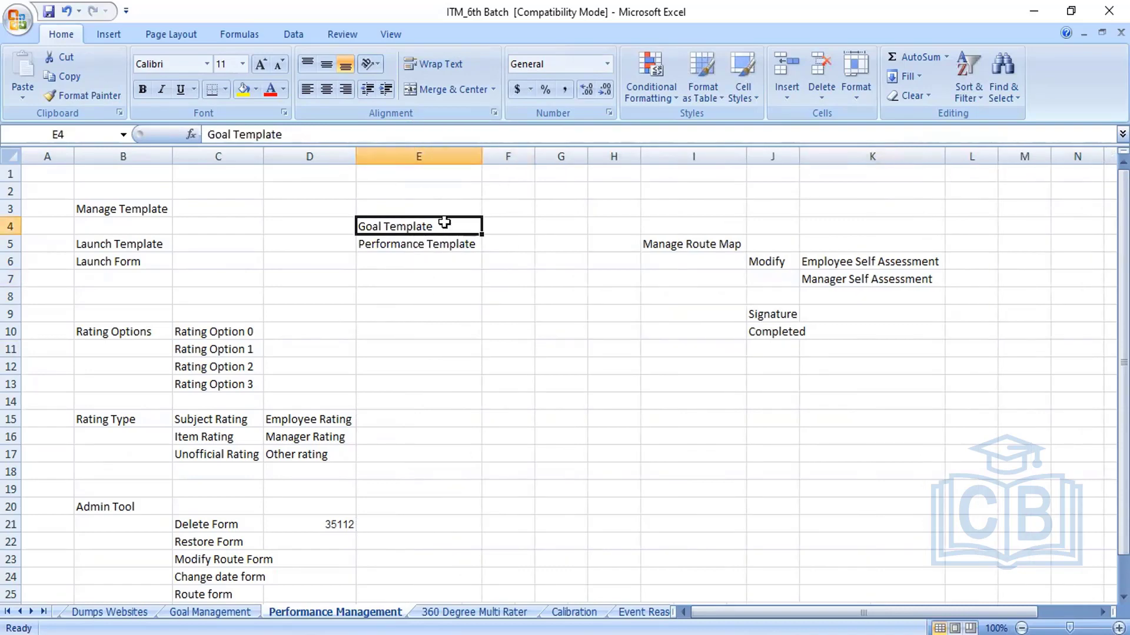
pyautogui.click(397, 247)
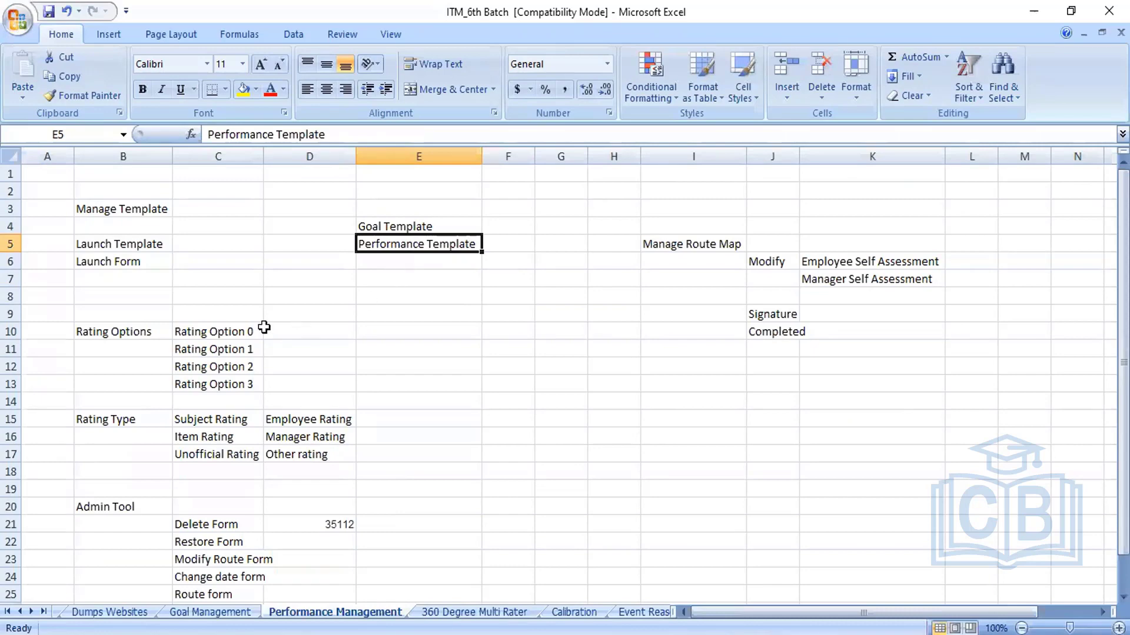
pyautogui.click(104, 420)
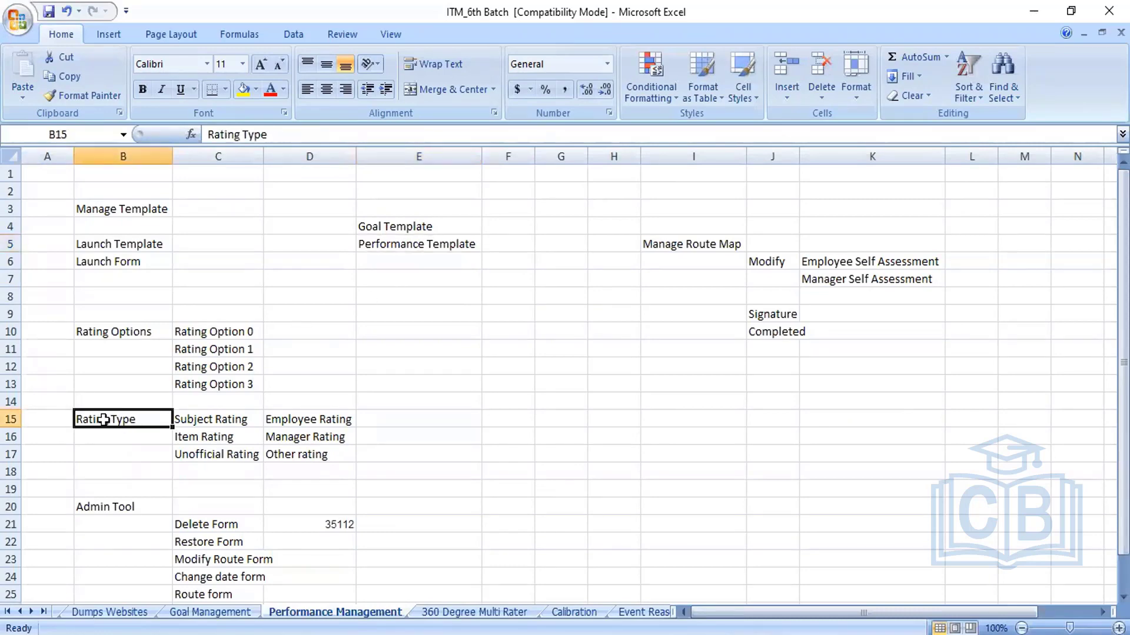
pyautogui.click(669, 247)
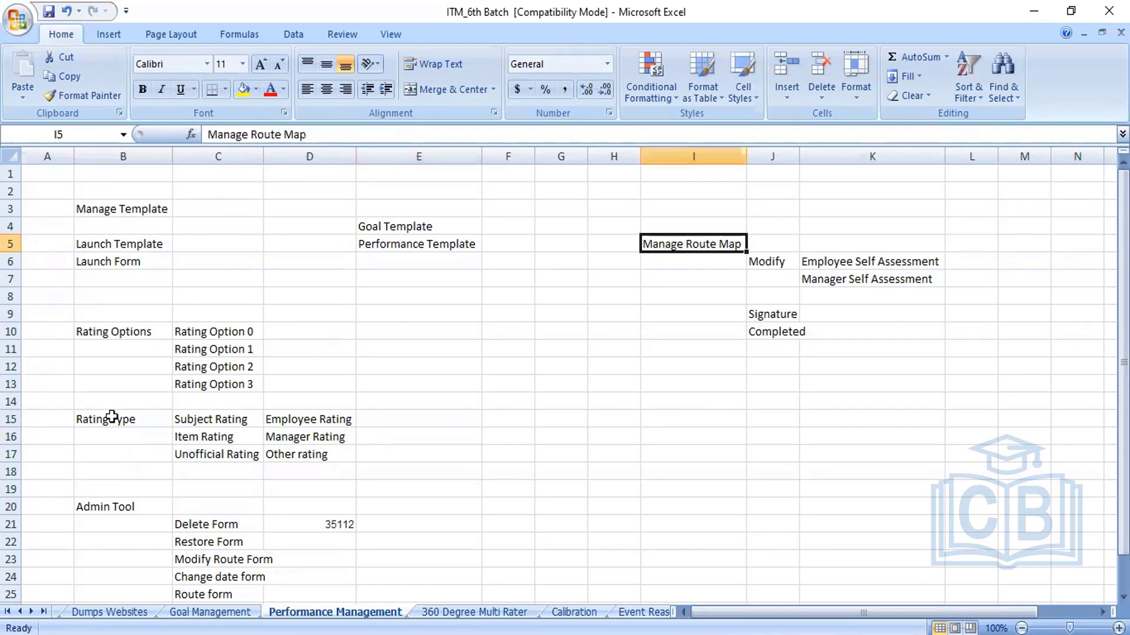
pyautogui.click(88, 431)
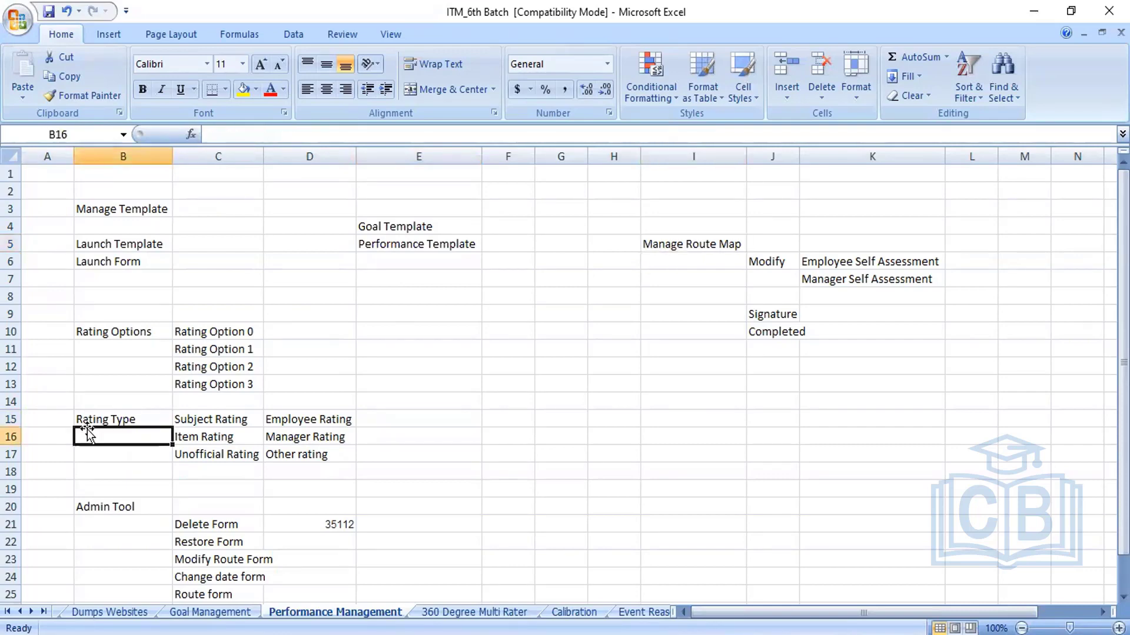
pyautogui.click(403, 240)
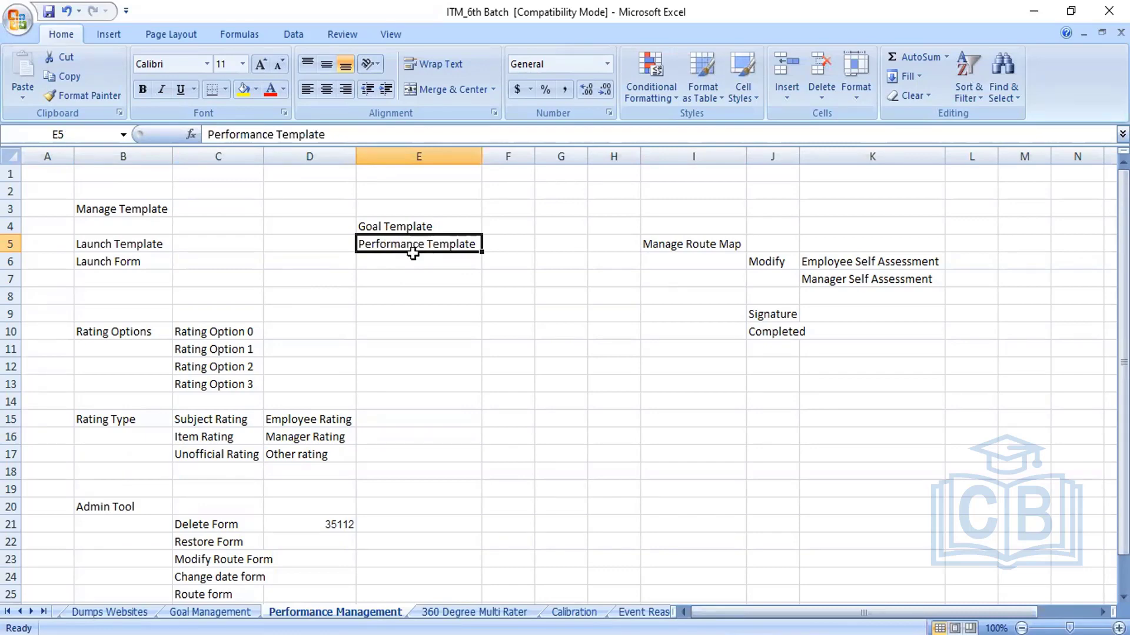
pyautogui.click(120, 422)
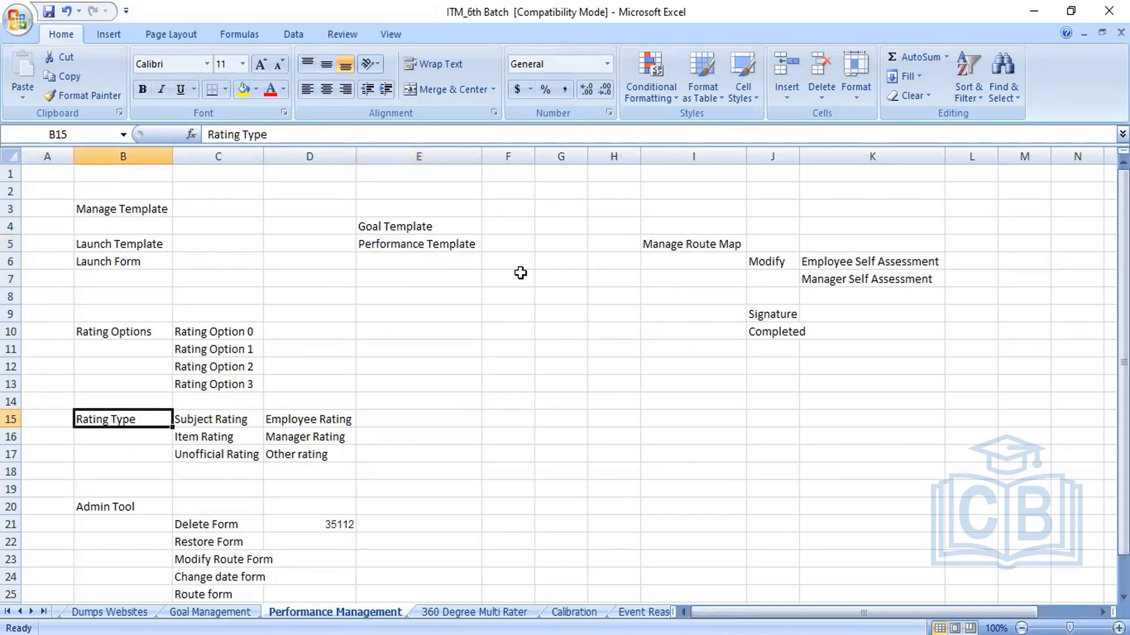
pyautogui.click(678, 252)
pyautogui.click(410, 228)
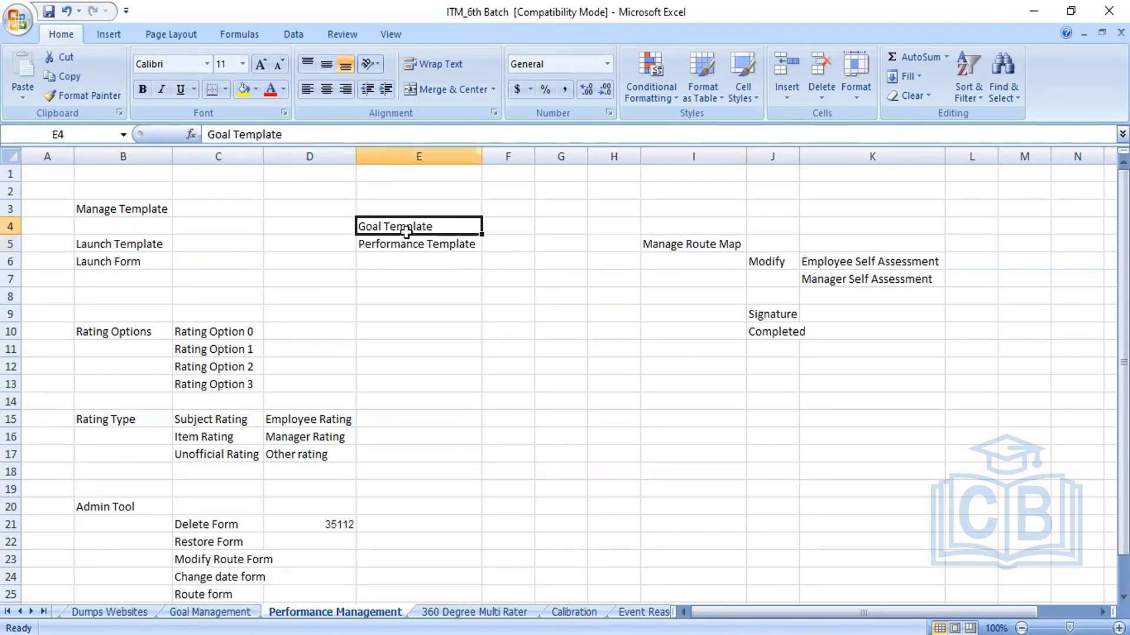
pyautogui.click(428, 245)
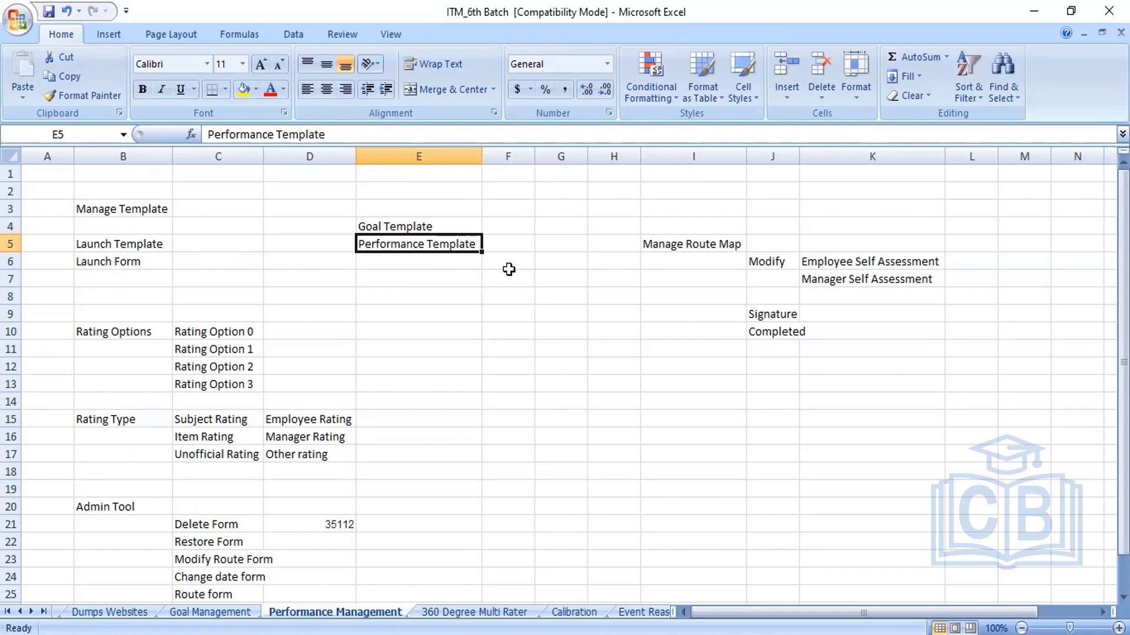
pyautogui.click(706, 252)
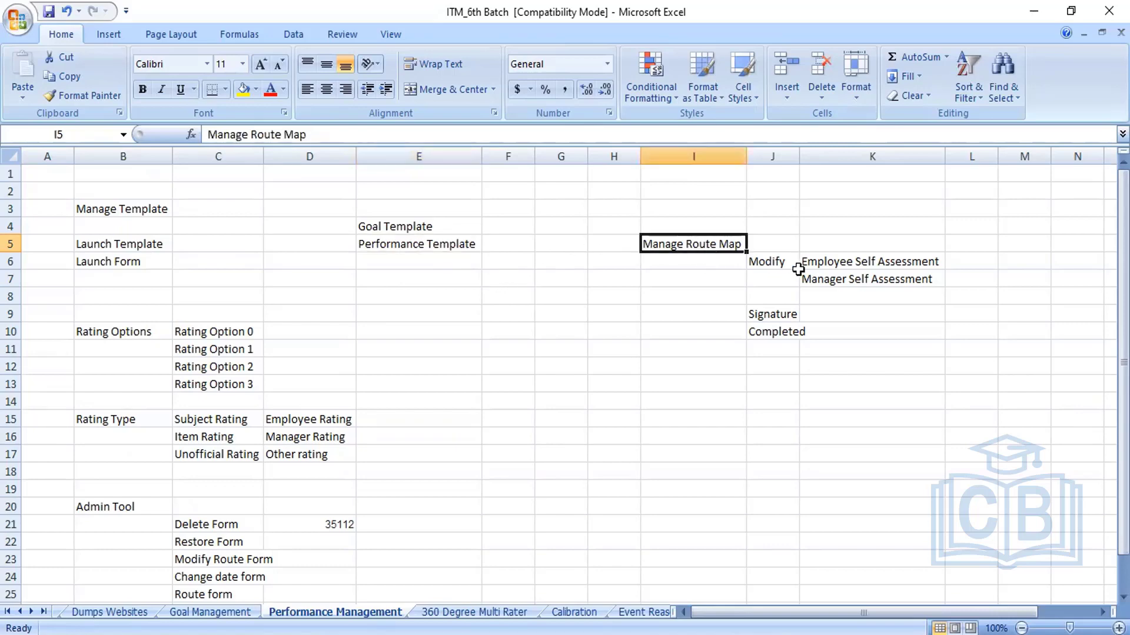
# - Enter "HR Review" in cell K8 as the third step of the Modify stage
pyautogui.click(826, 296)
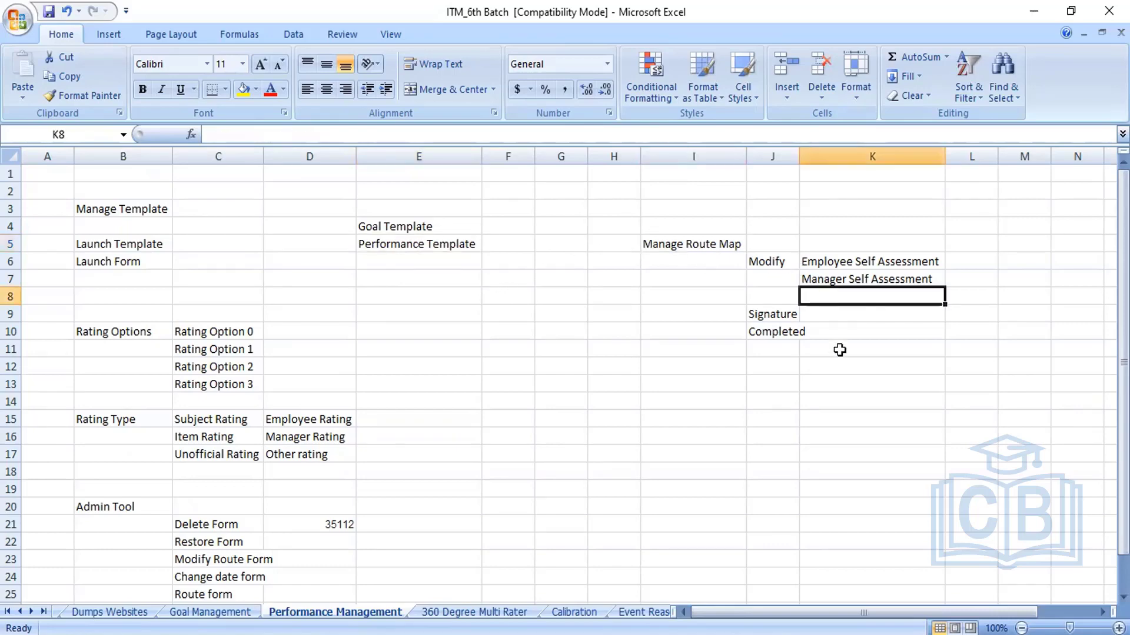
pyautogui.write('HR')
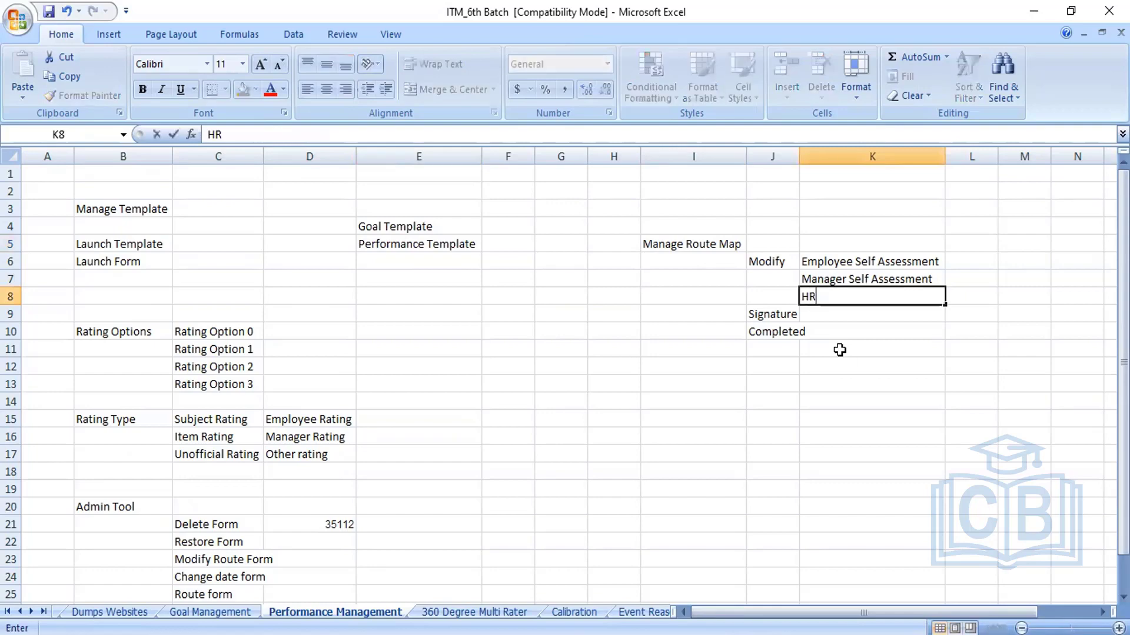
pyautogui.write(' Review')
pyautogui.click(840, 350)
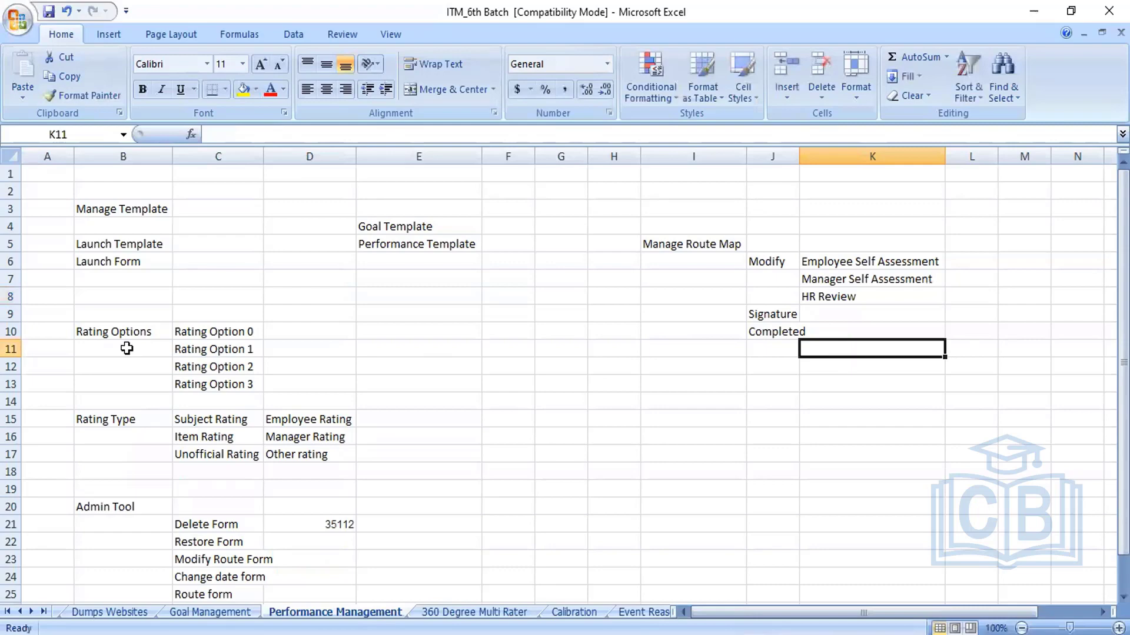
# - Insert a blank row above the Signature row and enter "1-1 Meeting" in its cell K9
pyautogui.click(12, 313)
pyautogui.rightClick(12, 314)
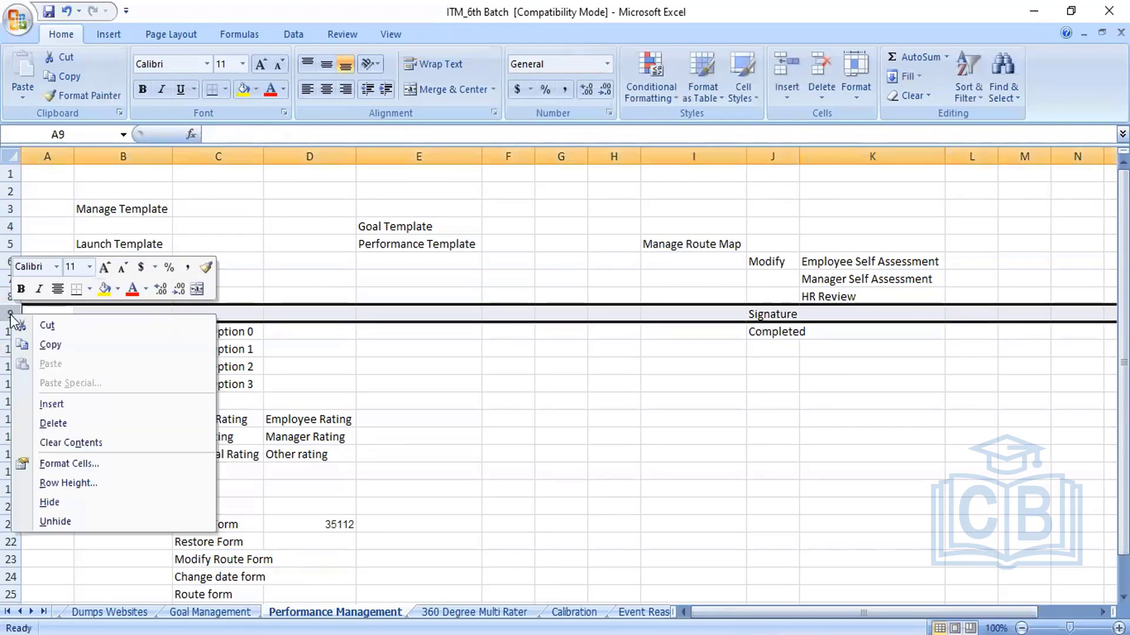
pyautogui.click(64, 404)
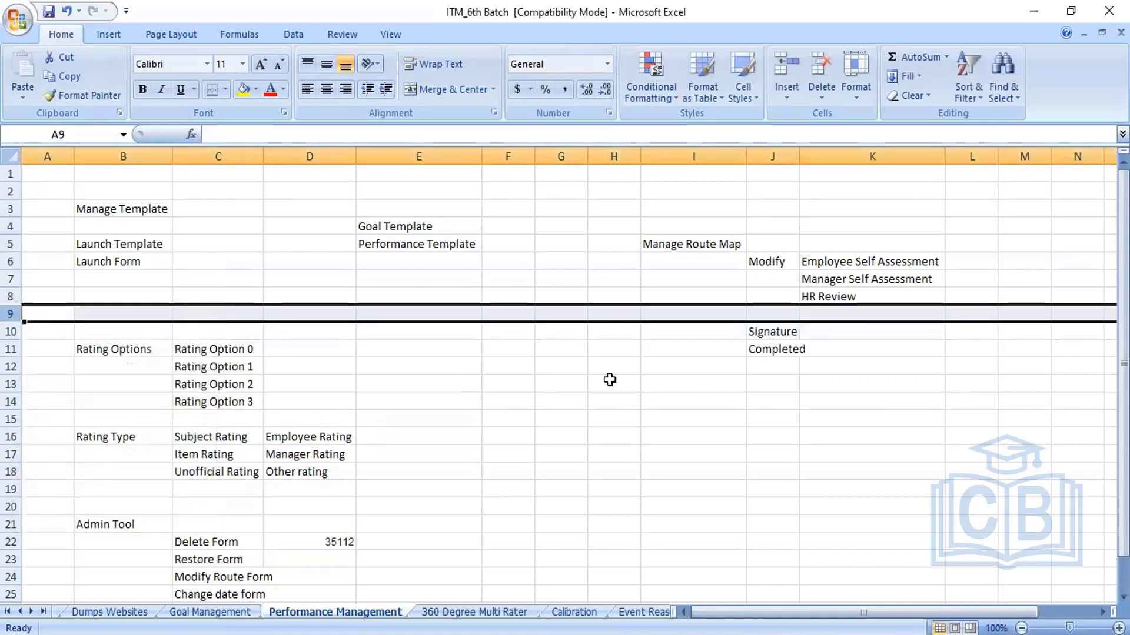
pyautogui.click(842, 311)
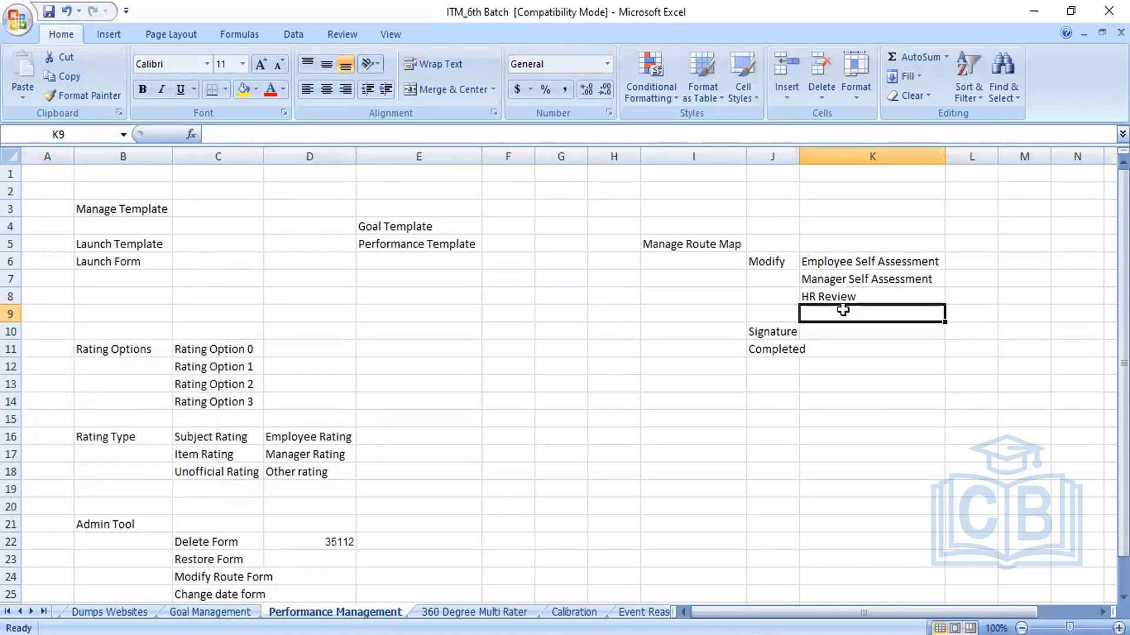
pyautogui.write('1-1')
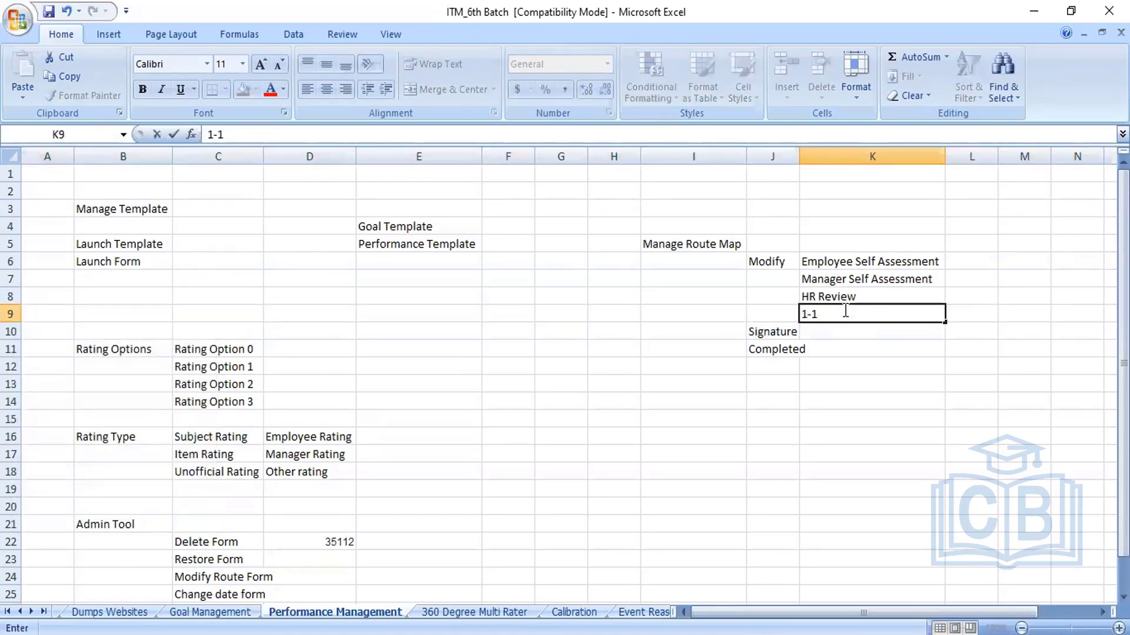
pyautogui.write(' Meeting')
pyautogui.click(949, 385)
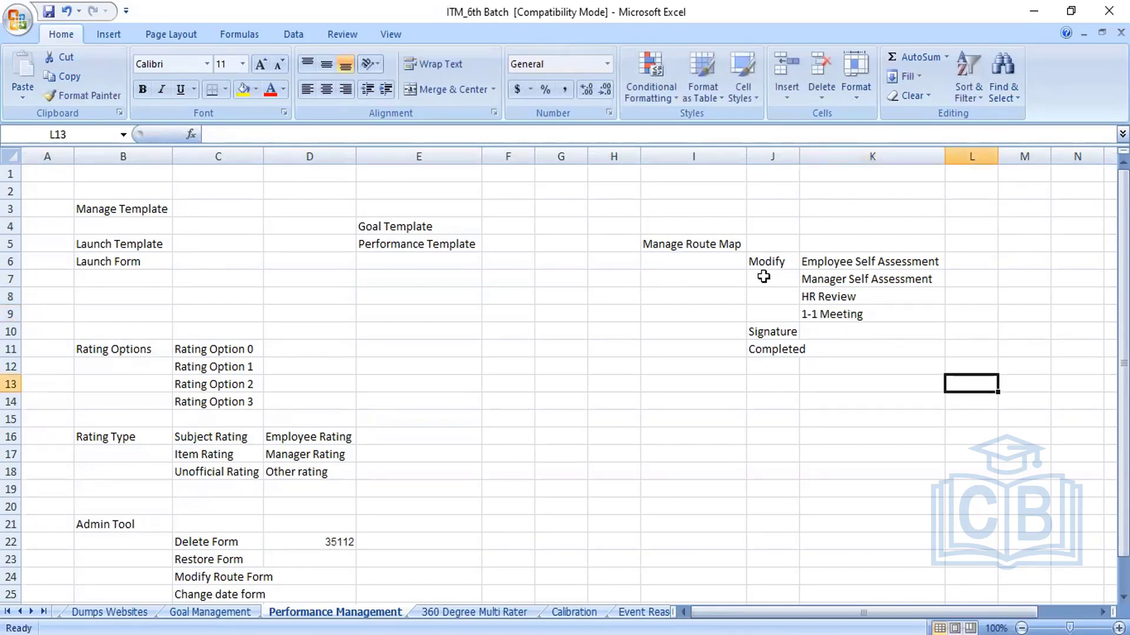
# - Enter the responsible roles "Employee", "Manager" and "HR" in cells L6 to L8 beside the first three Modify steps
pyautogui.click(839, 318)
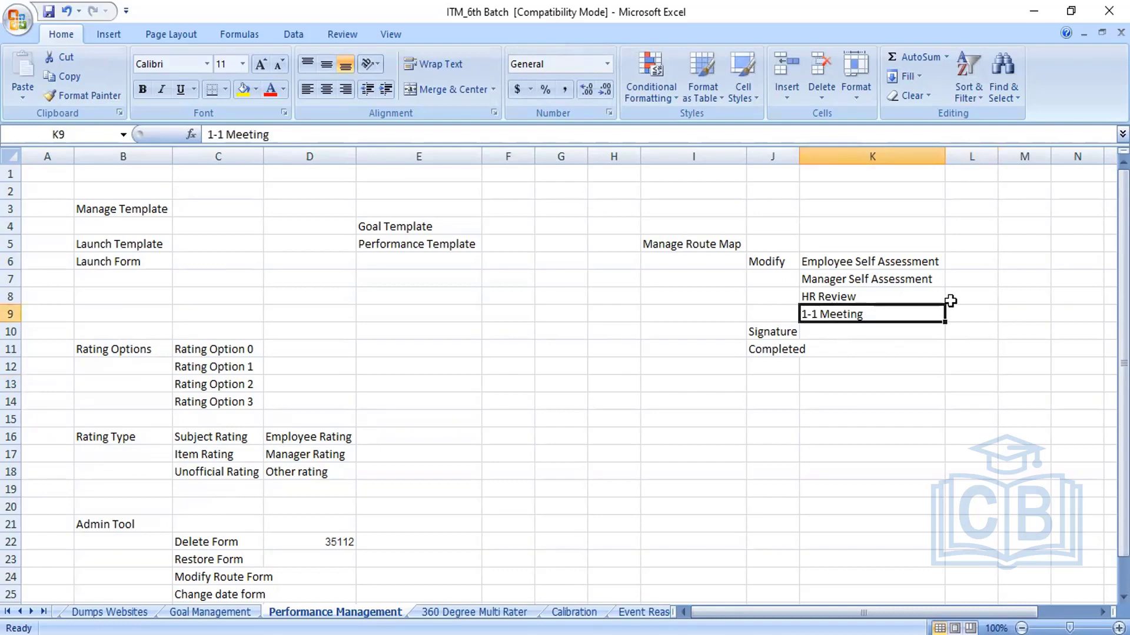
pyautogui.click(961, 260)
pyautogui.write('Employee')
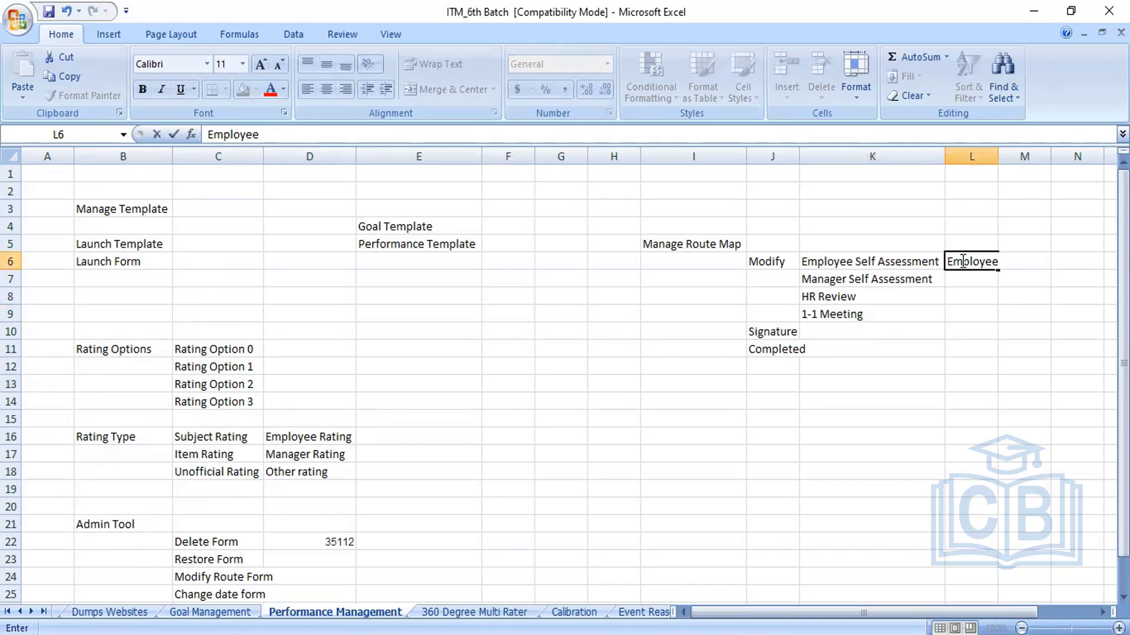
pyautogui.click(994, 327)
pyautogui.click(978, 279)
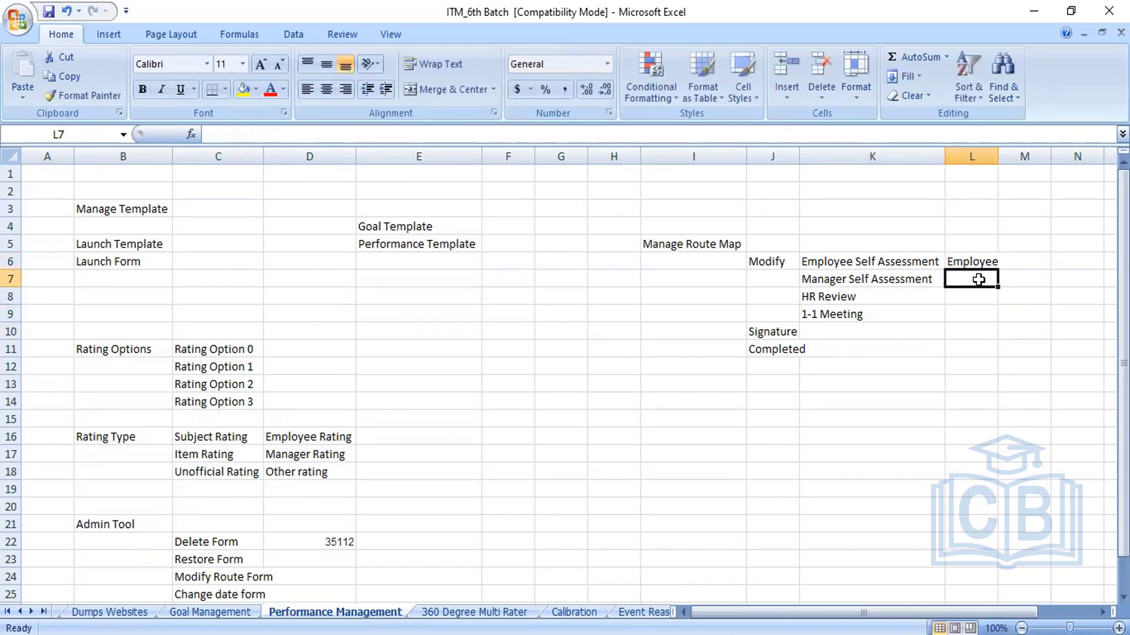
pyautogui.write('Manager')
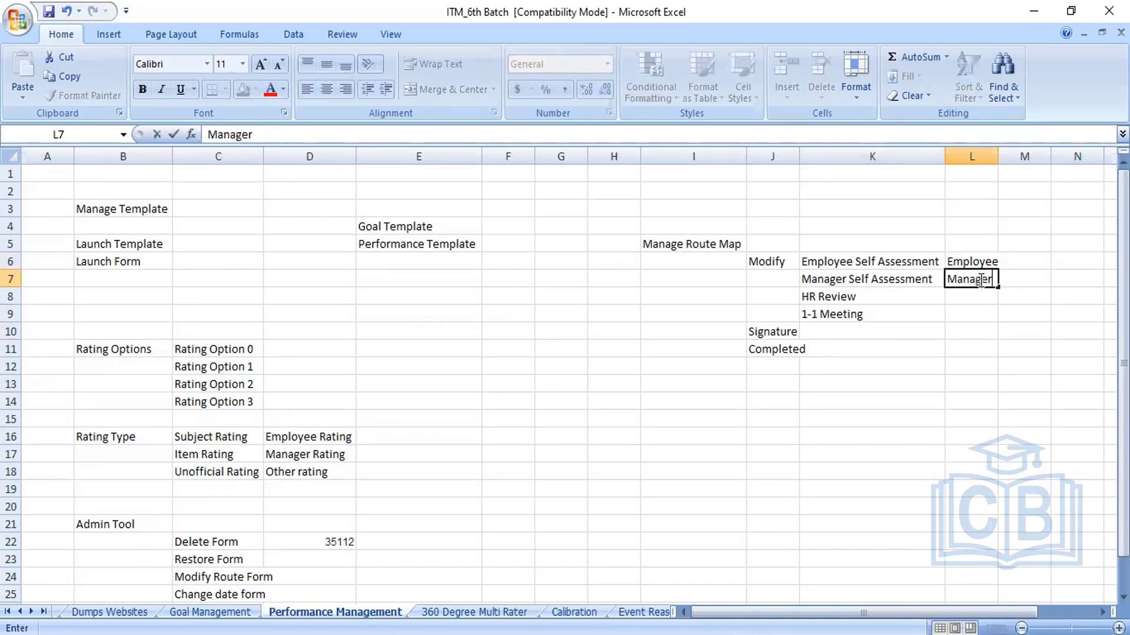
pyautogui.click(985, 313)
pyautogui.click(963, 297)
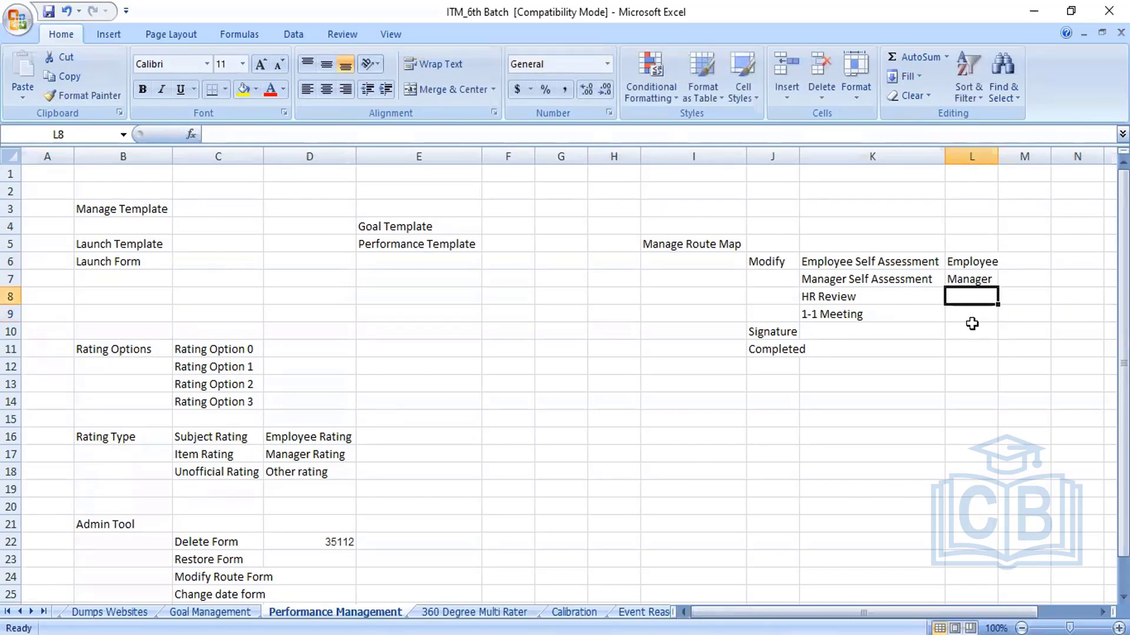
pyautogui.write('HR')
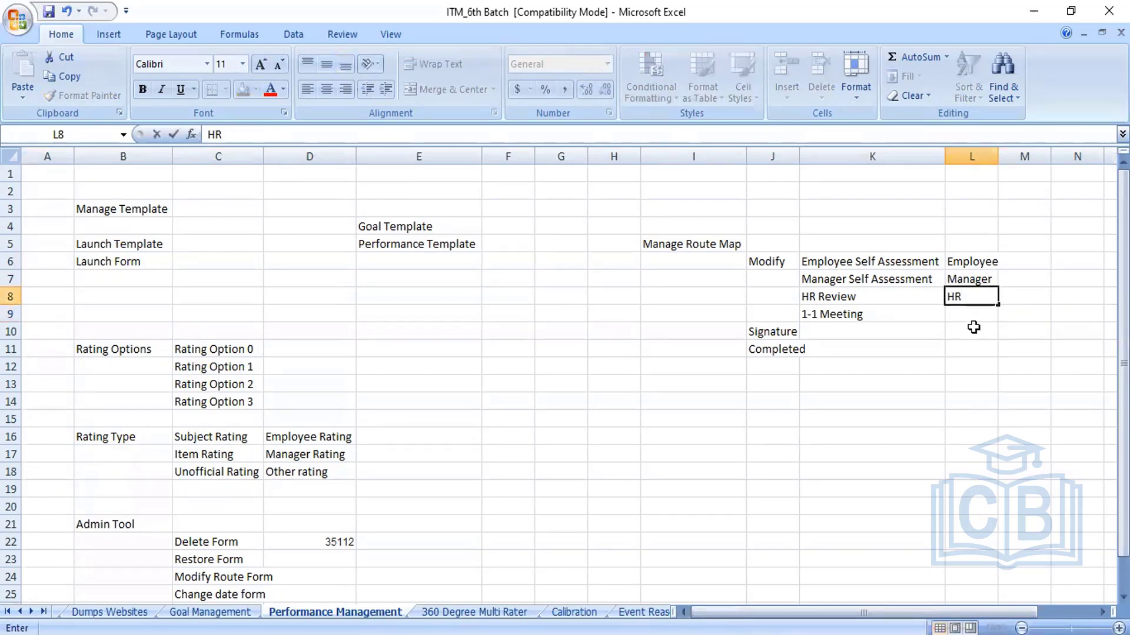
pyautogui.click(986, 354)
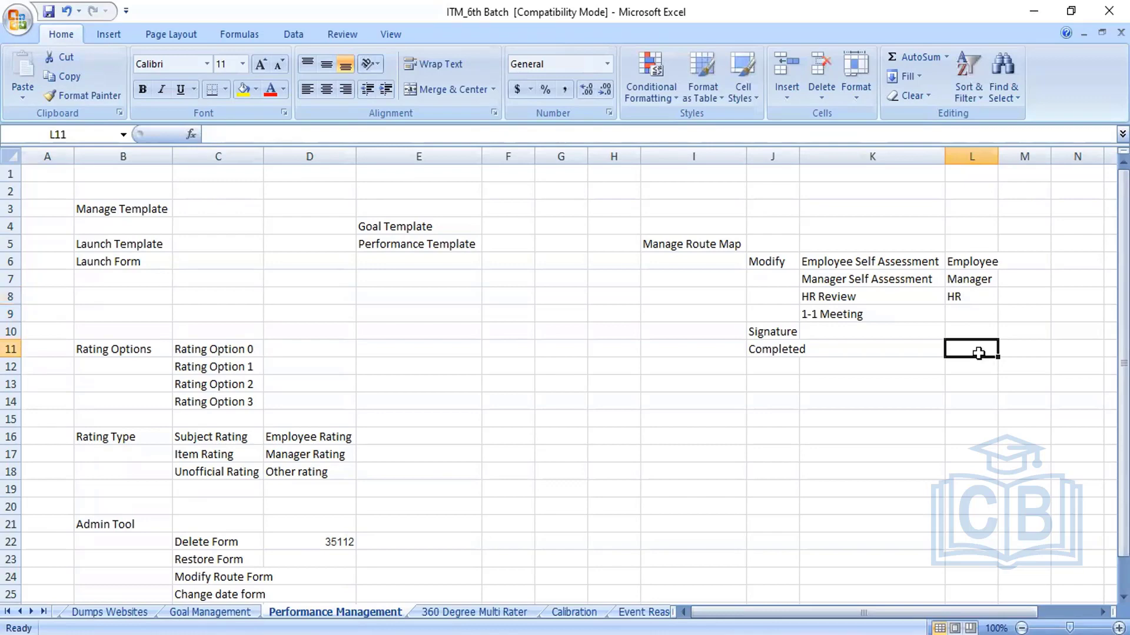
# - Enter "Manager" in cell L9 as the responsible role beside the 1-1 Meeting step
pyautogui.click(957, 316)
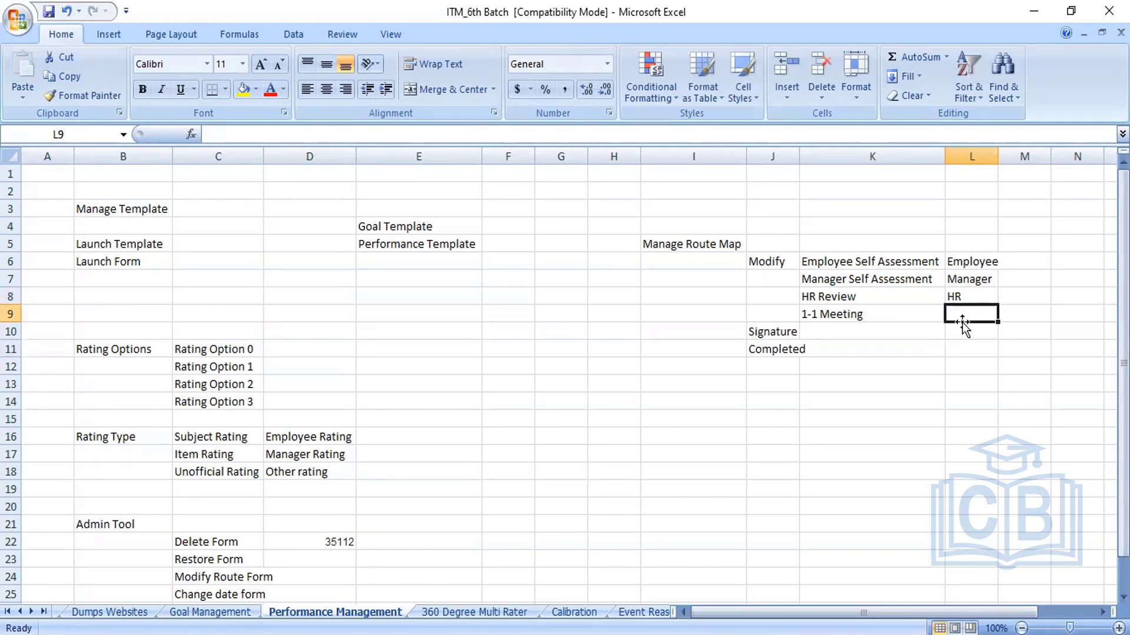
pyautogui.write('Manager')
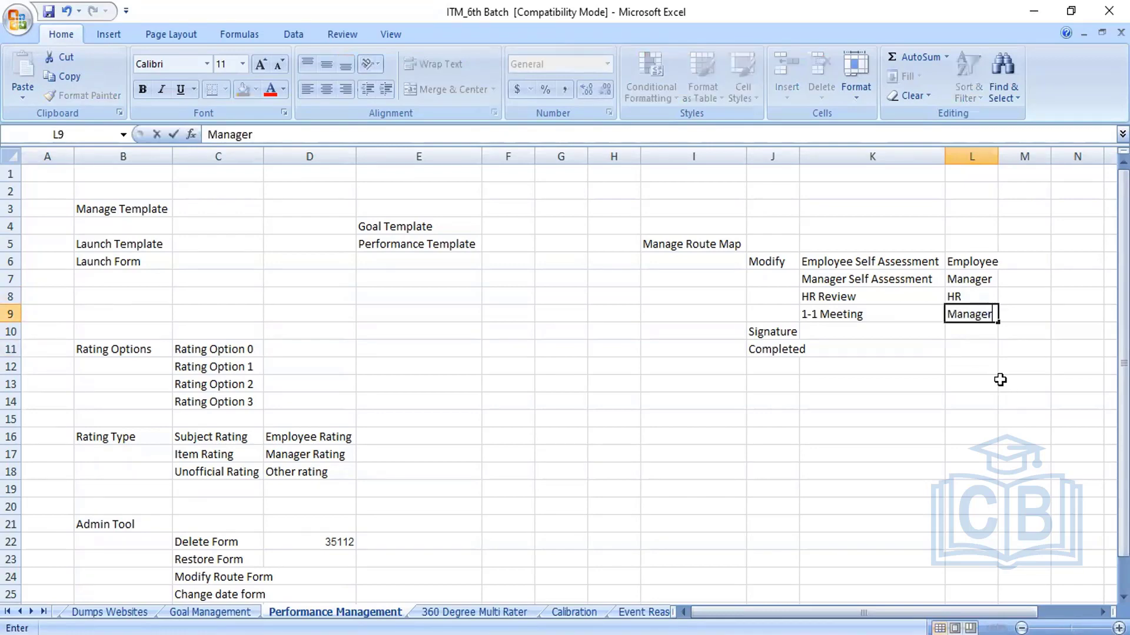
pyautogui.click(1024, 387)
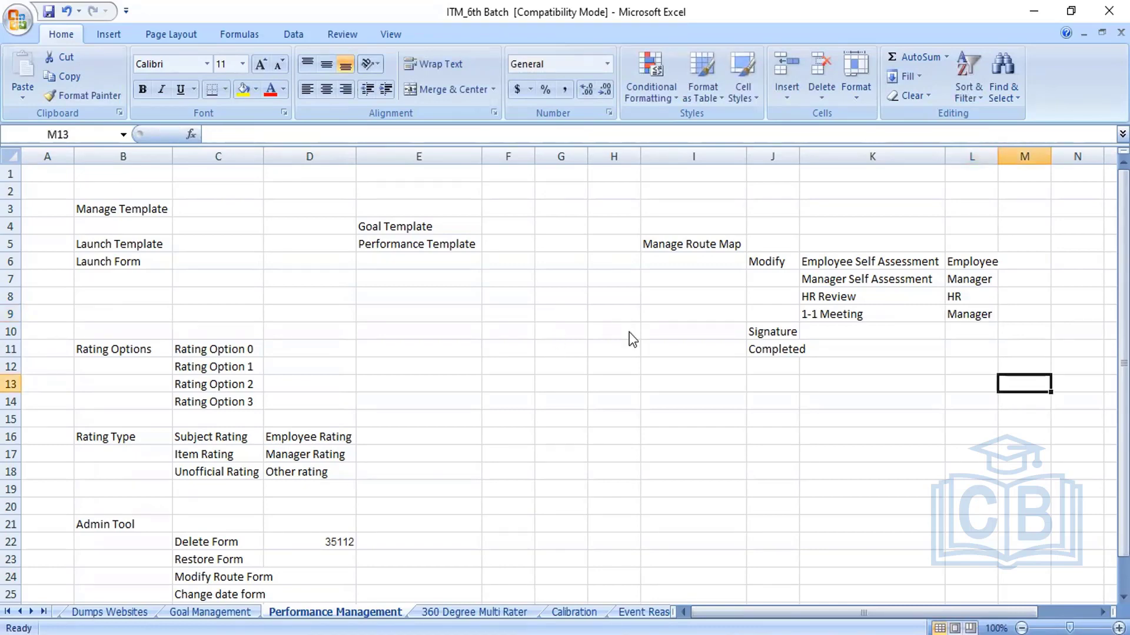
# - Insert a blank row above the Signature row and enter "Employee Acknowledgement" in cell K11 beside Signature
pyautogui.click(12, 348)
pyautogui.click(12, 331)
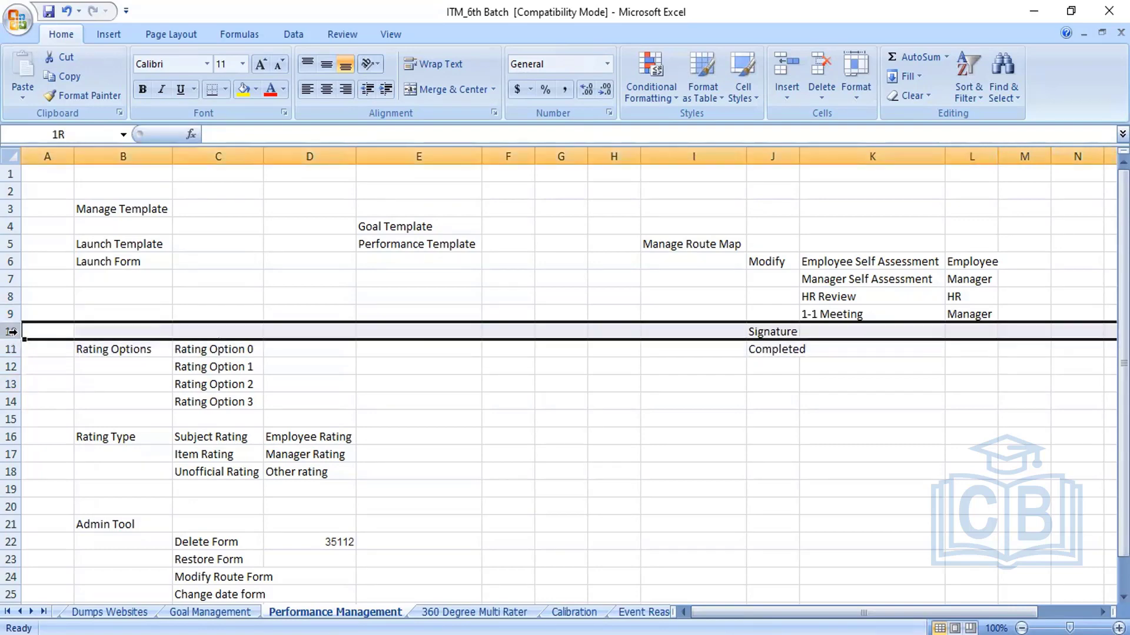
pyautogui.rightClick(12, 331)
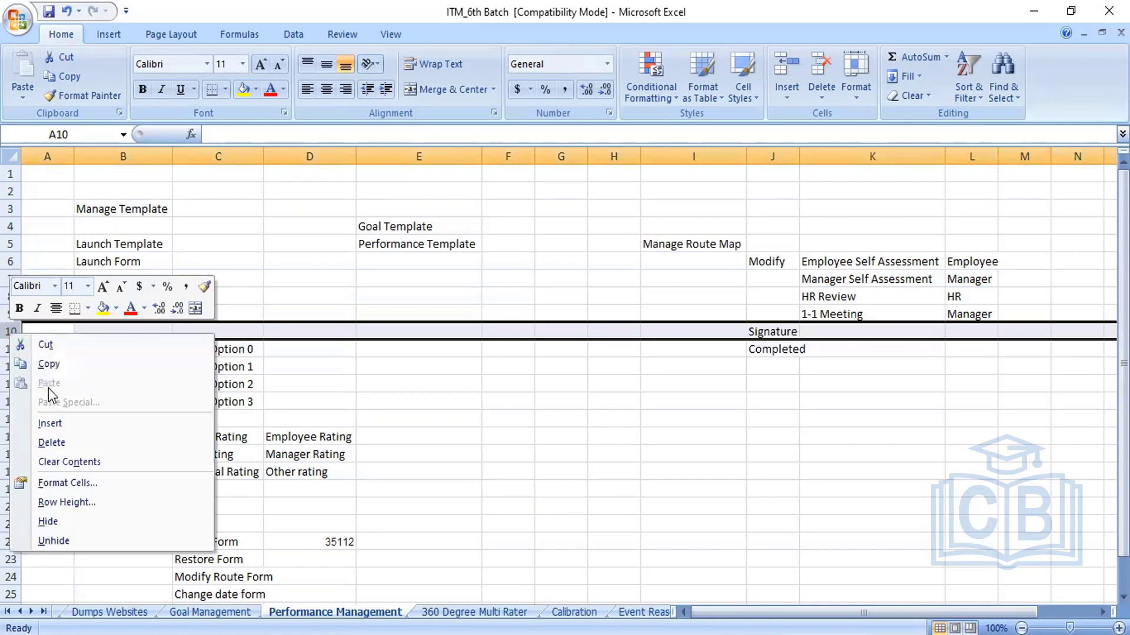
pyautogui.click(68, 424)
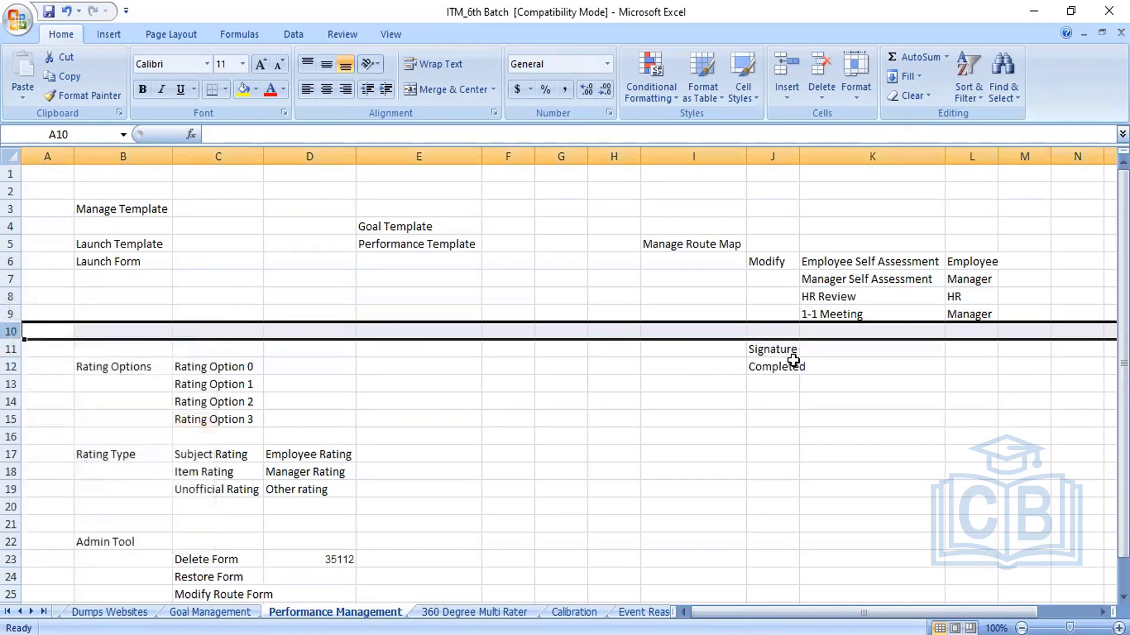
pyautogui.click(826, 350)
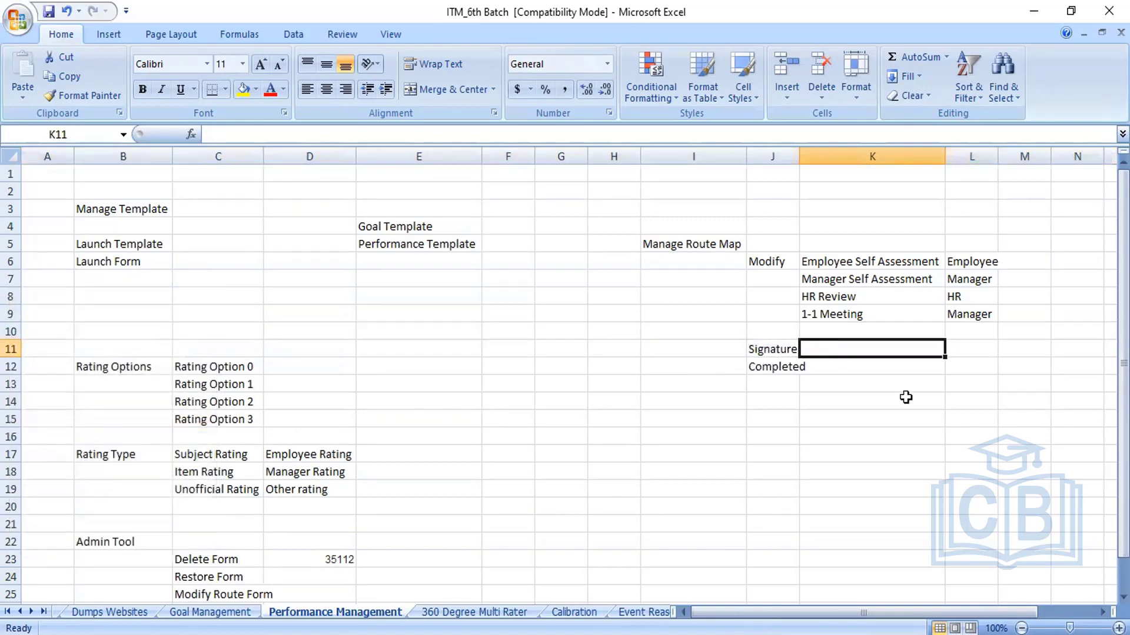
pyautogui.write('Empl')
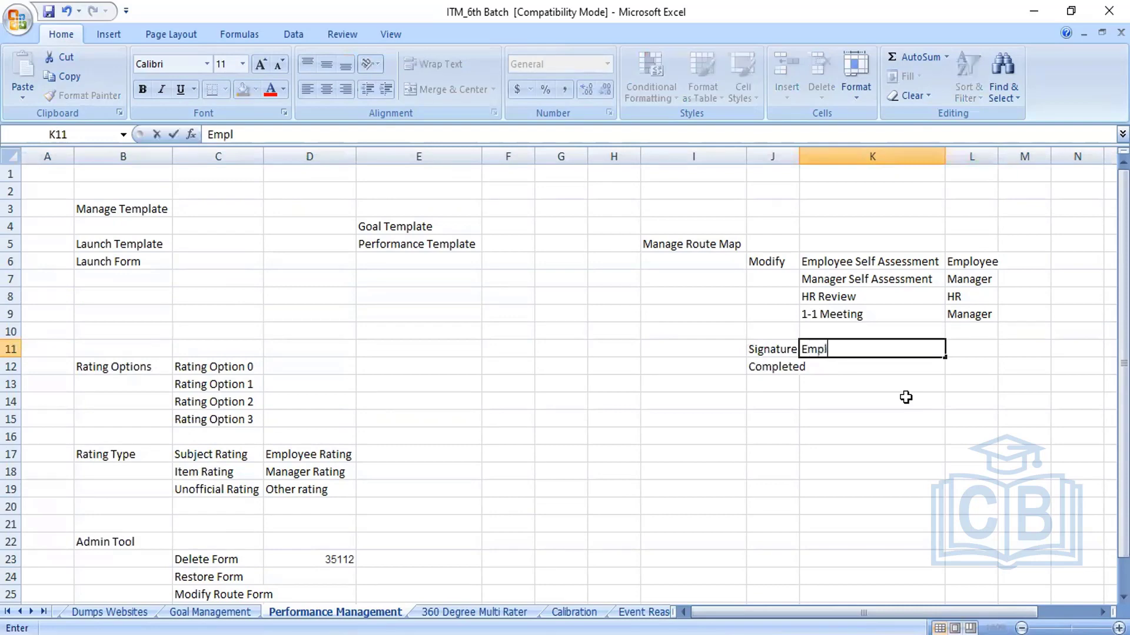
pyautogui.write('oyee Acknowledgement')
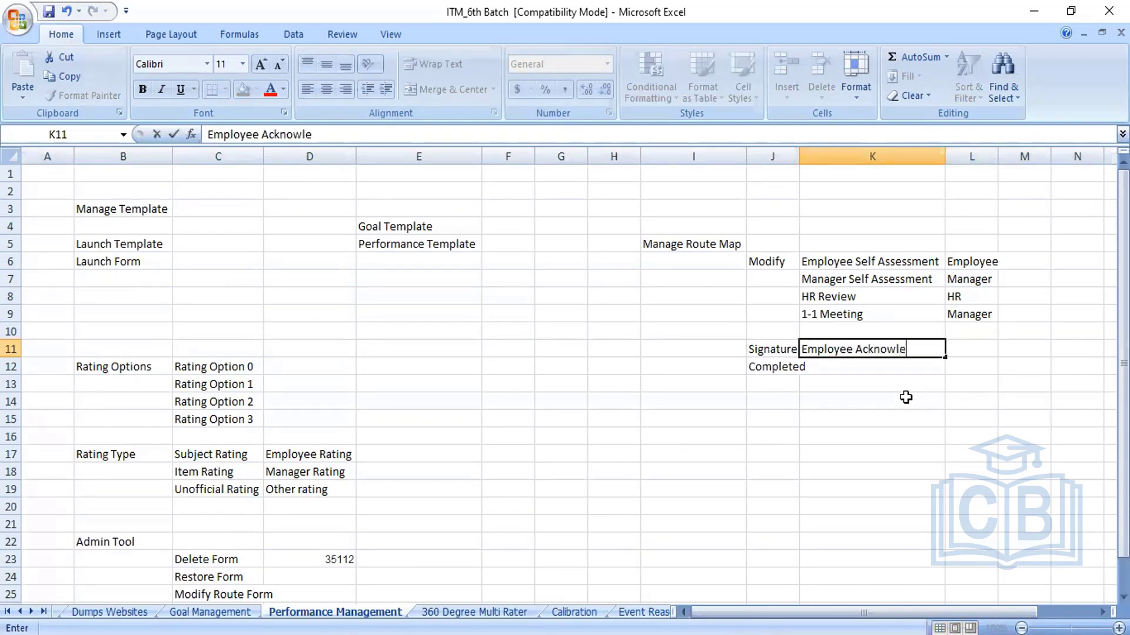
pyautogui.click(989, 415)
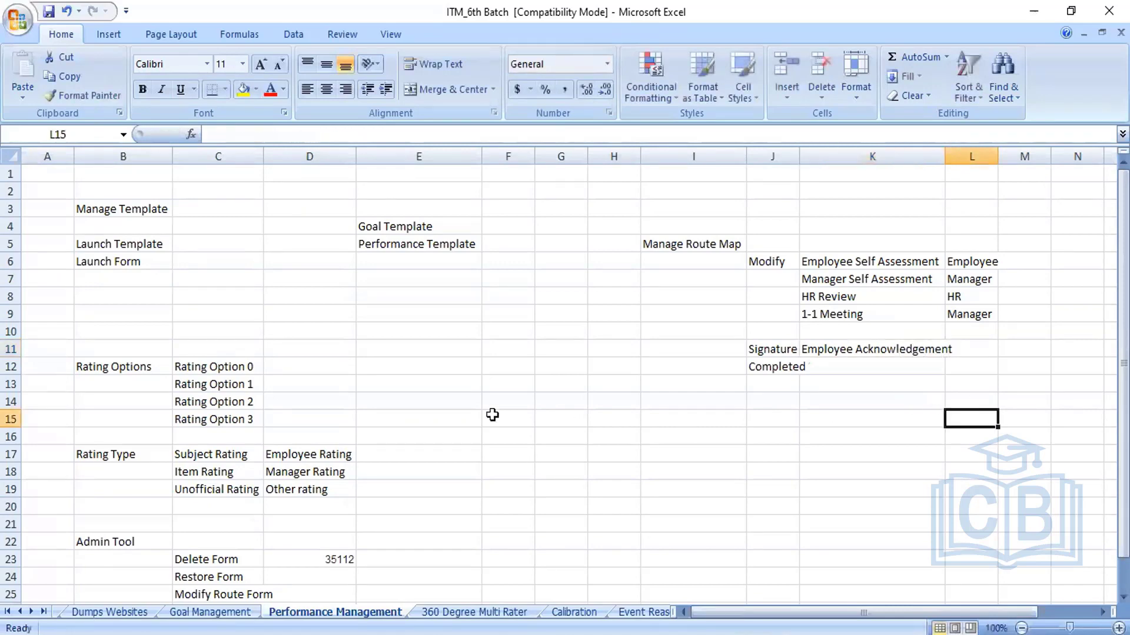
pyautogui.click(11, 366)
pyautogui.click(11, 349)
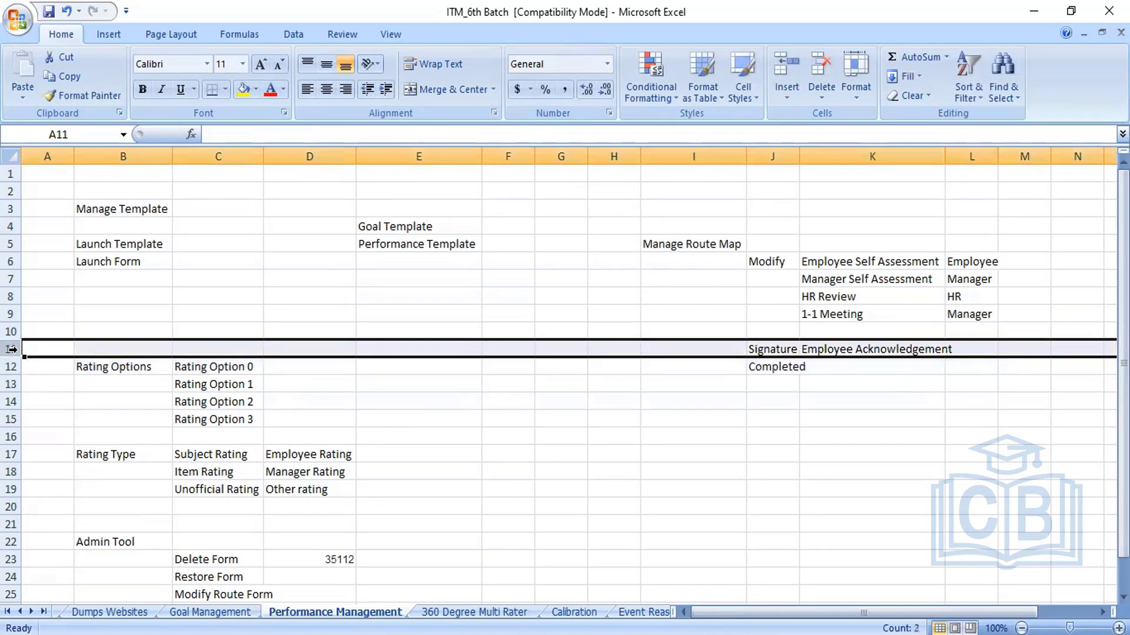
pyautogui.rightClick(11, 349)
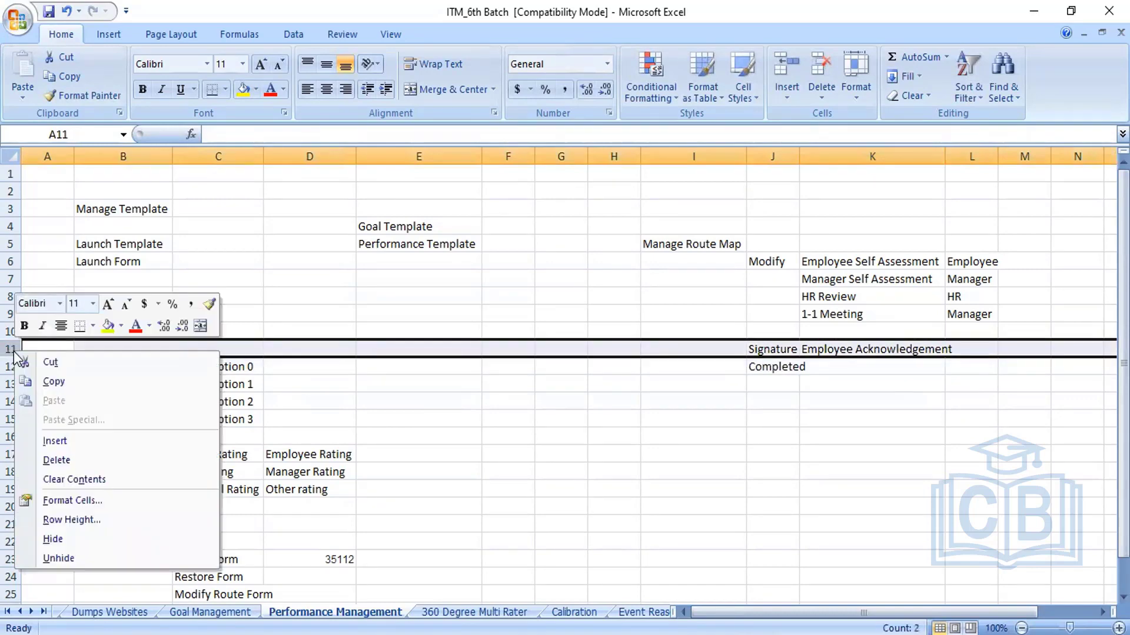
pyautogui.click(68, 441)
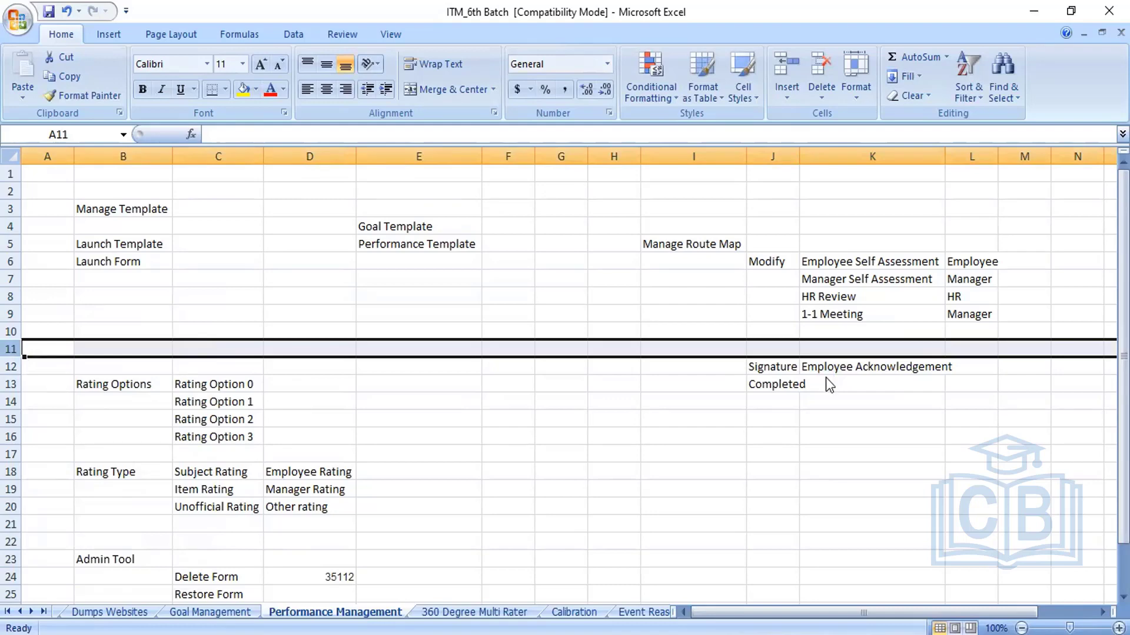
pyautogui.hotkey('ctrl', 'z')
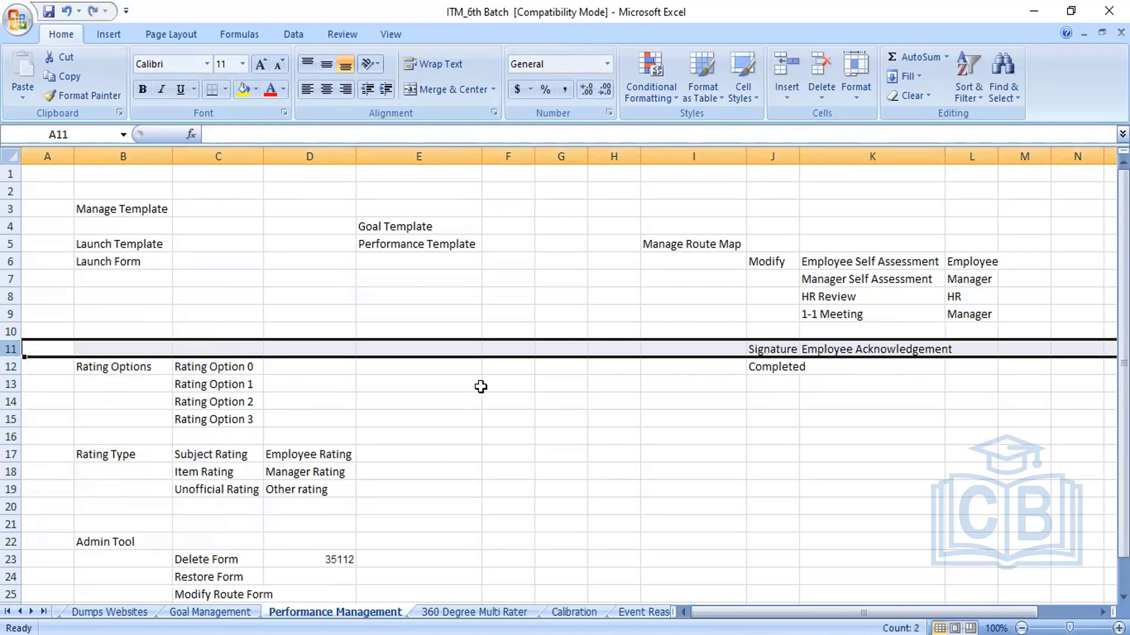
# - Insert a blank row between the Signature row and the Completed row
pyautogui.click(8, 360)
pyautogui.click(12, 366)
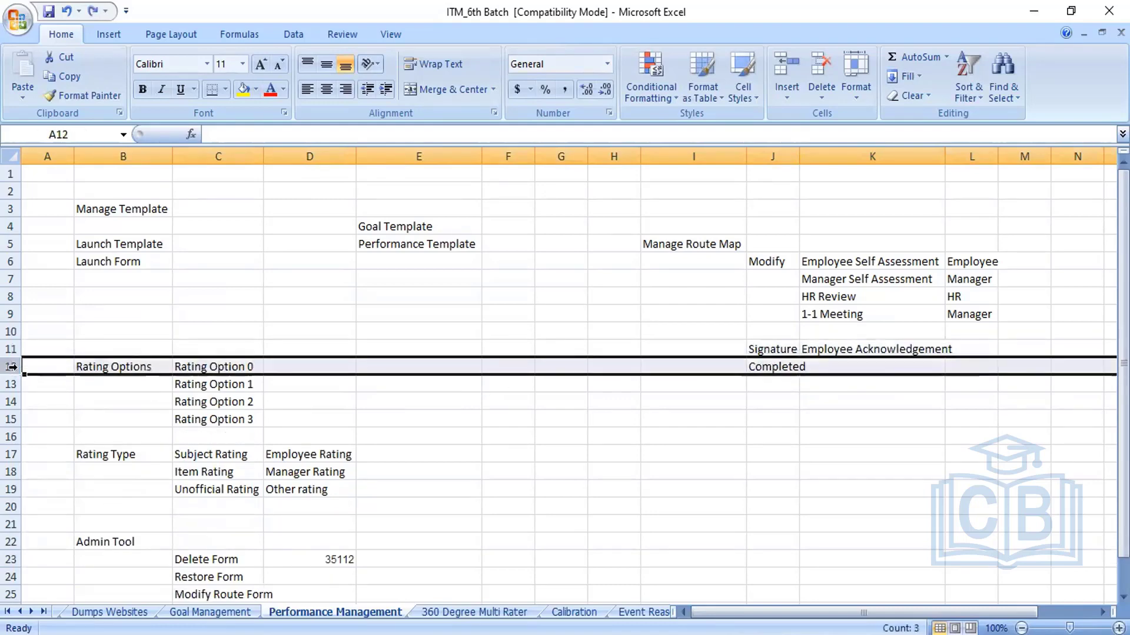
pyautogui.rightClick(12, 368)
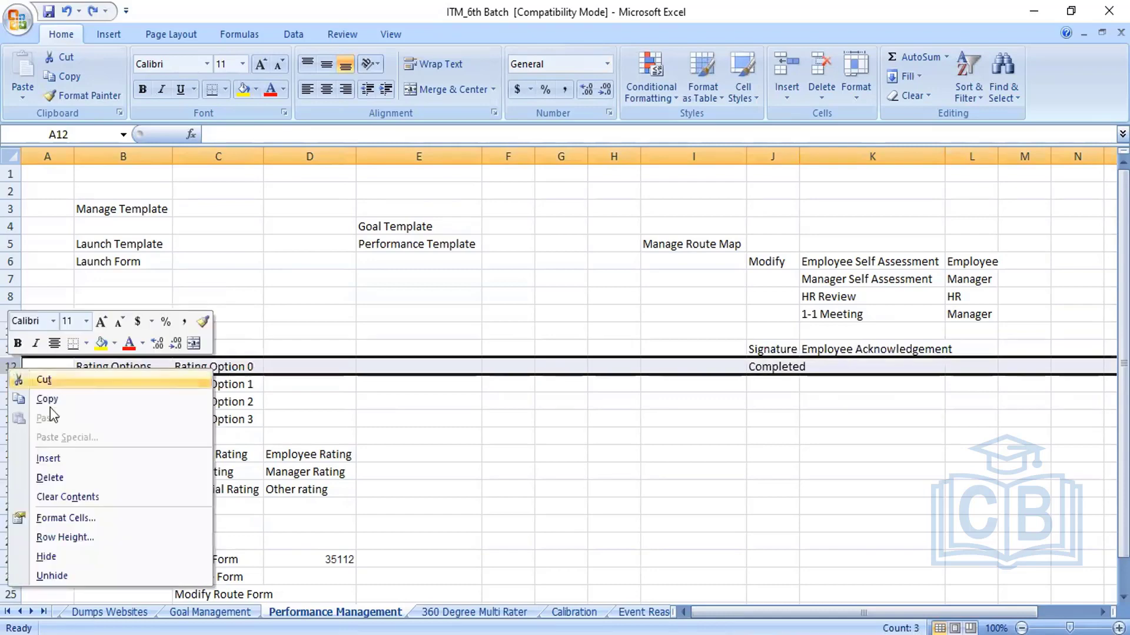
pyautogui.click(75, 458)
pyautogui.click(698, 453)
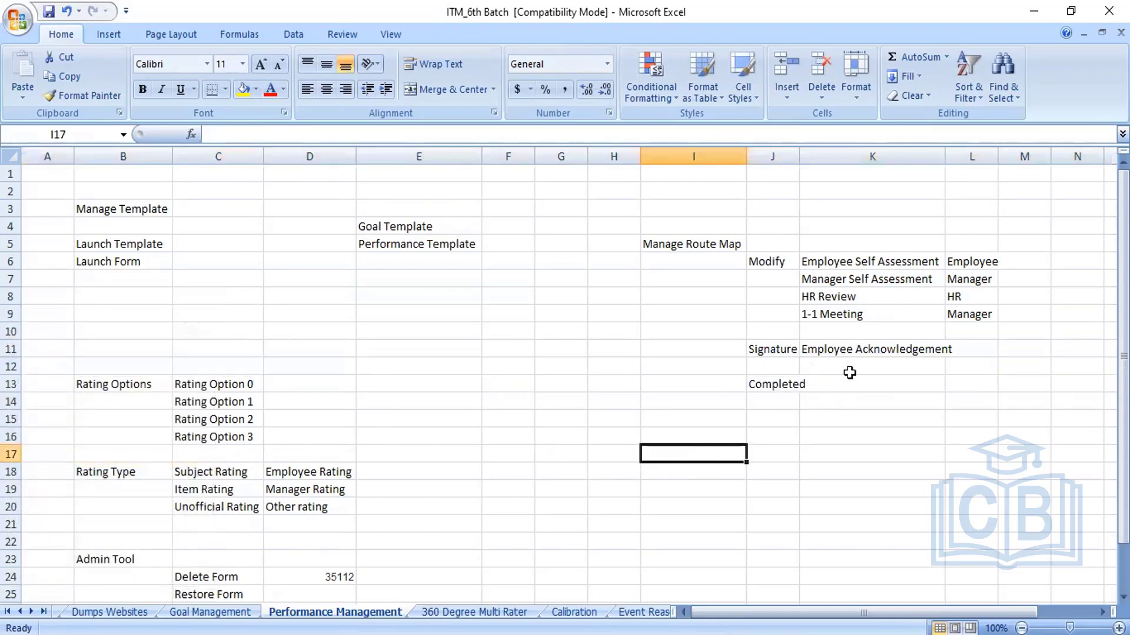
# - Enter "Manager Acknowledgement" in cell K12 and widen column K to fit the acknowledgement entries
pyautogui.click(852, 363)
pyautogui.write('Manage')
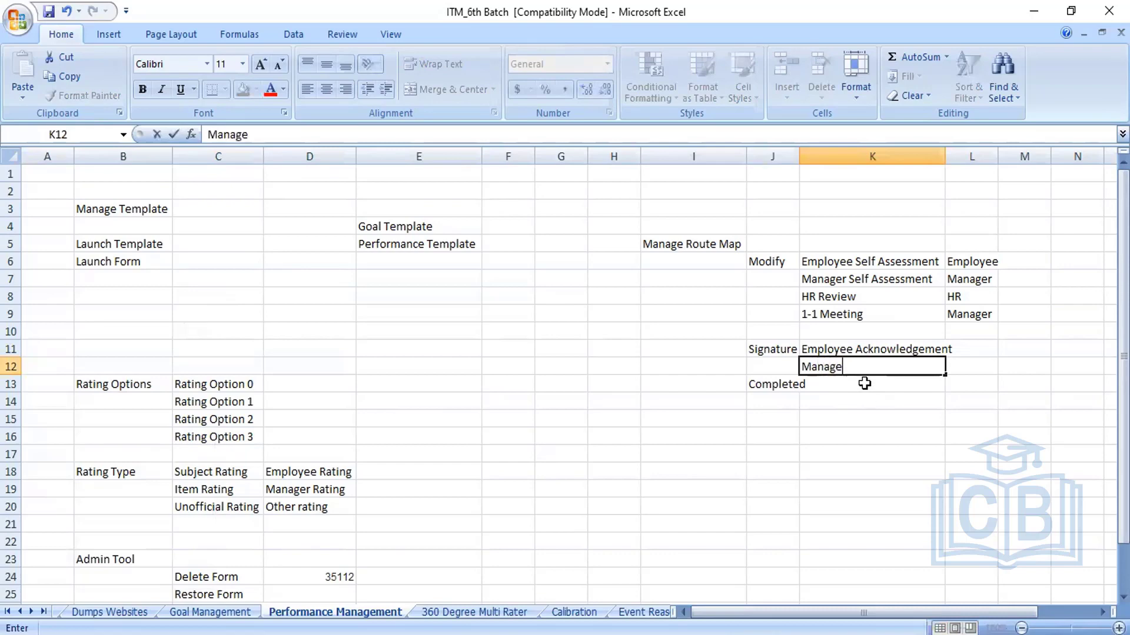
pyautogui.write('r Acknowledge')
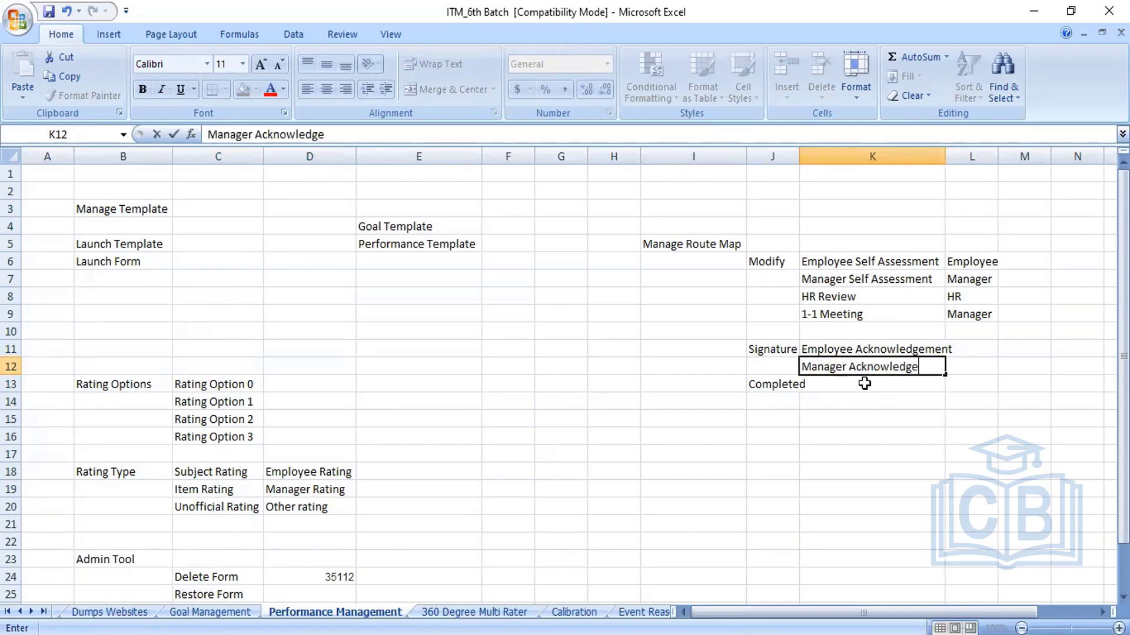
pyautogui.write('ment')
pyautogui.click(909, 422)
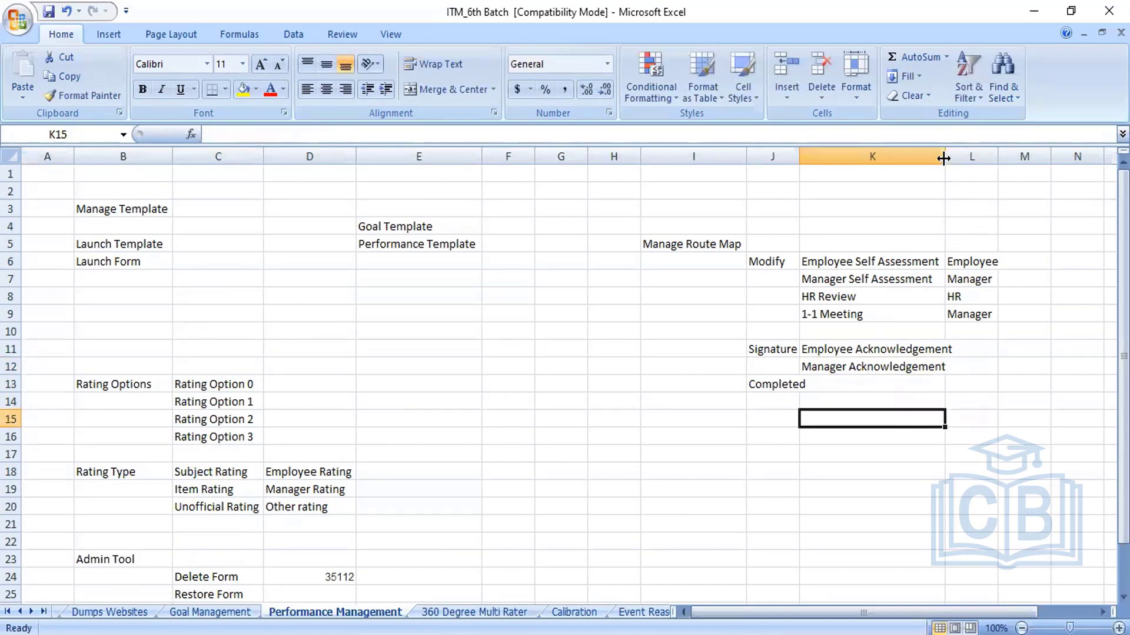
pyautogui.moveTo(945, 156); pyautogui.dragTo(959, 156)
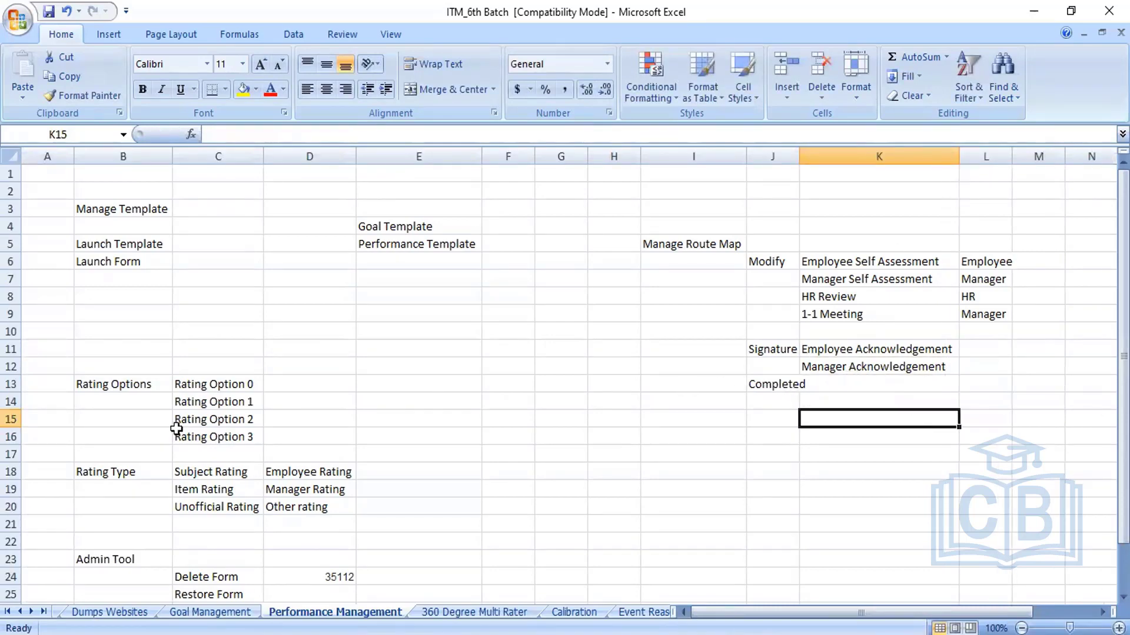
# - Insert a blank row above the Completed row to separate it from the Signature entries
pyautogui.click(11, 401)
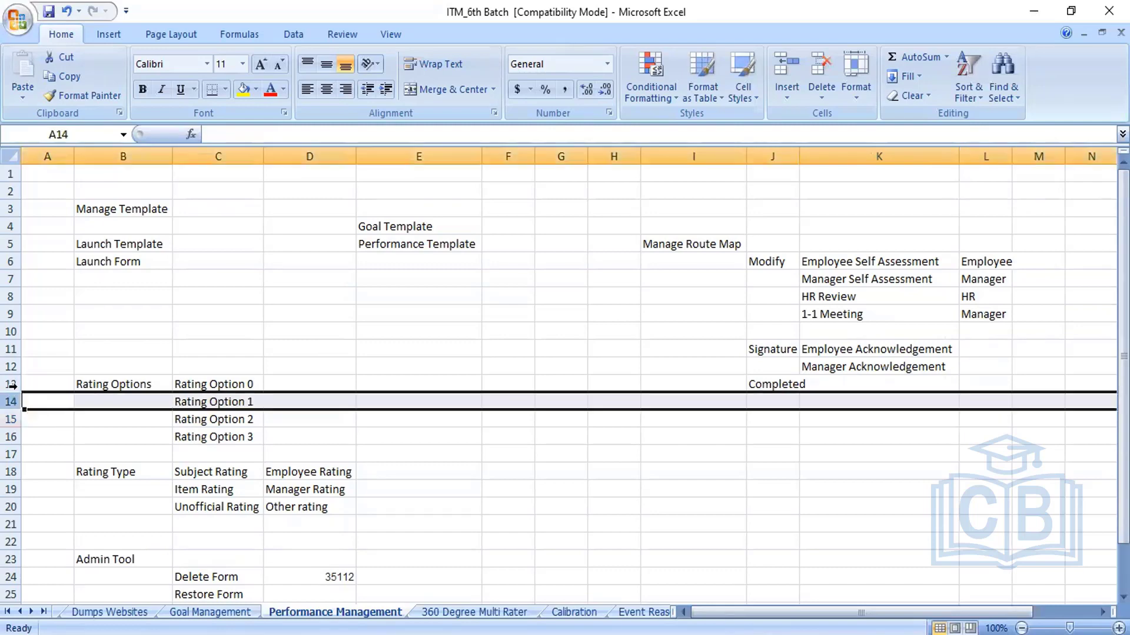
pyautogui.click(12, 386)
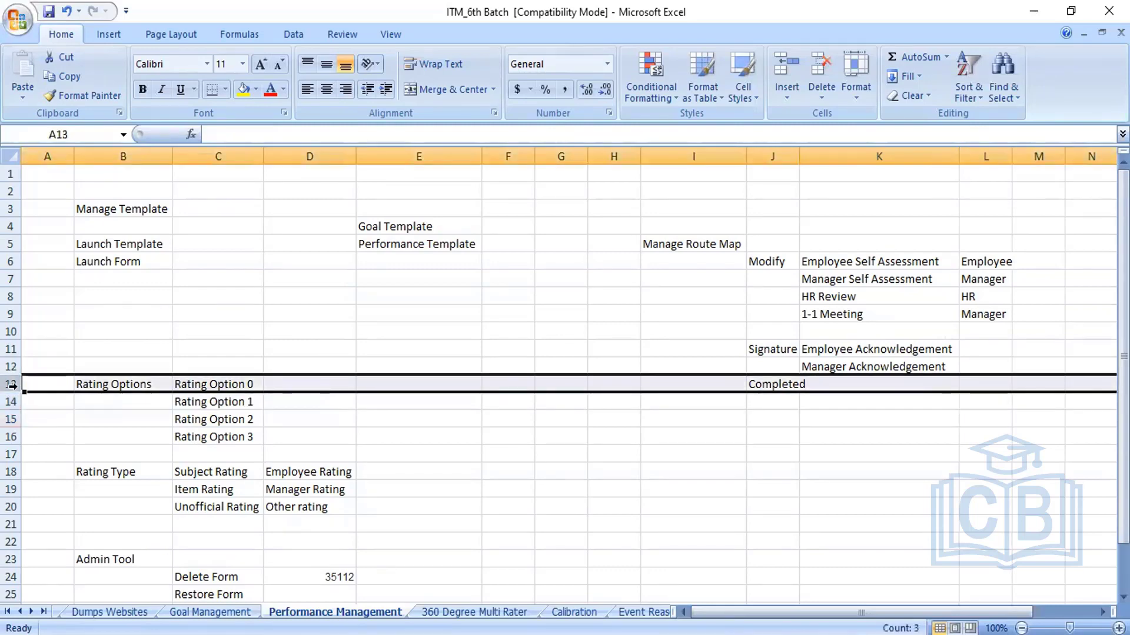
pyautogui.rightClick(12, 386)
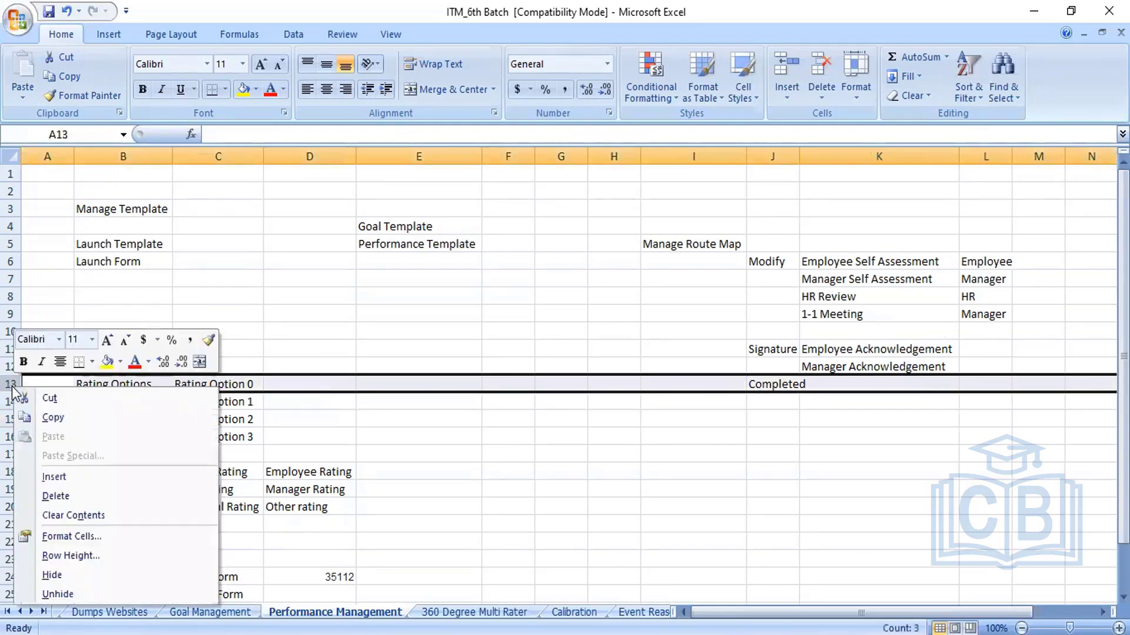
pyautogui.click(55, 477)
pyautogui.click(715, 517)
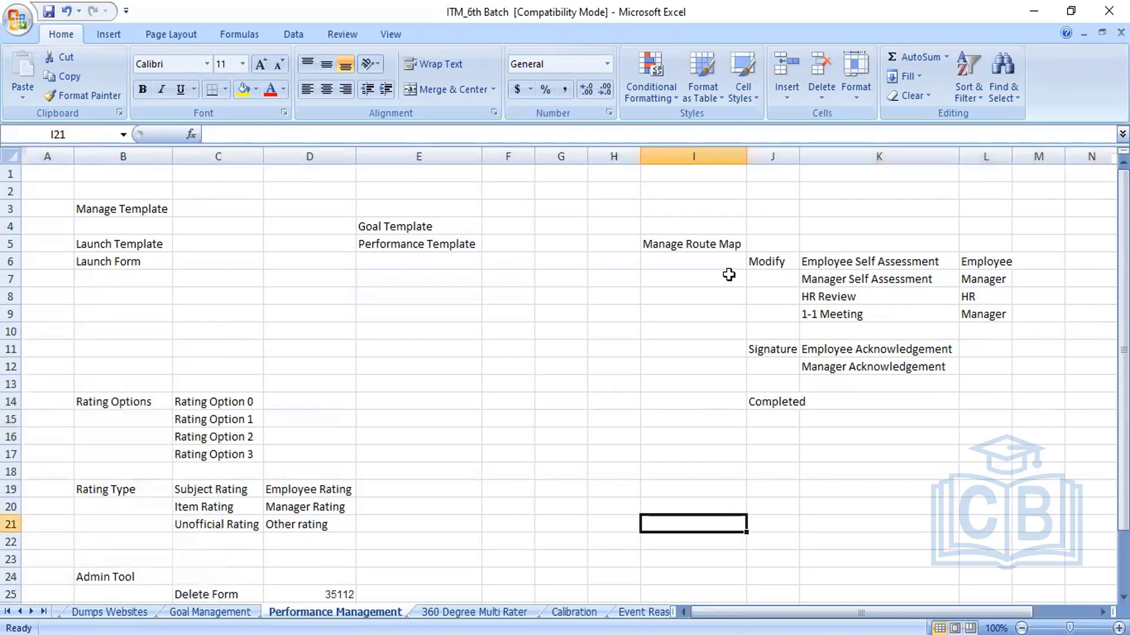
# - Fill the Manage Route Map heading in cell I5 with yellow
pyautogui.click(713, 243)
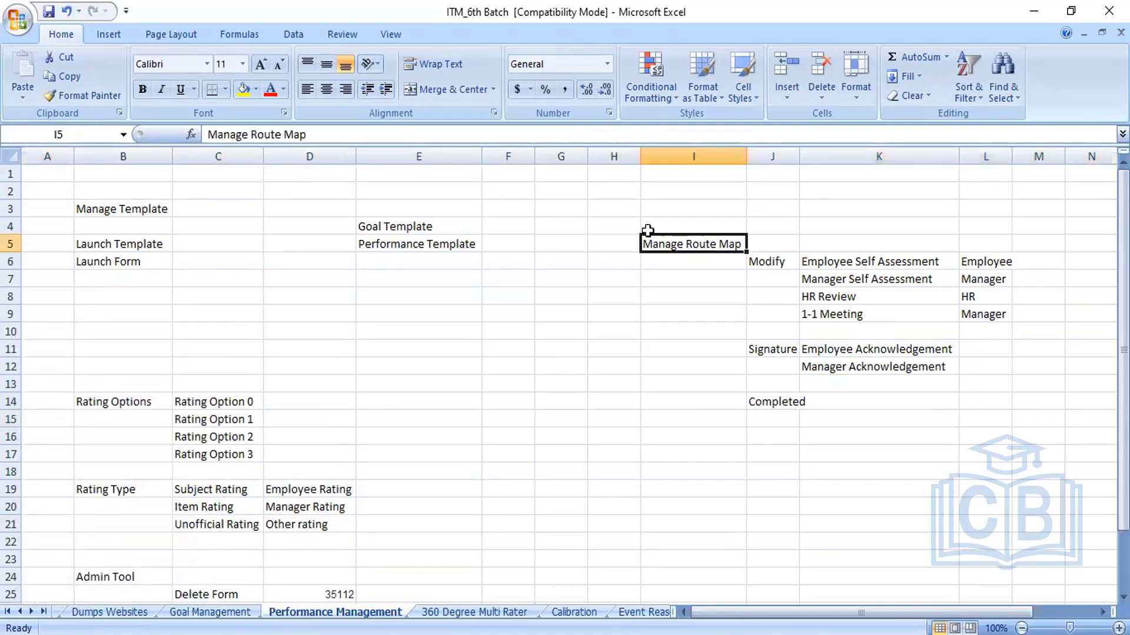
pyautogui.click(246, 90)
pyautogui.click(542, 308)
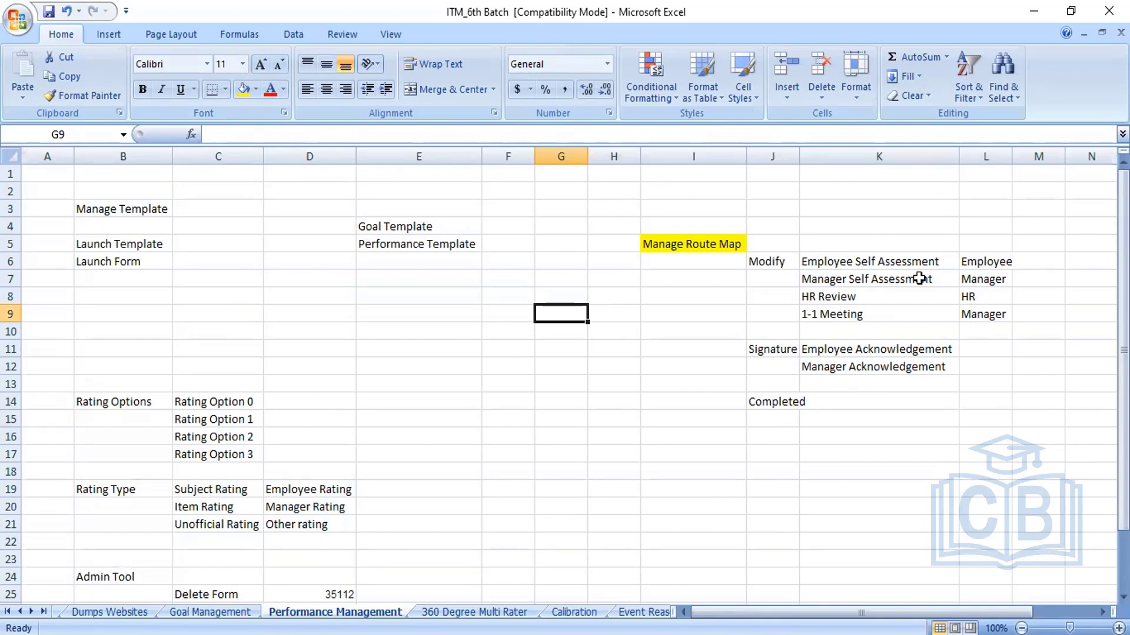
# - Add the column headings "Role" in cell L5 and "Stage" in cell K5 above the route map entries
pyautogui.click(978, 242)
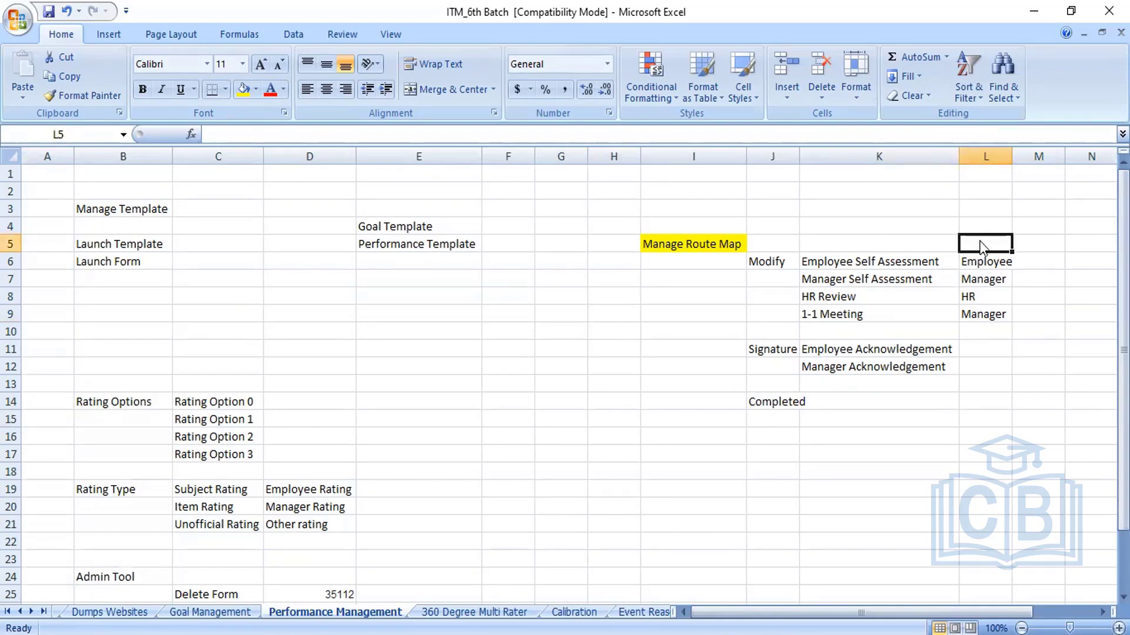
pyautogui.write('Role')
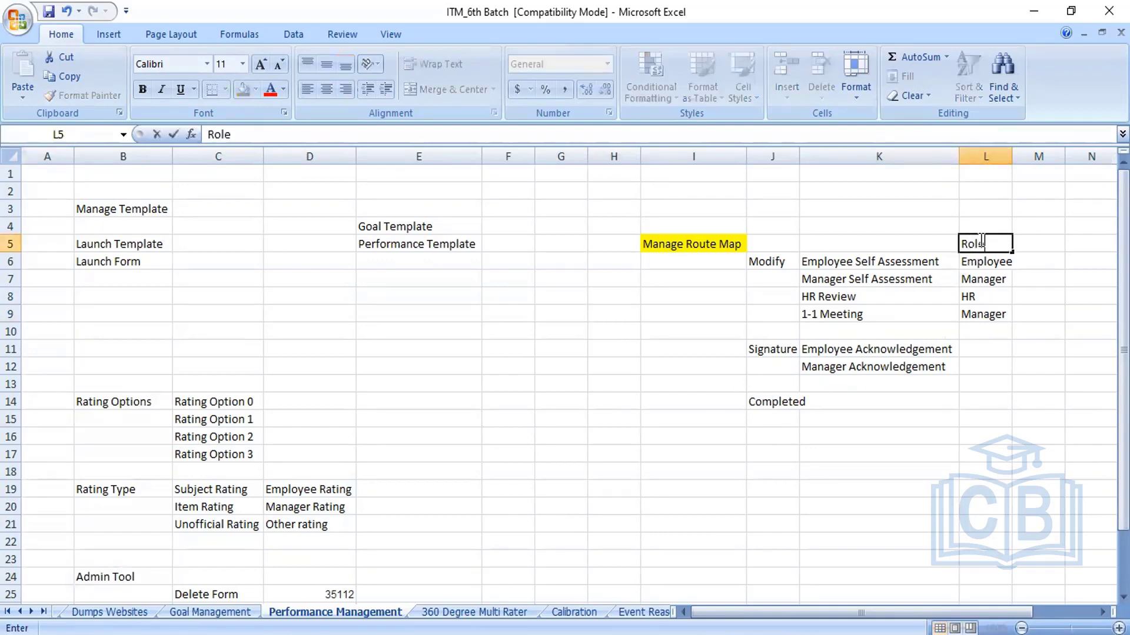
pyautogui.click(854, 244)
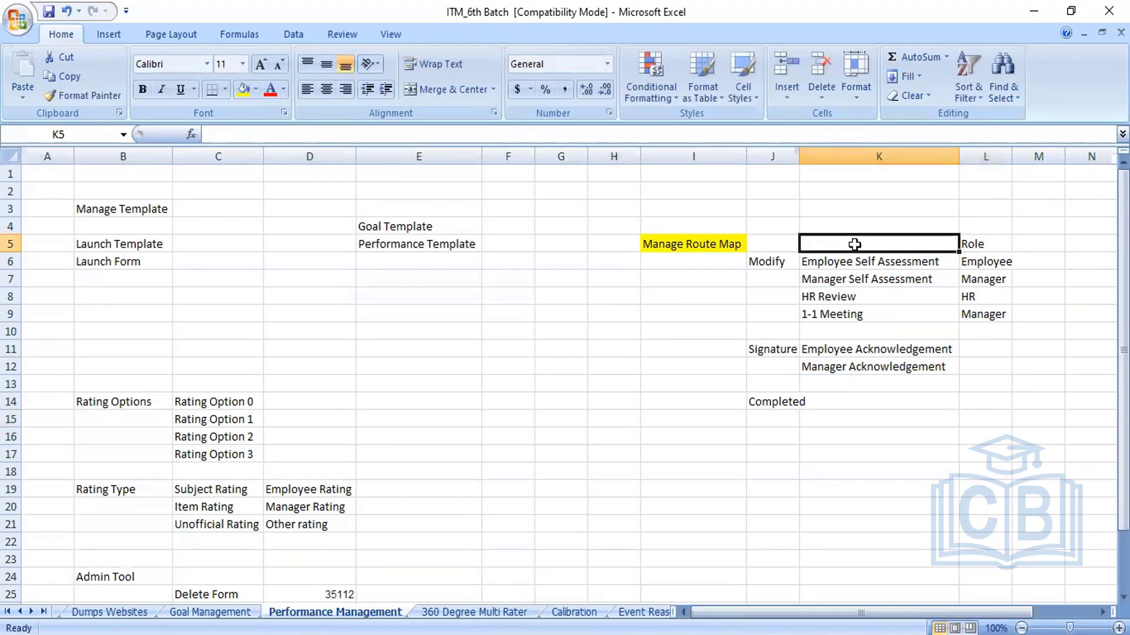
pyautogui.write('Stage')
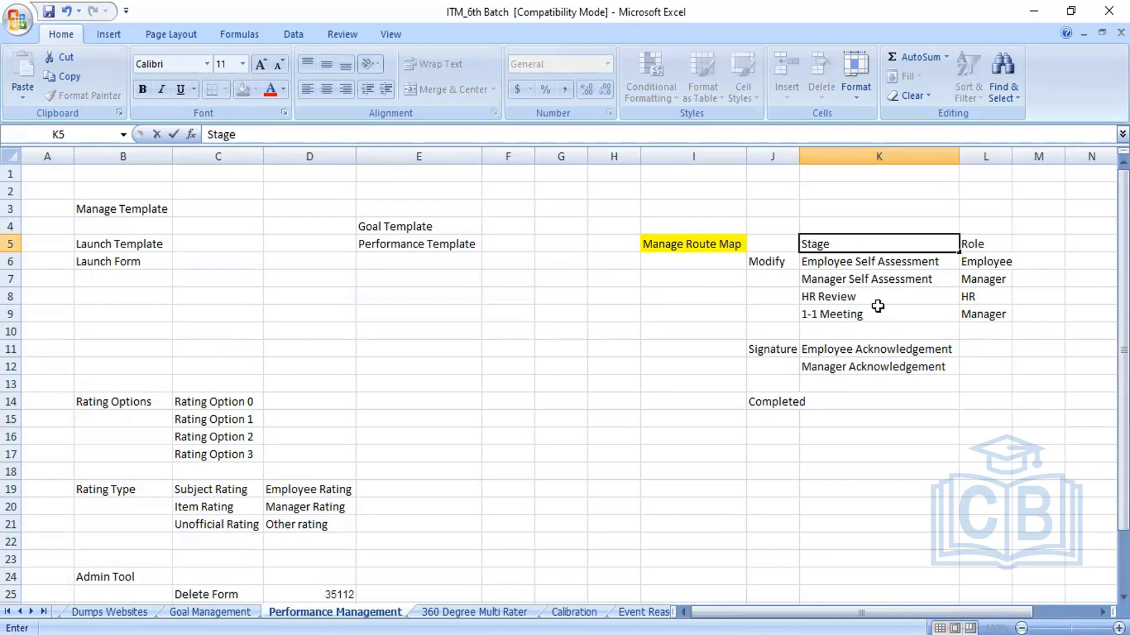
pyautogui.click(902, 421)
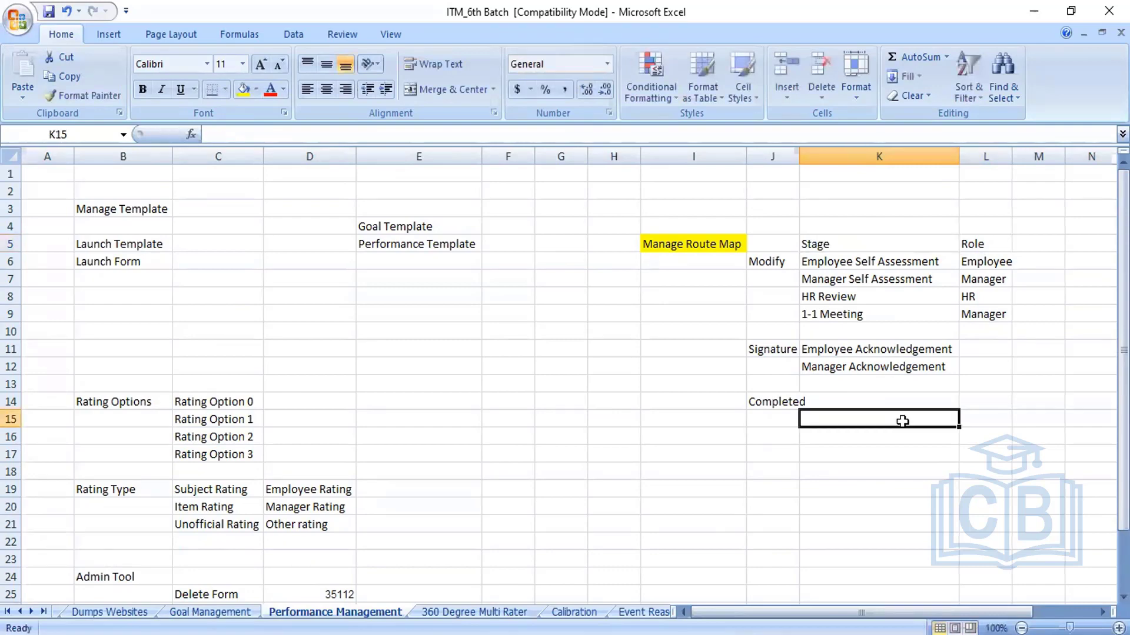
# - Review the Modify stages of the Manage Route Map table from Employee Self Assessment to 1-1 Meeting, including the employee's role
pyautogui.click(853, 259)
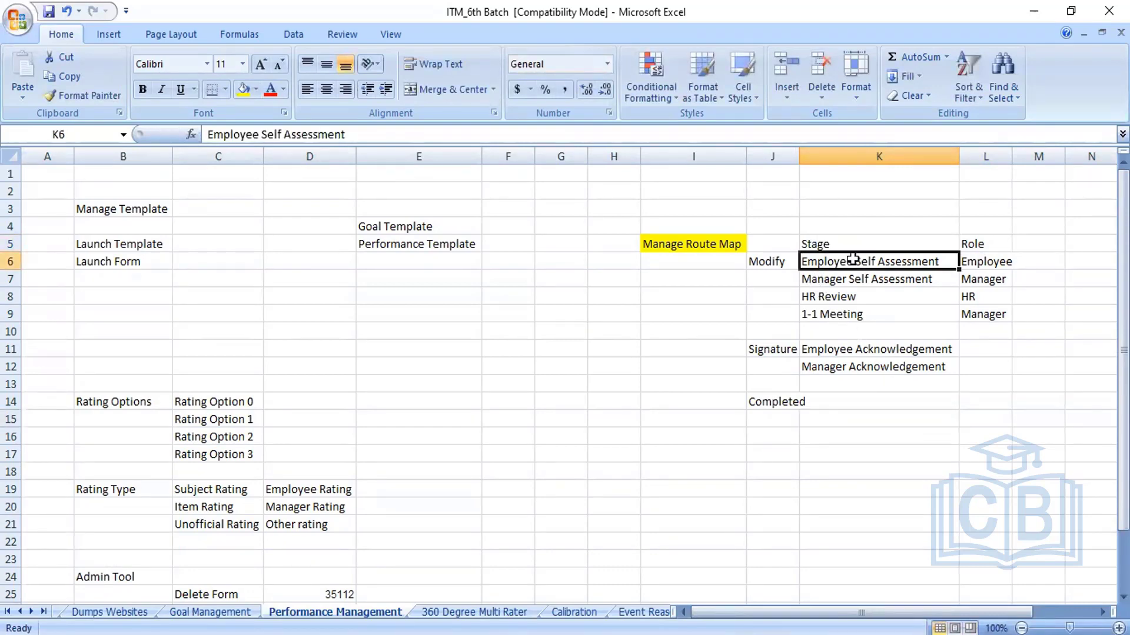
pyautogui.click(994, 264)
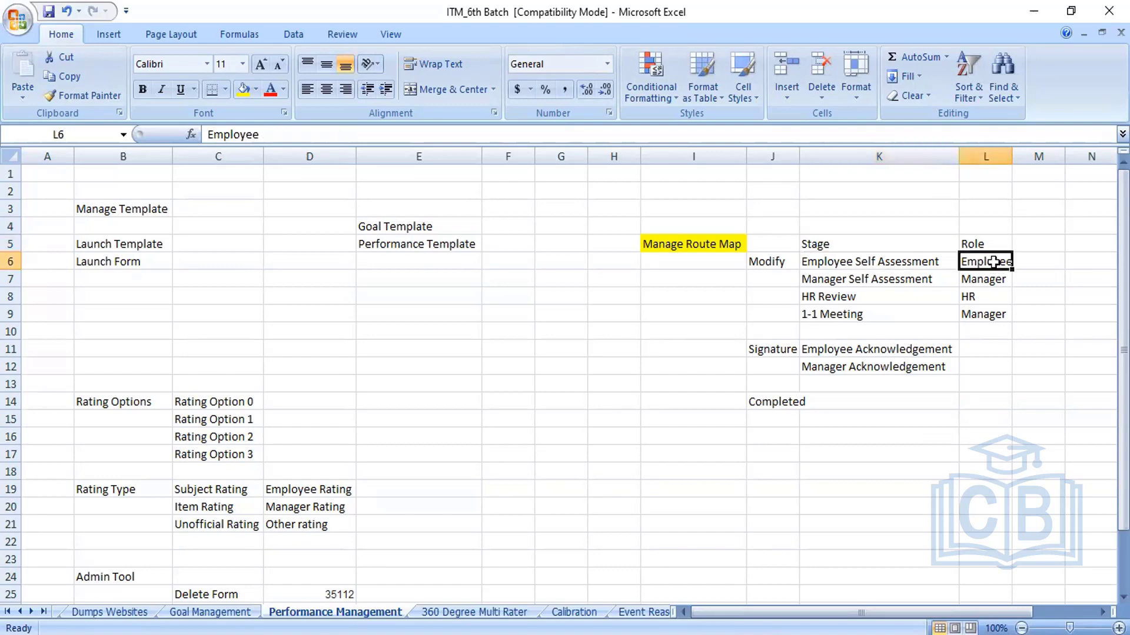
pyautogui.click(894, 276)
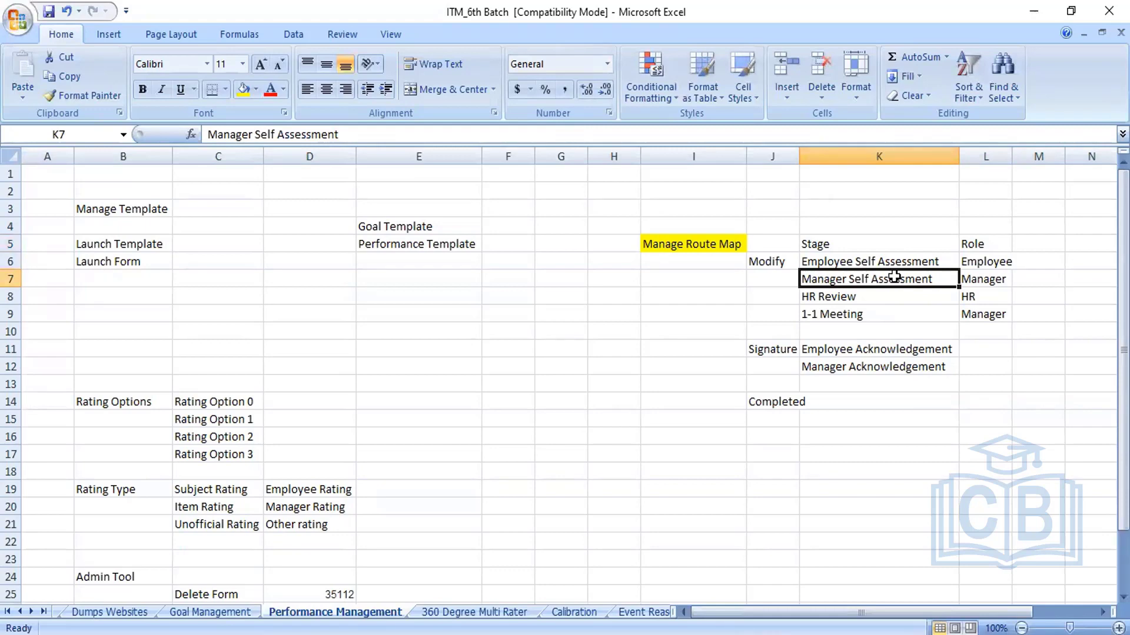
pyautogui.click(854, 297)
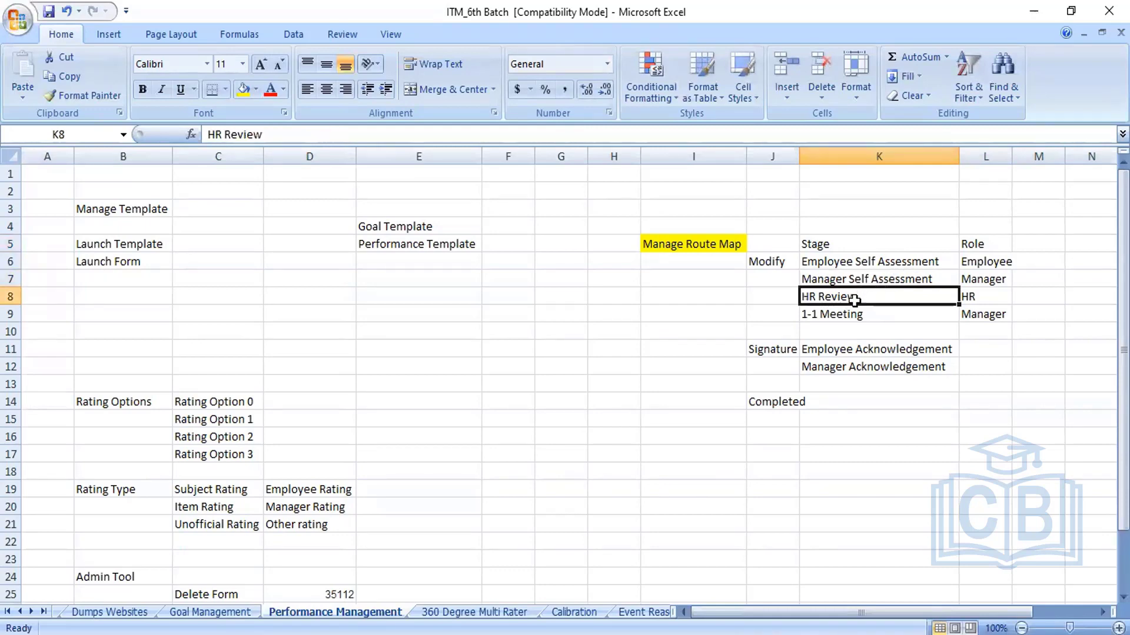
pyautogui.click(855, 313)
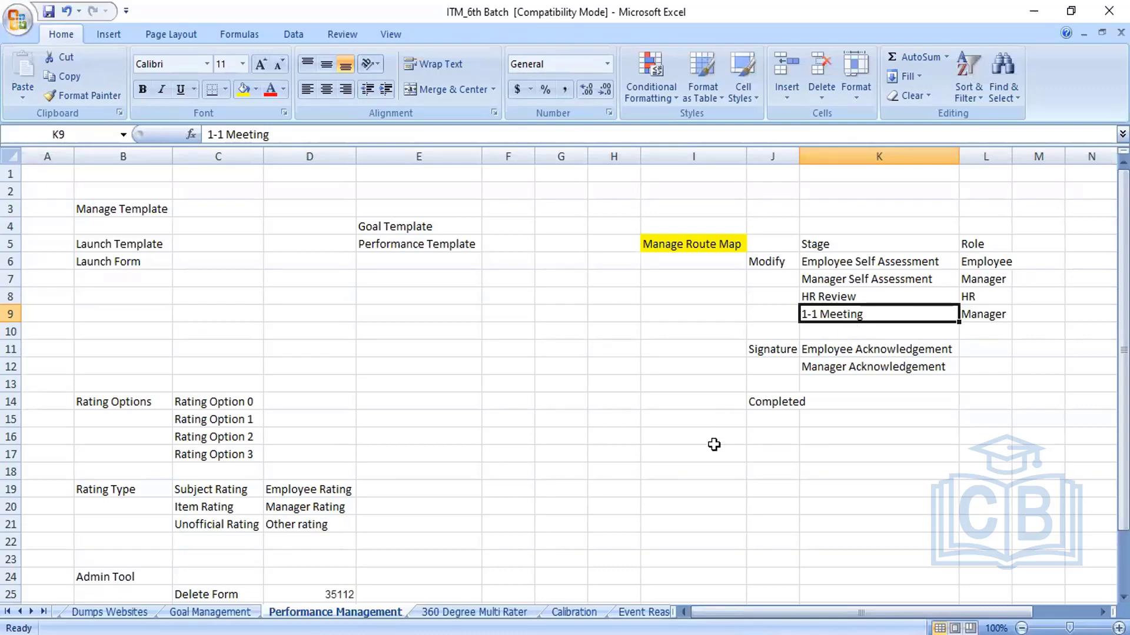
# - In the Calibration sheet, enter "Calibration Template" in cell B8 and "Calibration Session" in cell B14
pyautogui.click(575, 611)
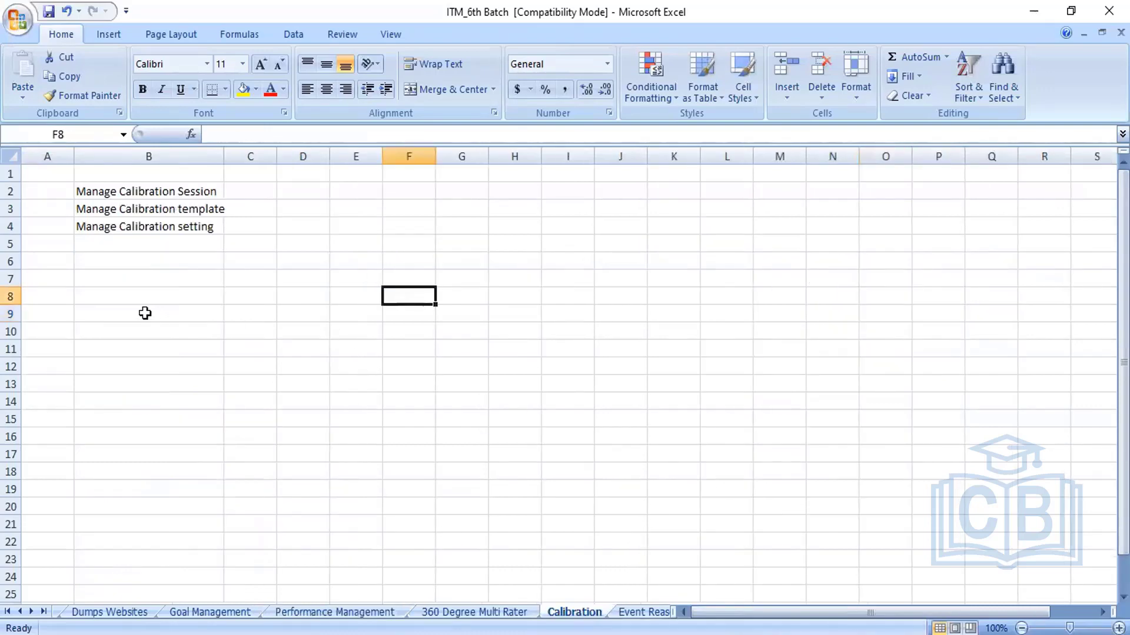
pyautogui.click(118, 304)
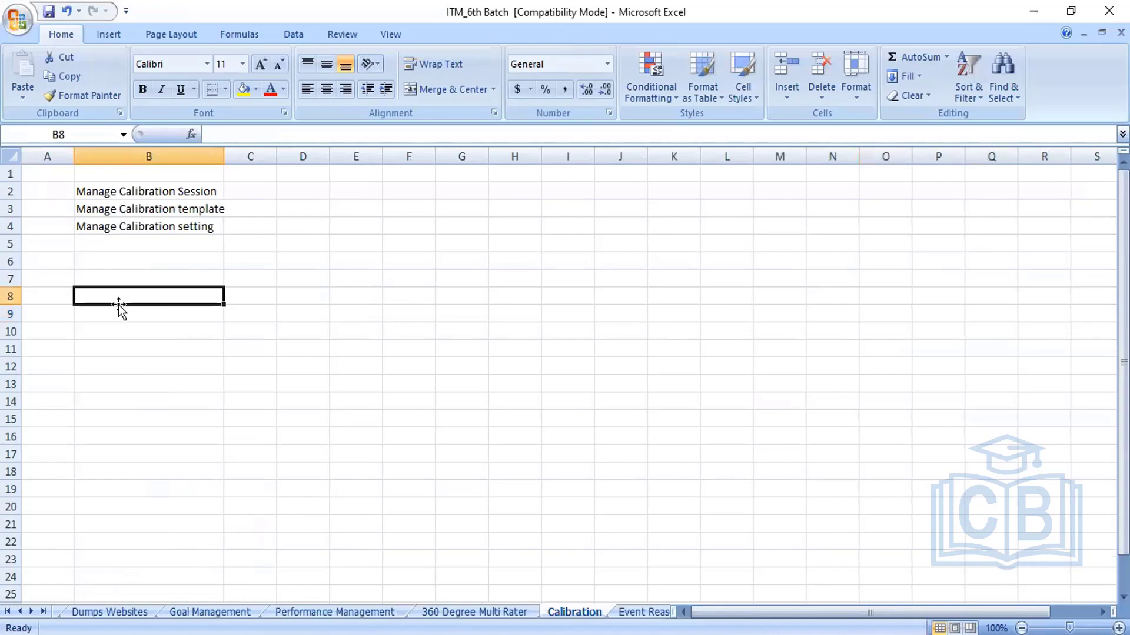
pyautogui.write('Calibration')
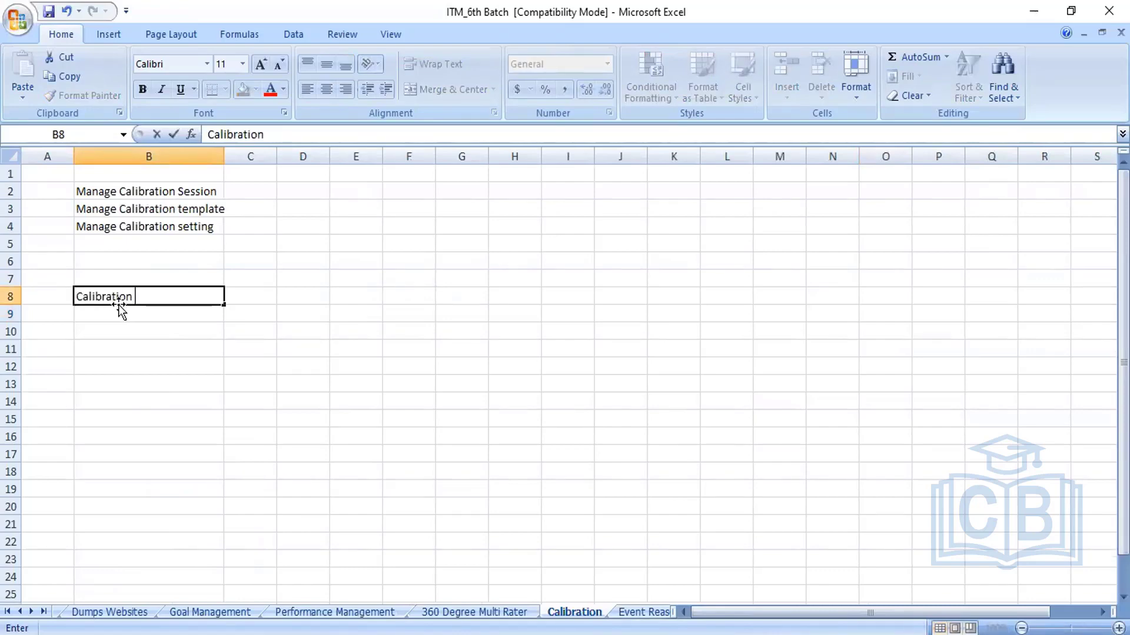
pyautogui.write(' Template')
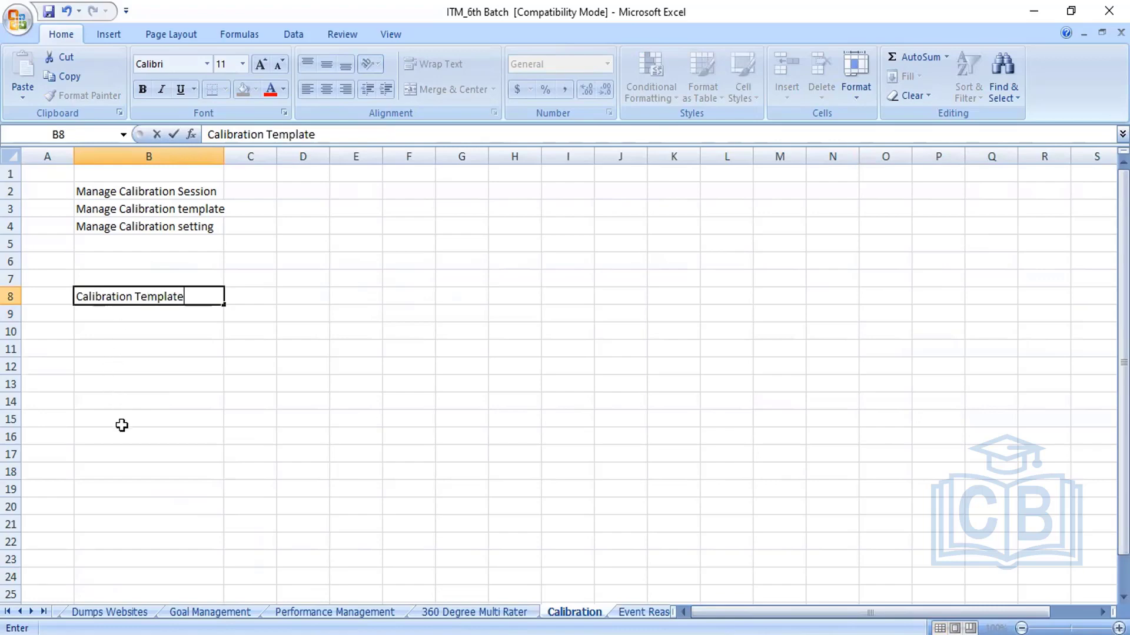
pyautogui.click(119, 403)
pyautogui.write('Ca')
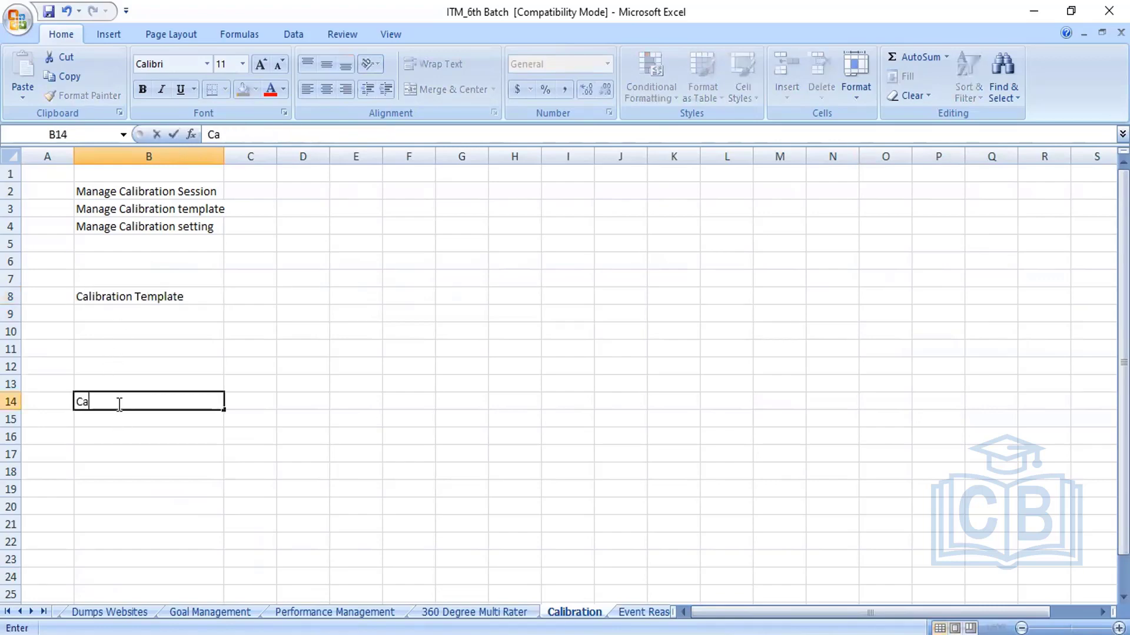
pyautogui.write('libration Session')
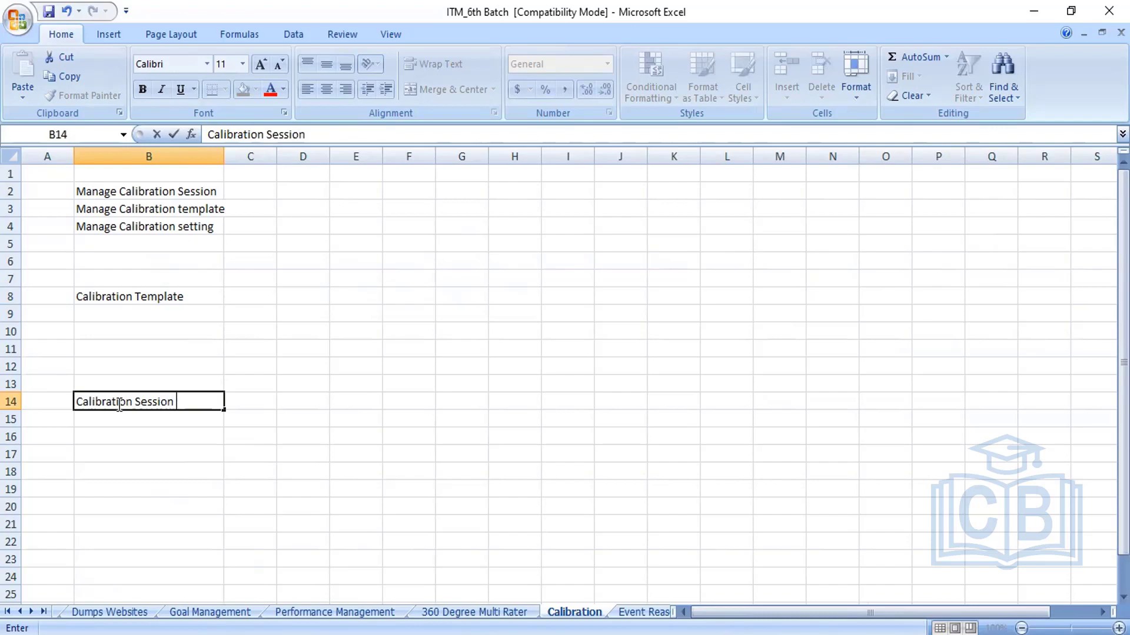
pyautogui.click(227, 453)
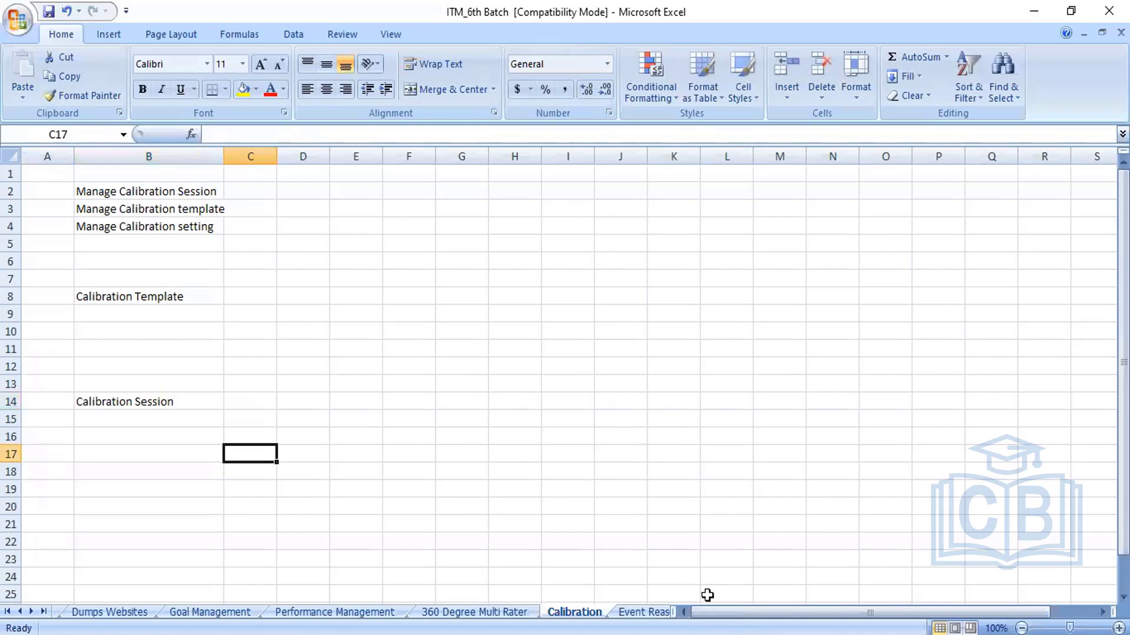
# - Switch to SuccessFactors in the browser and display the full list of Admin Center tools
pyautogui.hotkey('alt', 'Tab')
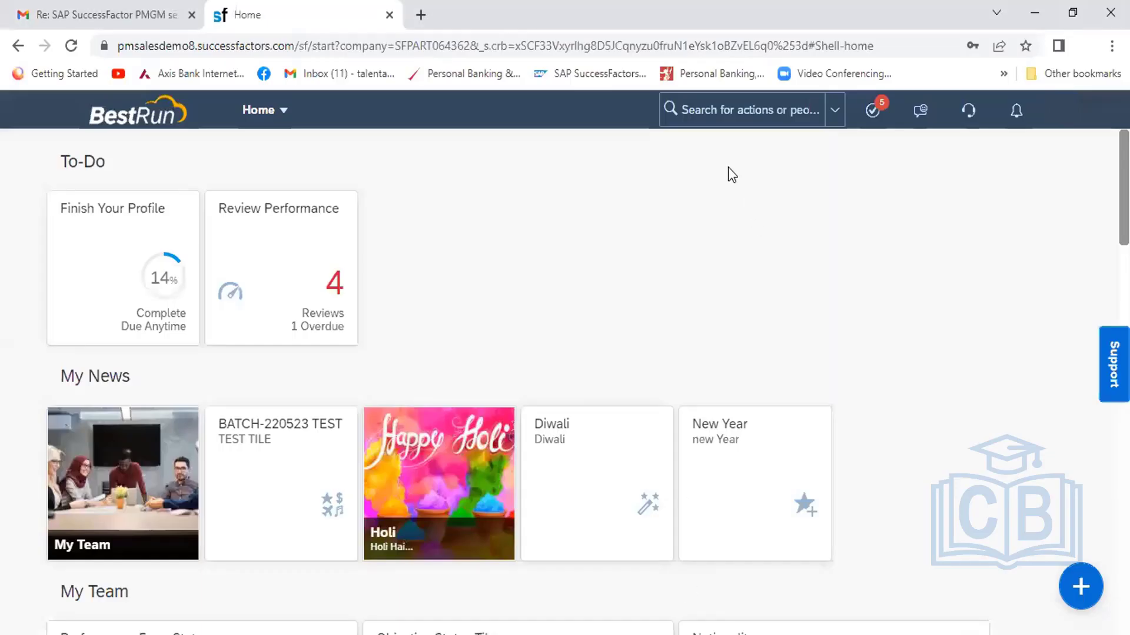
pyautogui.click(287, 118)
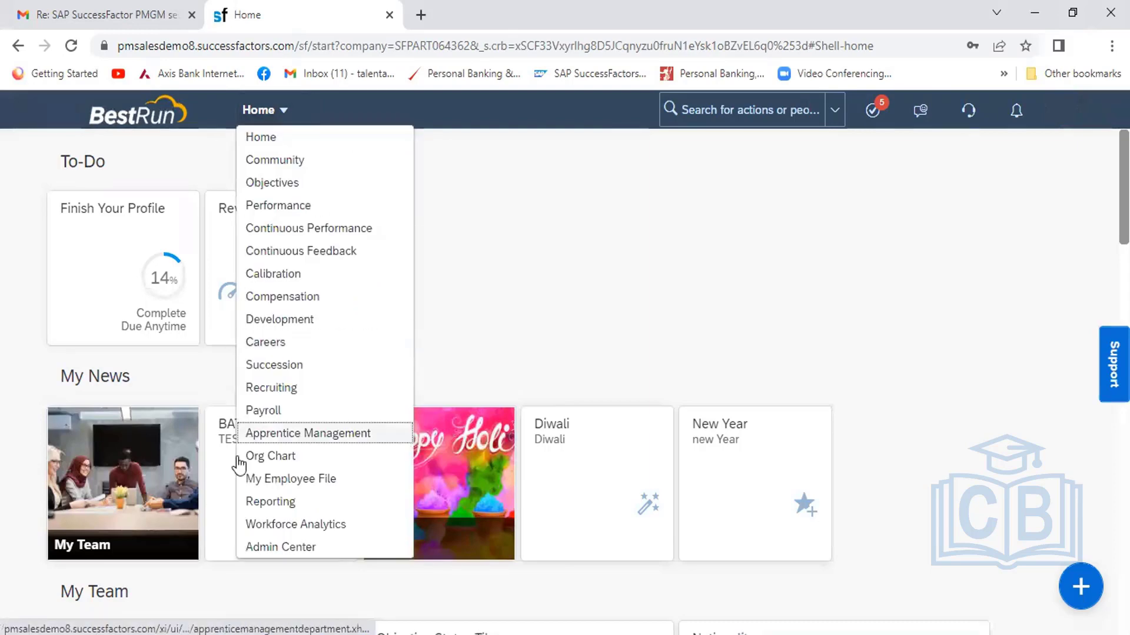
pyautogui.click(276, 547)
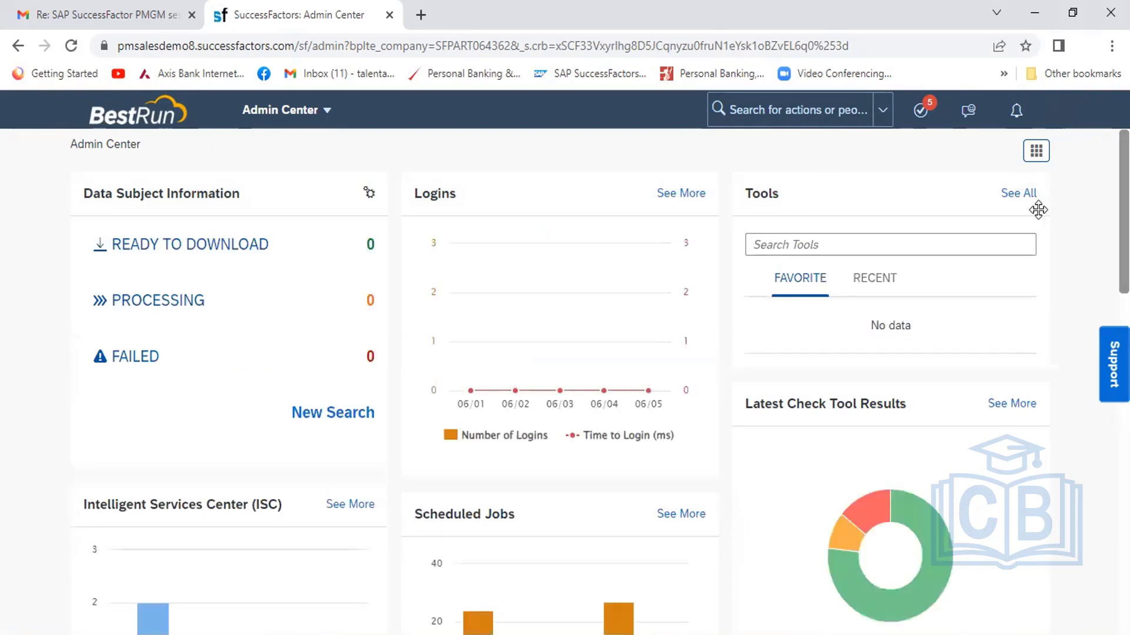
pyautogui.click(1016, 197)
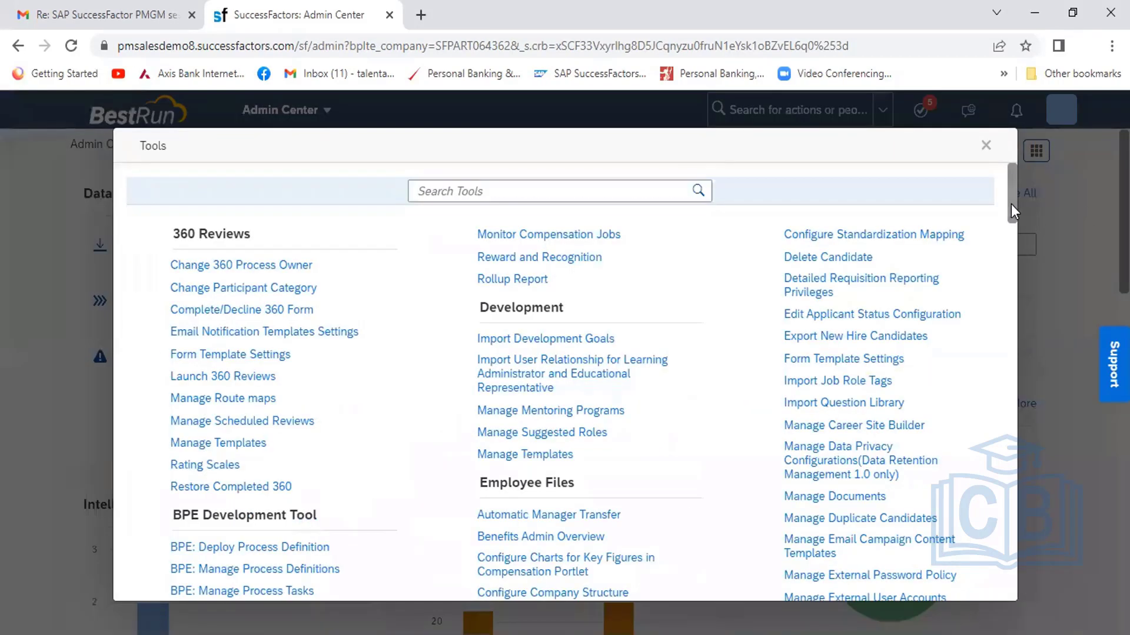
# - Open Manage Calibration Templates and Manage Calibration Sessions in separate browser tabs and bring up the templates page
pyautogui.moveTo(1011, 203); pyautogui.dragTo(1006, 271)
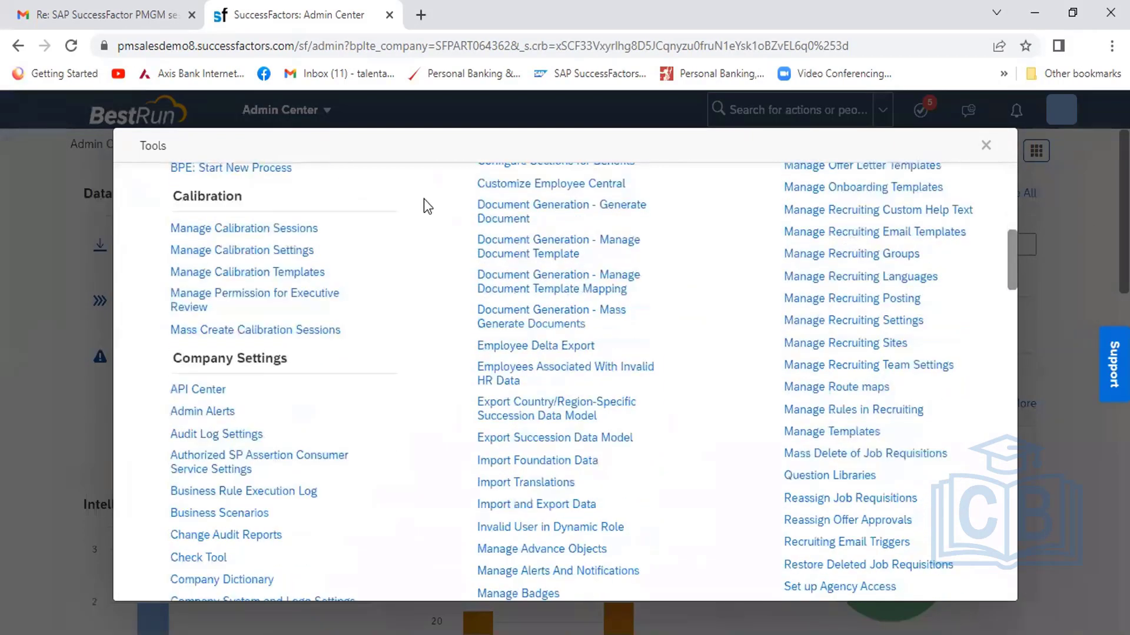
pyautogui.rightClick(263, 274)
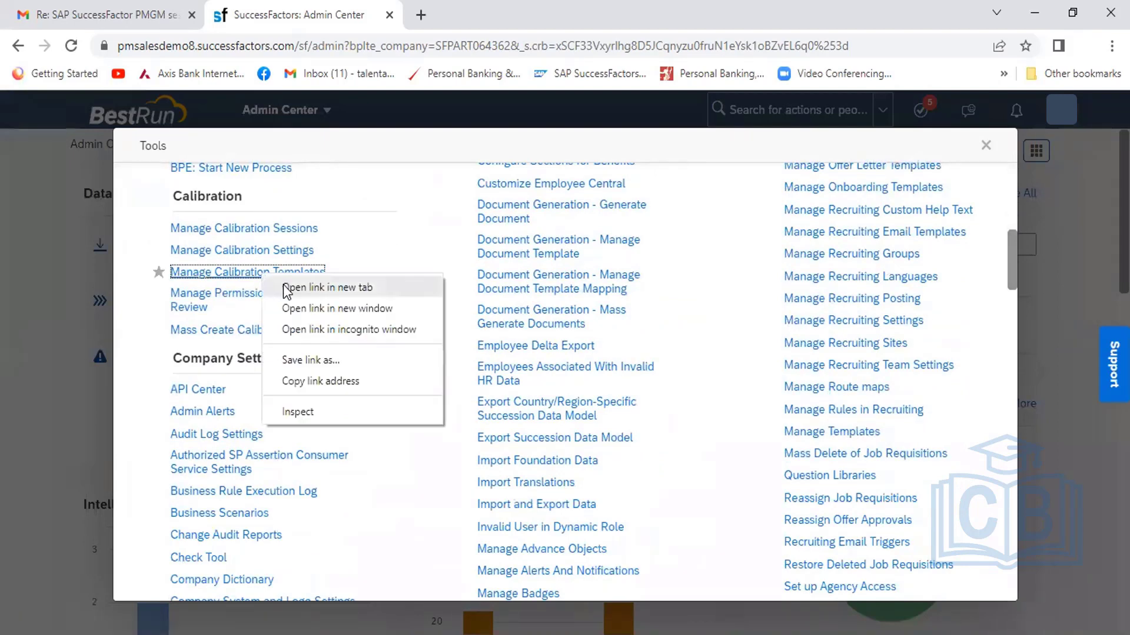
pyautogui.click(259, 257)
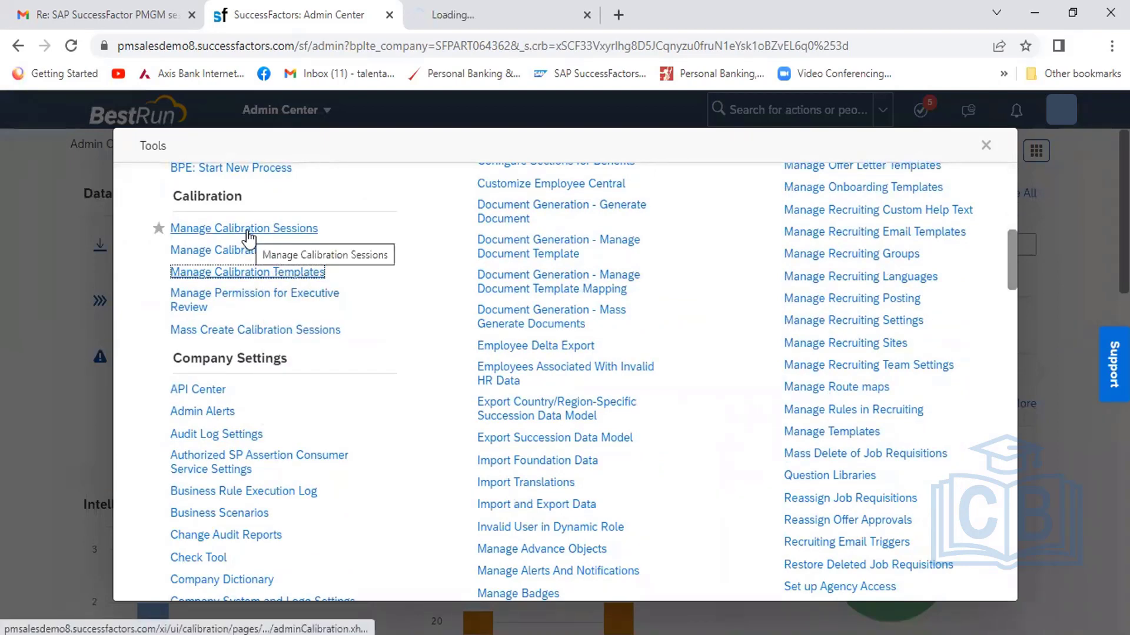
pyautogui.rightClick(246, 230)
pyautogui.click(282, 246)
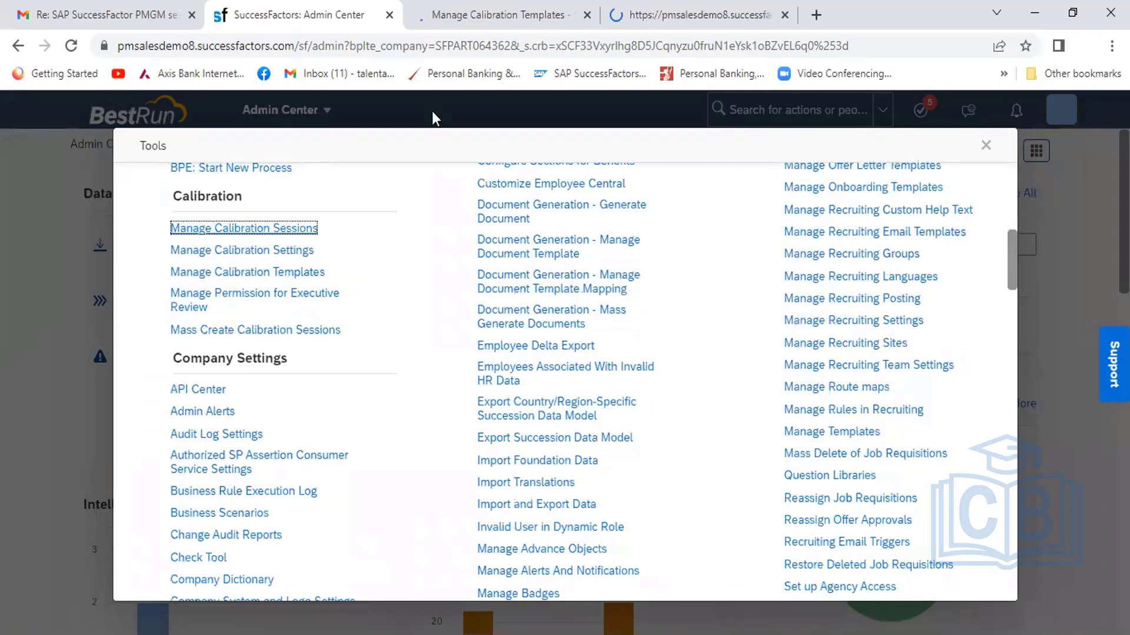
pyautogui.click(500, 18)
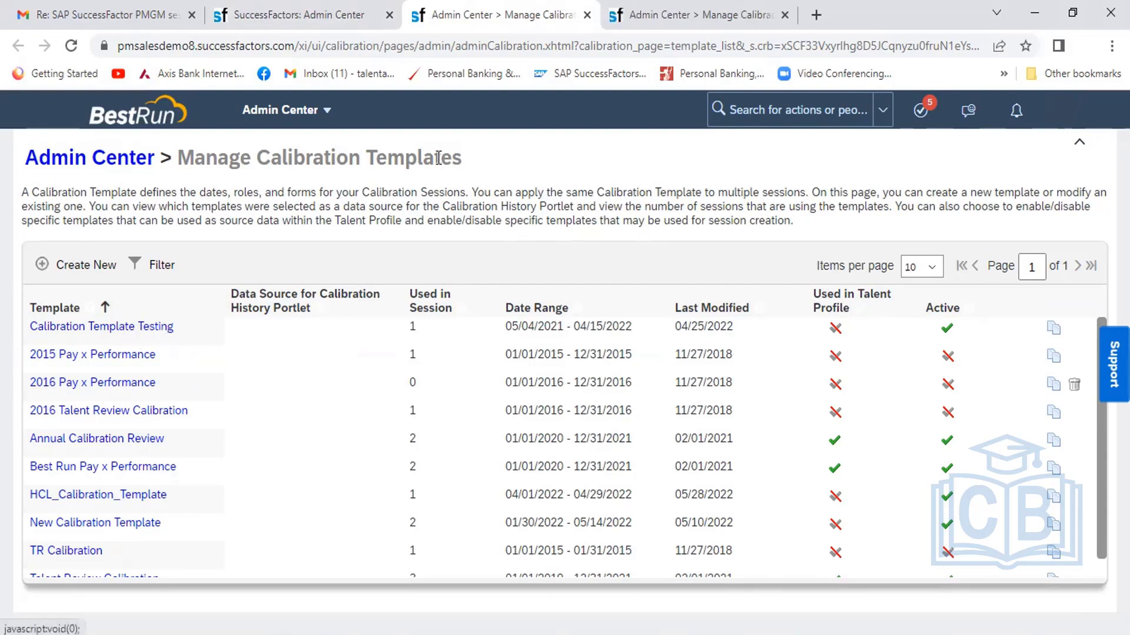
# - Close the Admin Center tools list and go to the Calibration module's sessions page
pyautogui.click(323, 8)
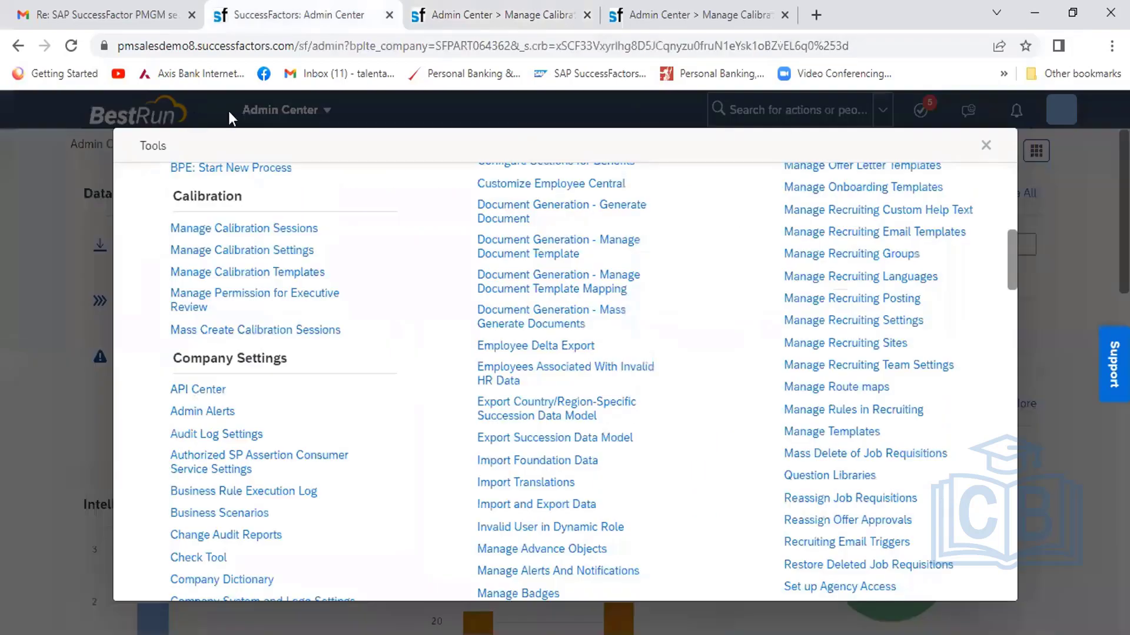
pyautogui.click(985, 153)
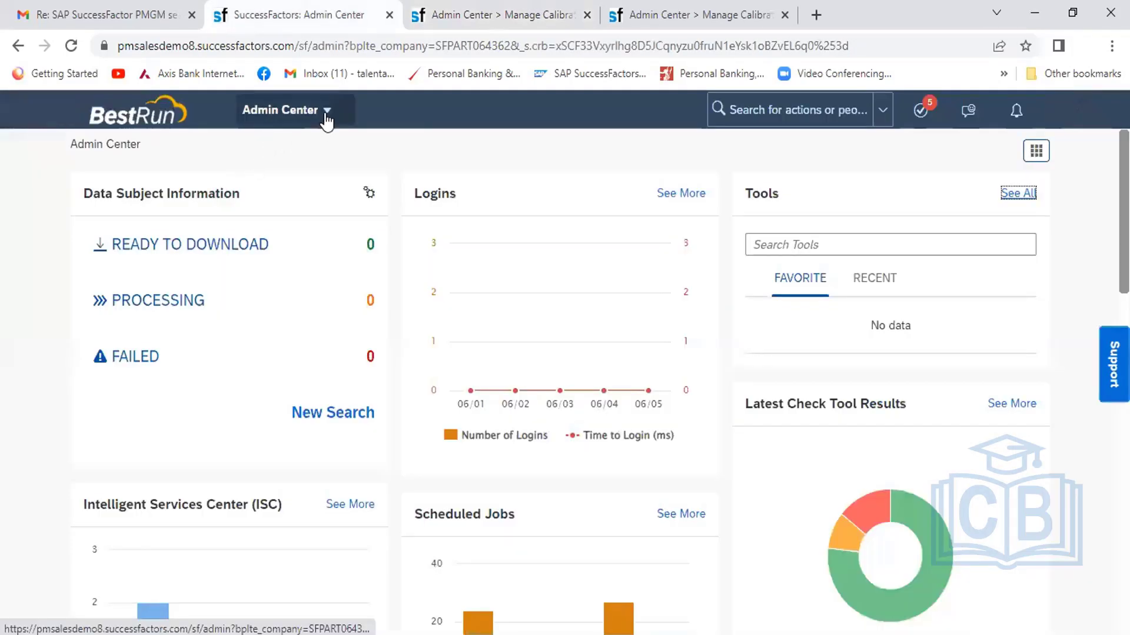
pyautogui.click(323, 110)
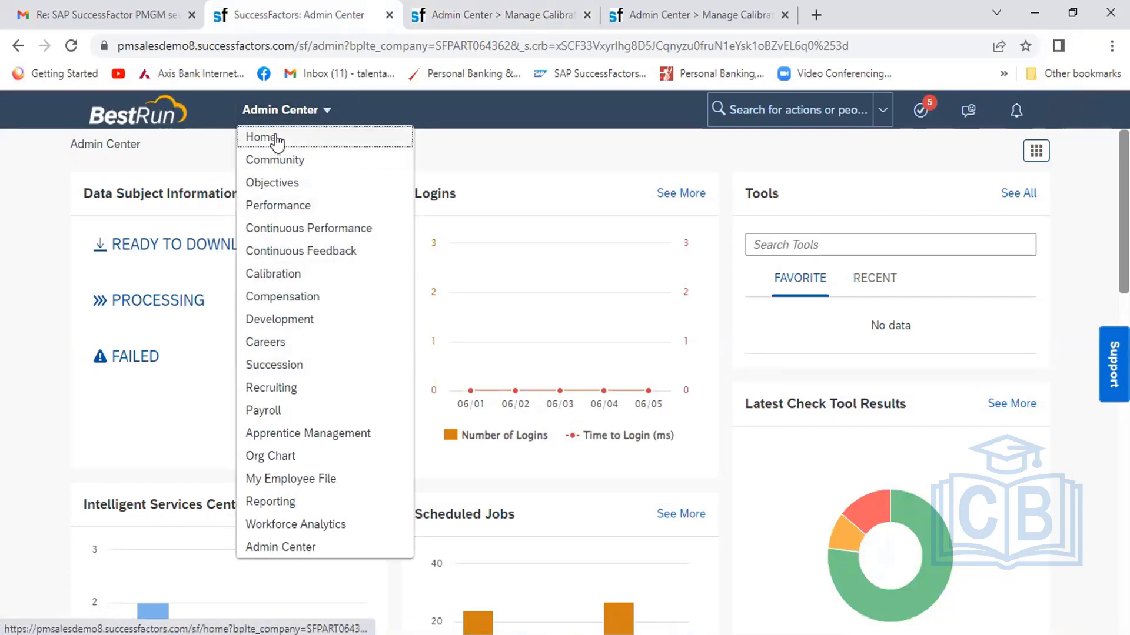
pyautogui.click(279, 280)
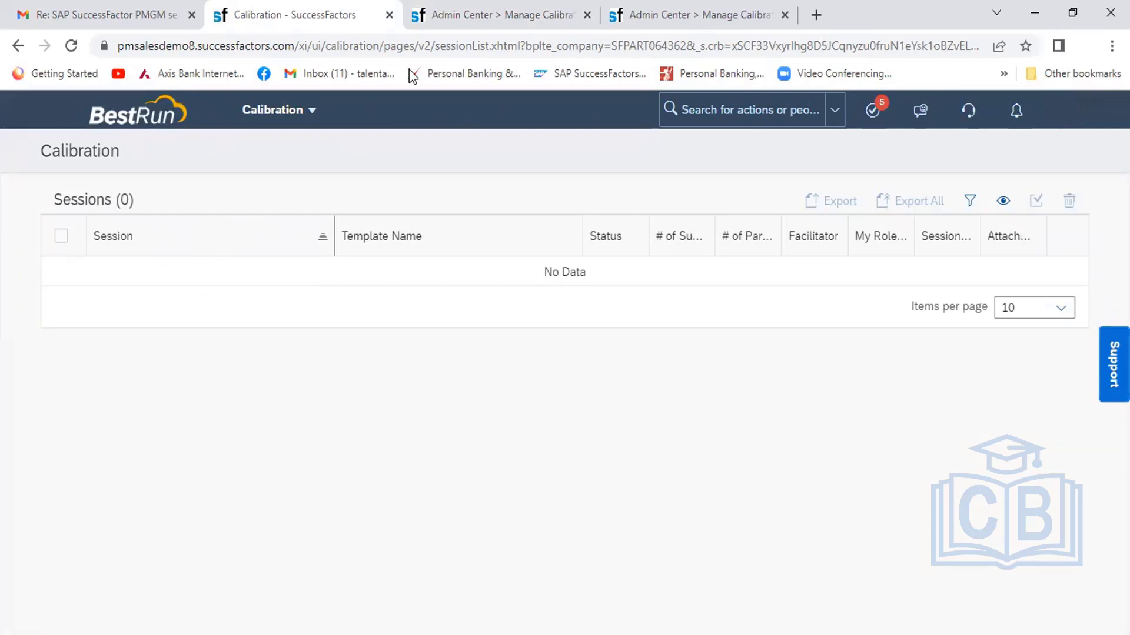
# - Open the Calibration Template Testing template and examine its basic info and its performance data source settings
pyautogui.click(486, 17)
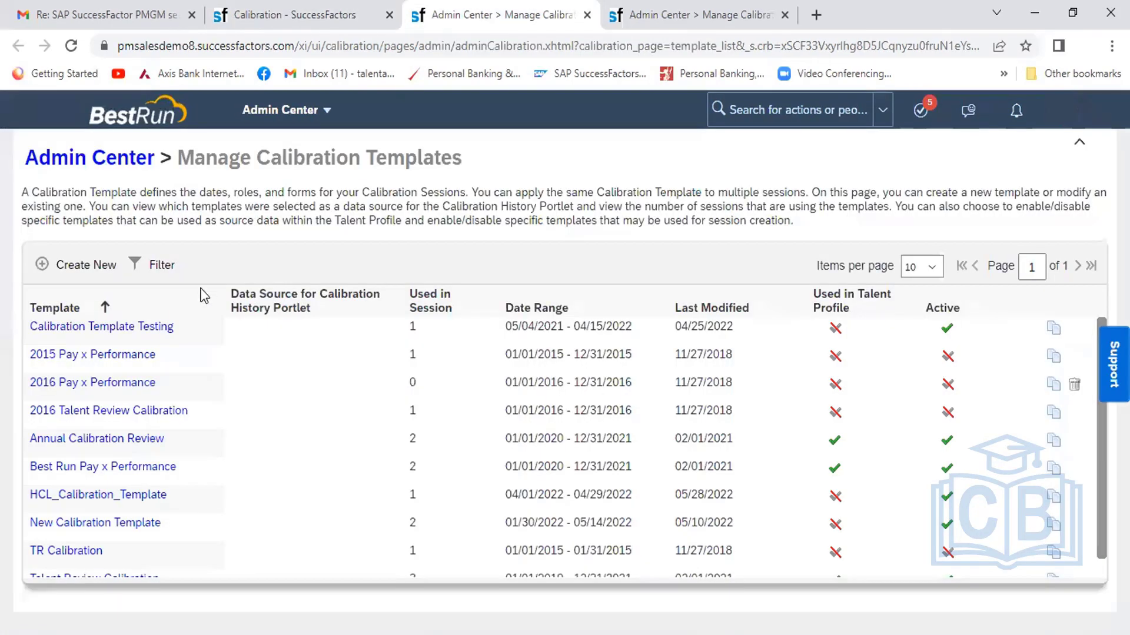
pyautogui.click(87, 330)
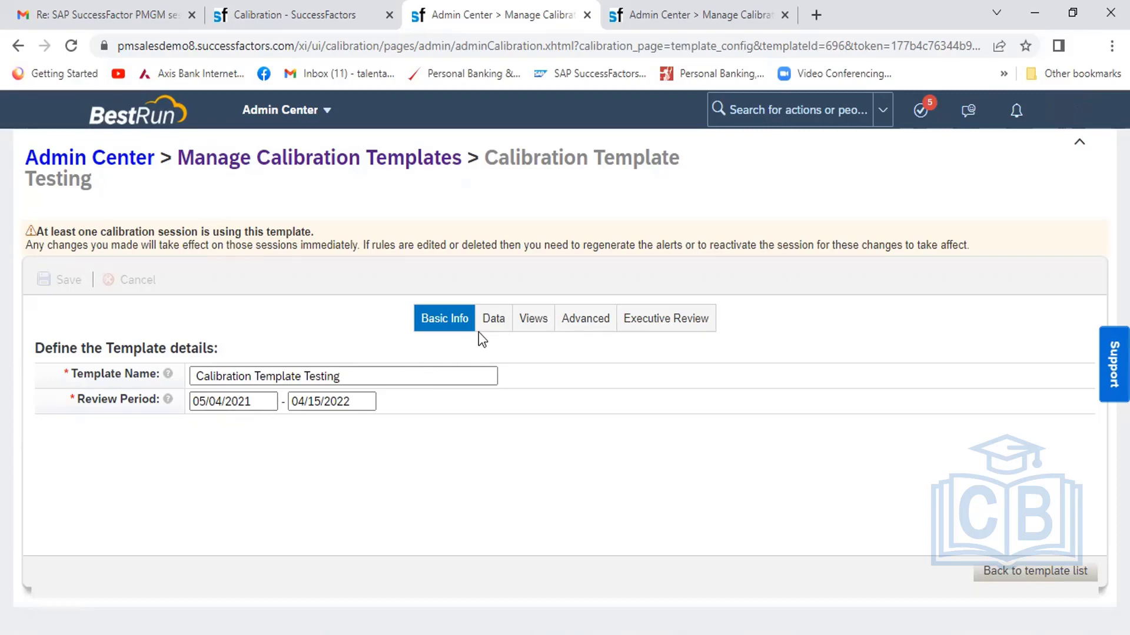
pyautogui.click(492, 325)
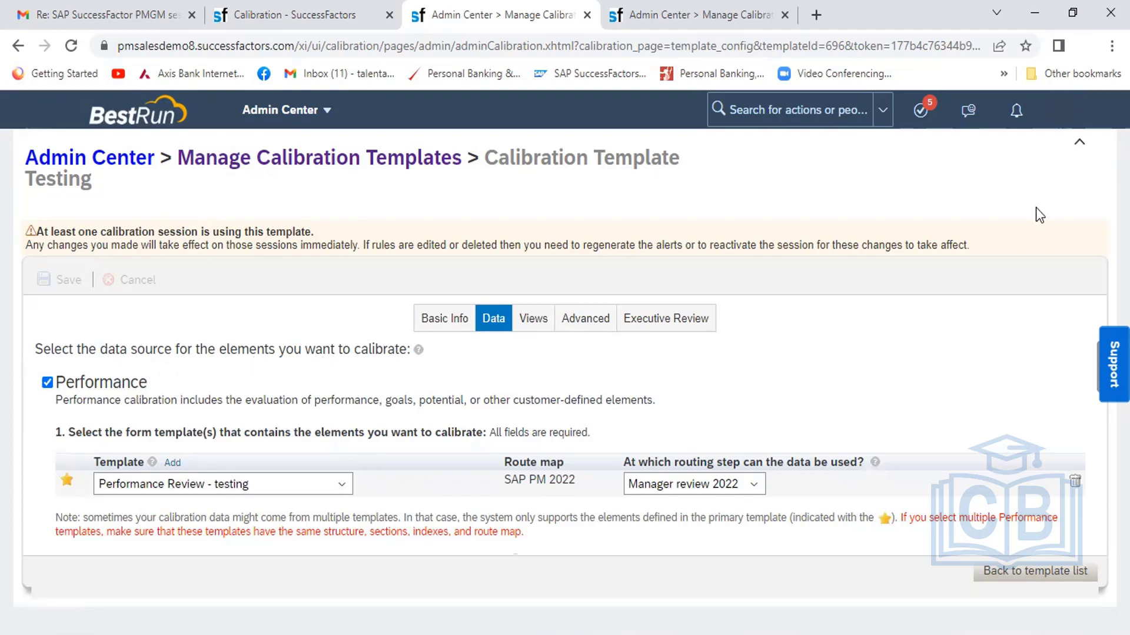
pyautogui.scroll(-3, 1010, 348)
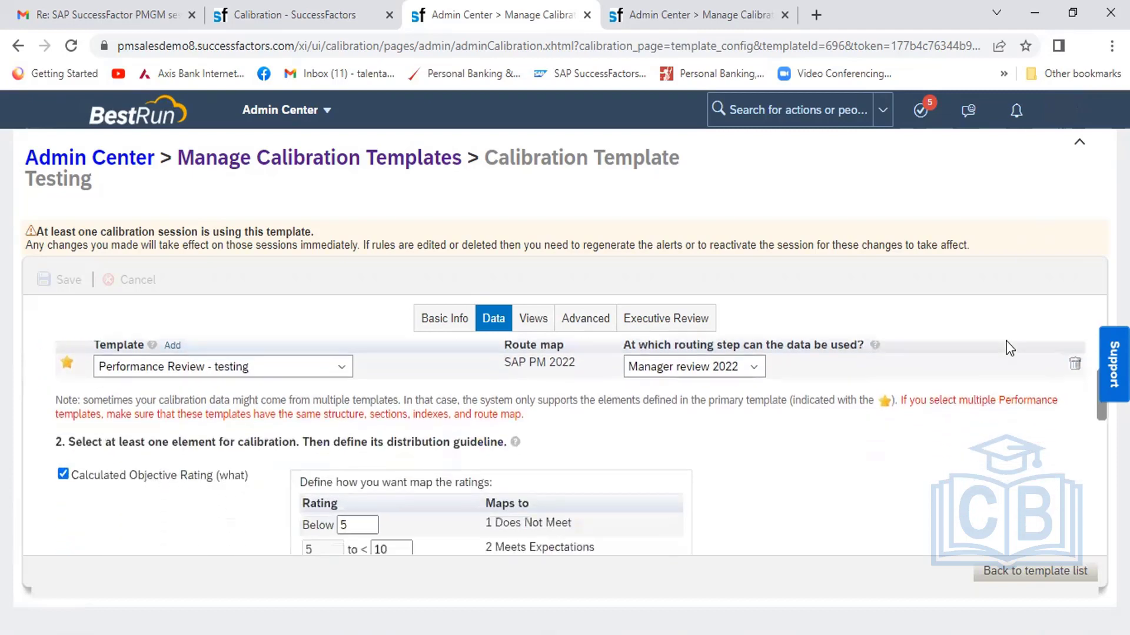
pyautogui.scroll(3, 1010, 348)
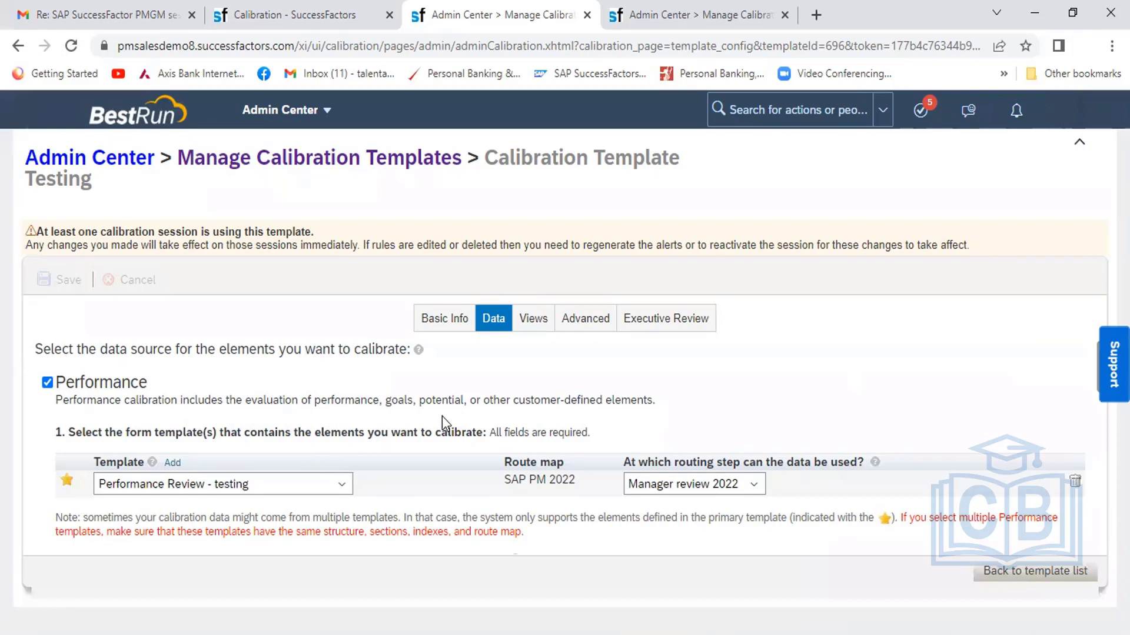
pyautogui.scroll(-2, 442, 415)
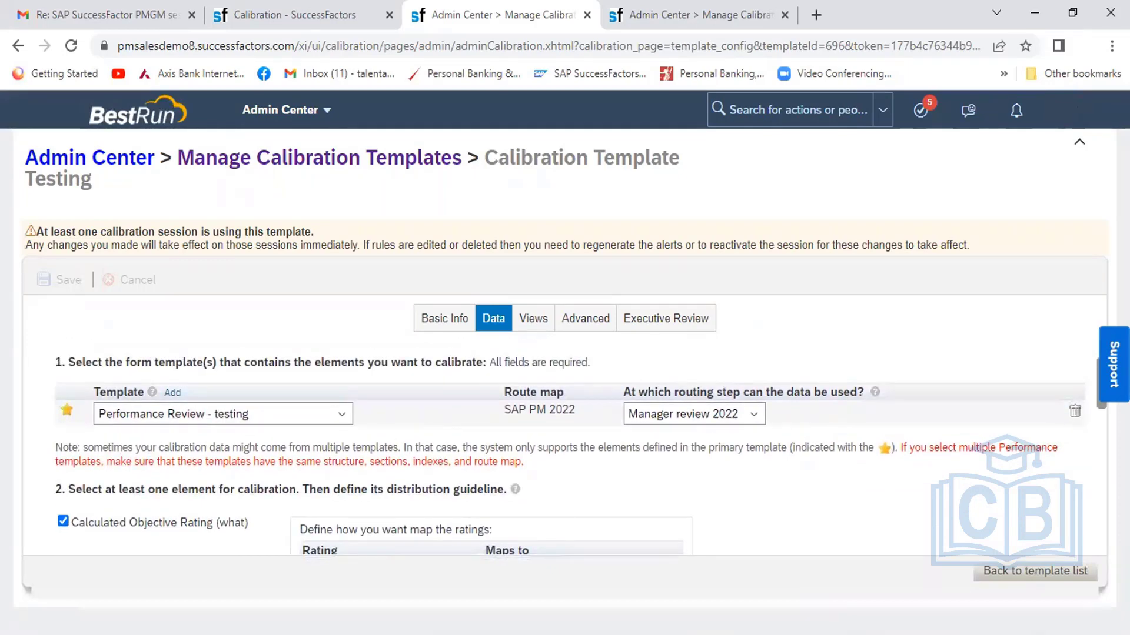
# - Switch to the notes workbook and refer to the Performance Template entry in the Performance Management sheet
pyautogui.hotkey('alt', 'Tab')
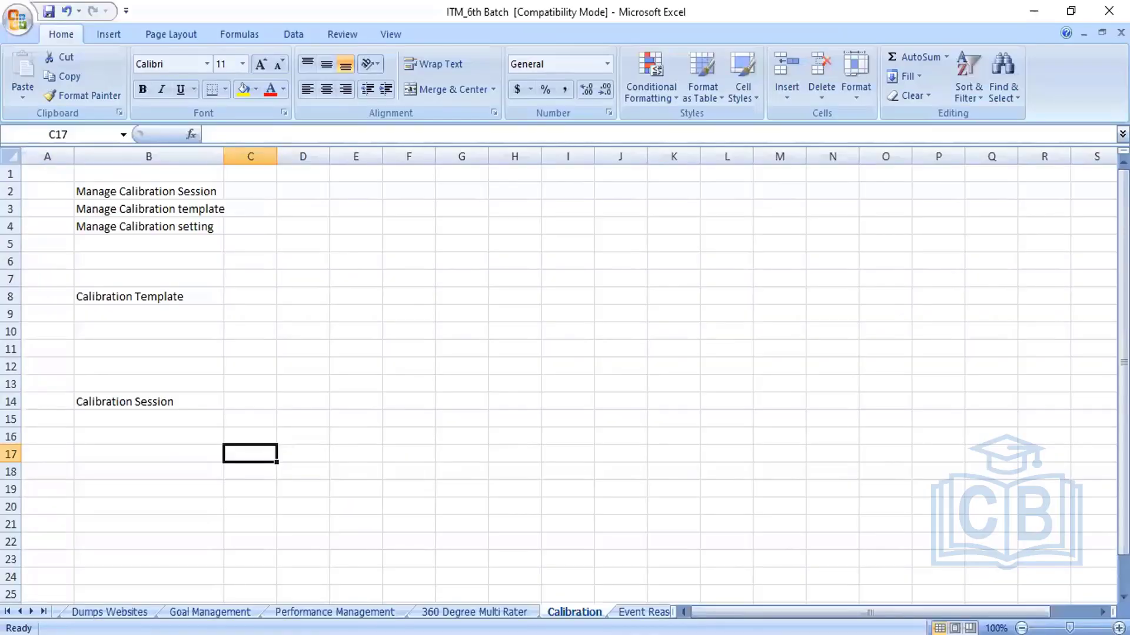
pyautogui.click(343, 613)
pyautogui.click(417, 245)
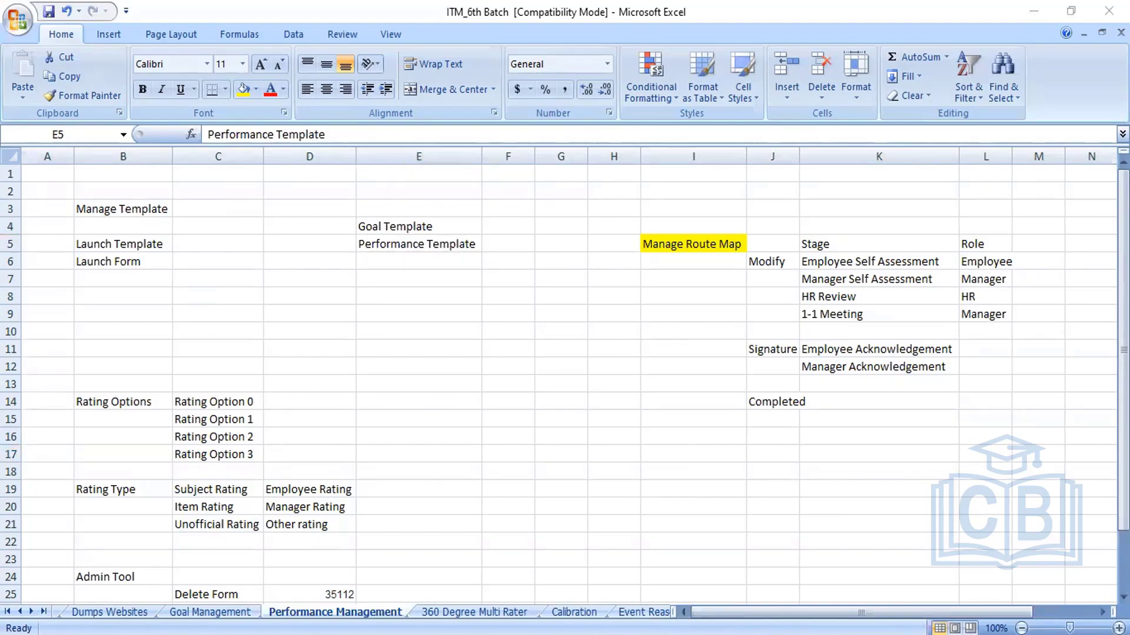
# - Return to SuccessFactors and view the list of sessions on the Manage Calibration Sessions page
pyautogui.hotkey('alt', 'Tab')
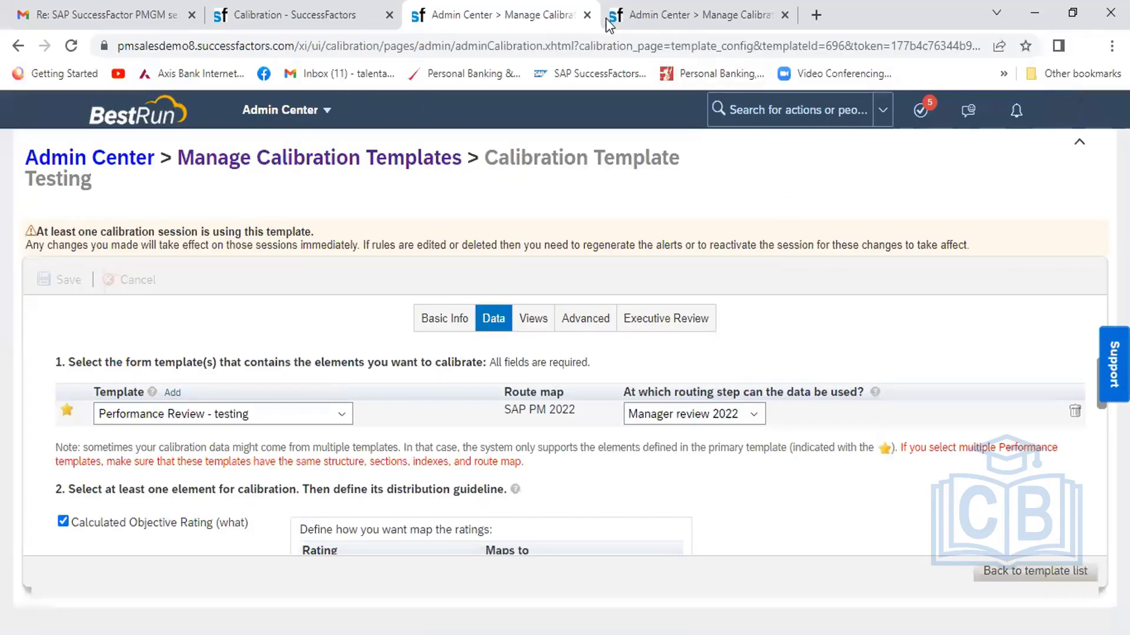
pyautogui.click(642, 18)
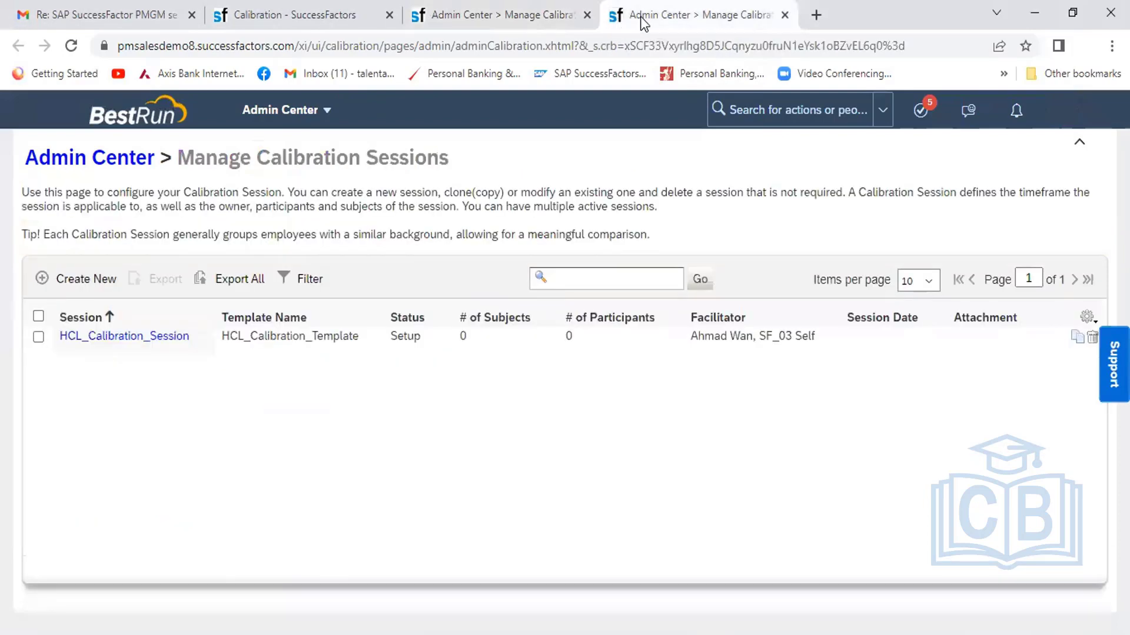
# - Duplicate the Manage Calibration Sessions page in a new browser tab and search for and open Manage Templates there
pyautogui.rightClick(643, 24)
pyautogui.click(697, 142)
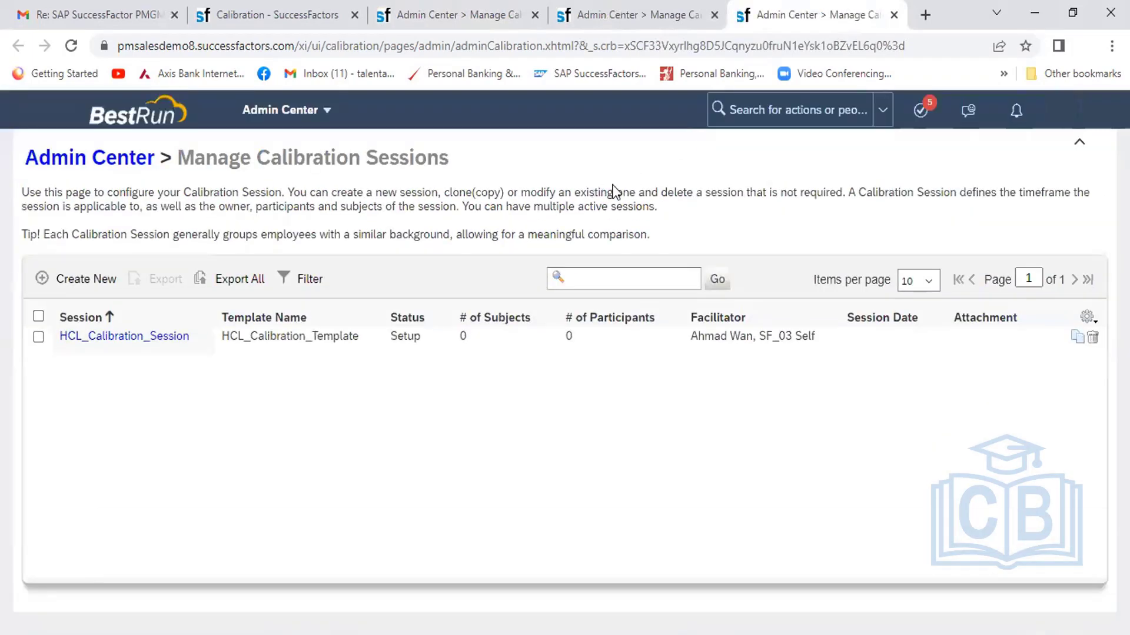
pyautogui.click(739, 105)
pyautogui.write('Manag')
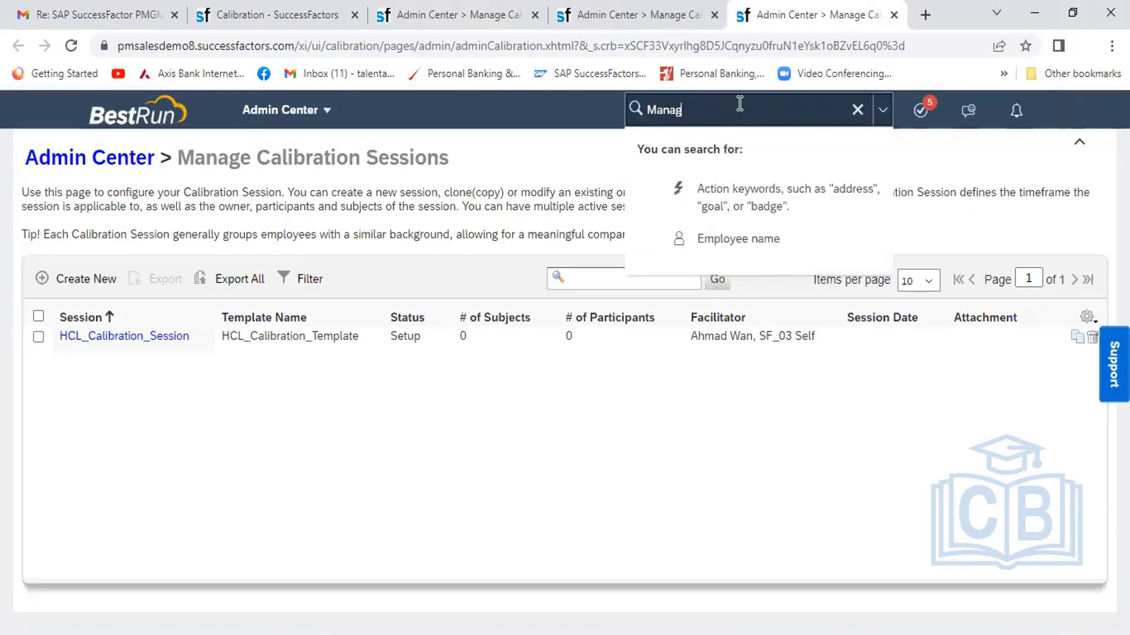
pyautogui.write('e template')
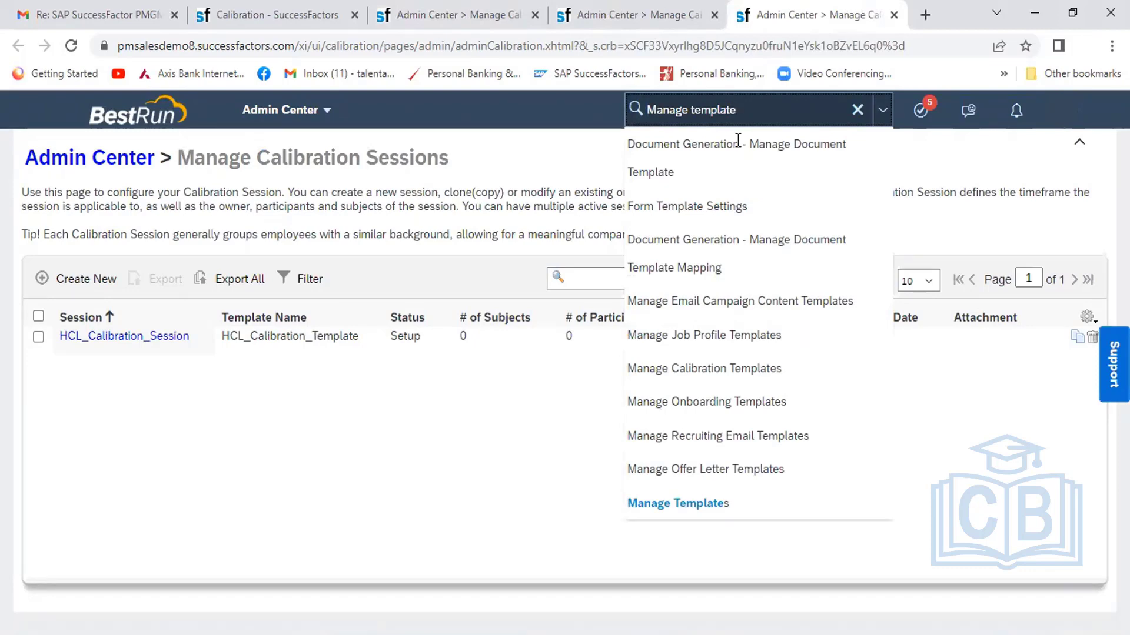
pyautogui.click(693, 505)
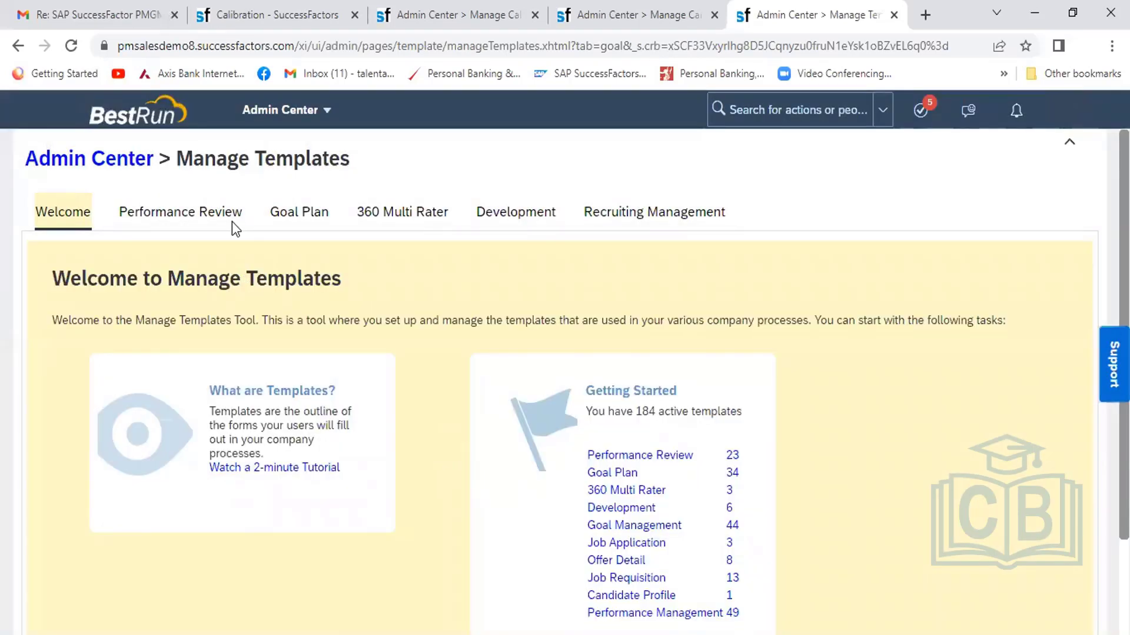
# - Open the HCL_Performance Review_2021-2022 template from the list of performance review templates
pyautogui.click(171, 216)
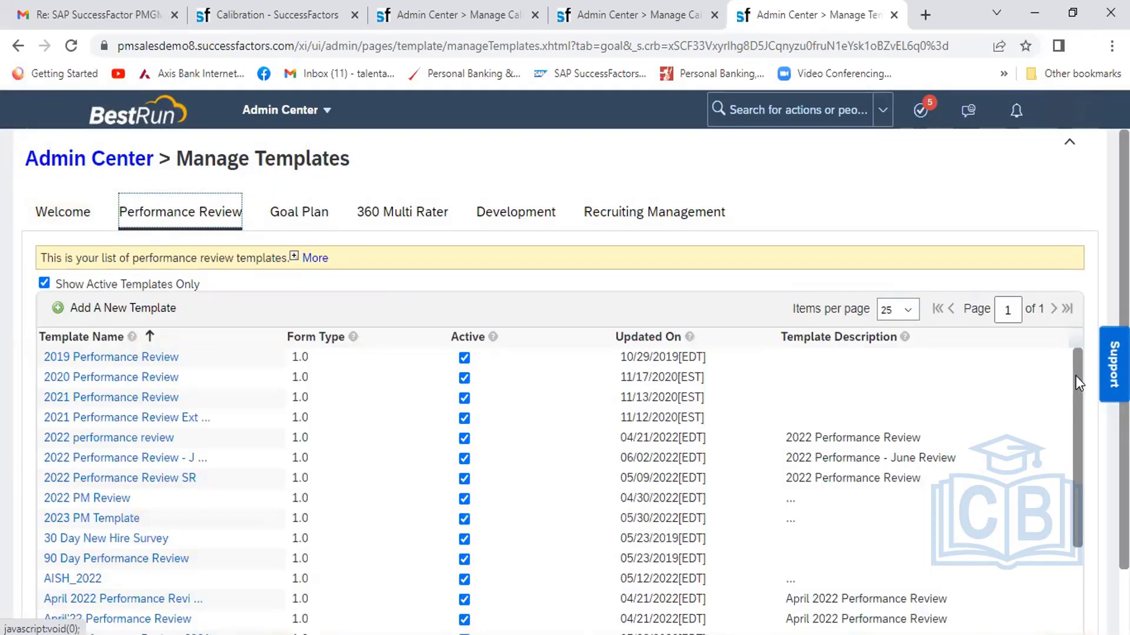
pyautogui.scroll(-3, 1075, 377)
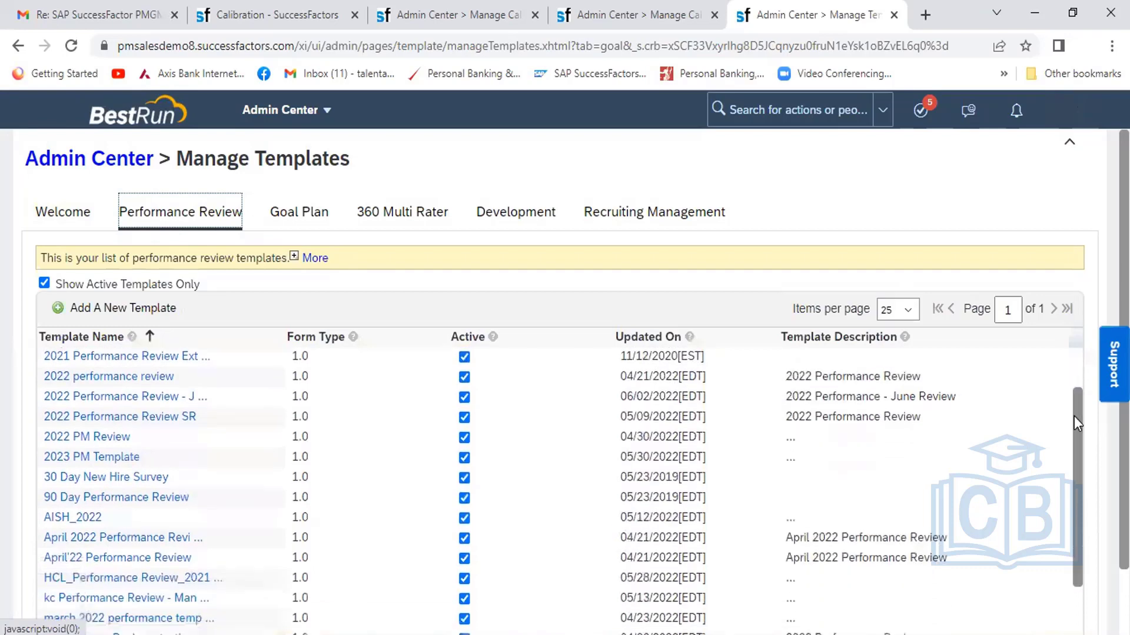
pyautogui.scroll(-5, 1070, 437)
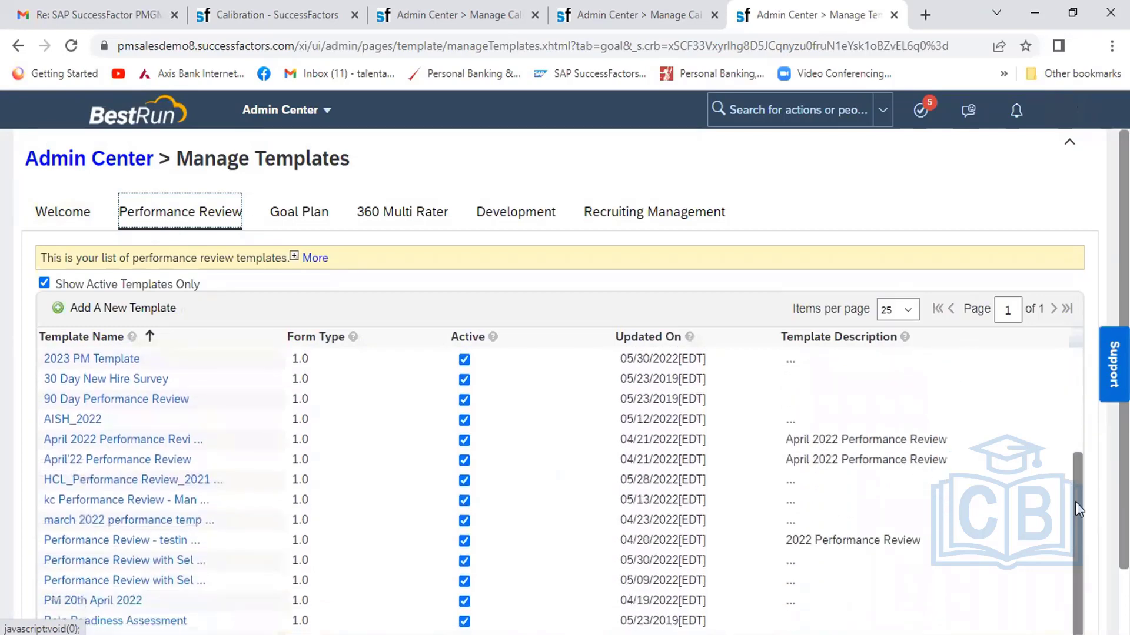
pyautogui.click(164, 479)
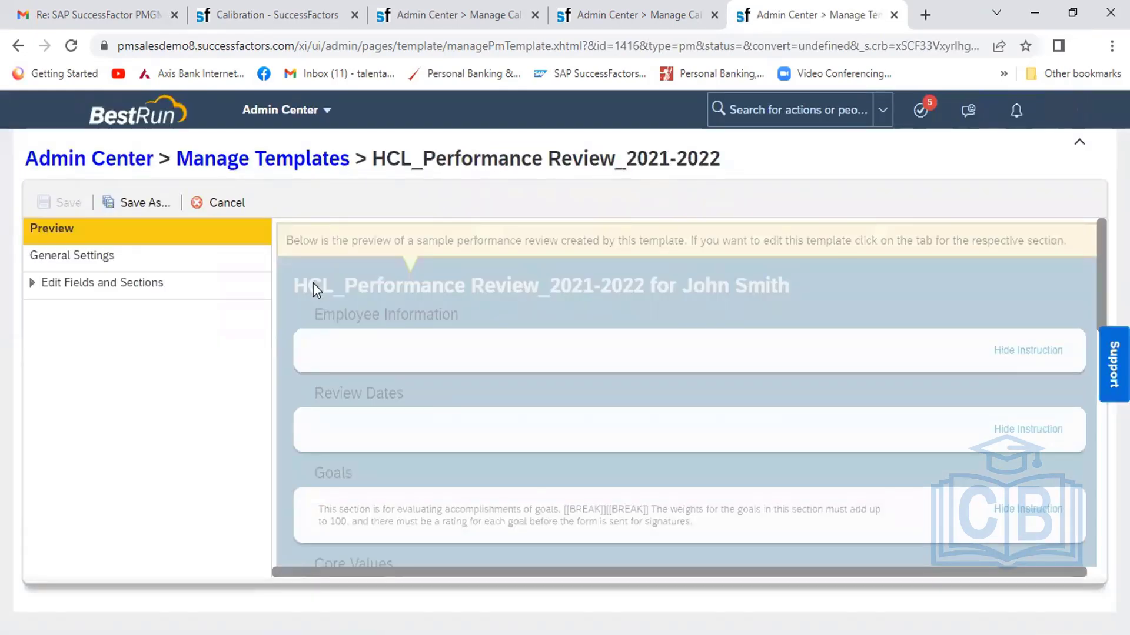
# - Examine the template's Goals section with its linked goal plan, and the route map and rating scale in its general settings
pyautogui.click(97, 287)
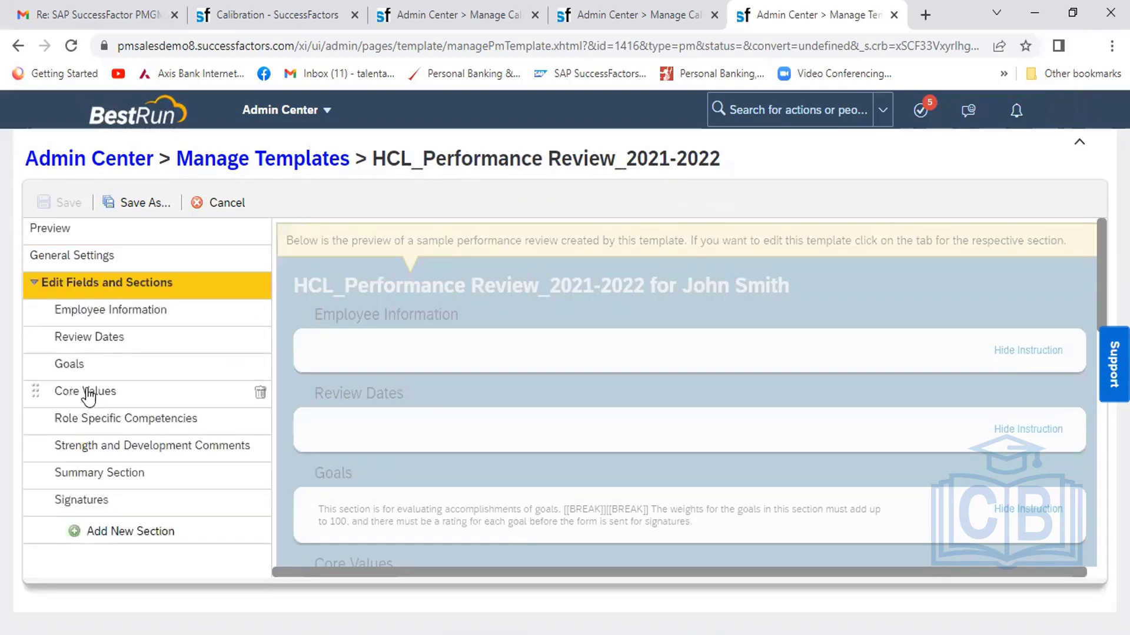
pyautogui.click(76, 369)
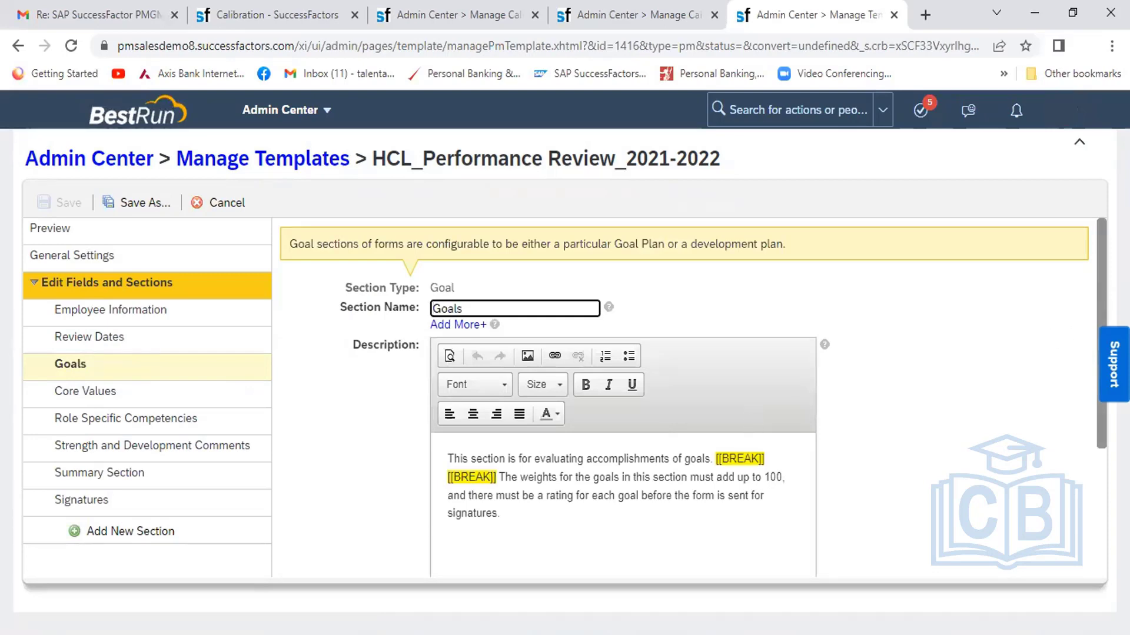
pyautogui.scroll(-4, 1097, 394)
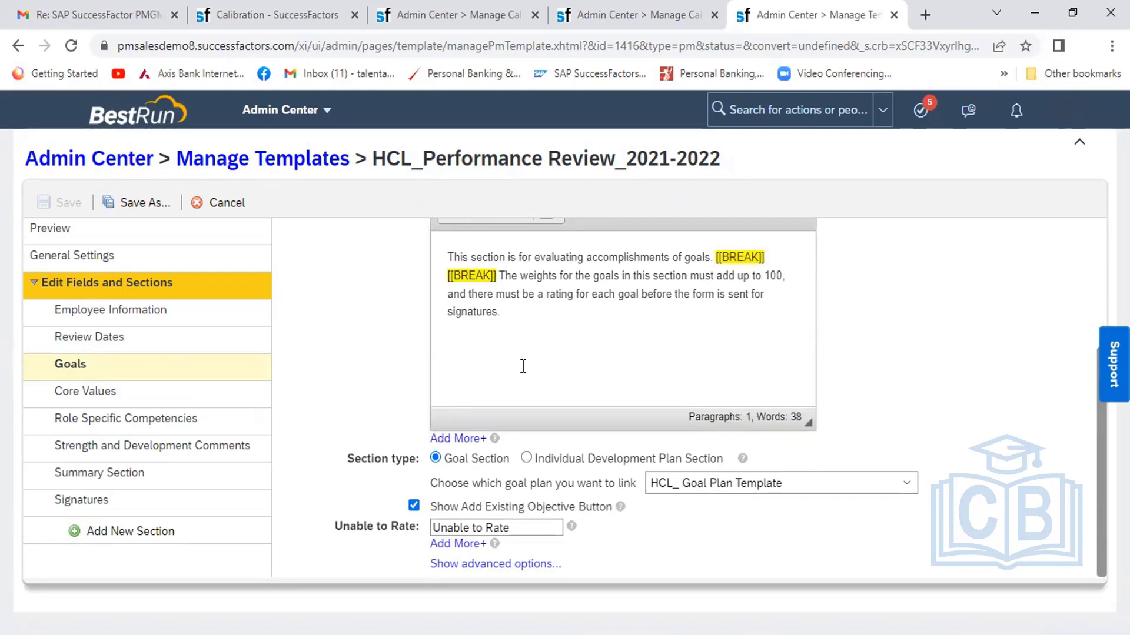
pyautogui.click(97, 257)
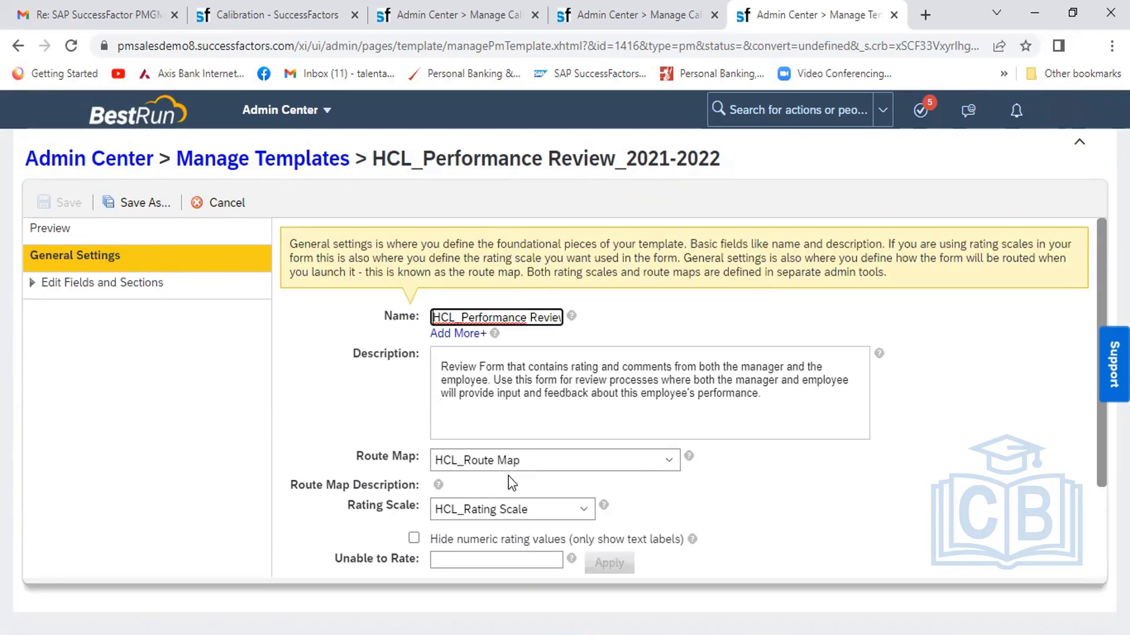
# - Duplicate the template page in a new browser tab, search for Manage Route Maps there and display the route map list
pyautogui.rightClick(785, 15)
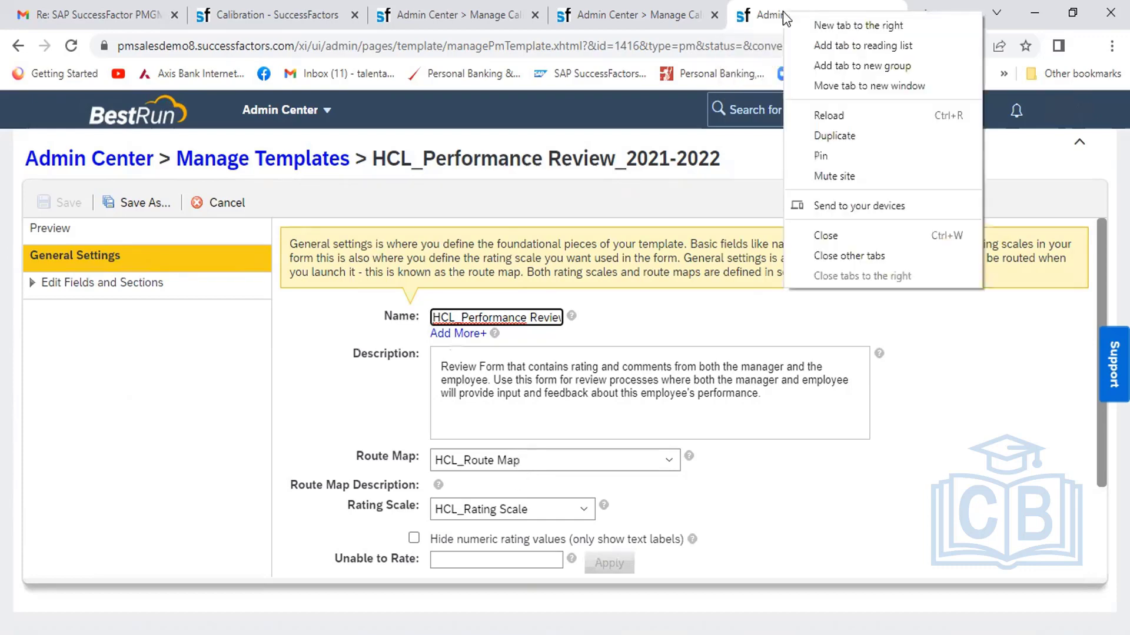
pyautogui.click(842, 139)
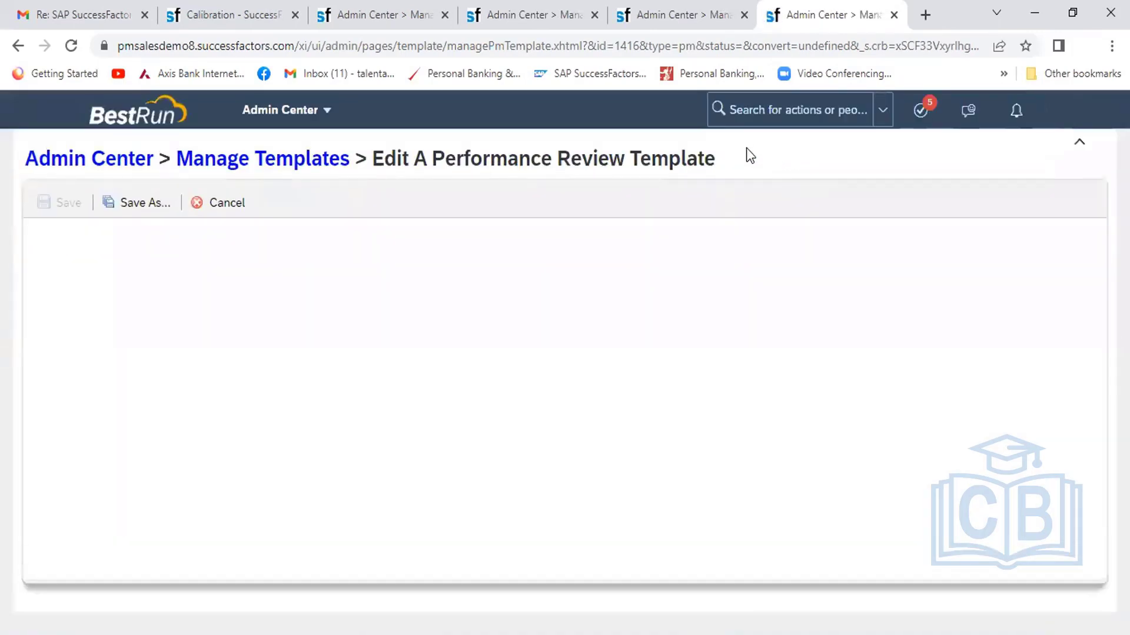
pyautogui.click(745, 112)
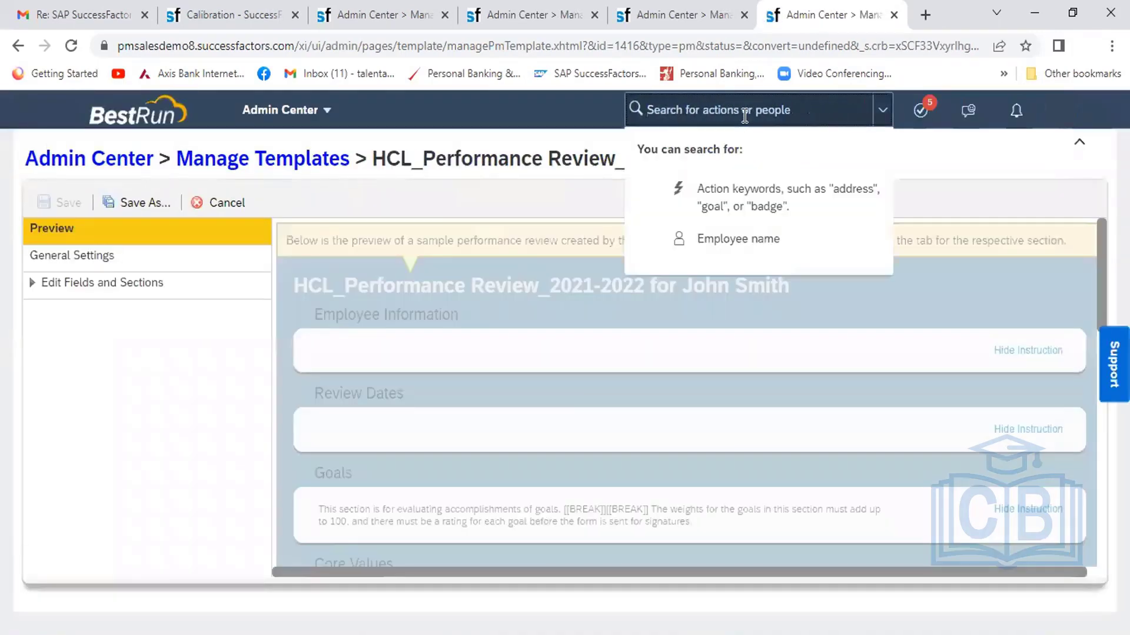
pyautogui.write('Manage rou')
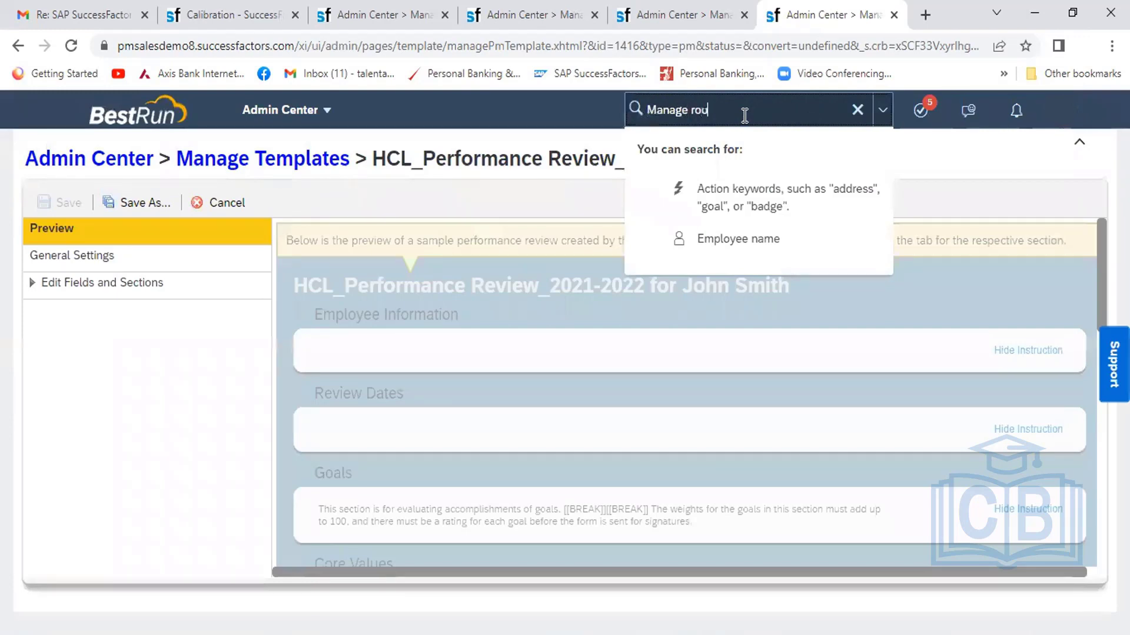
pyautogui.write('te map')
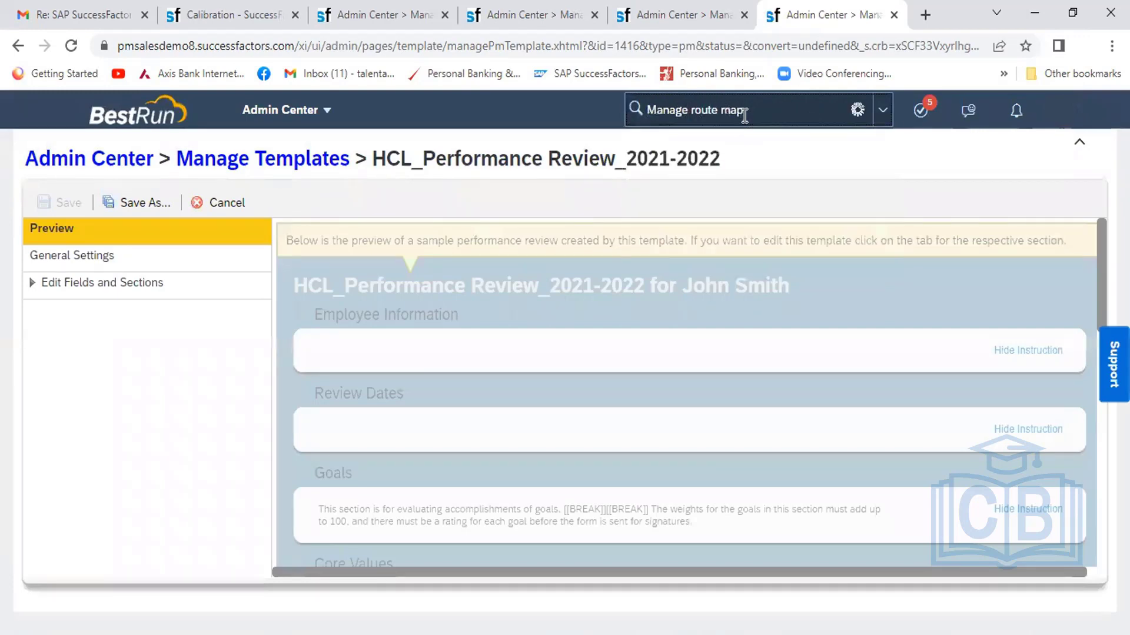
pyautogui.click(730, 147)
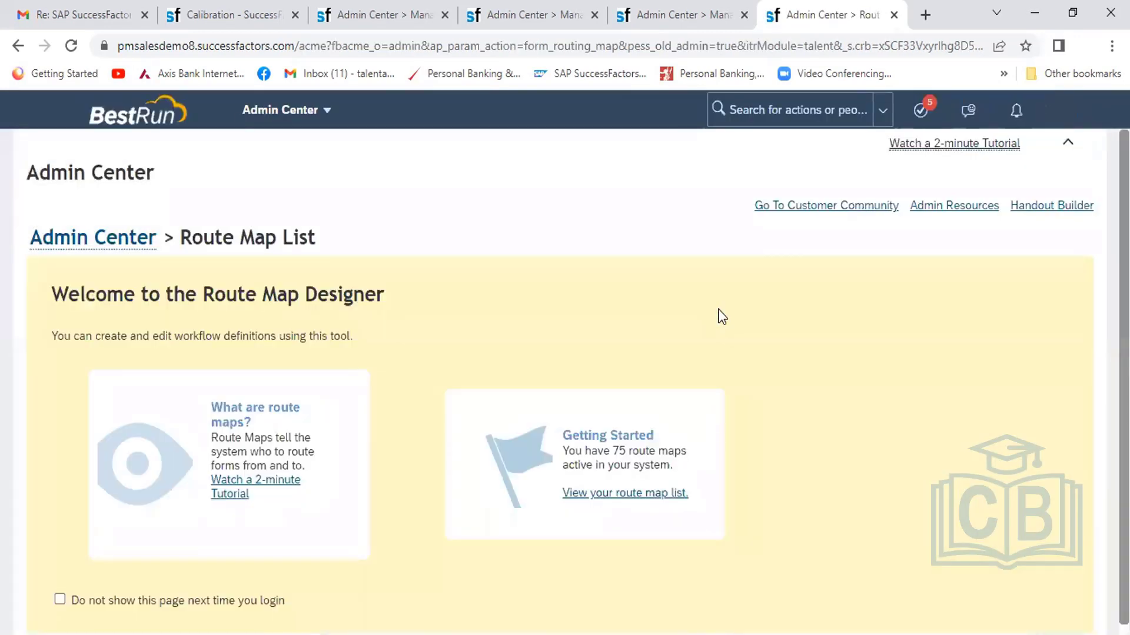
pyautogui.click(589, 494)
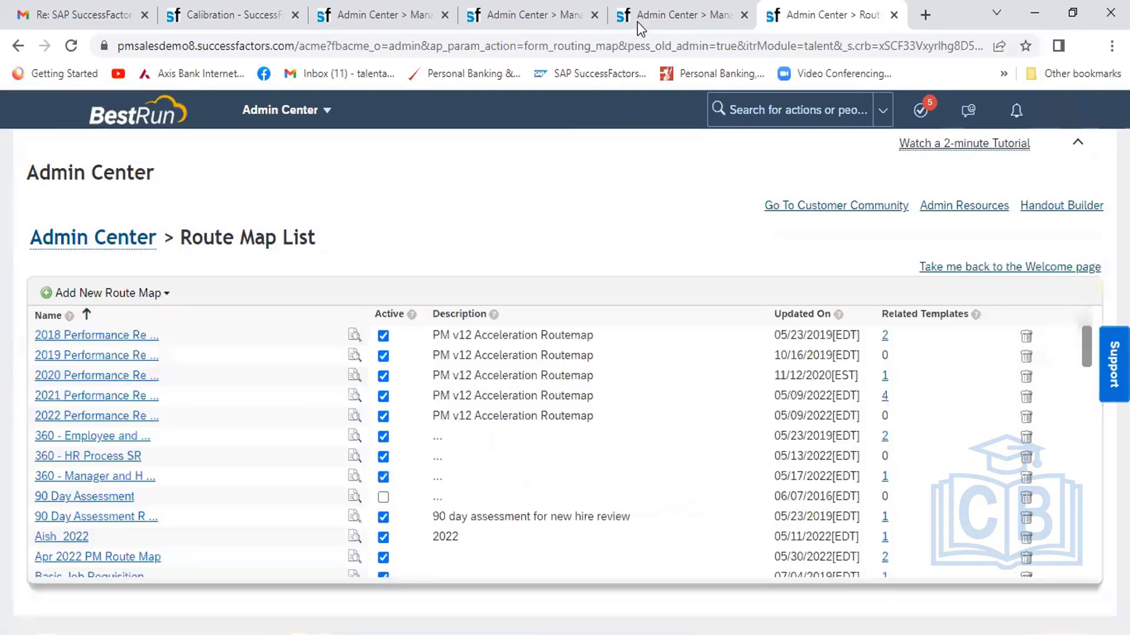
# - Check the route map assigned to the performance template, then open HCL_Route Map from the list and examine its stages
pyautogui.click(658, 3)
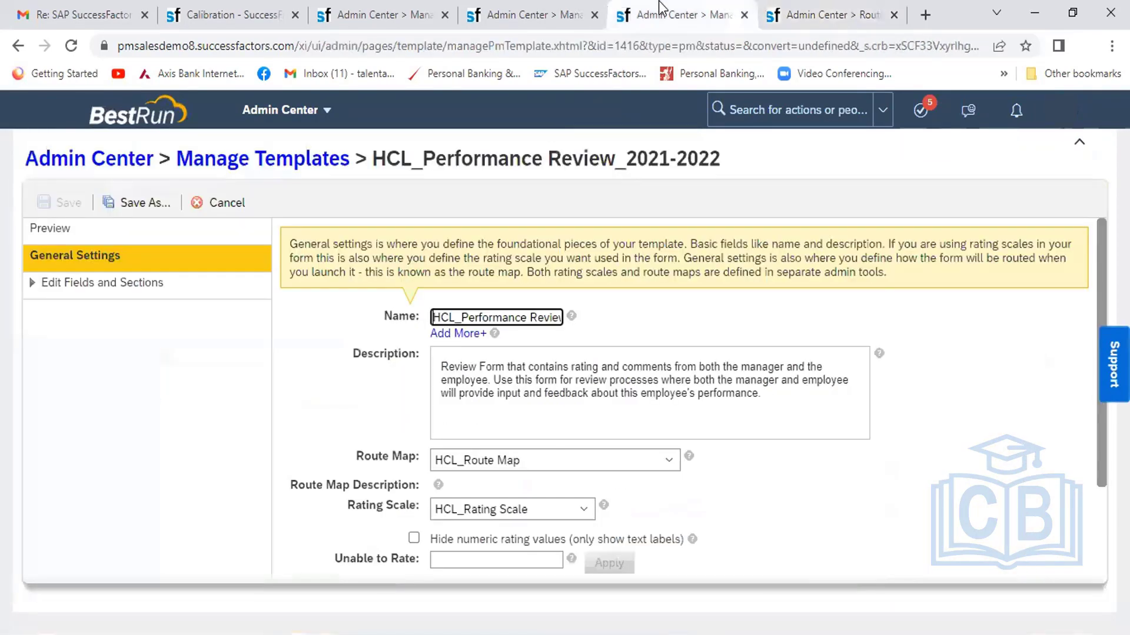
pyautogui.click(791, 26)
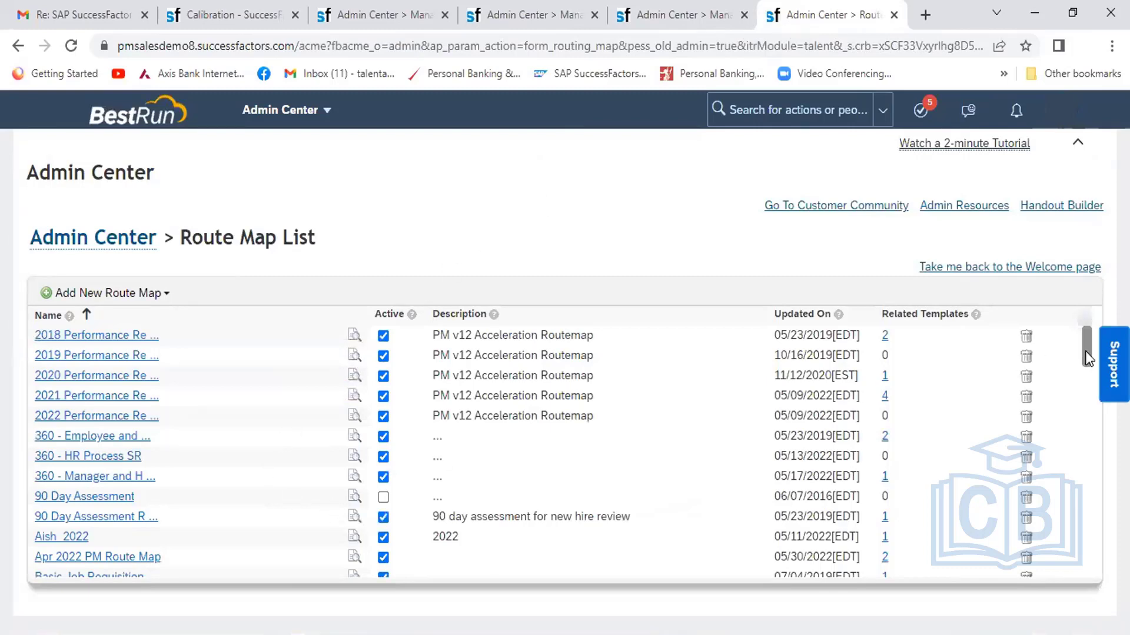
pyautogui.moveTo(1086, 359); pyautogui.dragTo(1087, 383)
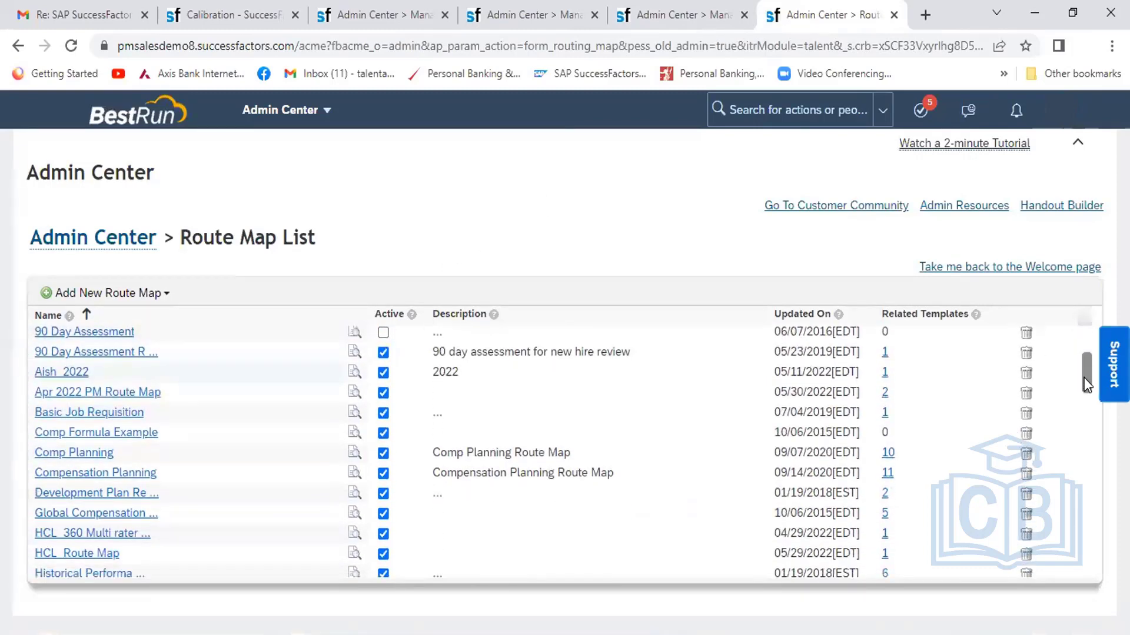
pyautogui.click(78, 554)
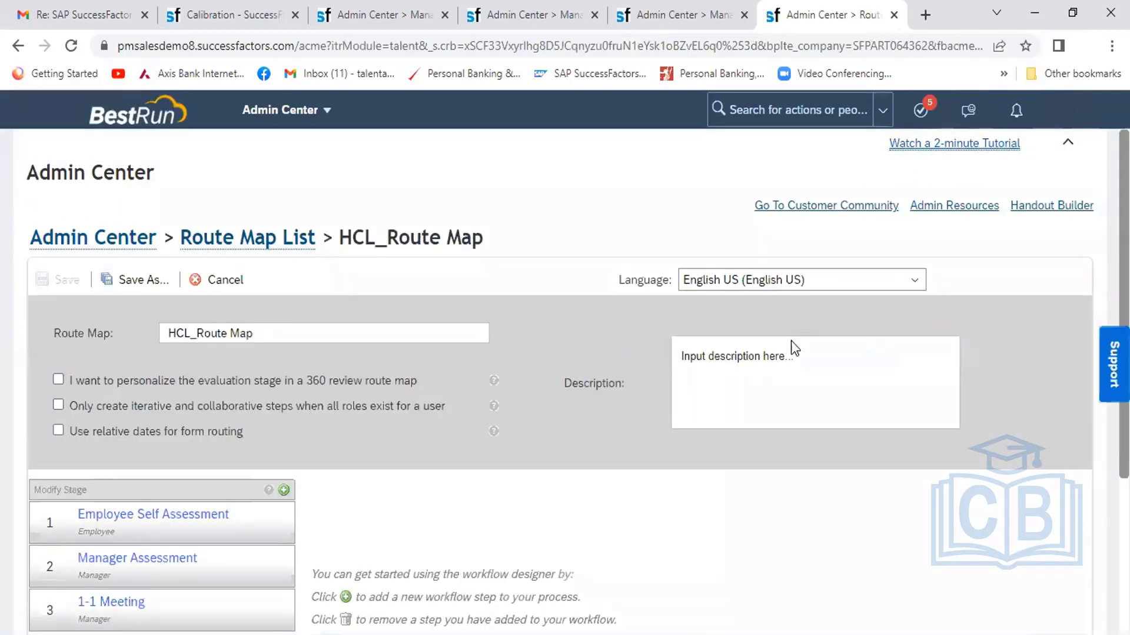
pyautogui.scroll(-4, 565, 381)
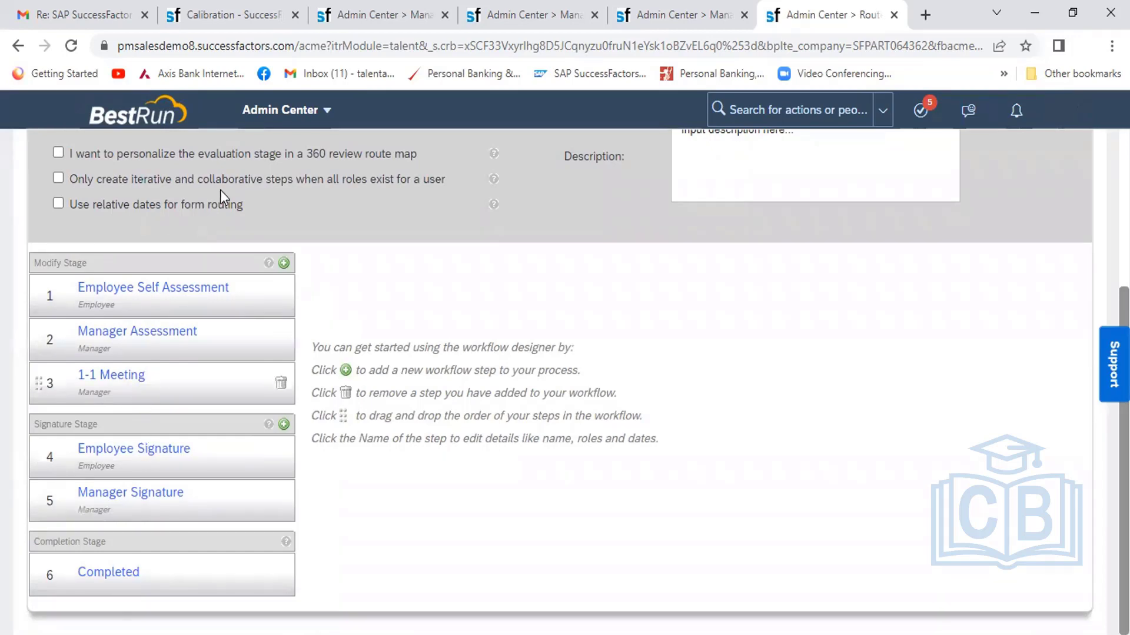
# - In the Calibration Template Testing data settings, select HCL_Performance Review_2021-2022 as the form template and accept deleting the dependent view
pyautogui.click(231, 16)
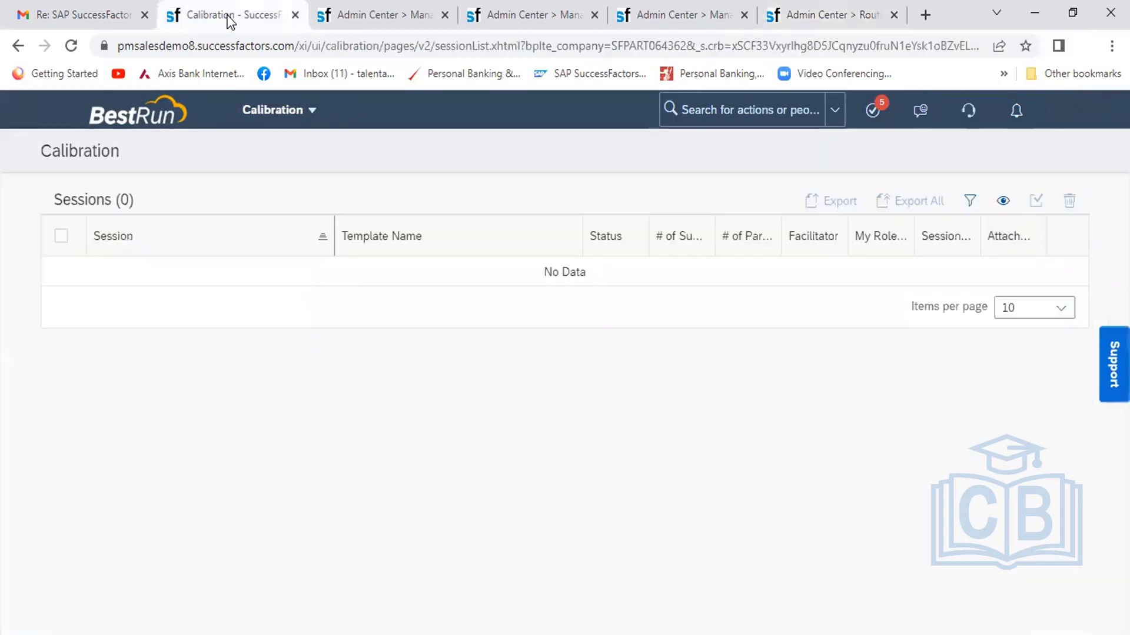
pyautogui.click(359, 16)
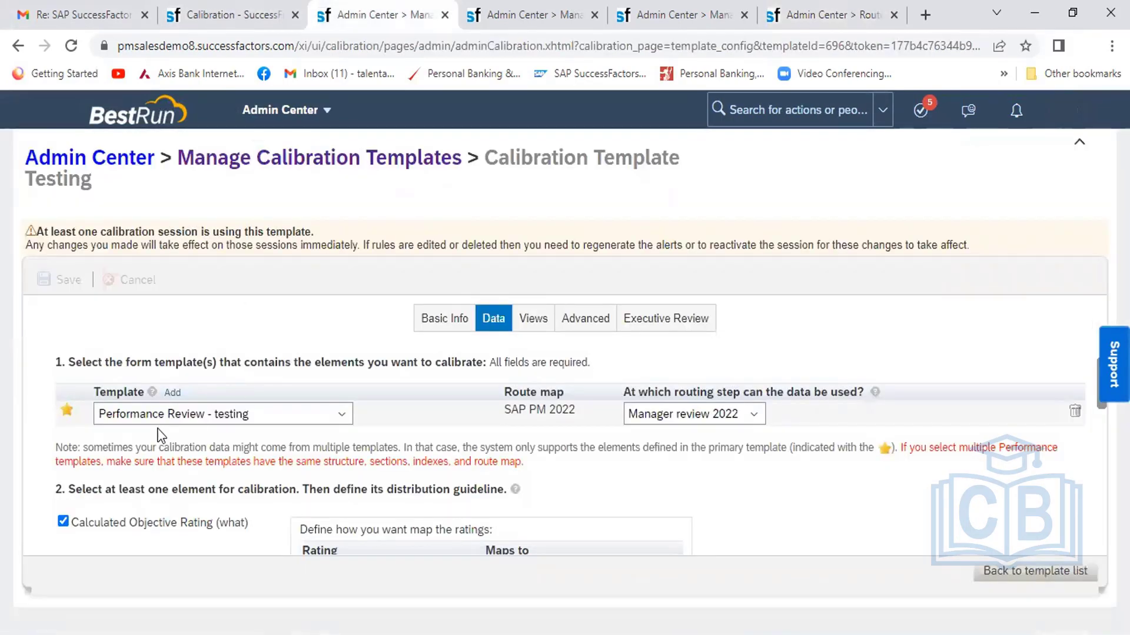
pyautogui.click(341, 415)
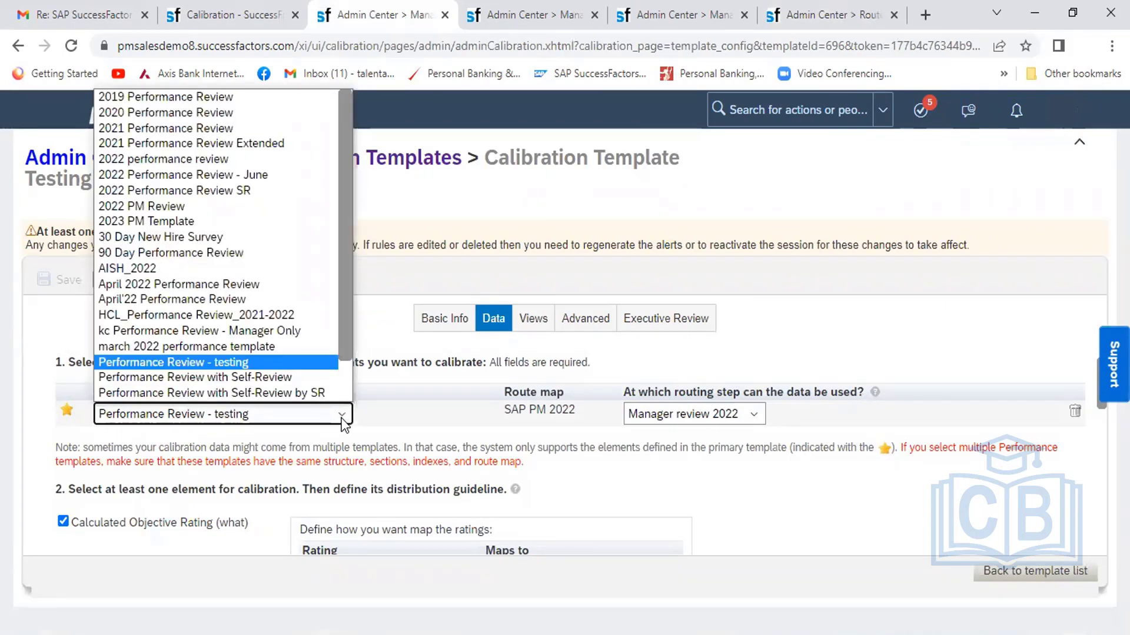
pyautogui.scroll(-1, 305, 388)
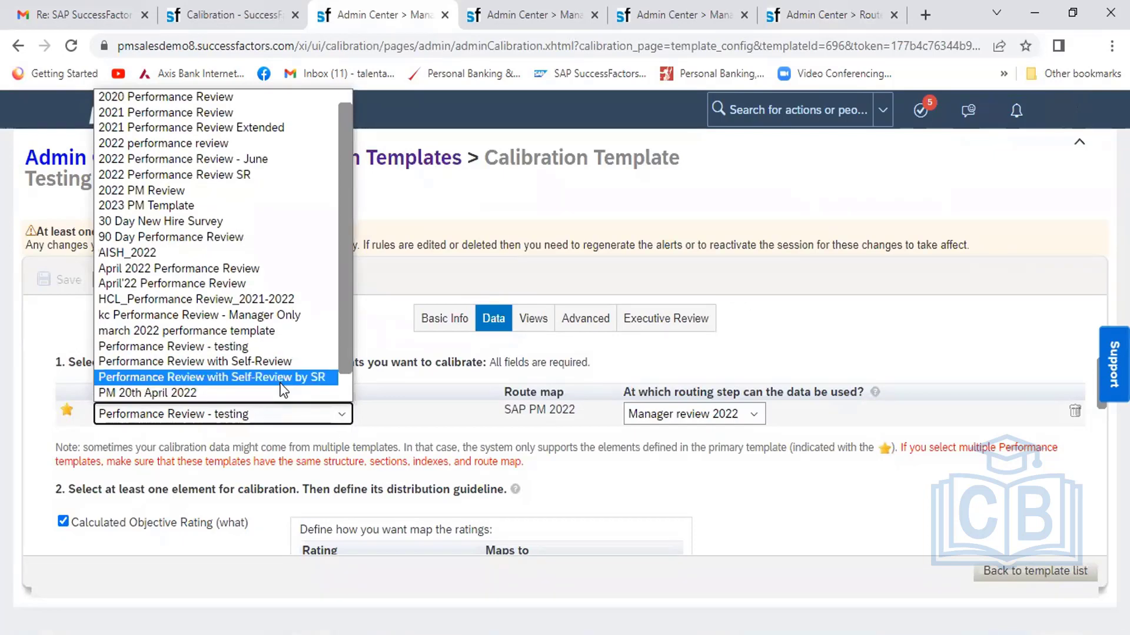
pyautogui.click(236, 300)
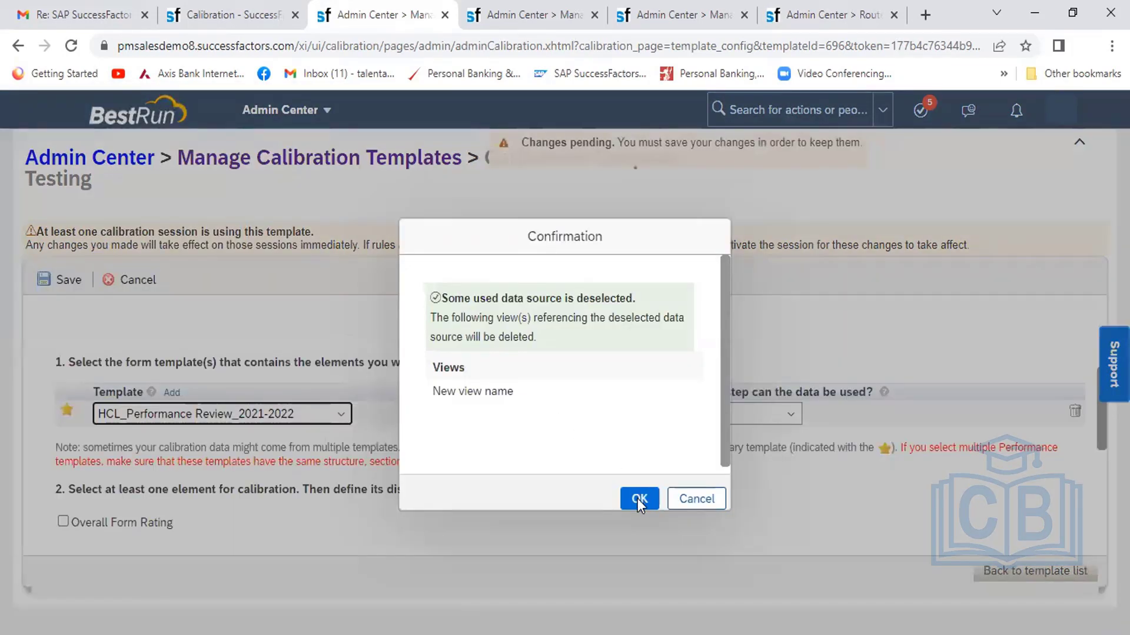
pyautogui.click(636, 501)
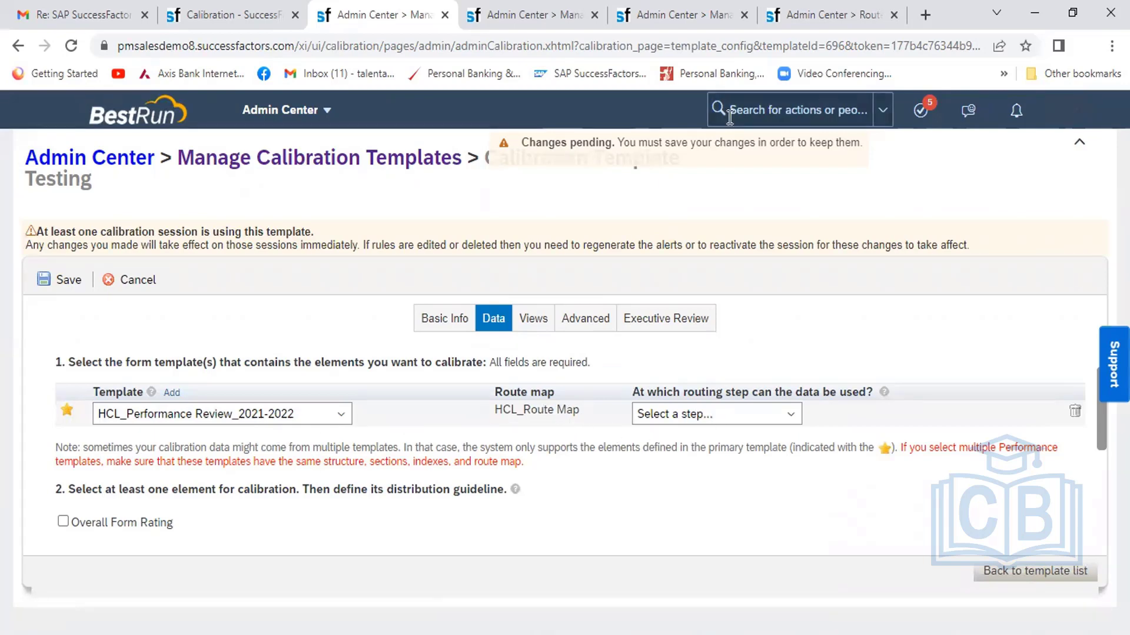
# - Compare the stages of HCL_Route Map with the routing step choices offered in the calibration template's data settings
pyautogui.click(806, 23)
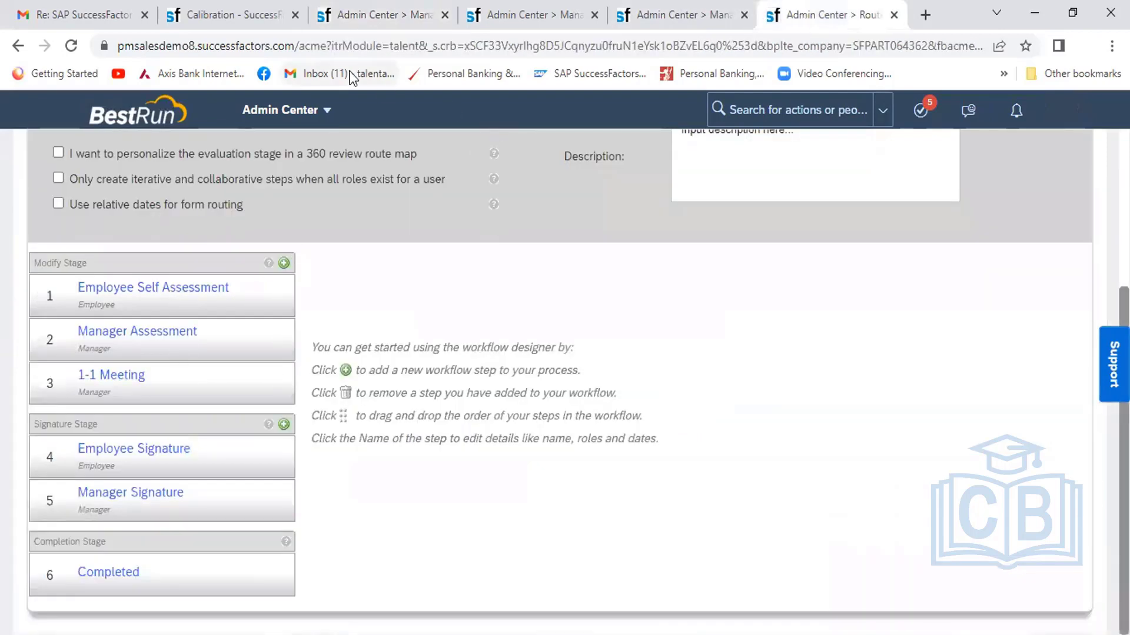
pyautogui.click(256, 13)
pyautogui.click(340, 9)
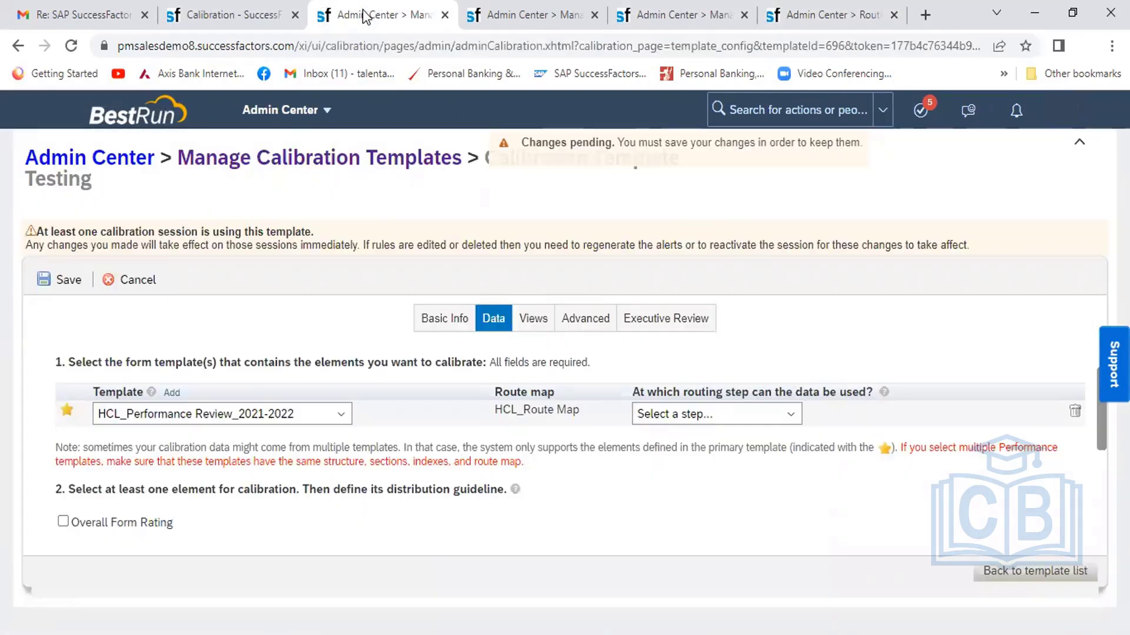
pyautogui.click(791, 415)
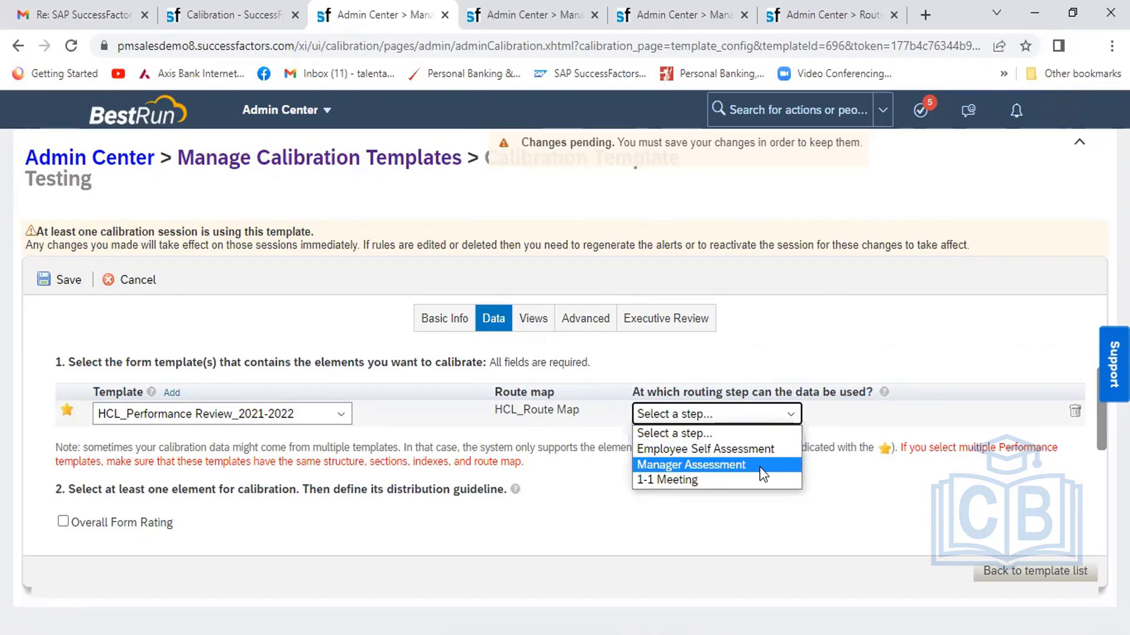
pyautogui.click(817, 13)
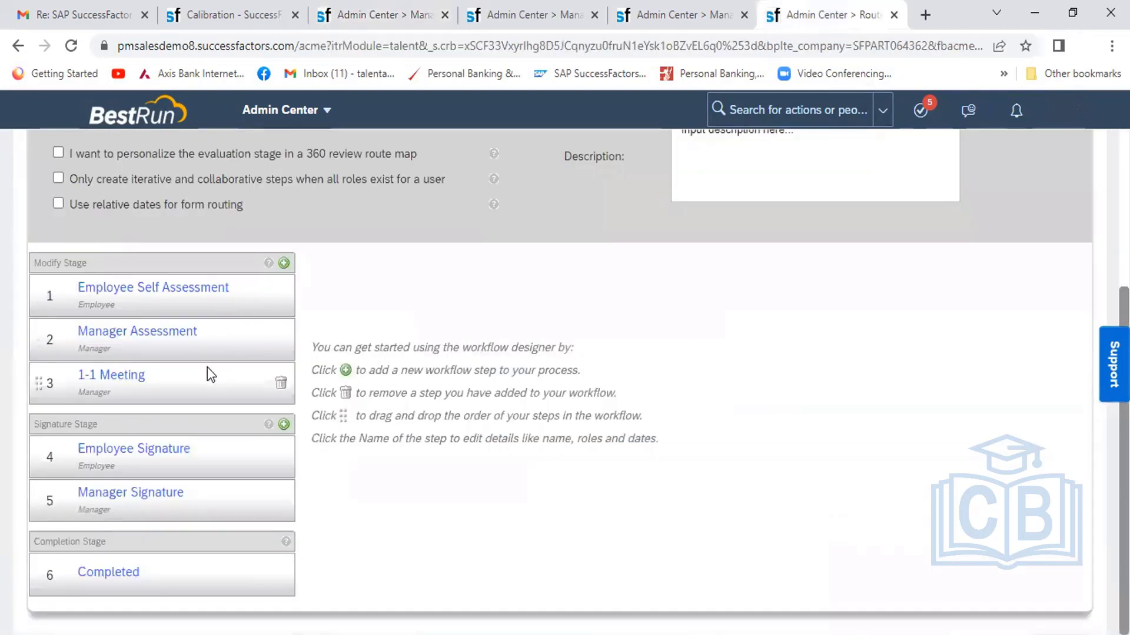
pyautogui.click(379, 17)
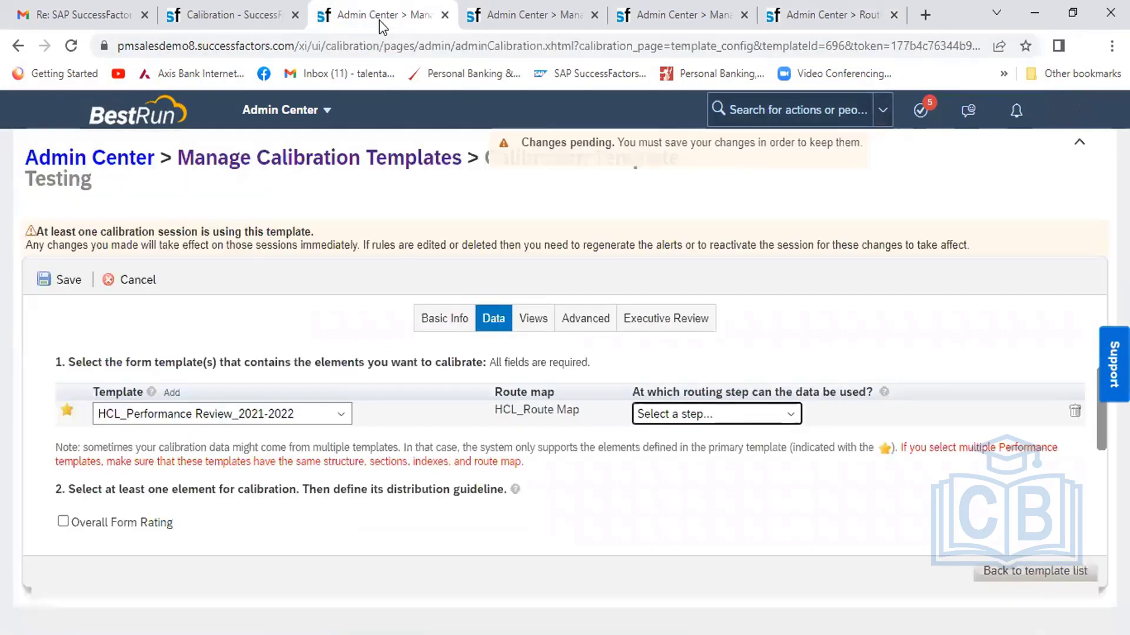
# - Set the routing step to 1-1 Meeting, checking it against the HCL_Route Map stages, and enable Overall Form Rating for calibration
pyautogui.click(780, 426)
pyautogui.click(732, 486)
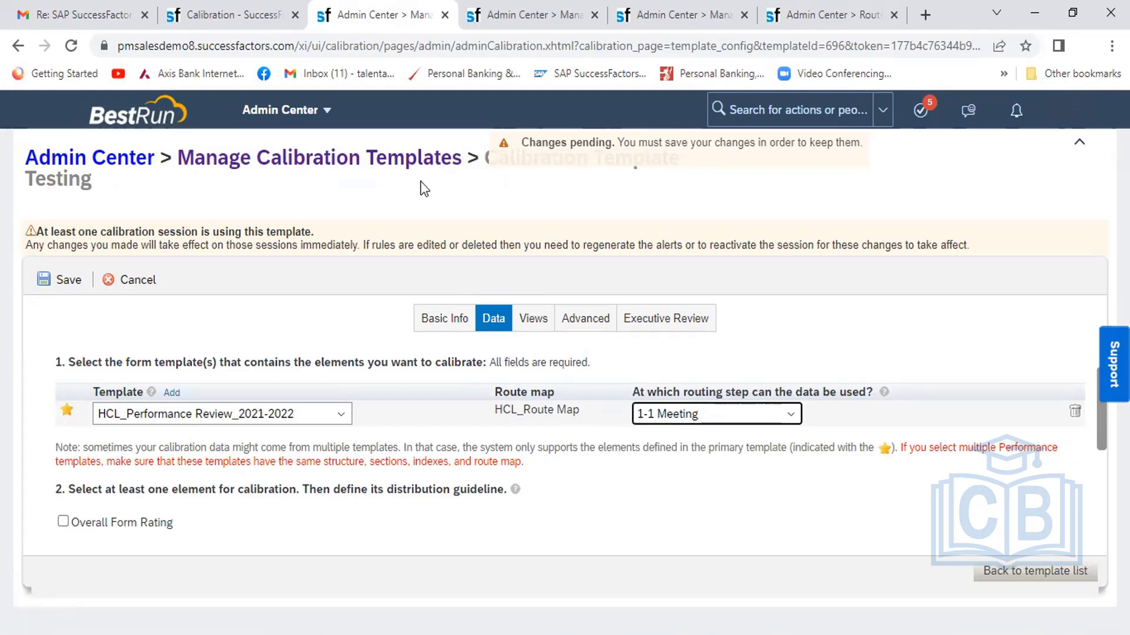
pyautogui.click(782, 15)
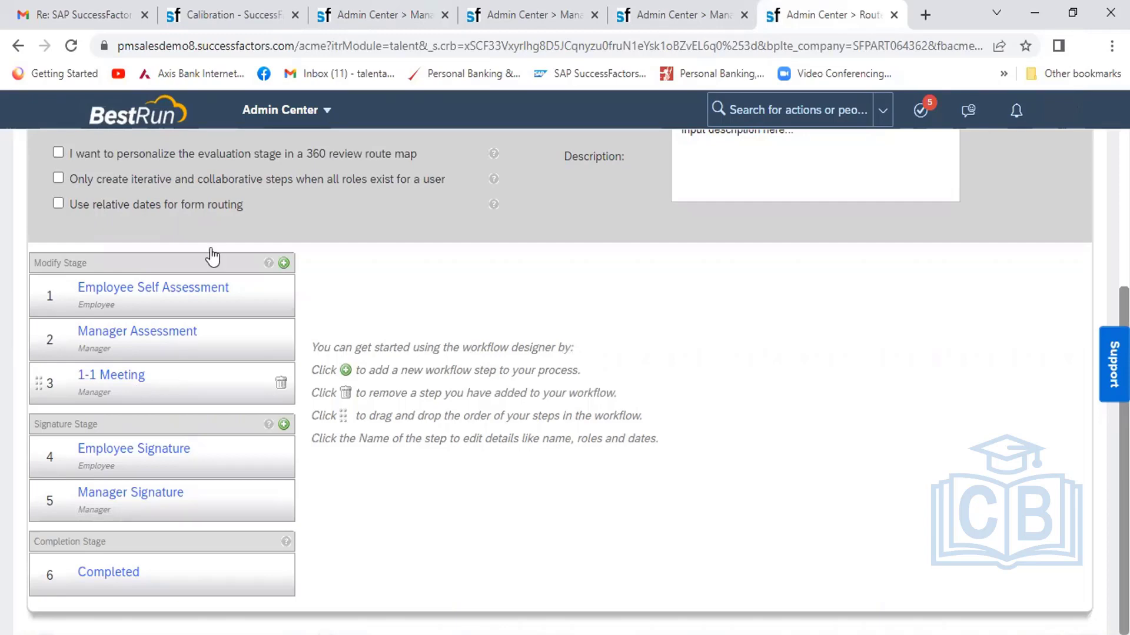
pyautogui.click(366, 9)
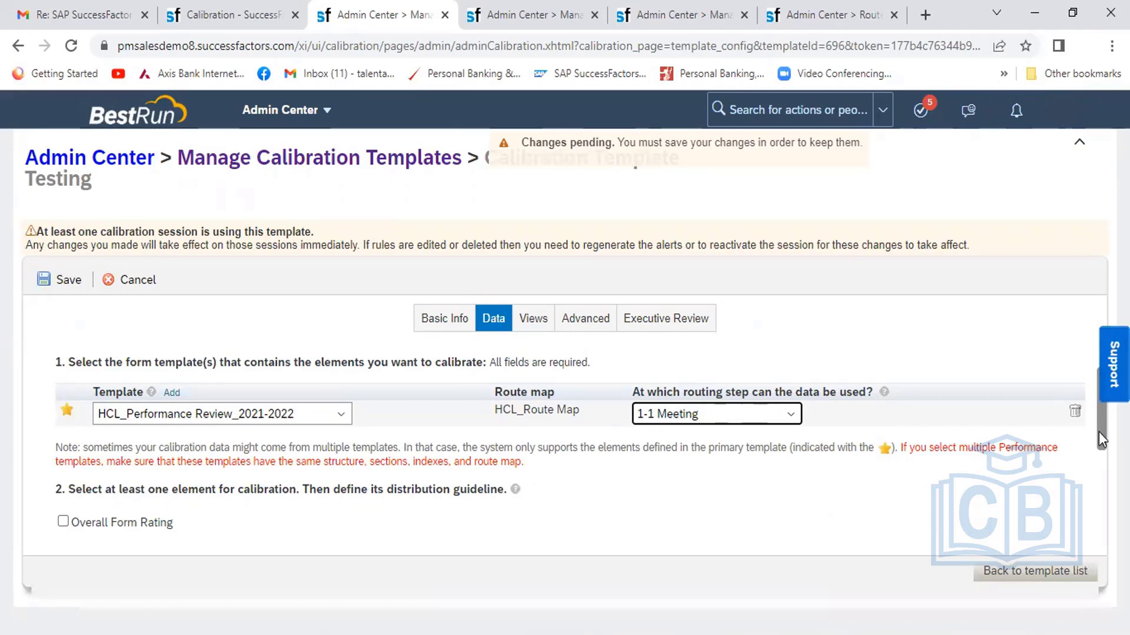
pyautogui.scroll(-2, 1099, 432)
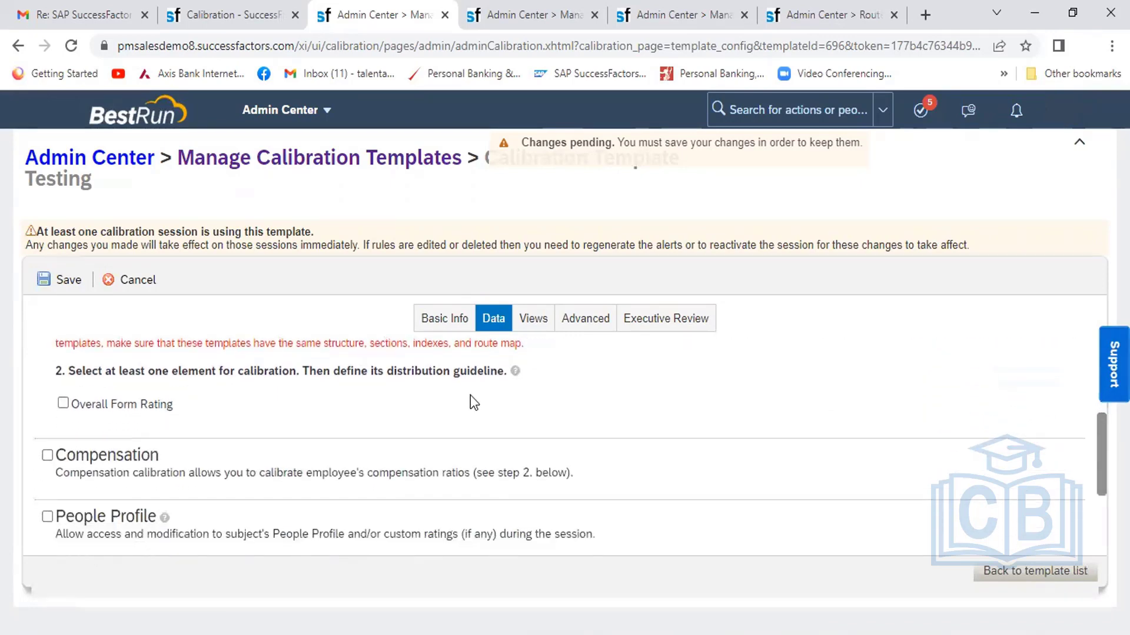
pyautogui.click(62, 403)
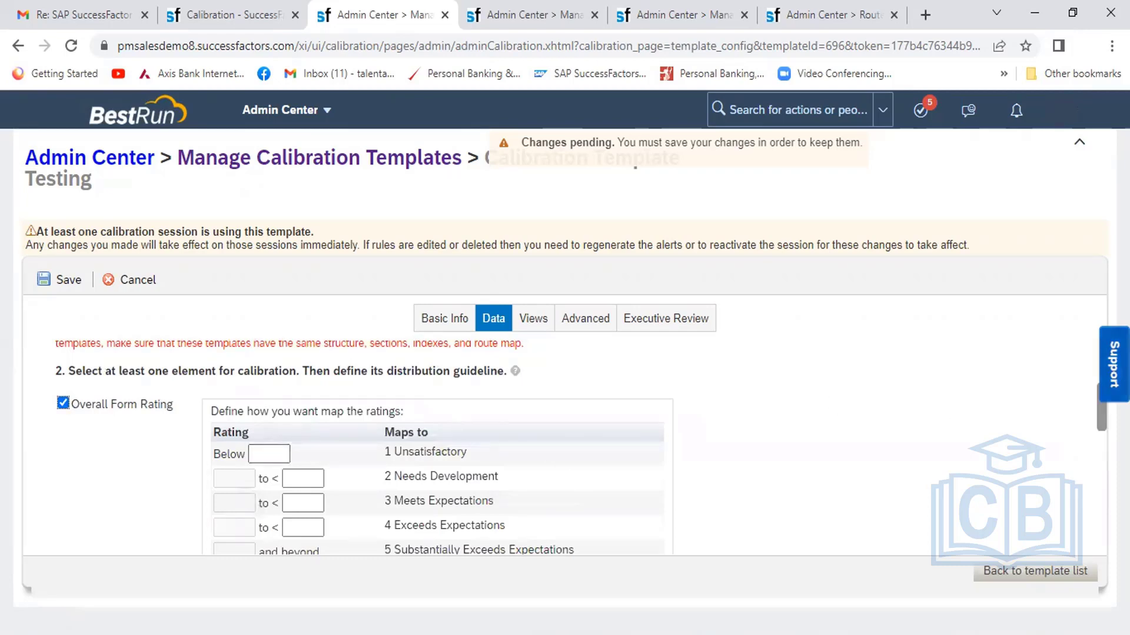
# - Switch the form template to Performance Review - testing and review the calibration elements it offers
pyautogui.scroll(3, 1088, 366)
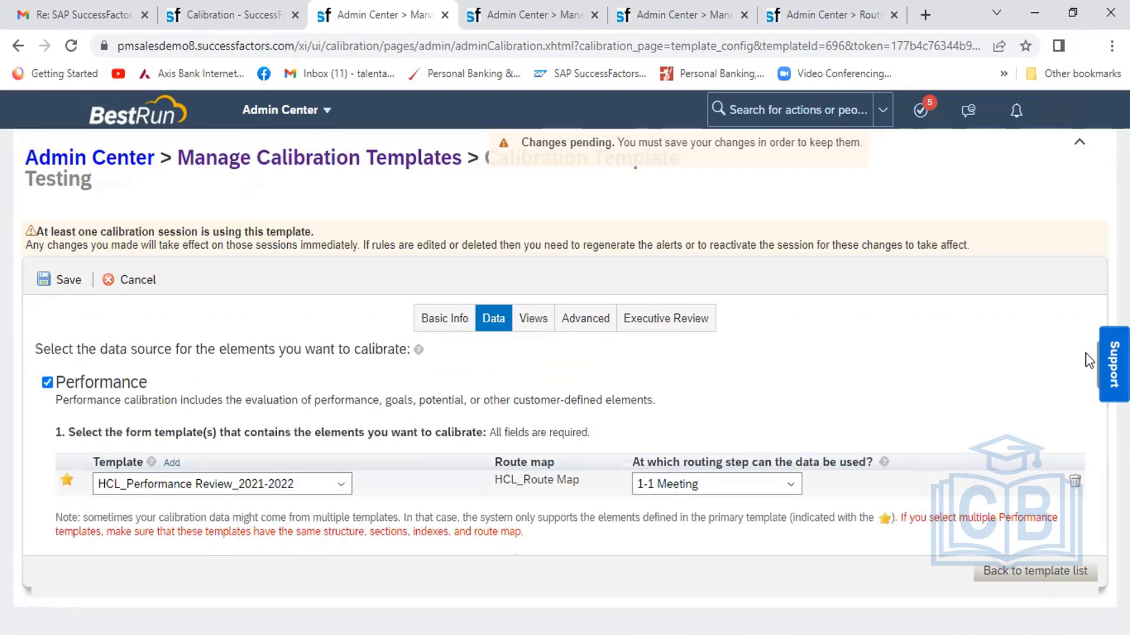
pyautogui.click(338, 488)
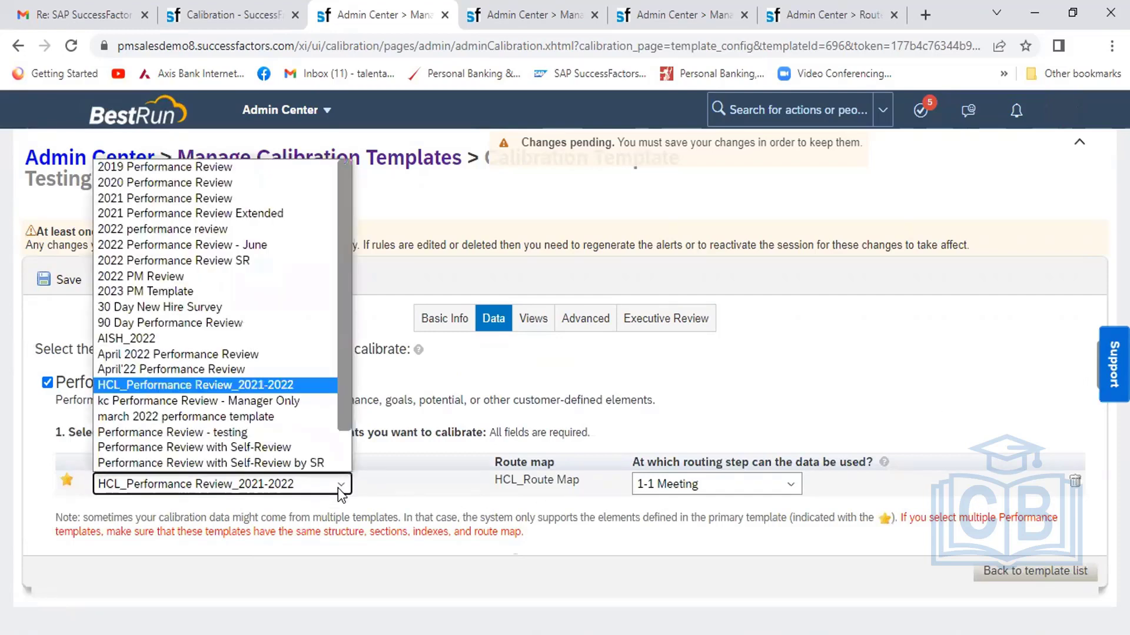
pyautogui.click(246, 434)
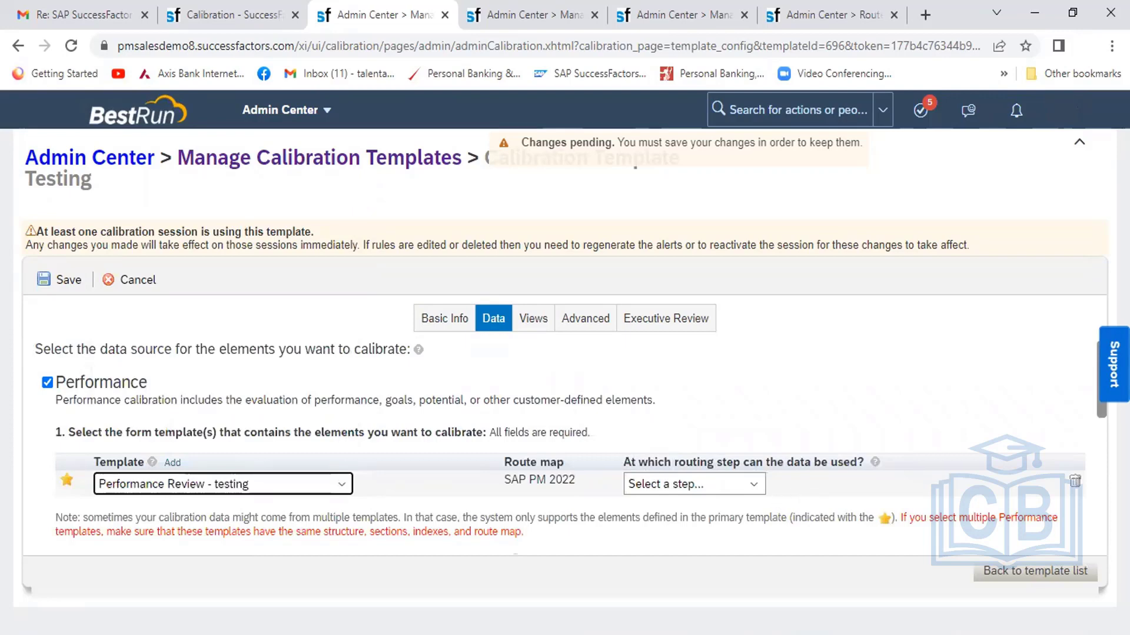
pyautogui.scroll(-5, 565, 447)
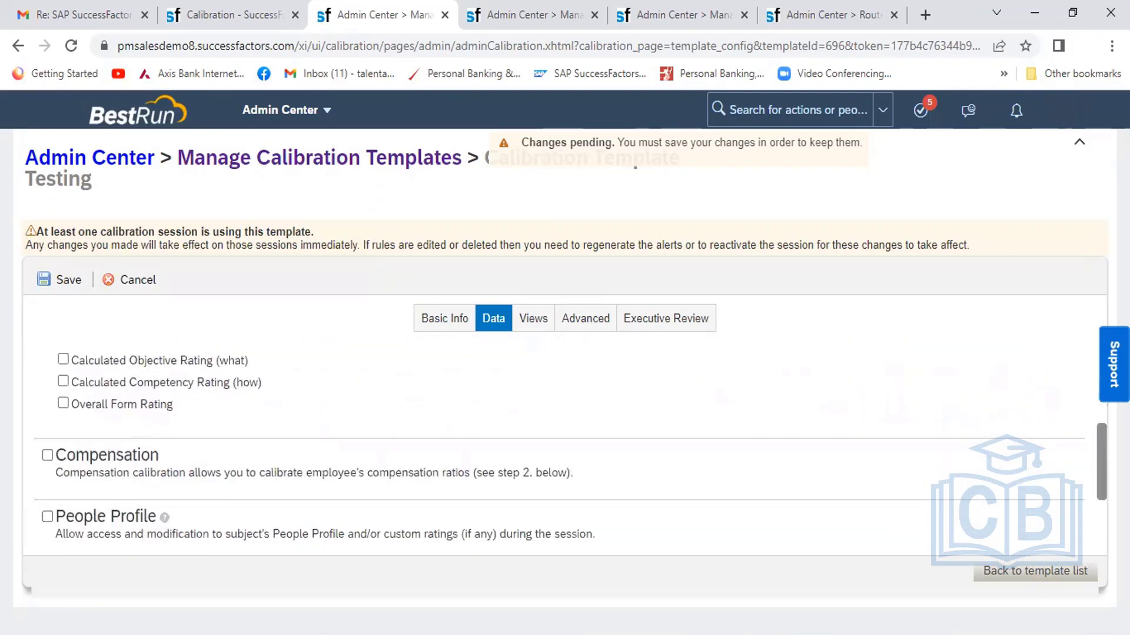
pyautogui.scroll(2, 565, 447)
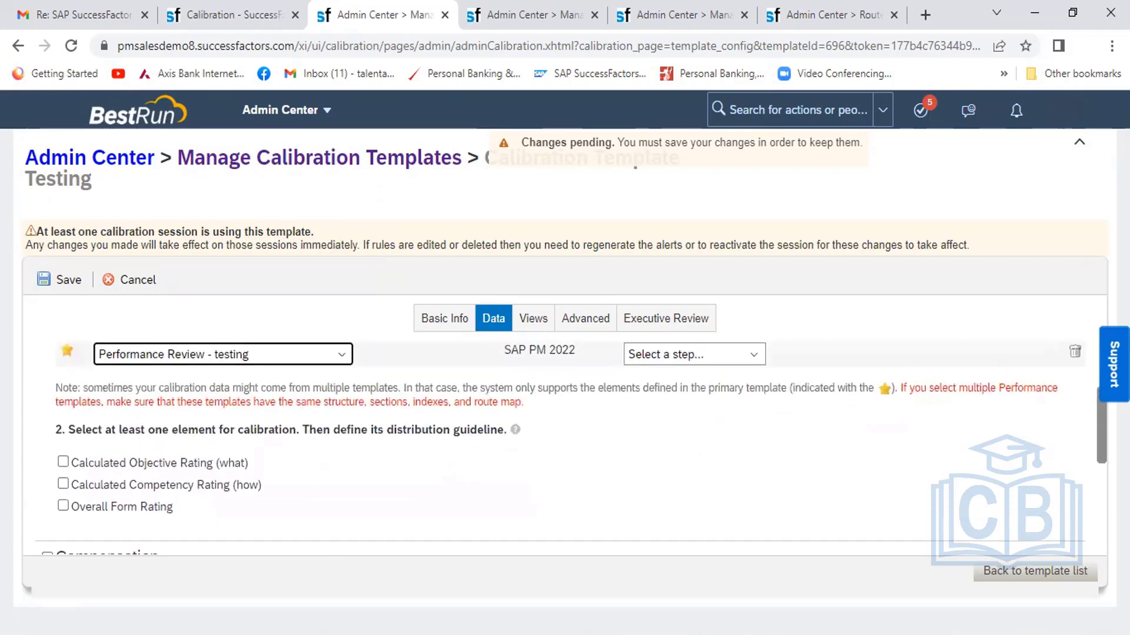
pyautogui.scroll(2, 1090, 421)
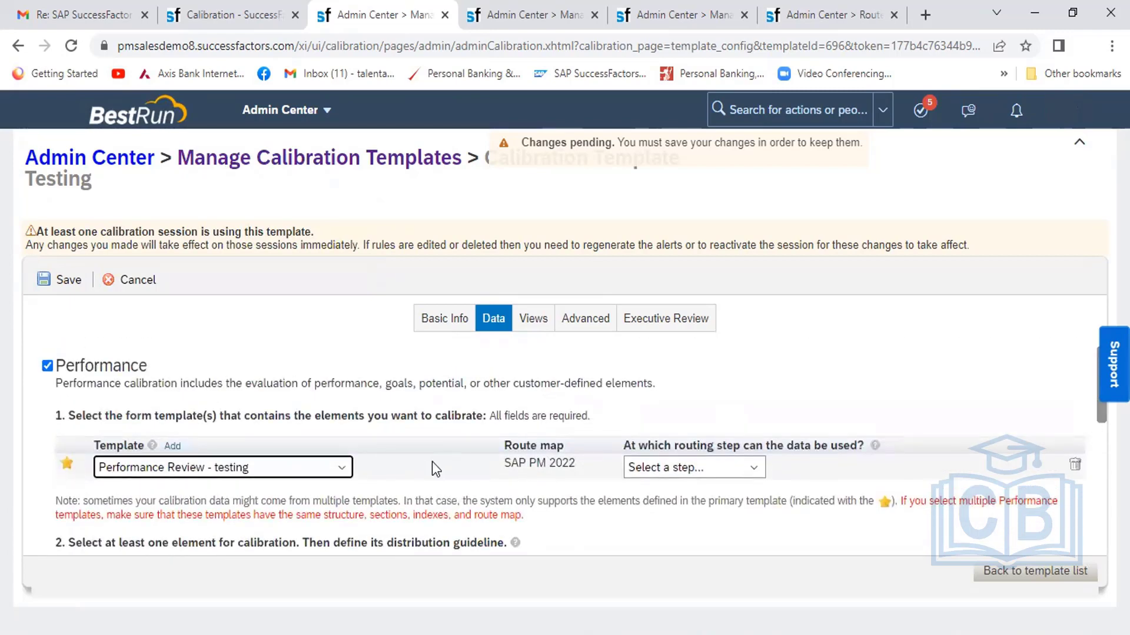
# - Select HCL_Performance Review_2021-2022 as the form template again and set its routing step to 1-1 Meeting
pyautogui.click(340, 468)
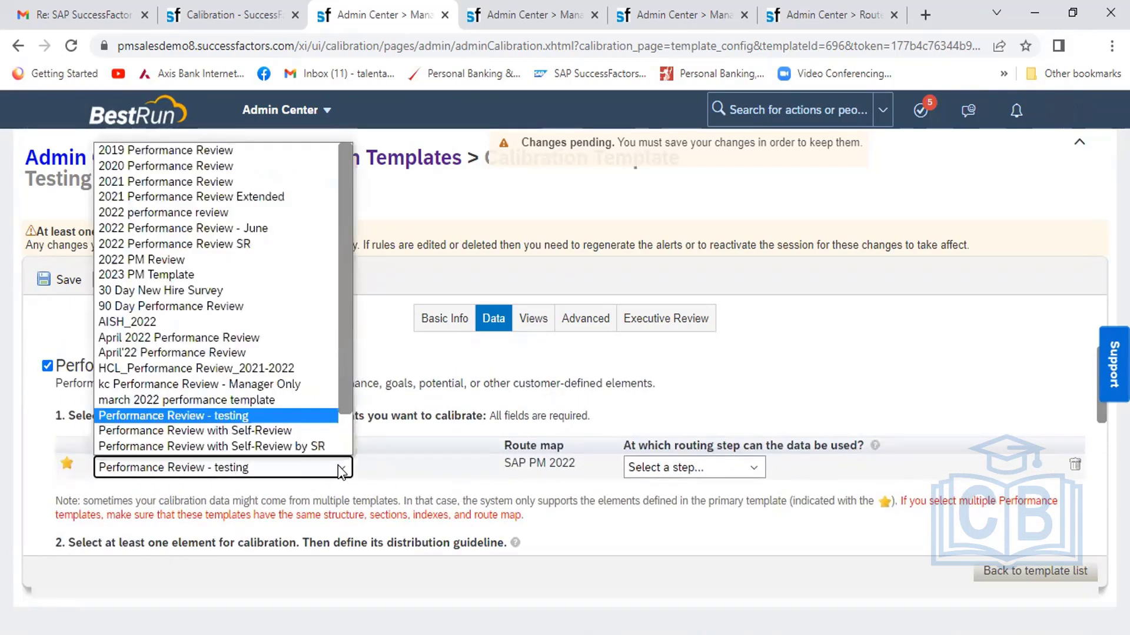
pyautogui.scroll(-1, 253, 411)
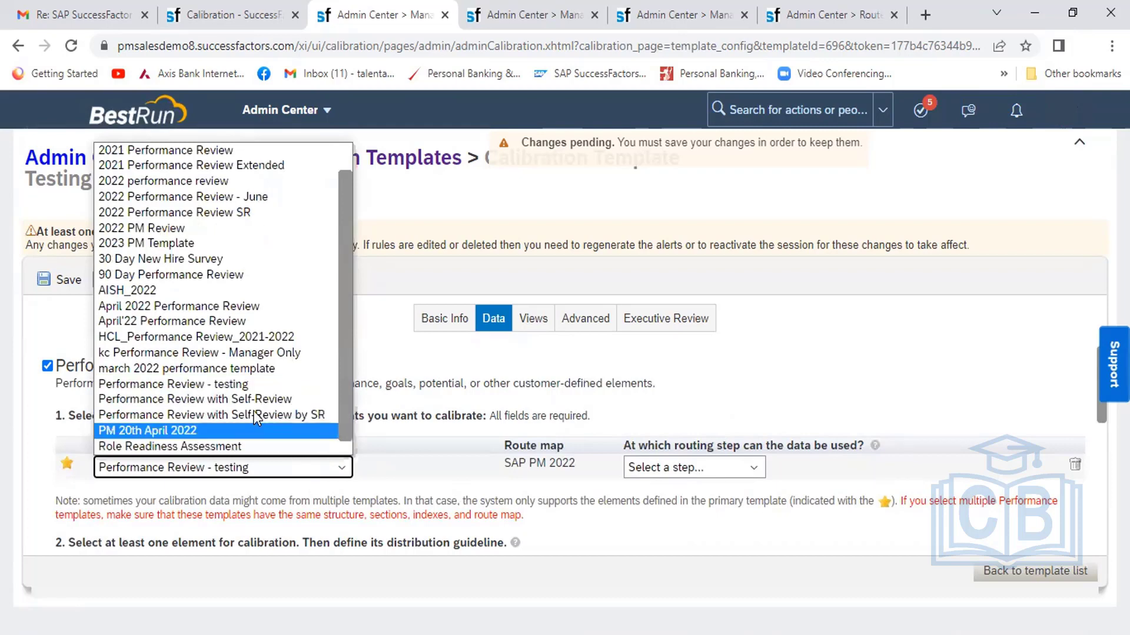
pyautogui.click(232, 337)
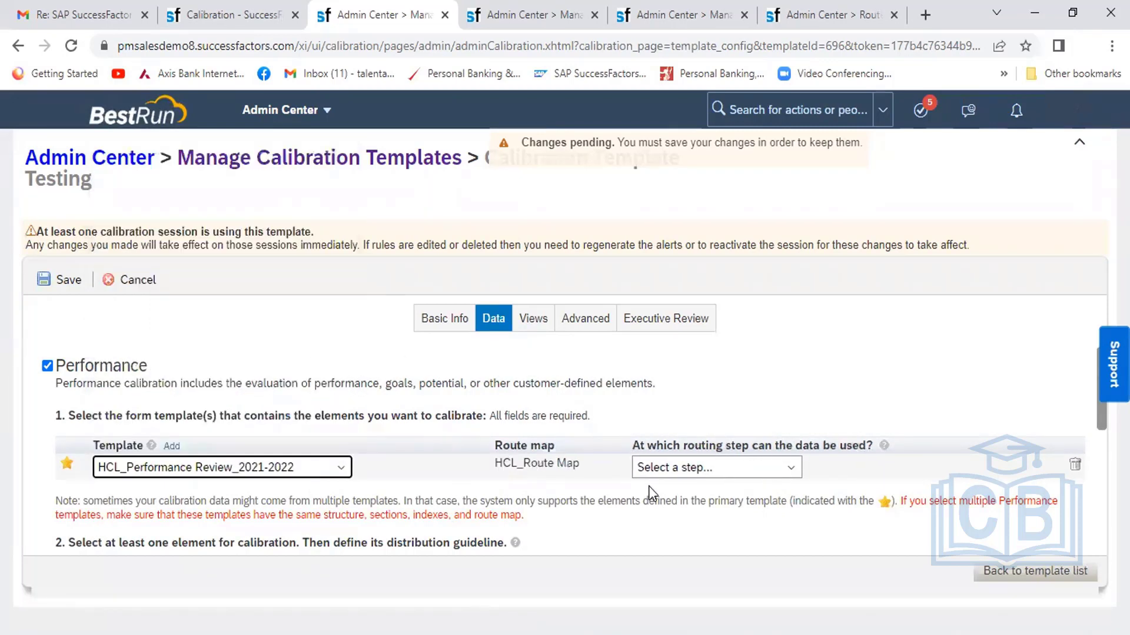
pyautogui.click(722, 471)
pyautogui.click(695, 536)
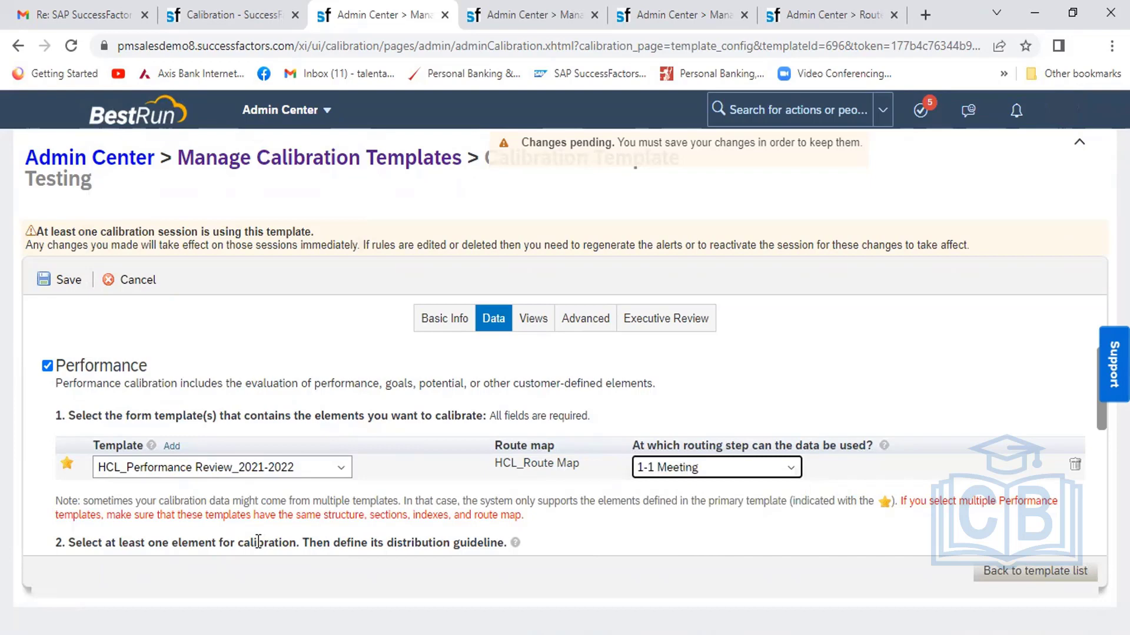
# - Enable Overall Form Rating as the element for calibration and look over its rating mapping and guideline settings
pyautogui.click(429, 532)
pyautogui.scroll(-3, 428, 540)
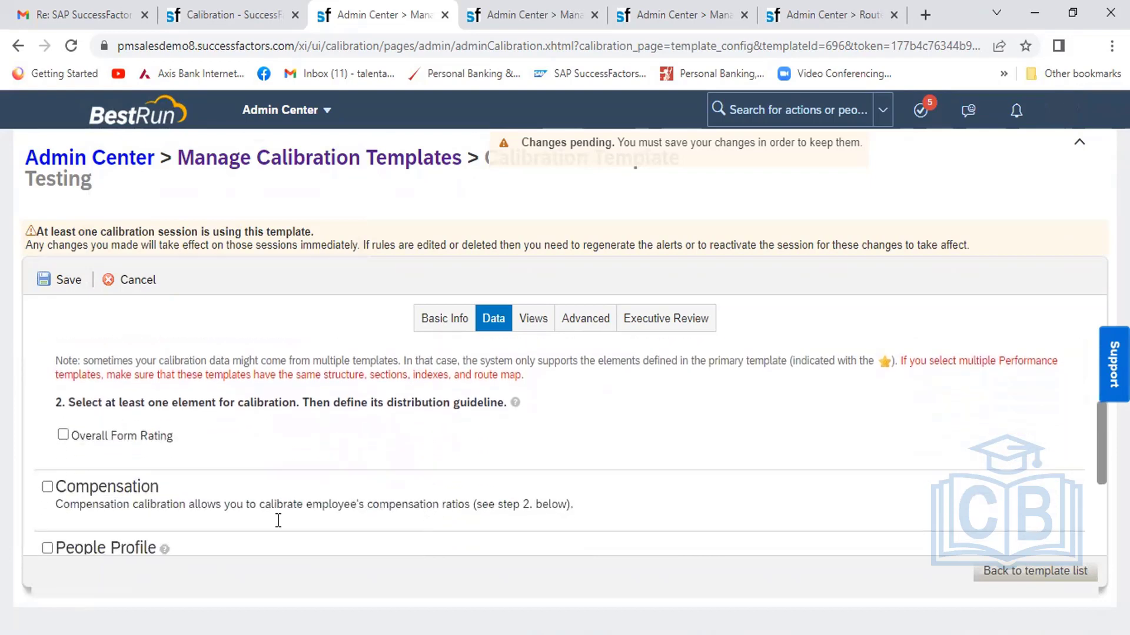
pyautogui.click(64, 437)
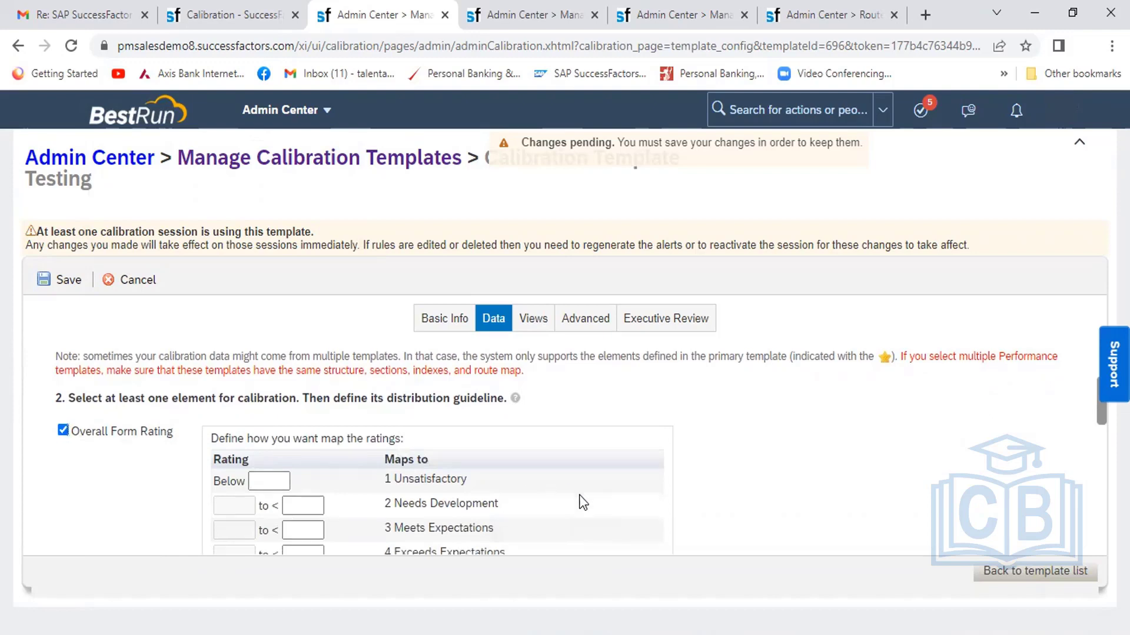
pyautogui.scroll(-3, 579, 495)
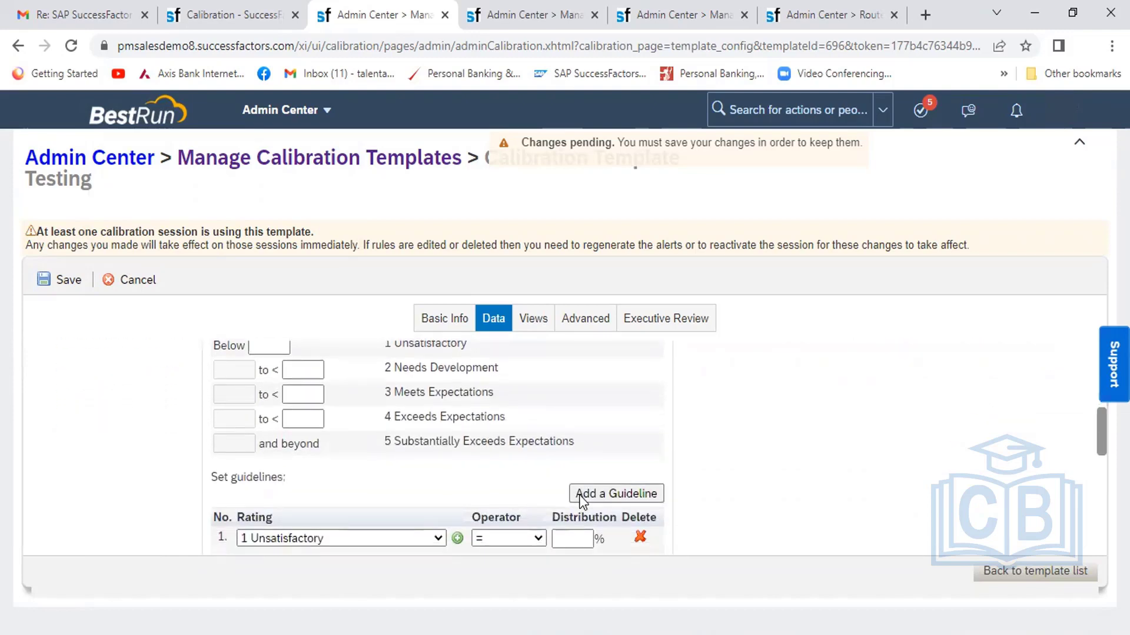
pyautogui.scroll(2, 579, 495)
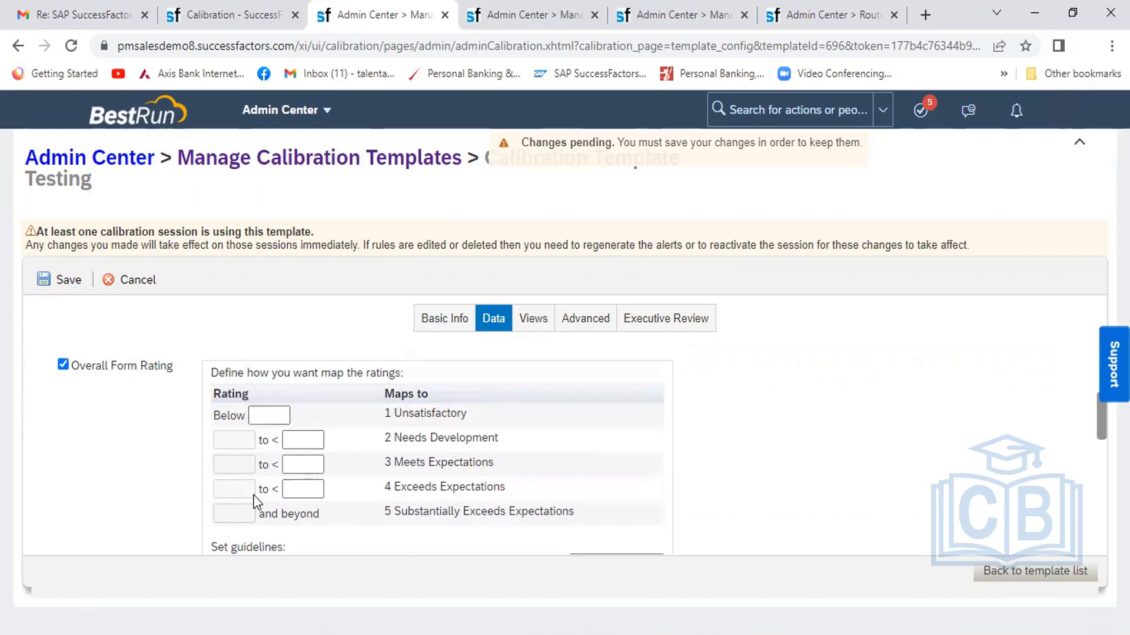
# - Map the overall form ratings by setting the upper limits of levels 1 to 4 to 10, 15, 20 and 25
pyautogui.click(267, 417)
pyautogui.write('10')
pyautogui.click(221, 439)
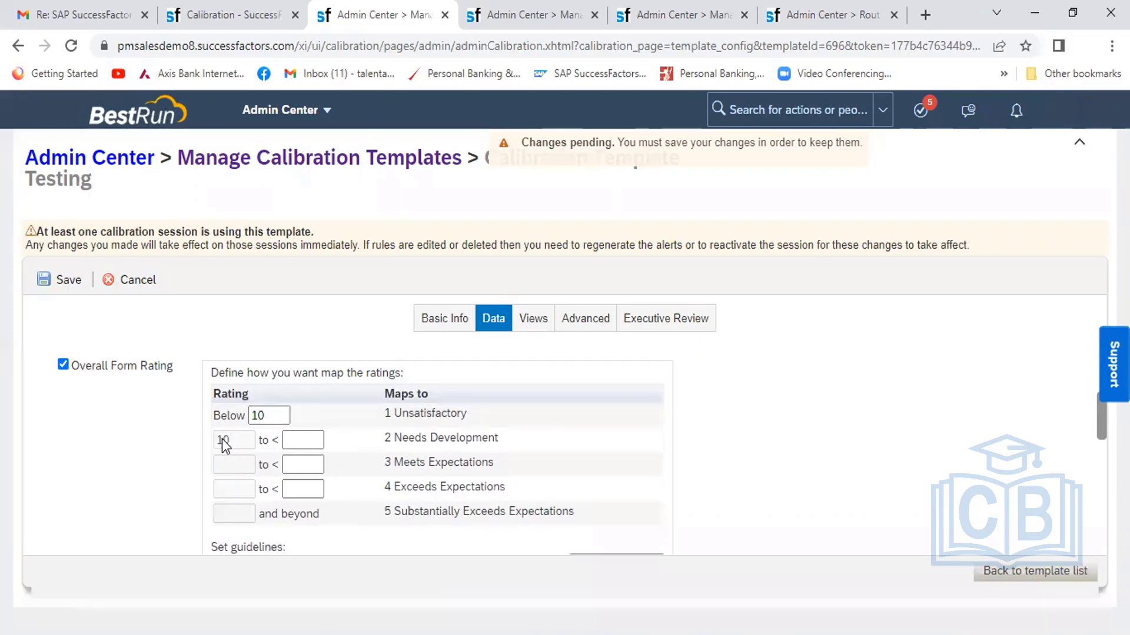
pyautogui.click(295, 440)
pyautogui.write('15')
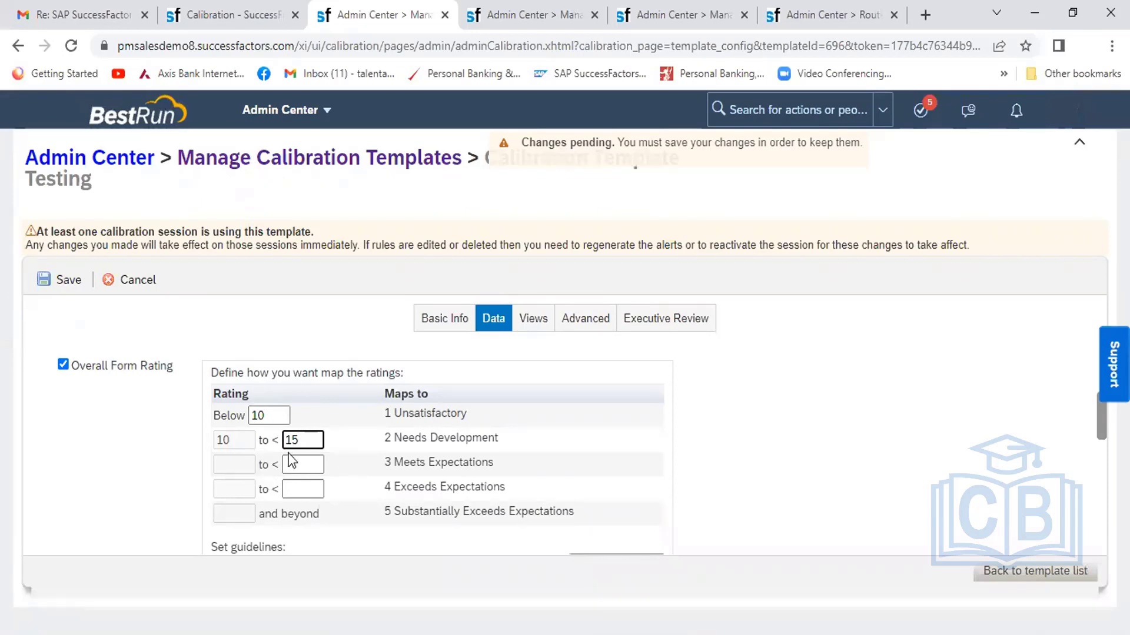
pyautogui.click(240, 460)
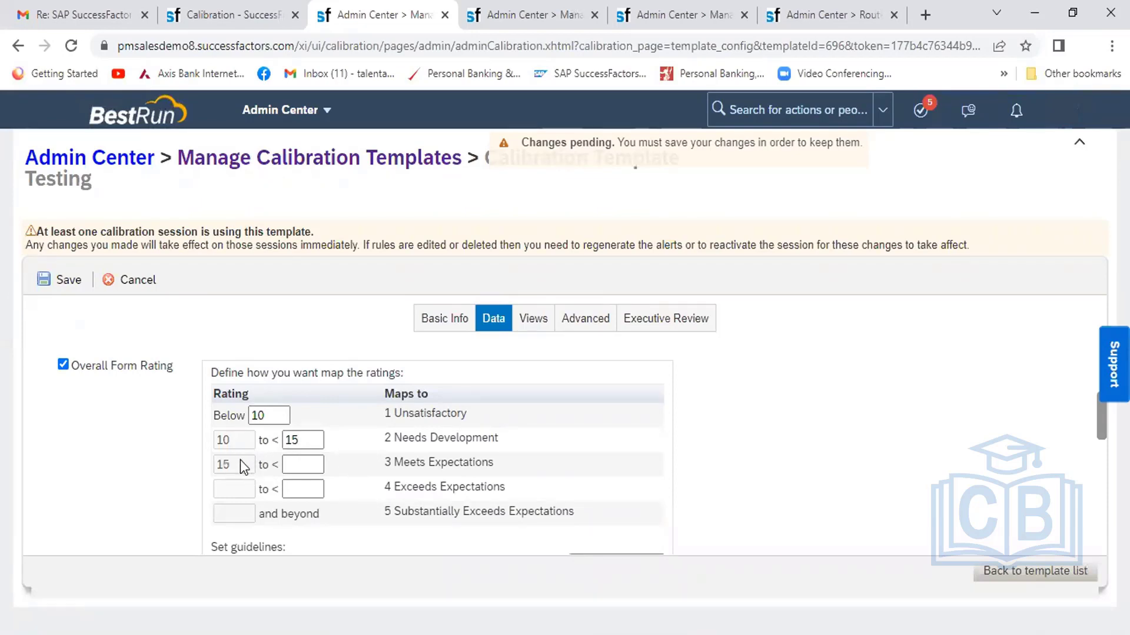
pyautogui.click(300, 464)
pyautogui.write('20')
pyautogui.click(232, 488)
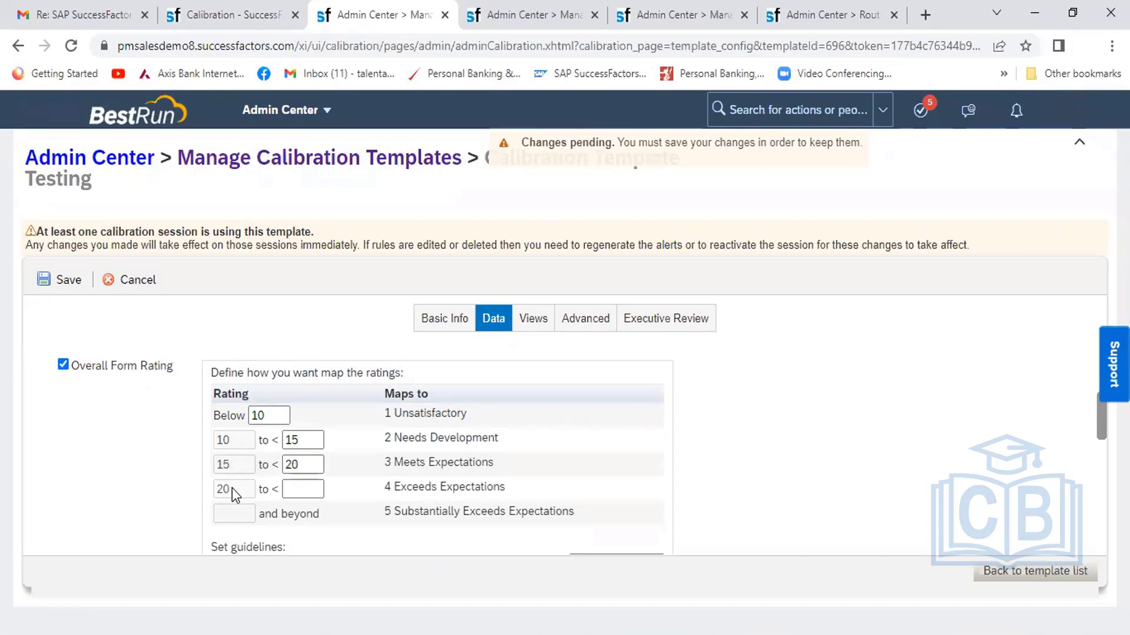
pyautogui.click(313, 492)
pyautogui.write('25')
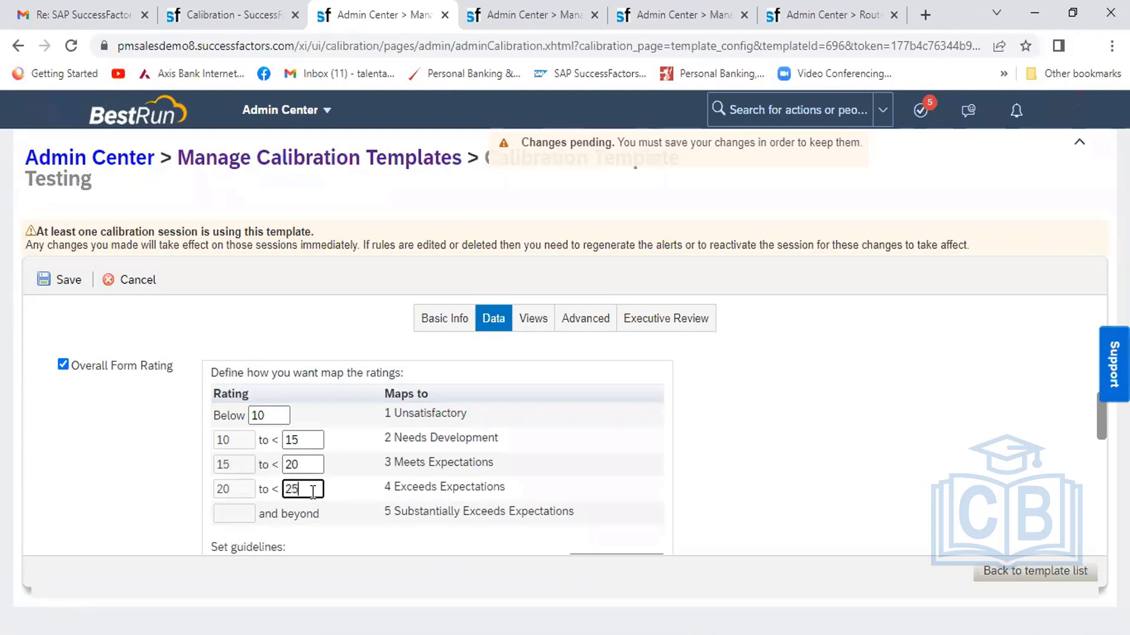
pyautogui.click(336, 507)
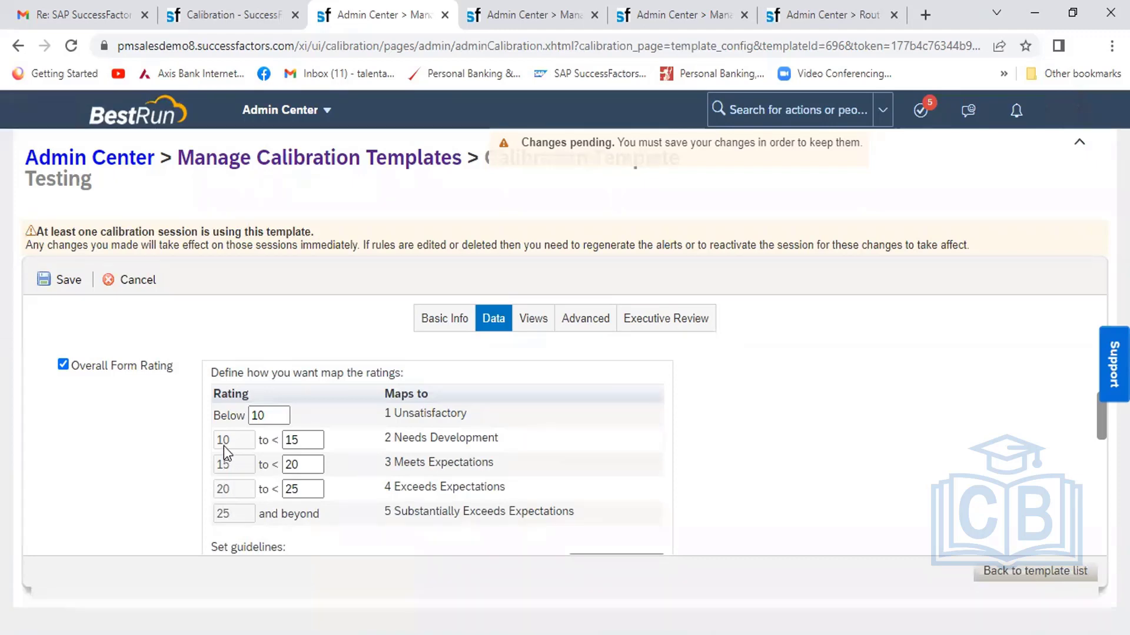
# - Change the upper limits to 20 for Needs Development, 30 for Meets Expectations and 40 for Exceeds Expectations
pyautogui.click(306, 437)
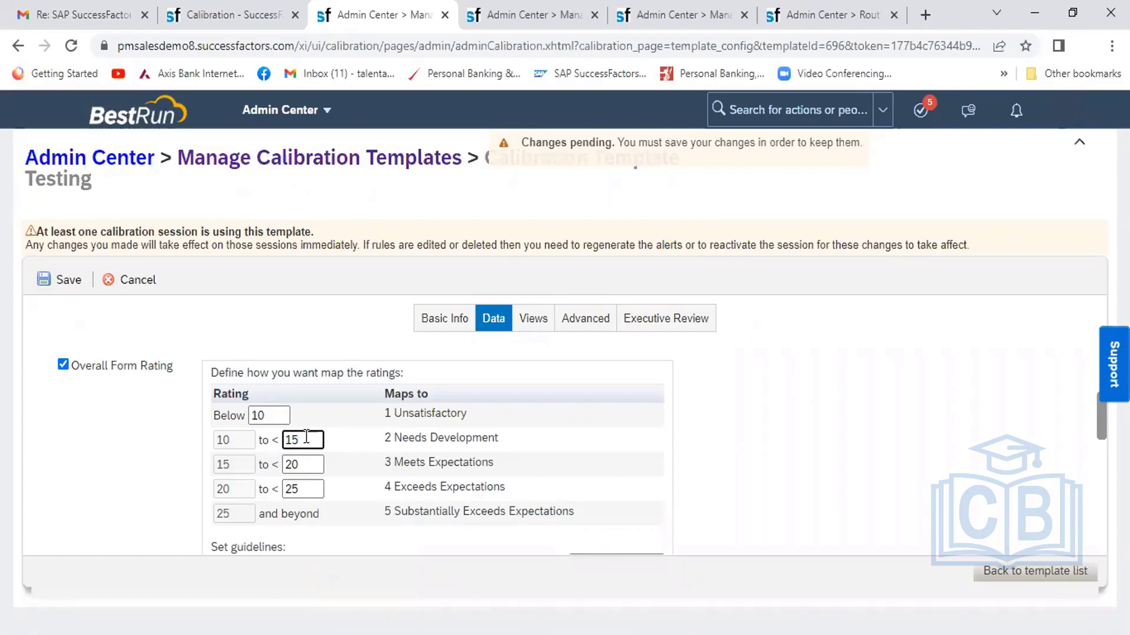
pyautogui.press('BackSpace')
pyautogui.press('BackSpace')
pyautogui.write('20')
pyautogui.click(307, 463)
pyautogui.press('BackSpace')
pyautogui.press('BackSpace')
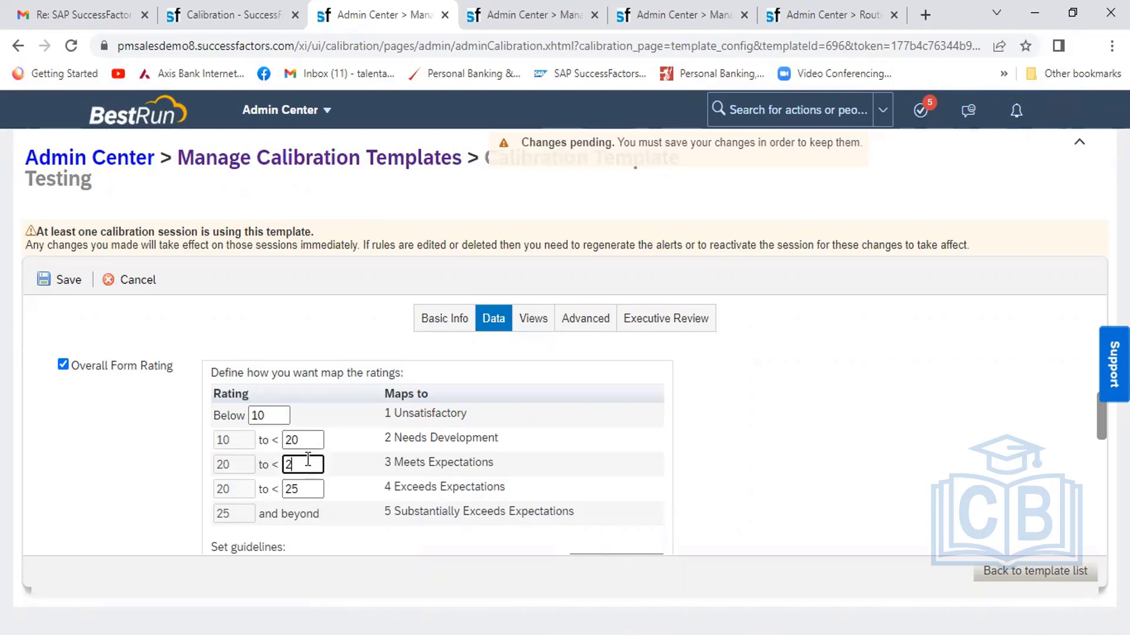
pyautogui.write('30')
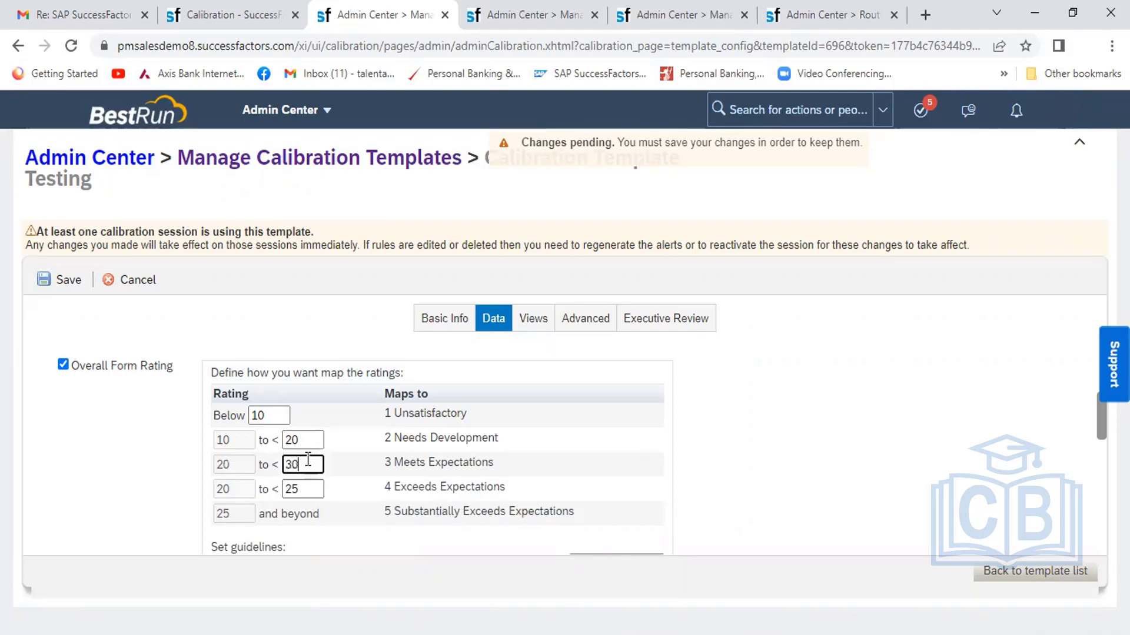
pyautogui.click(335, 488)
pyautogui.click(313, 490)
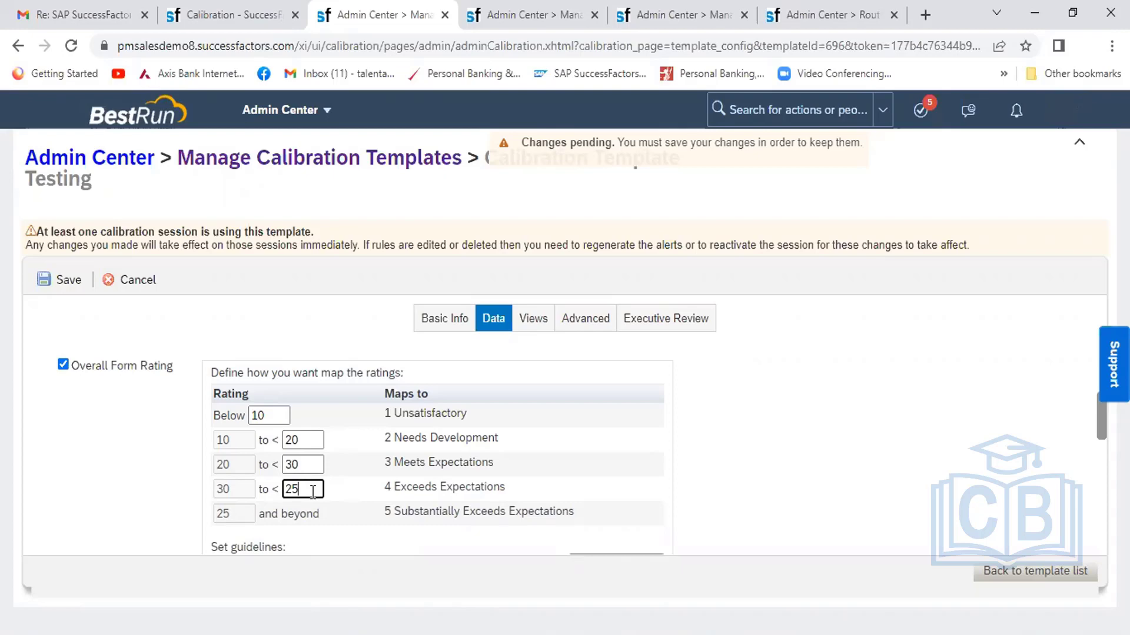
pyautogui.press('BackSpace')
pyautogui.press('BackSpace')
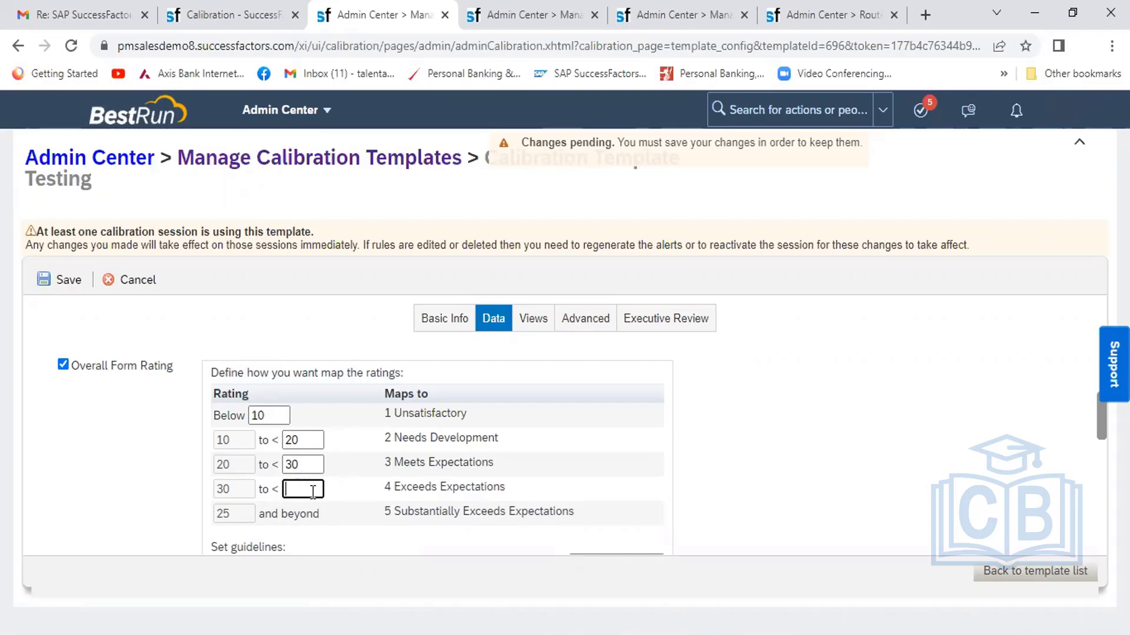
pyautogui.write('40')
pyautogui.click(350, 515)
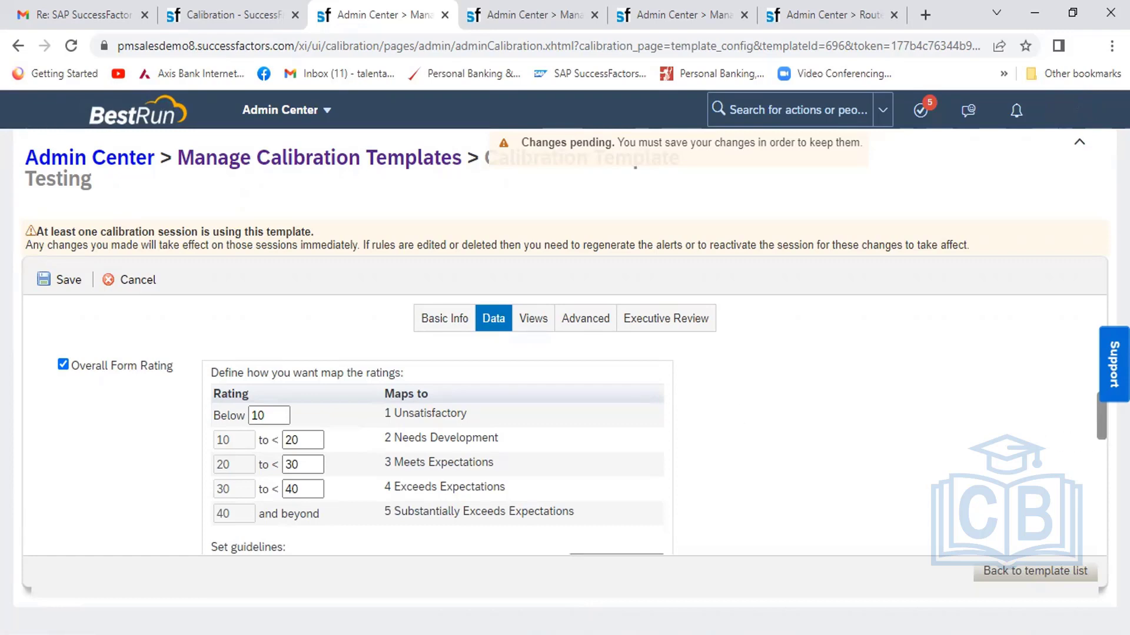
# - Review the template's data settings, then display its List View options
pyautogui.moveTo(1100, 418); pyautogui.dragTo(1095, 379)
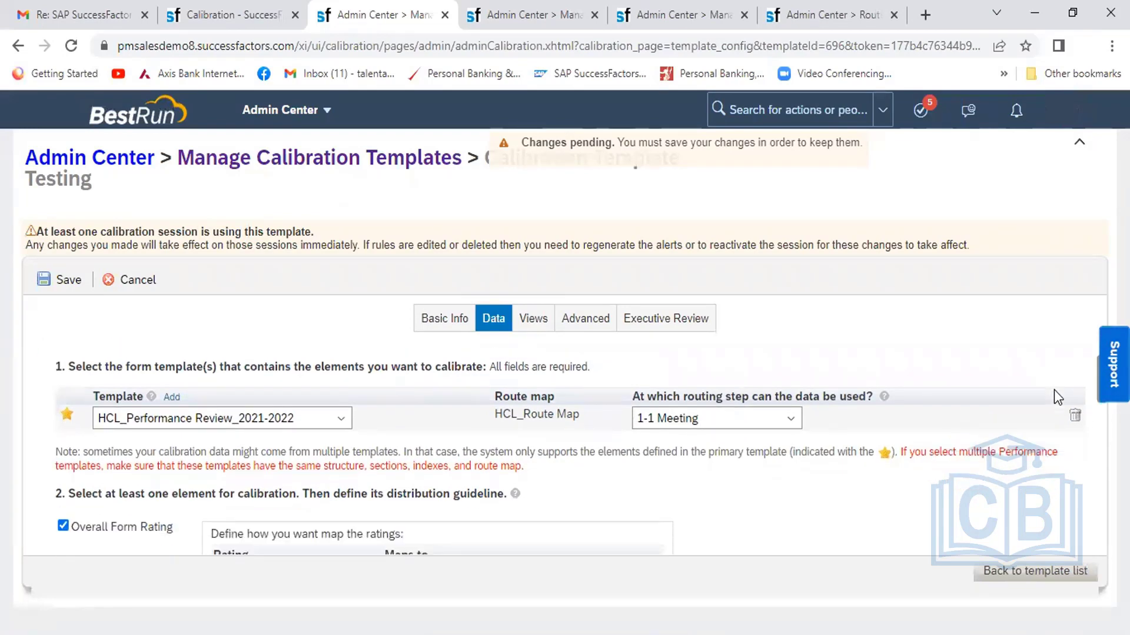
pyautogui.scroll(-2, 1054, 393)
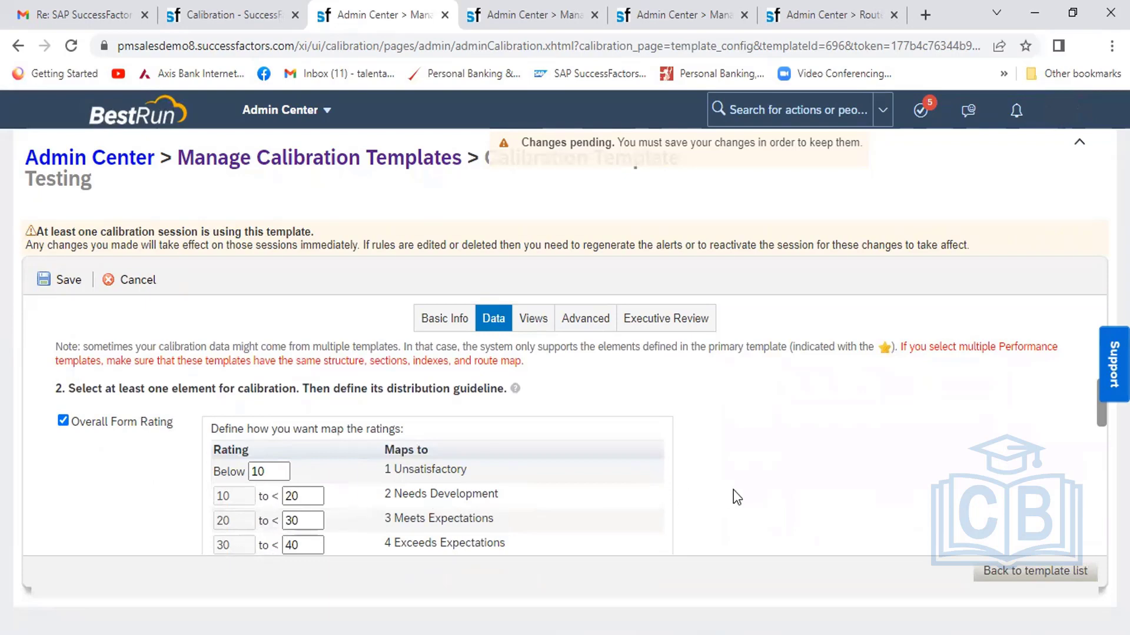
pyautogui.scroll(1, 737, 497)
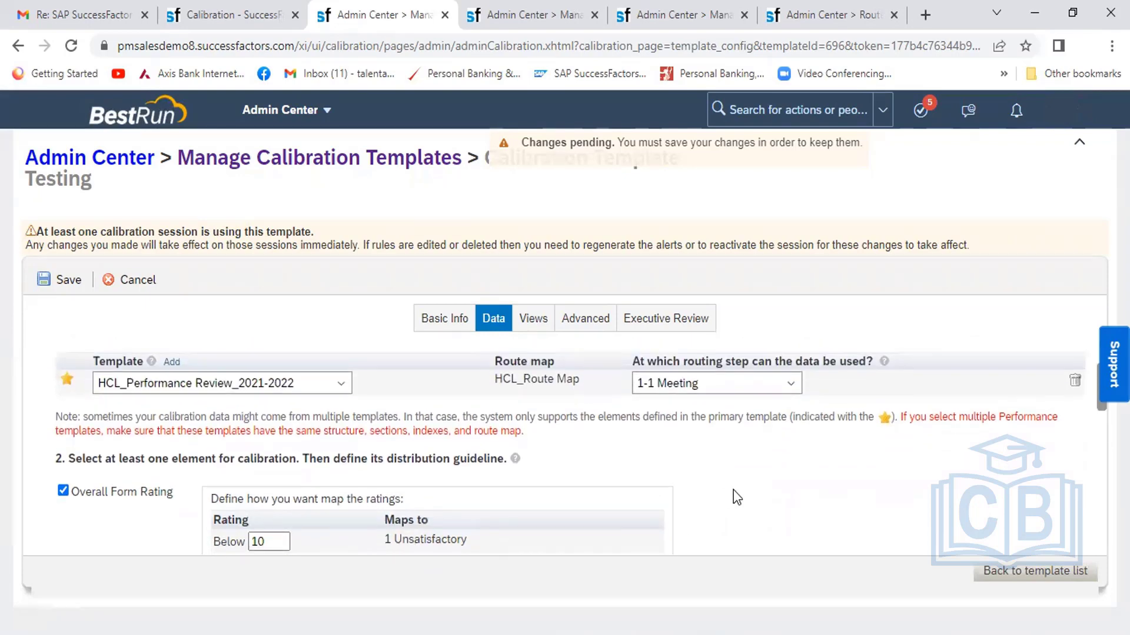
pyautogui.click(527, 321)
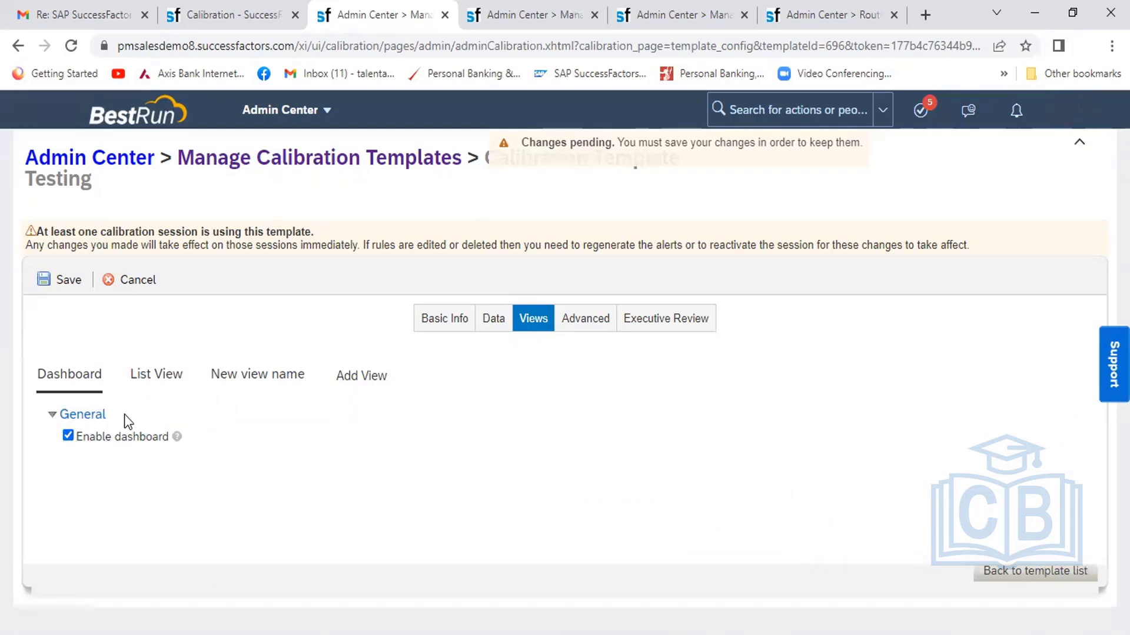
pyautogui.click(146, 380)
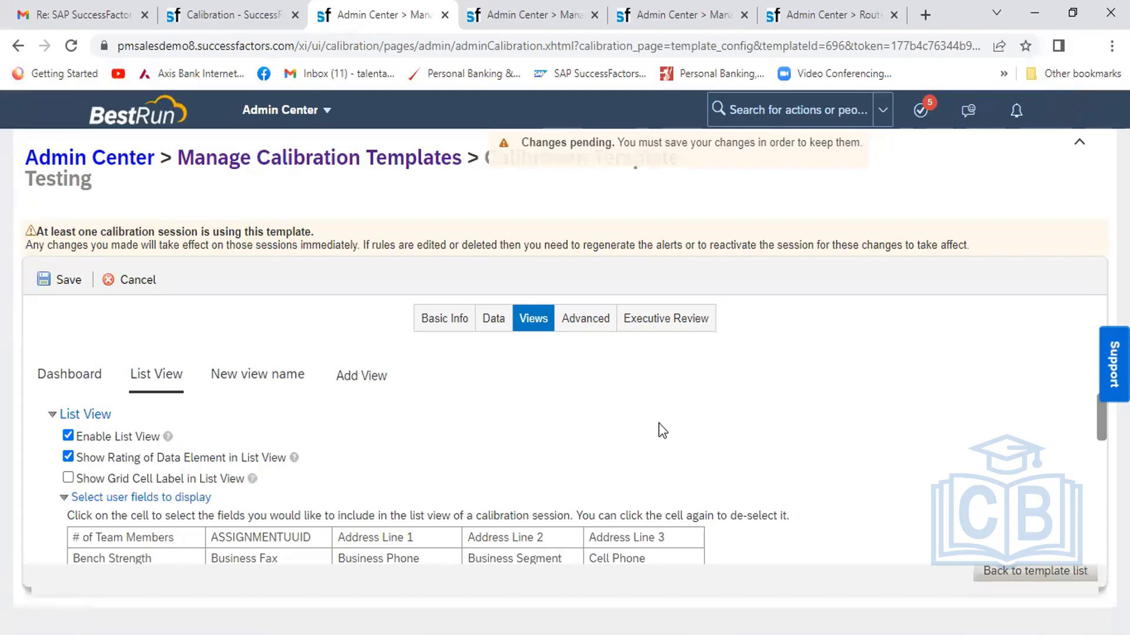
# - Include User Name among the user fields displayed in the calibration template's List View
pyautogui.scroll(-2, 658, 423)
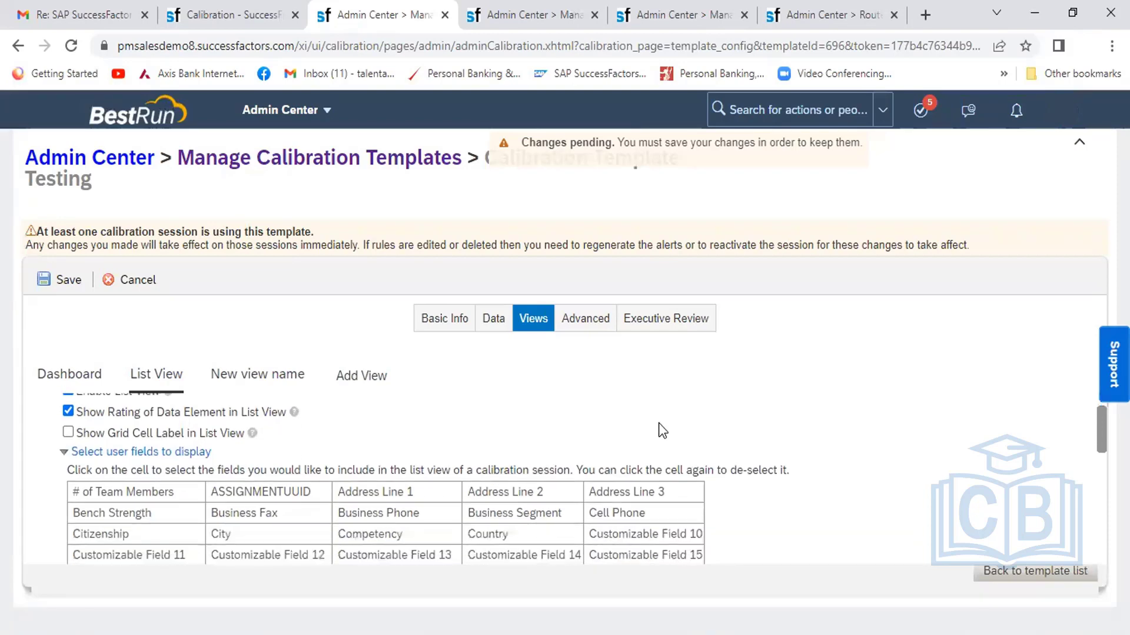
pyautogui.scroll(2, 658, 422)
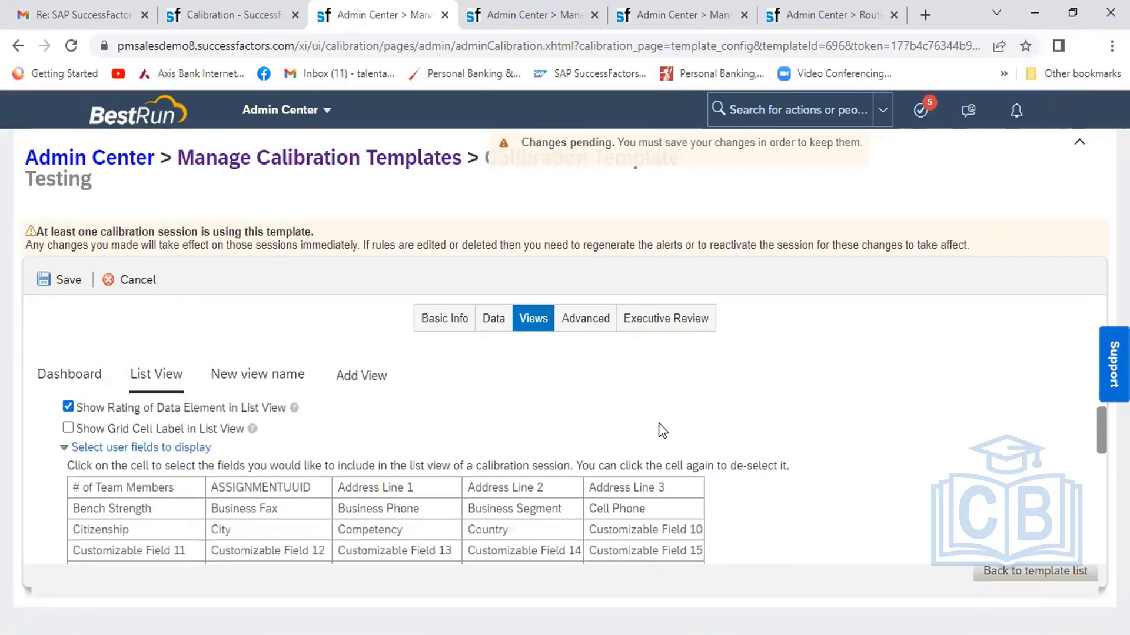
pyautogui.scroll(-3, 658, 422)
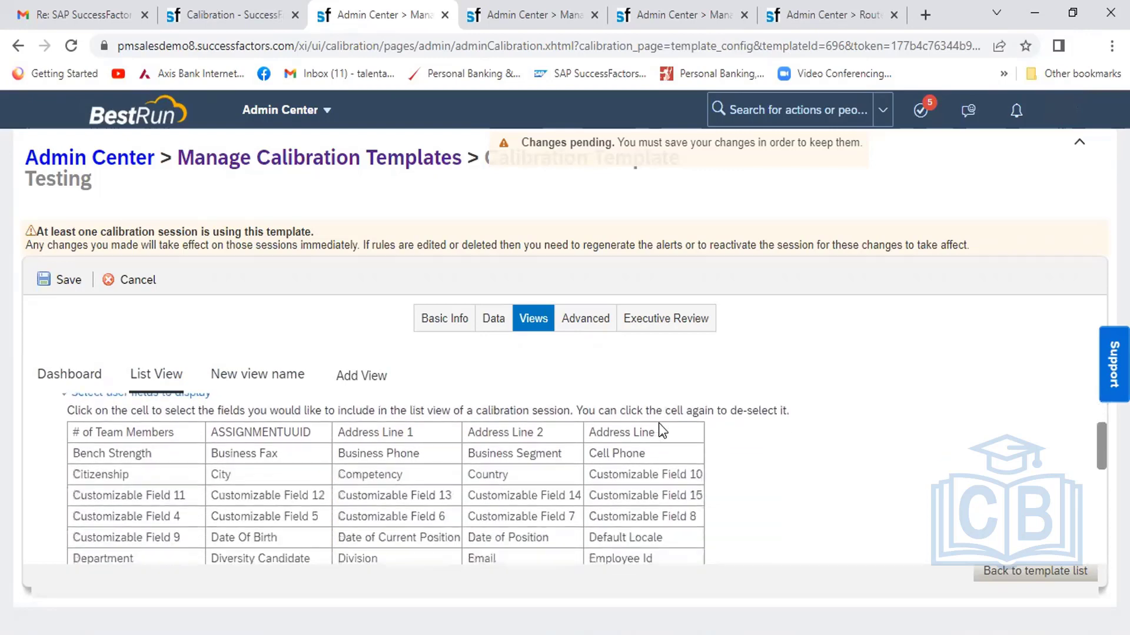
pyautogui.scroll(-1, 659, 422)
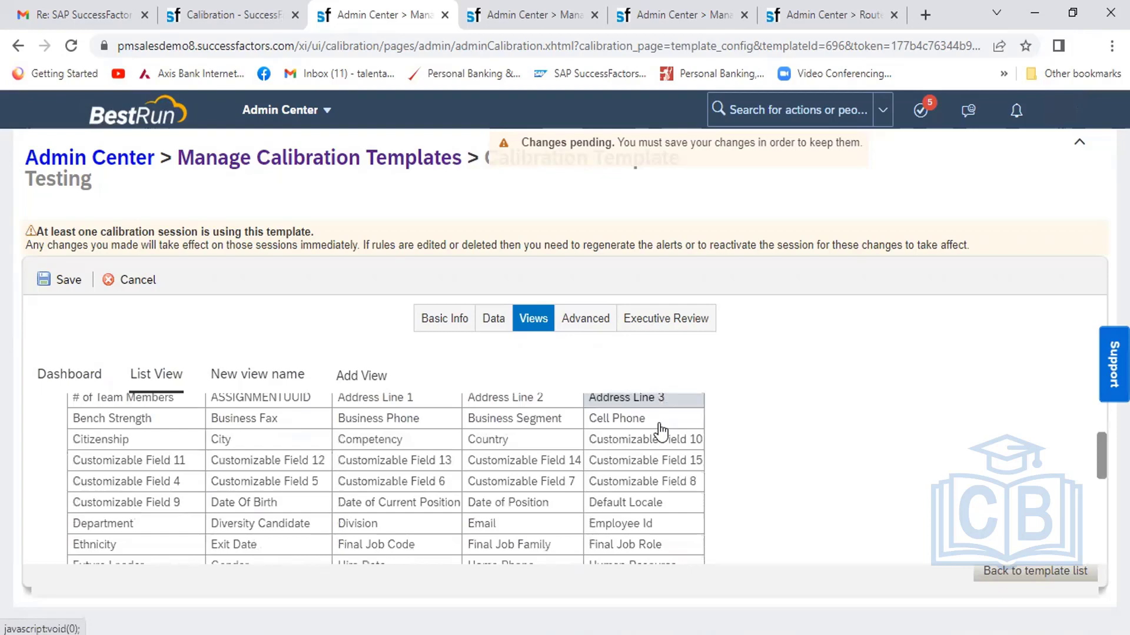
pyautogui.scroll(-2, 661, 433)
pyautogui.scroll(-4, 660, 432)
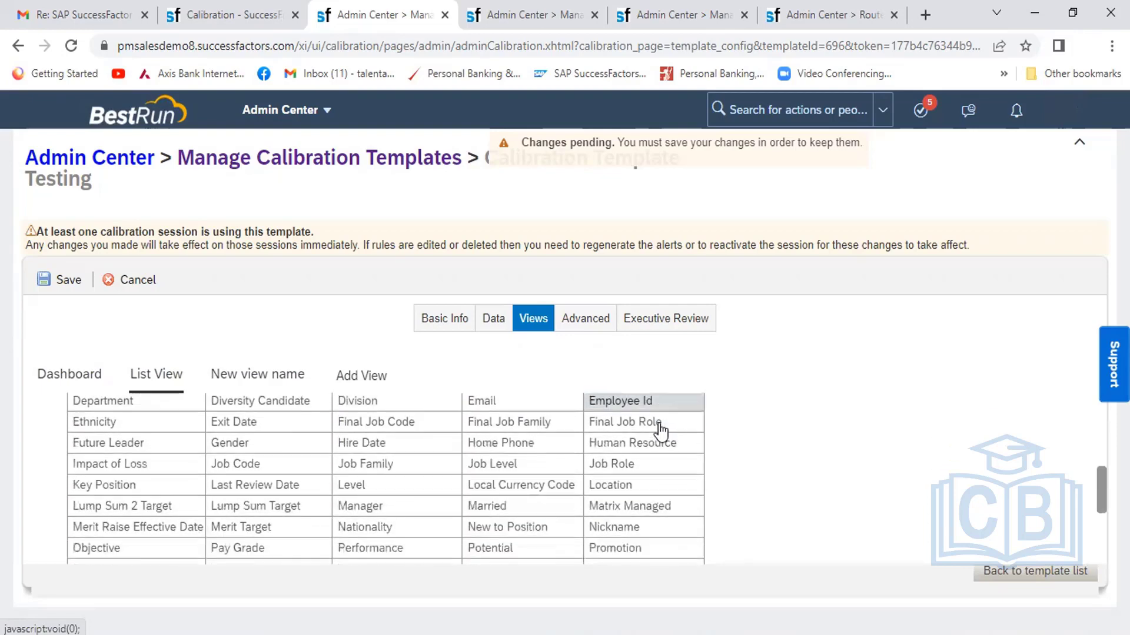
pyautogui.scroll(-3, 661, 433)
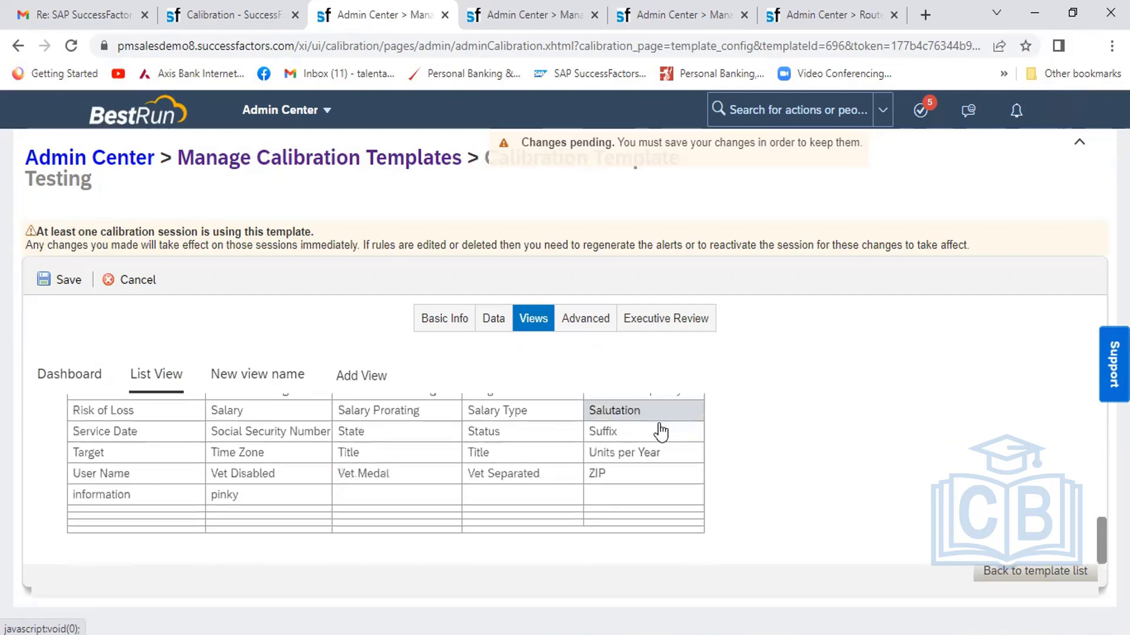
pyautogui.click(109, 477)
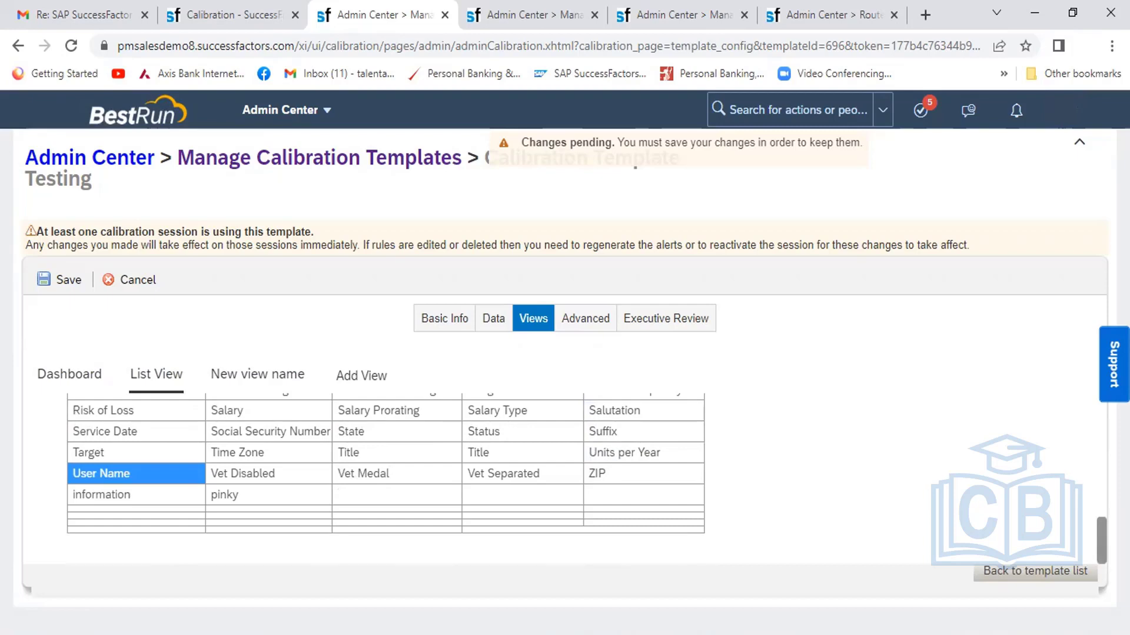
# - Add Gender and Job Code to the user fields displayed in the List View
pyautogui.scroll(3, 385, 478)
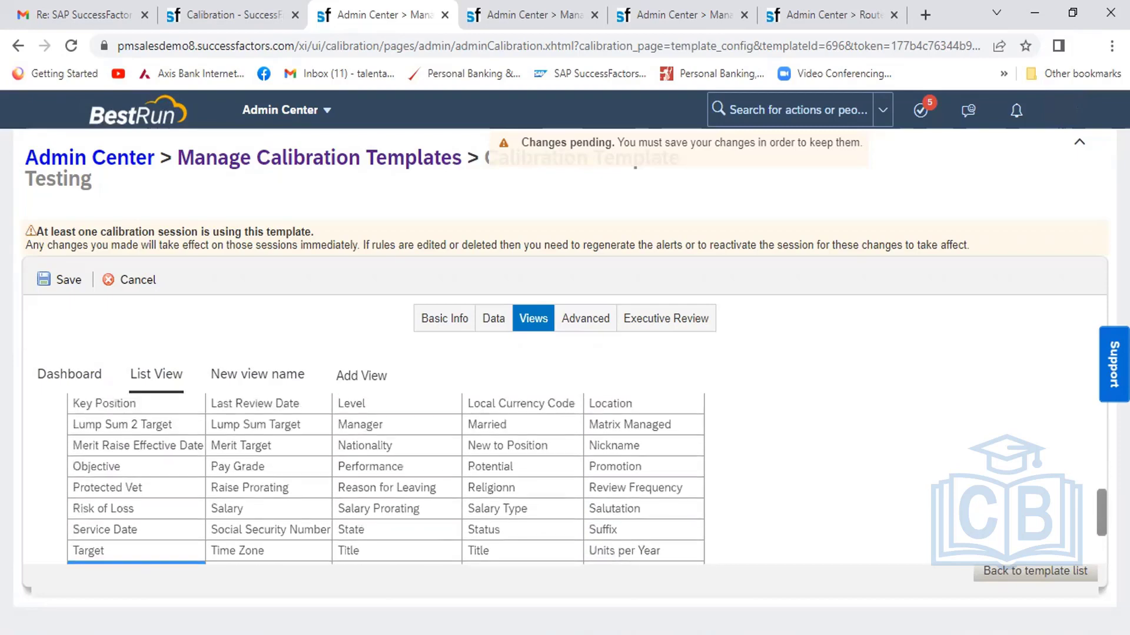
pyautogui.scroll(3, 385, 478)
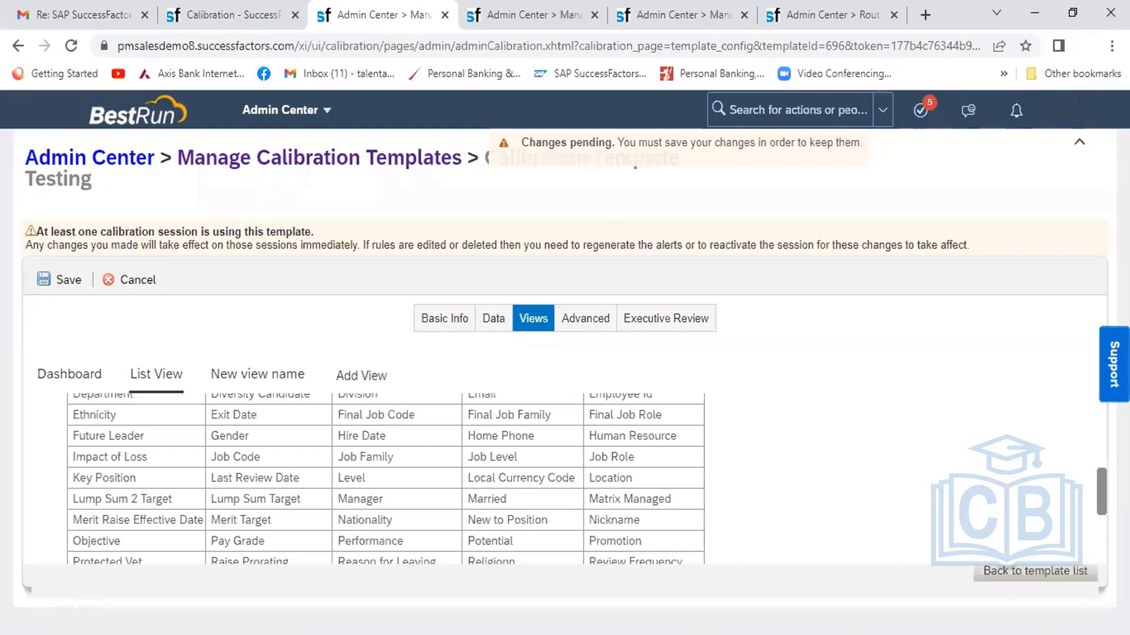
pyautogui.scroll(4, 386, 478)
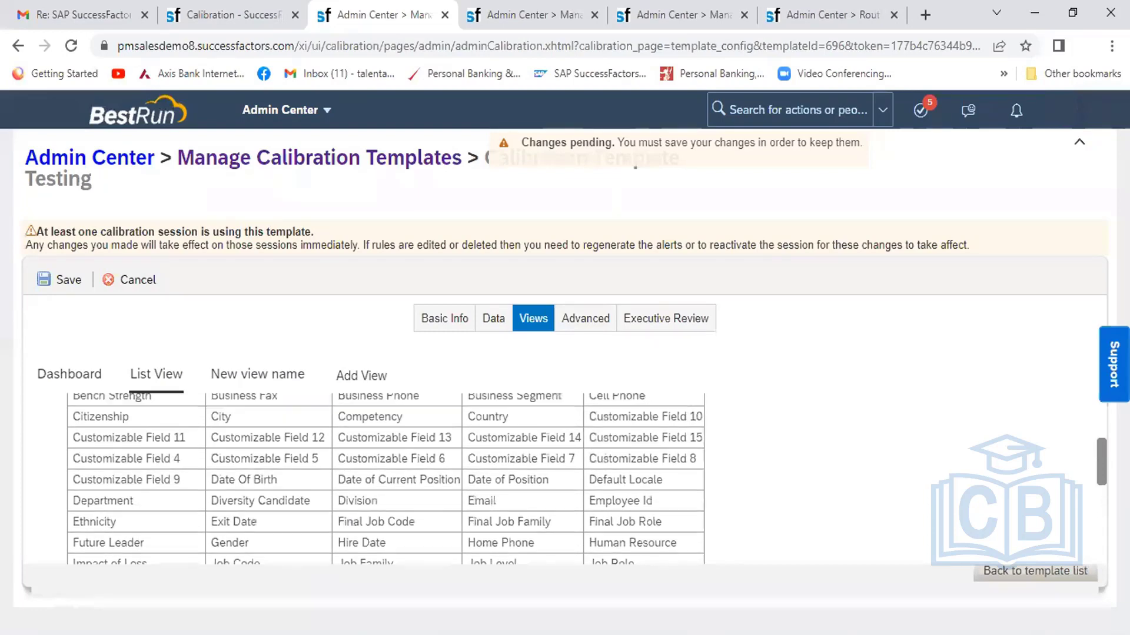
pyautogui.moveTo(1099, 443); pyautogui.dragTo(1093, 481)
pyautogui.scroll(-1, 1097, 445)
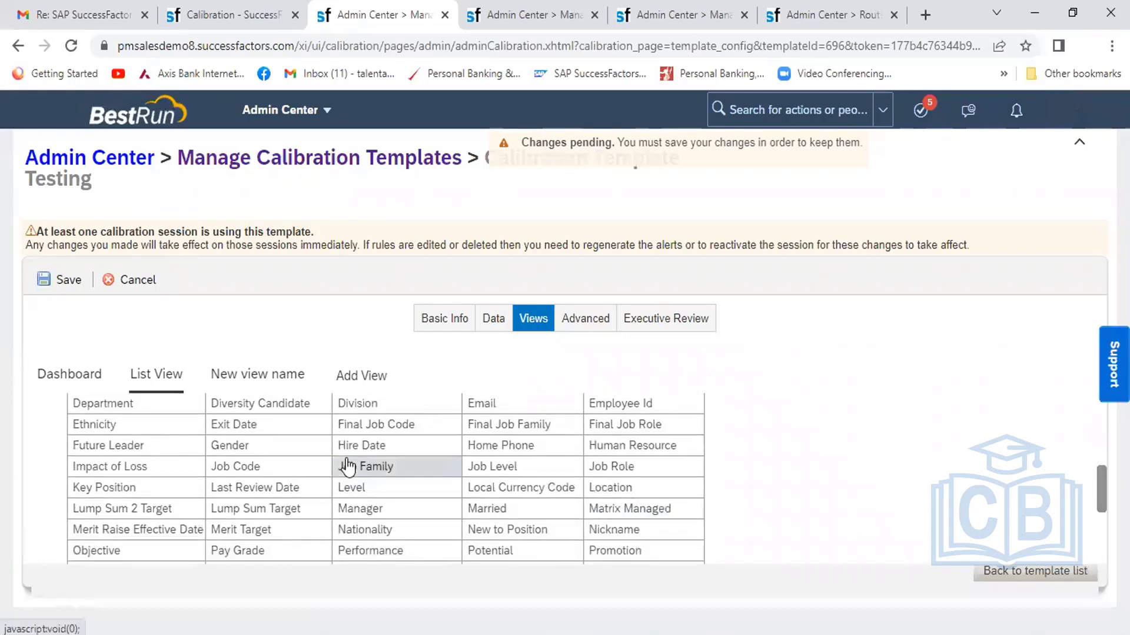
pyautogui.click(245, 452)
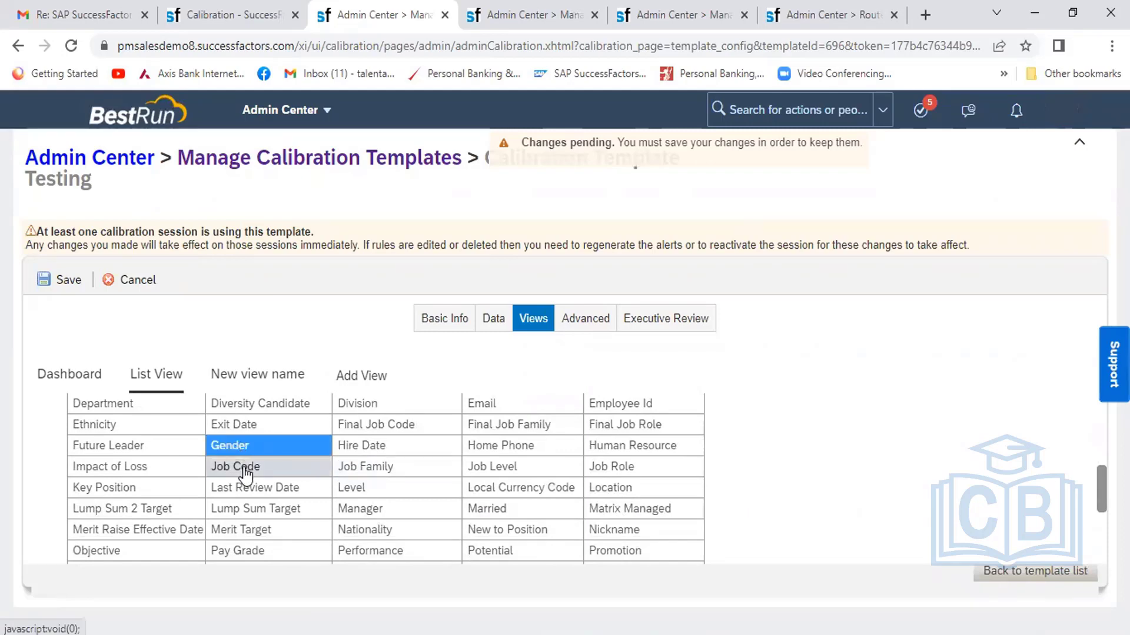
pyautogui.click(246, 473)
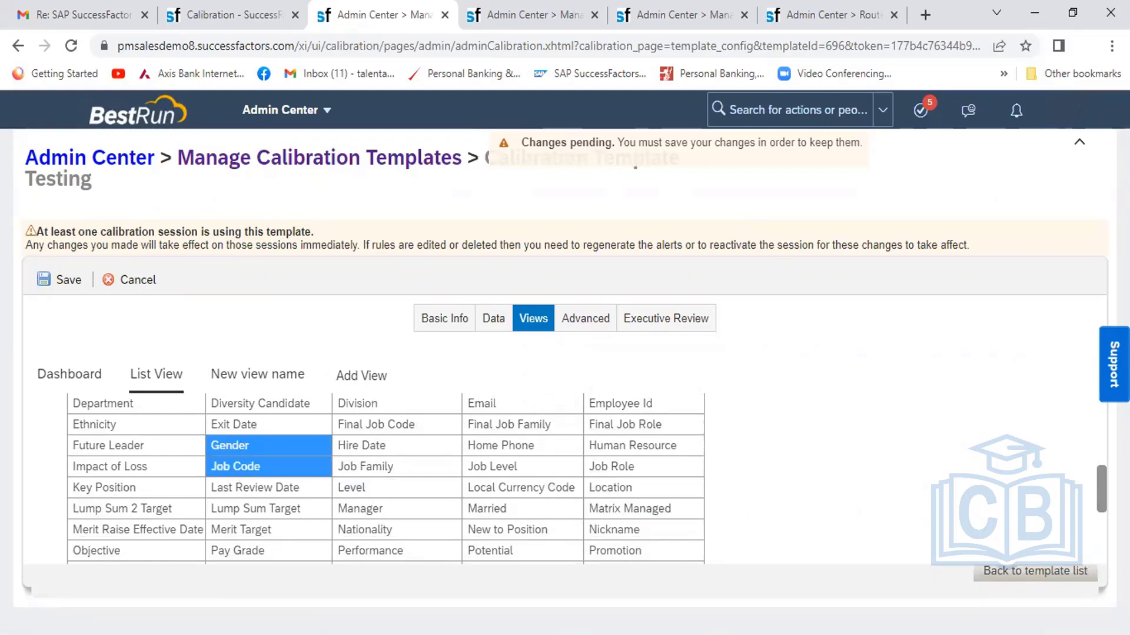
# - Add Employee Id, Job Role, Location, Email, Division and Hire Date to the List View's displayed user fields
pyautogui.moveTo(1101, 488); pyautogui.dragTo(1081, 505)
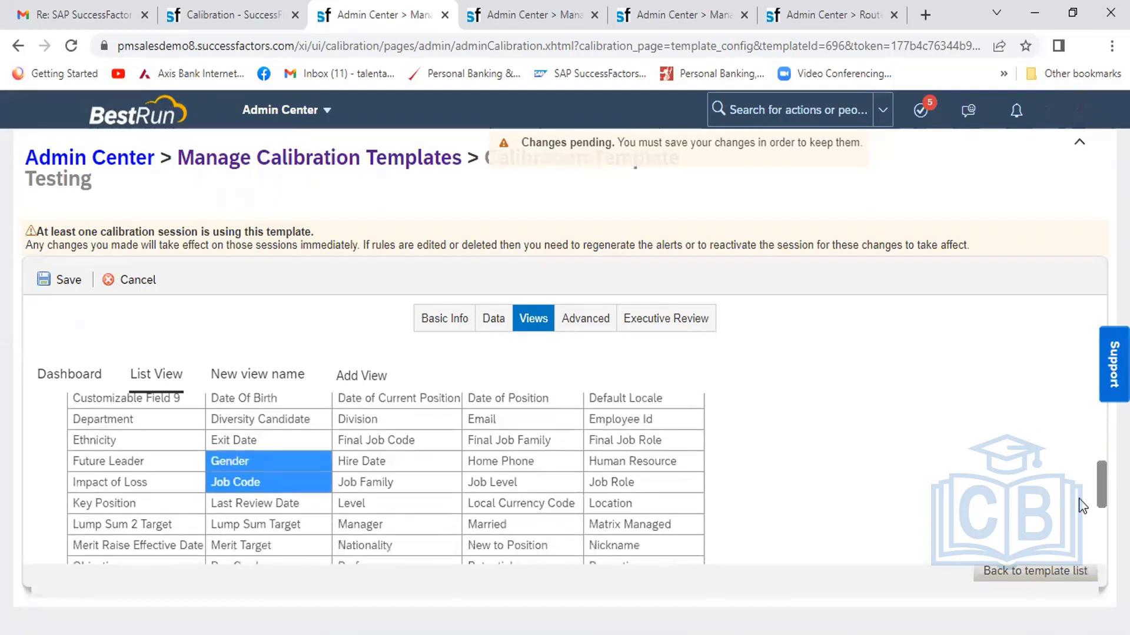
pyautogui.click(614, 425)
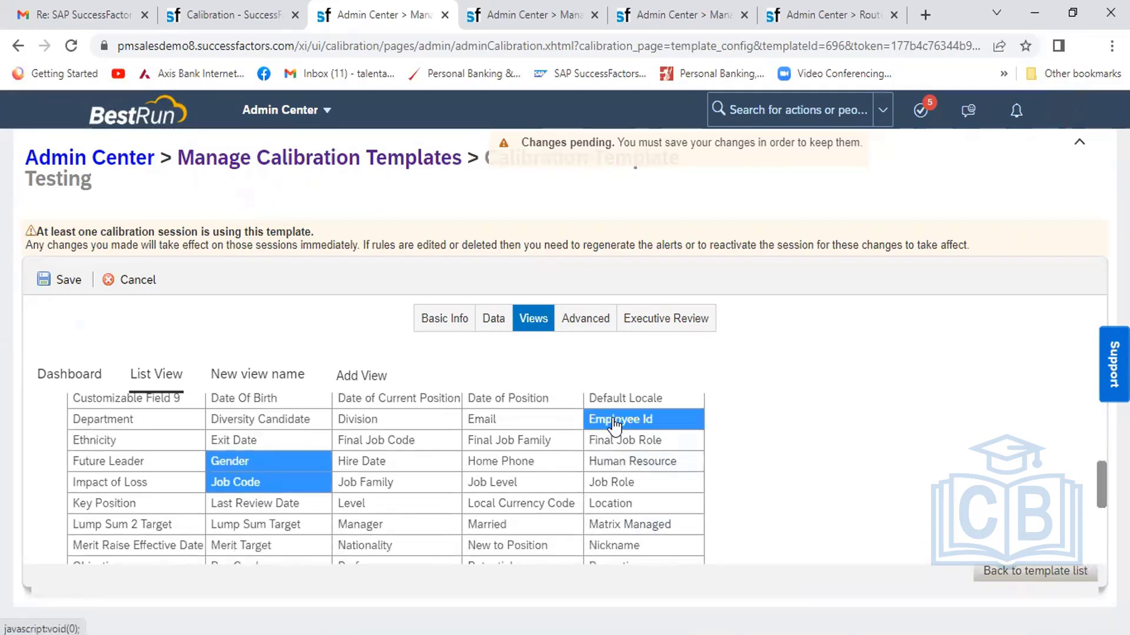
pyautogui.click(604, 487)
pyautogui.click(605, 509)
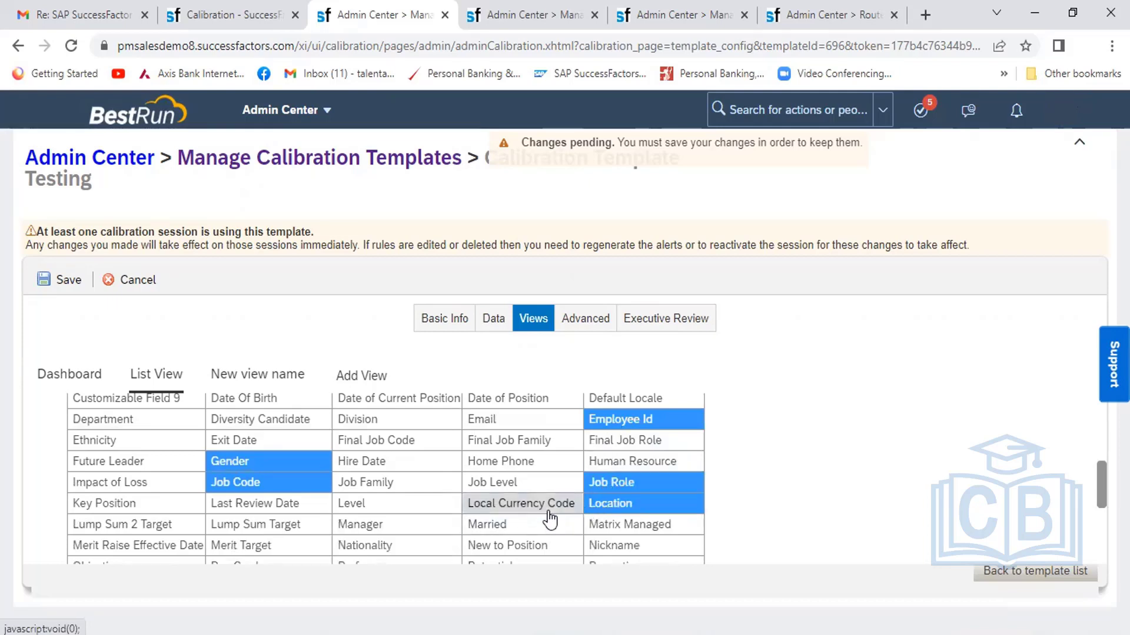
pyautogui.click(497, 421)
pyautogui.click(418, 422)
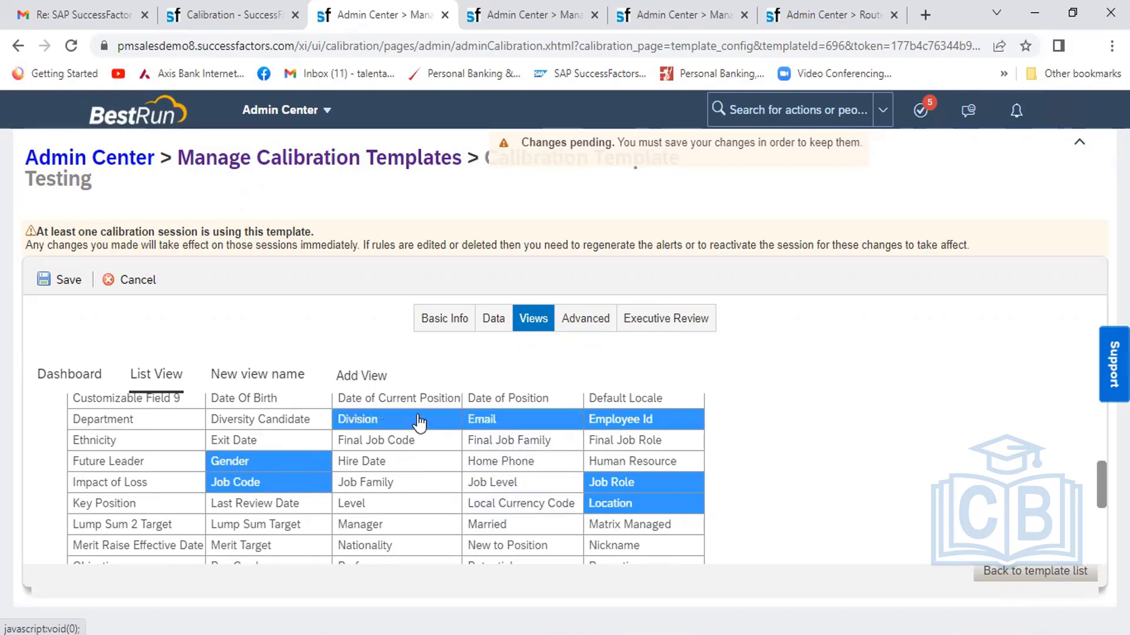
pyautogui.click(396, 465)
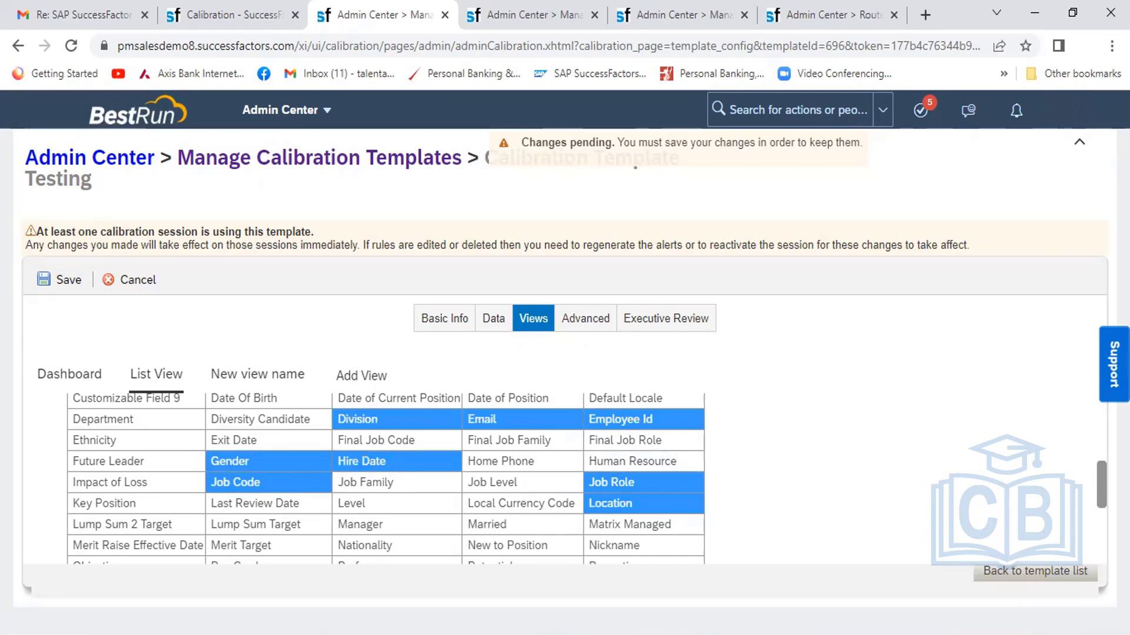
# - Open the settings of the "New view name" view and bring its calibration elements into view
pyautogui.scroll(3, 1097, 451)
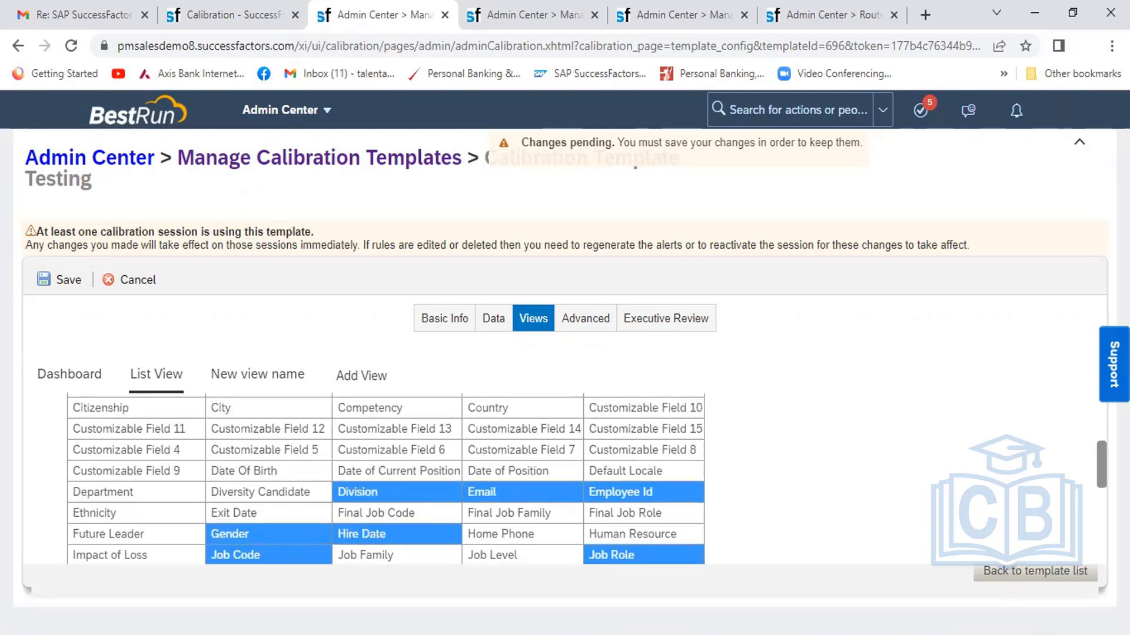
pyautogui.scroll(1, 1098, 451)
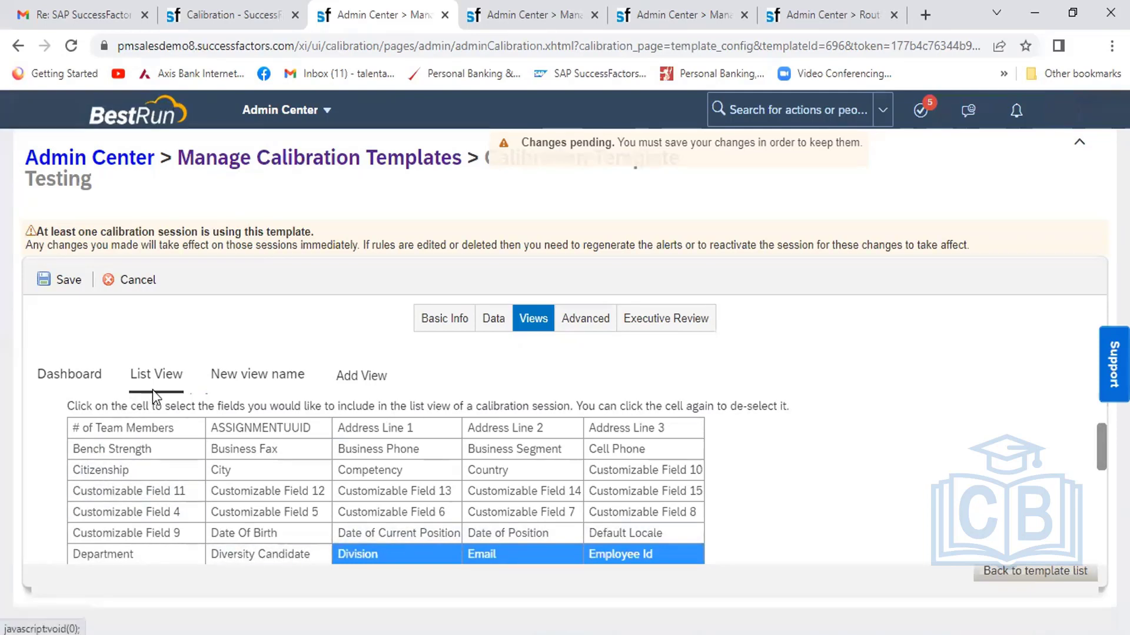
pyautogui.click(235, 380)
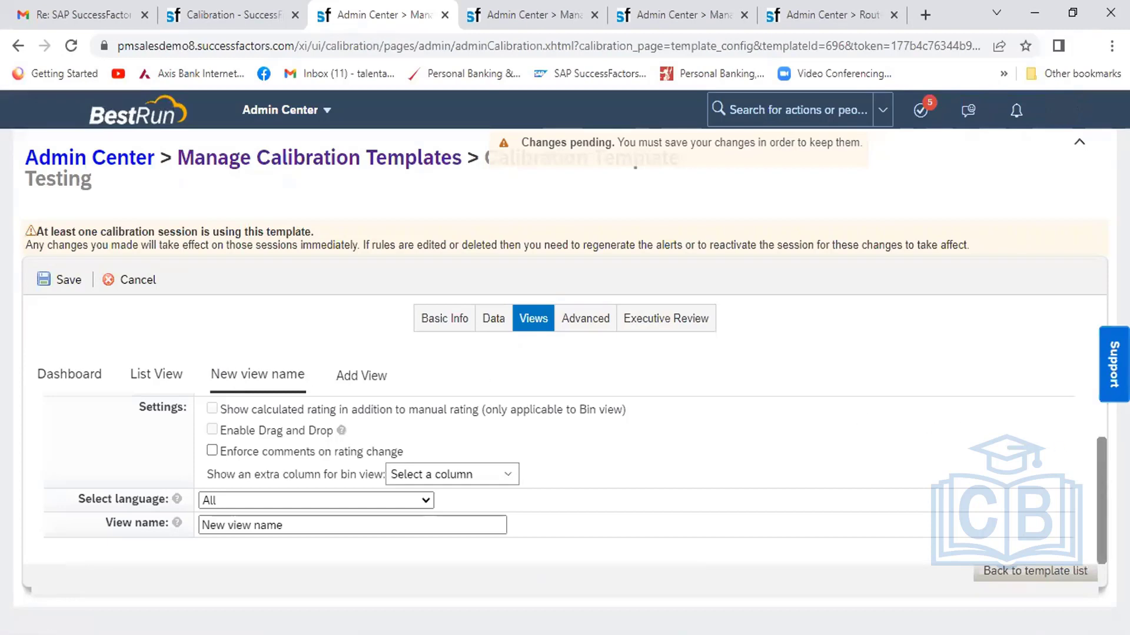
pyautogui.scroll(1, 1096, 461)
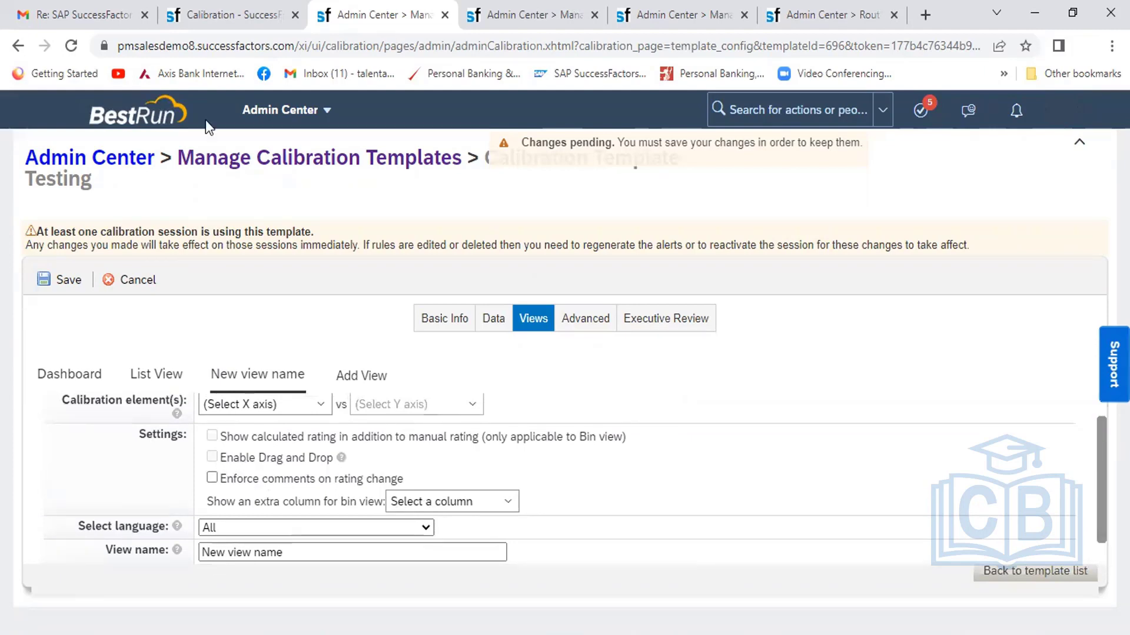
# - Check the Calibration sessions list and try to open the template's Data settings, ending back on the new view's settings
pyautogui.click(223, 15)
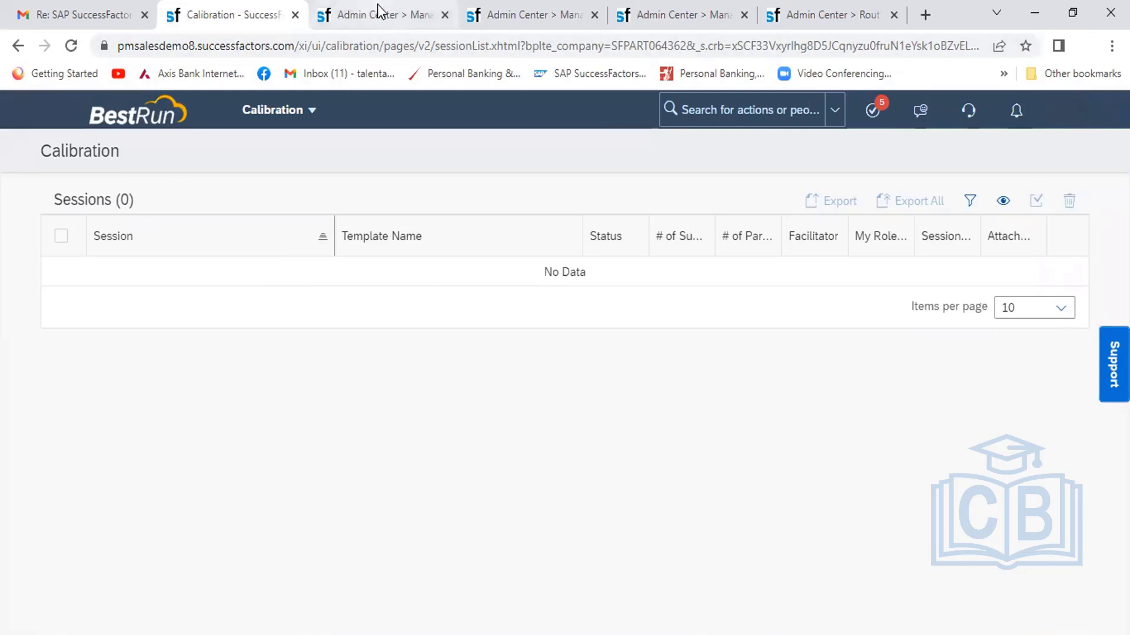
pyautogui.click(380, 11)
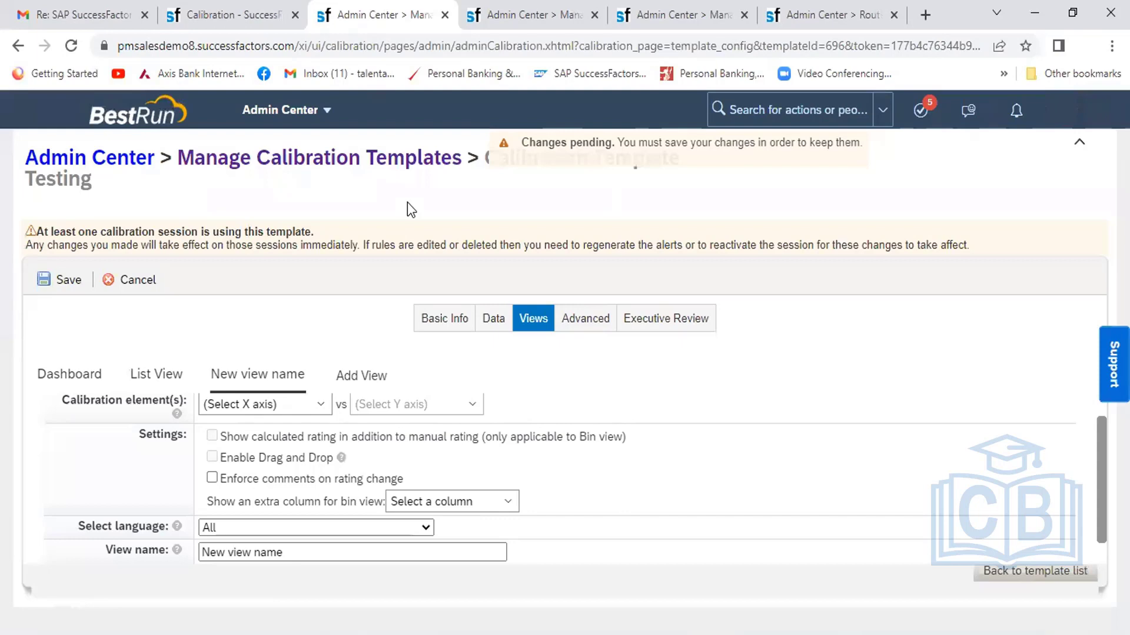
pyautogui.click(488, 322)
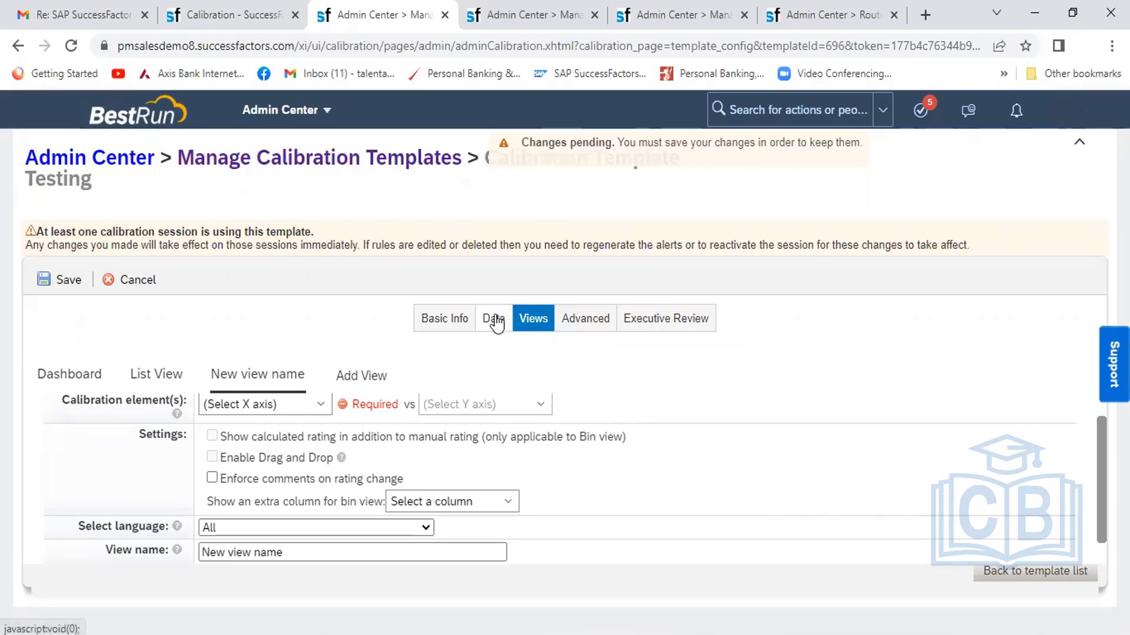
pyautogui.click(225, 16)
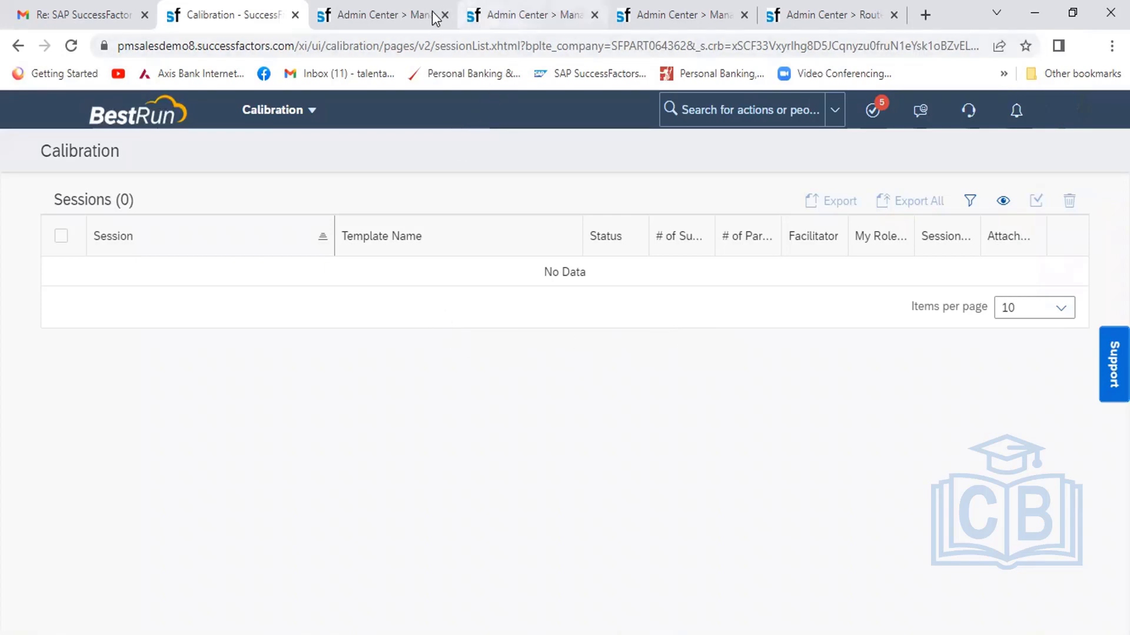
pyautogui.click(414, 16)
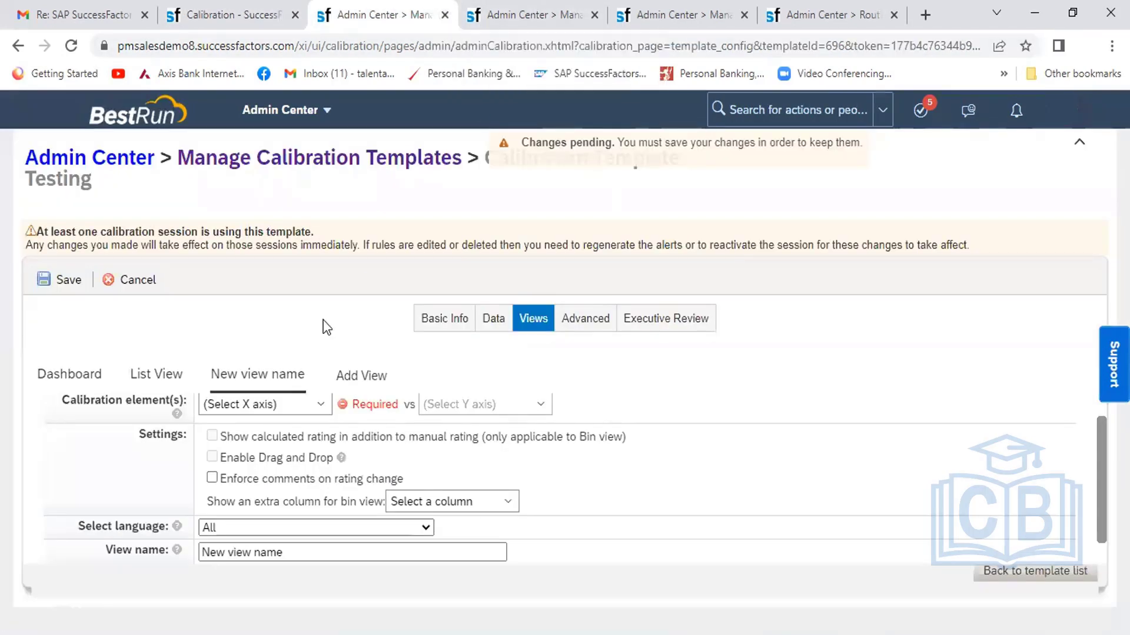
# - Enable "Enforce comments on rating change" for the new view
pyautogui.click(213, 479)
pyautogui.click(212, 478)
pyautogui.click(212, 478)
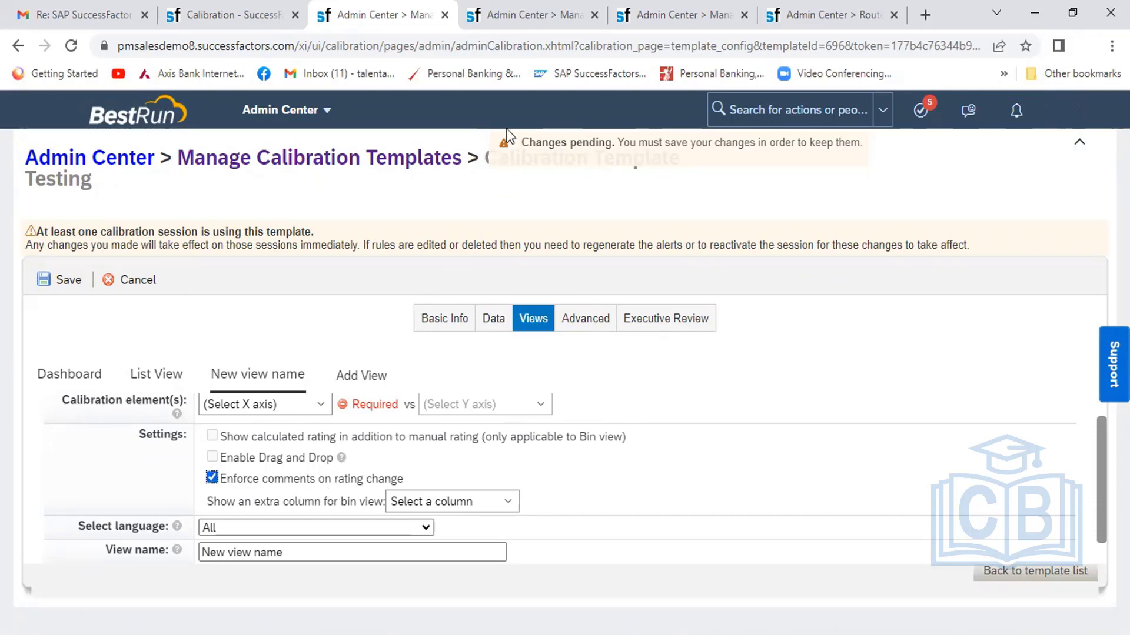
# - Review the Calibration sessions list and the Manage Calibration Sessions page, and return to the new view's settings in the template
pyautogui.click(238, 17)
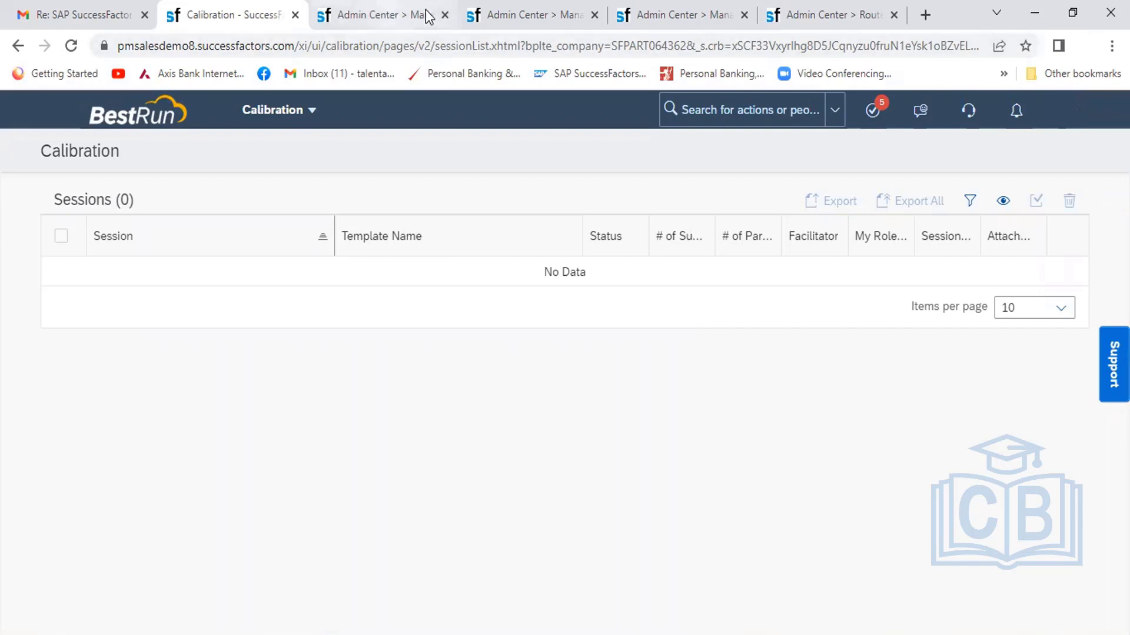
pyautogui.click(531, 18)
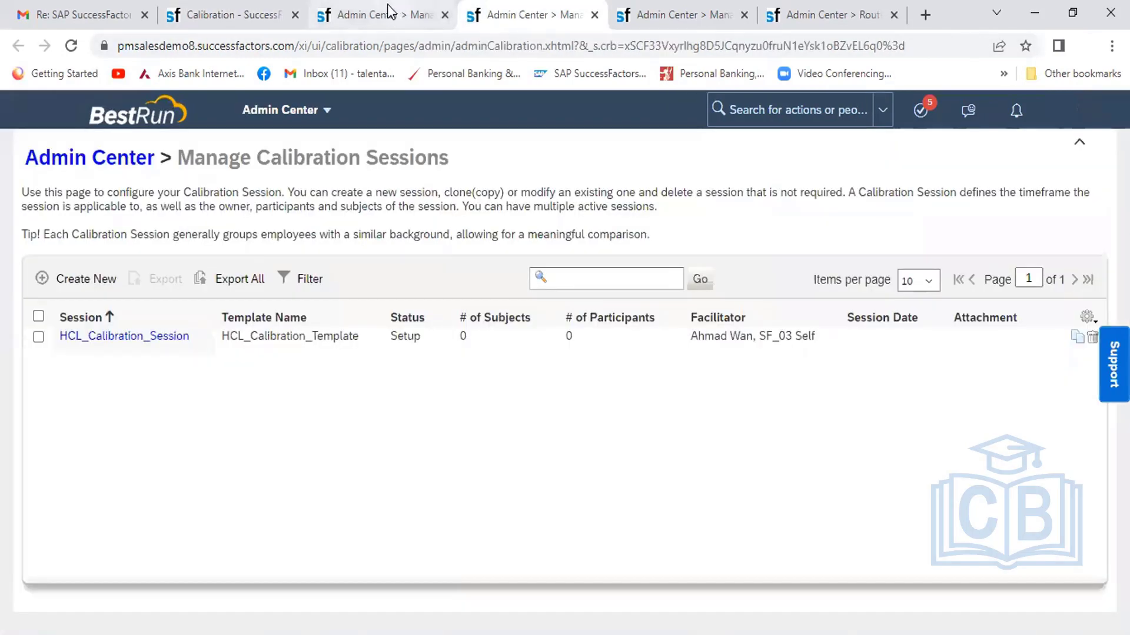
pyautogui.click(387, 6)
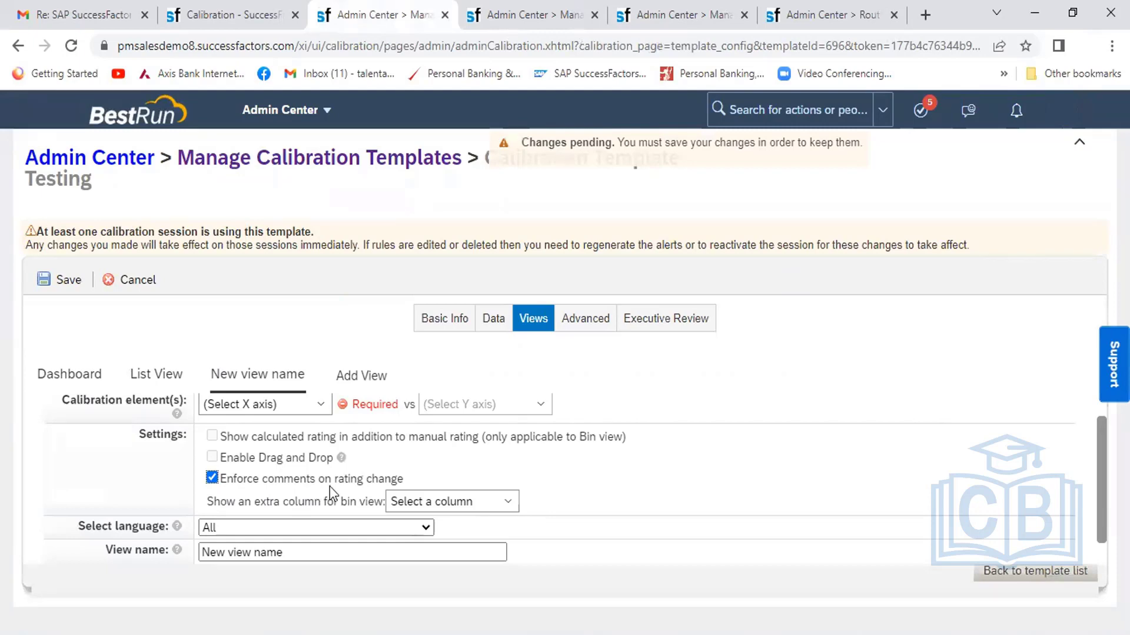
pyautogui.click(222, 18)
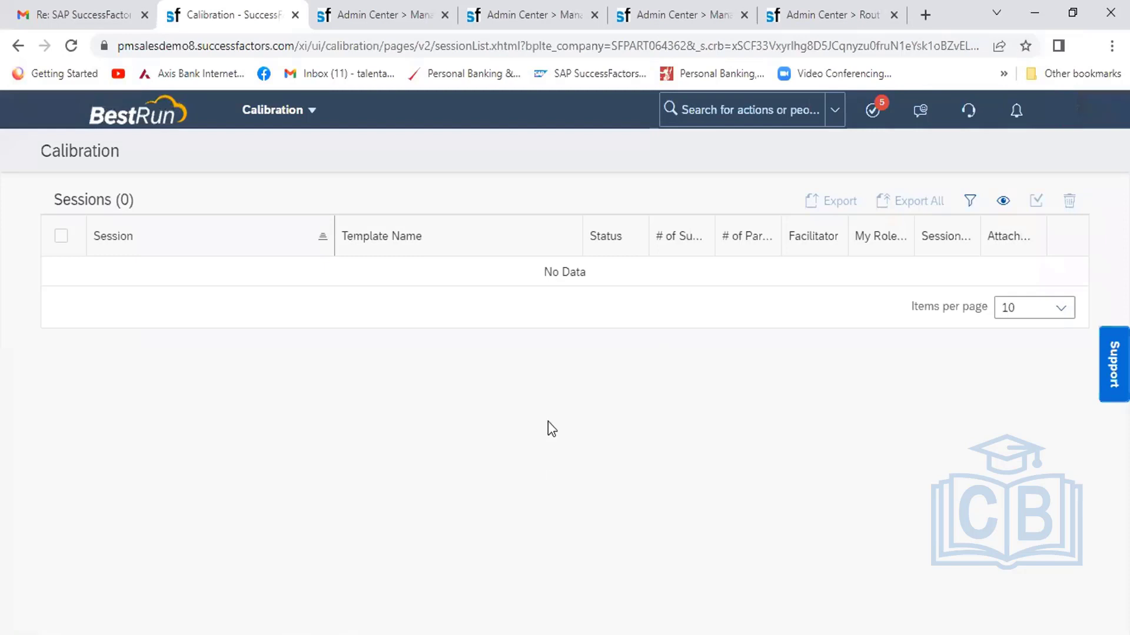
pyautogui.click(380, 14)
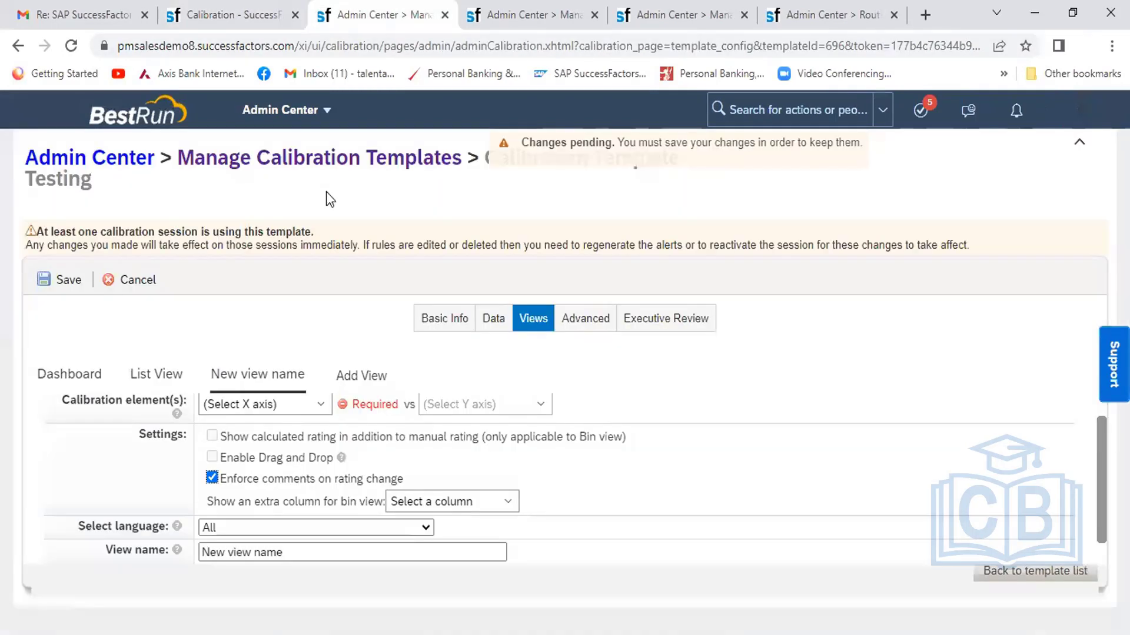
pyautogui.click(213, 478)
pyautogui.click(256, 7)
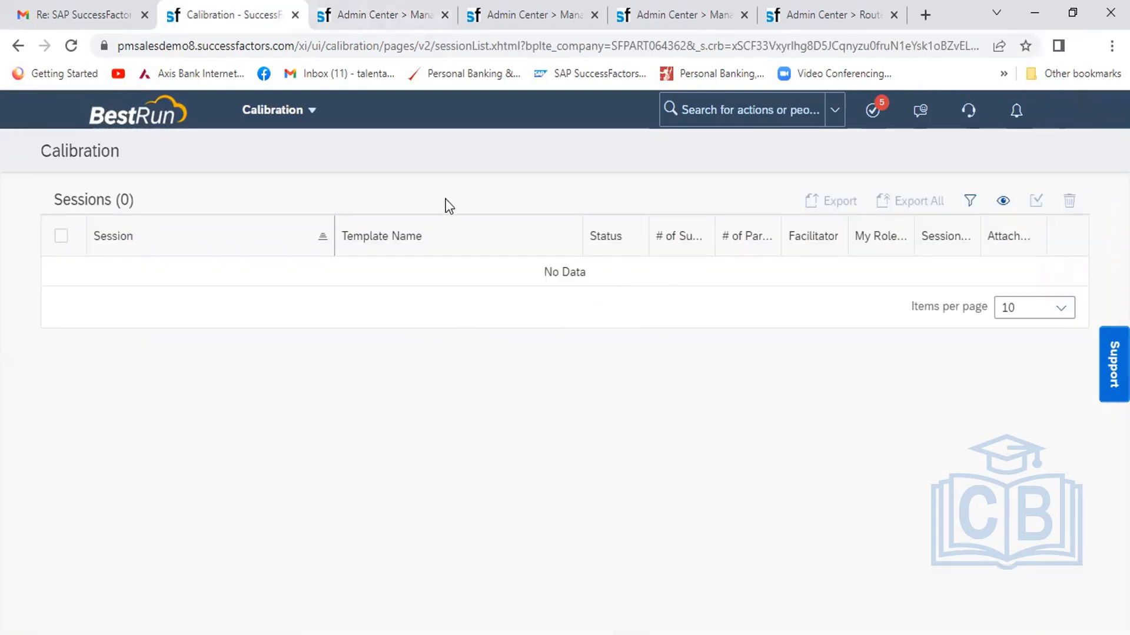
pyautogui.click(366, 20)
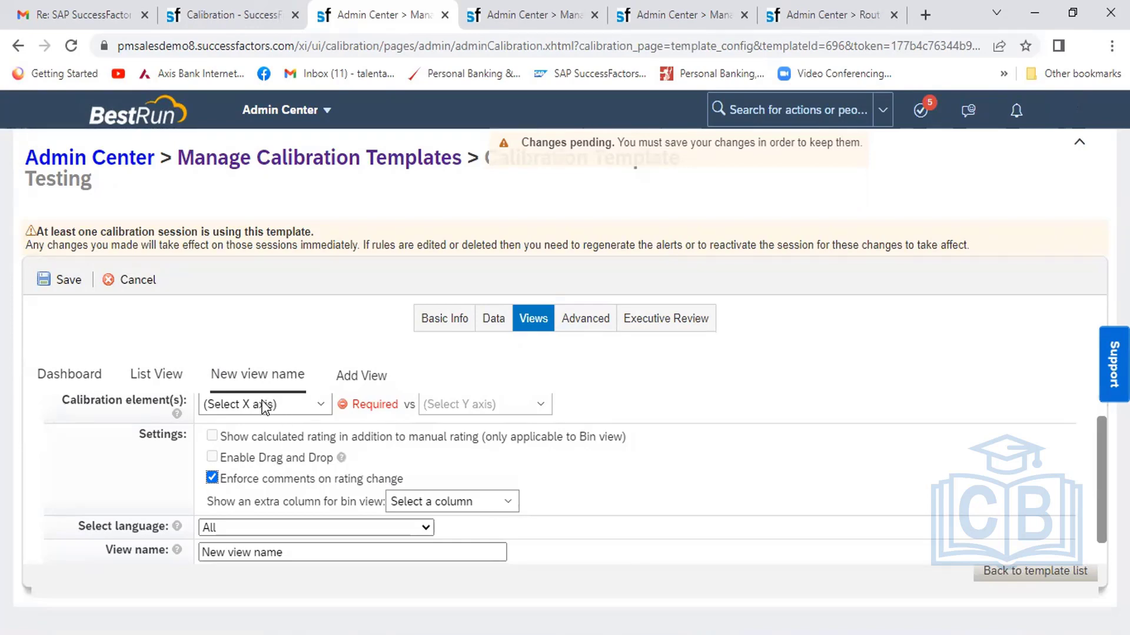
# - Set the X axis calibration element of the new view to Overall Form Rating
pyautogui.click(325, 400)
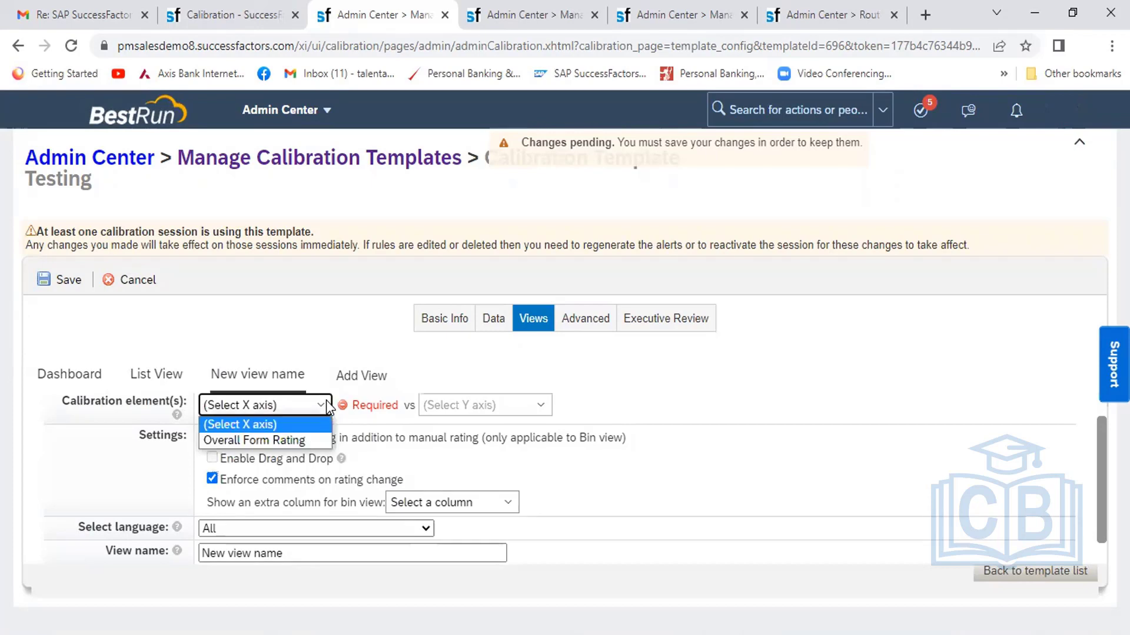
pyautogui.click(303, 440)
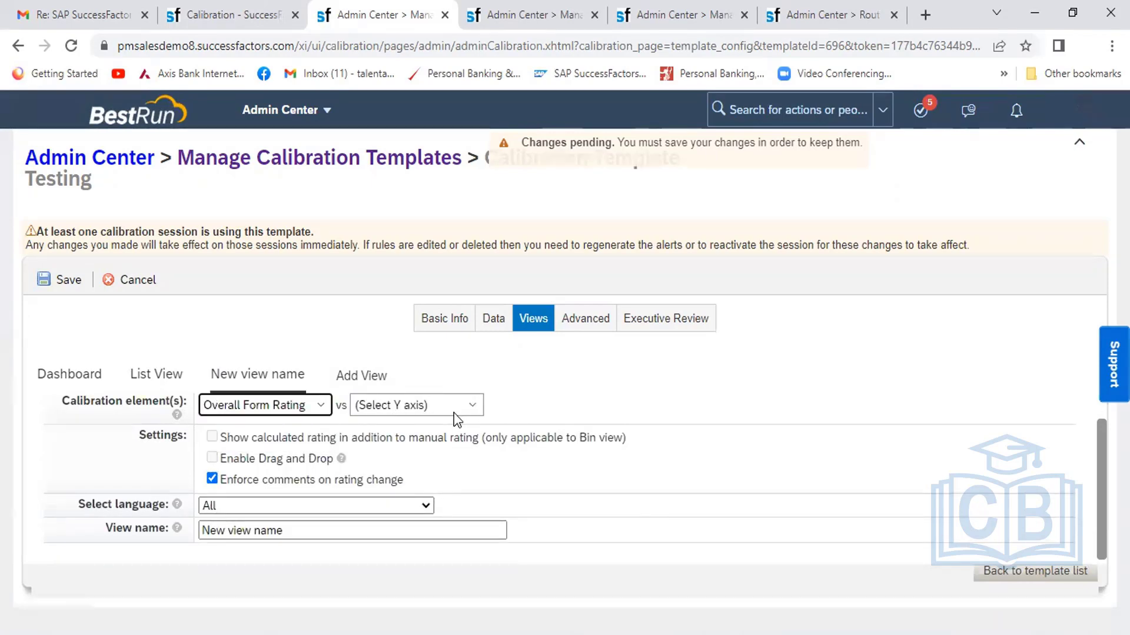
pyautogui.click(705, 463)
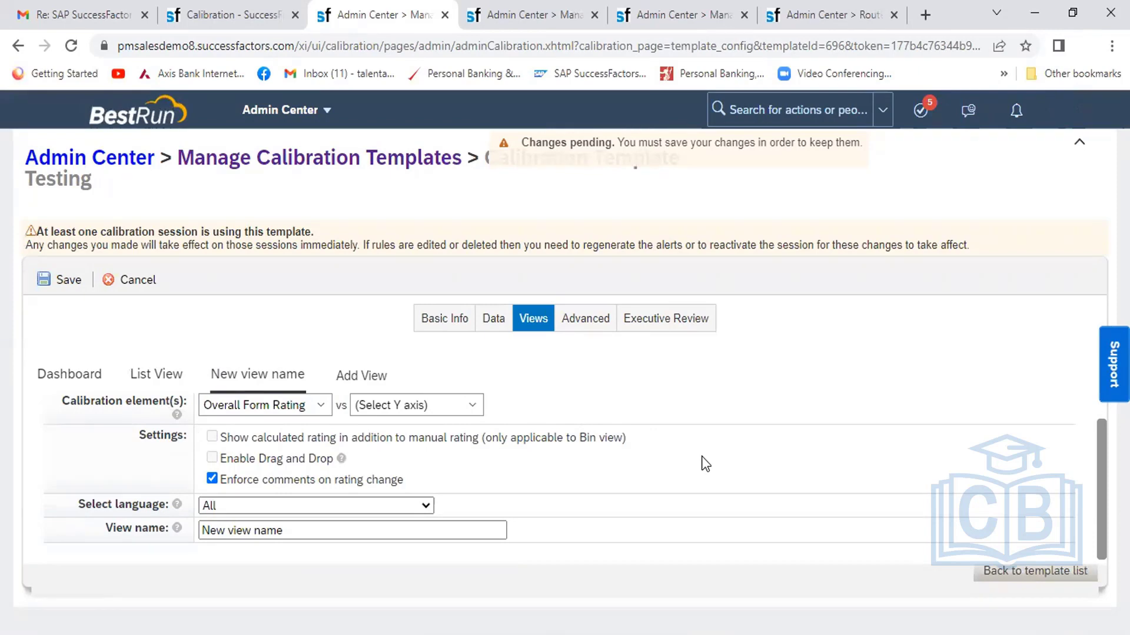
# - Rename the new view as "Bin View"
pyautogui.scroll(-1, 705, 464)
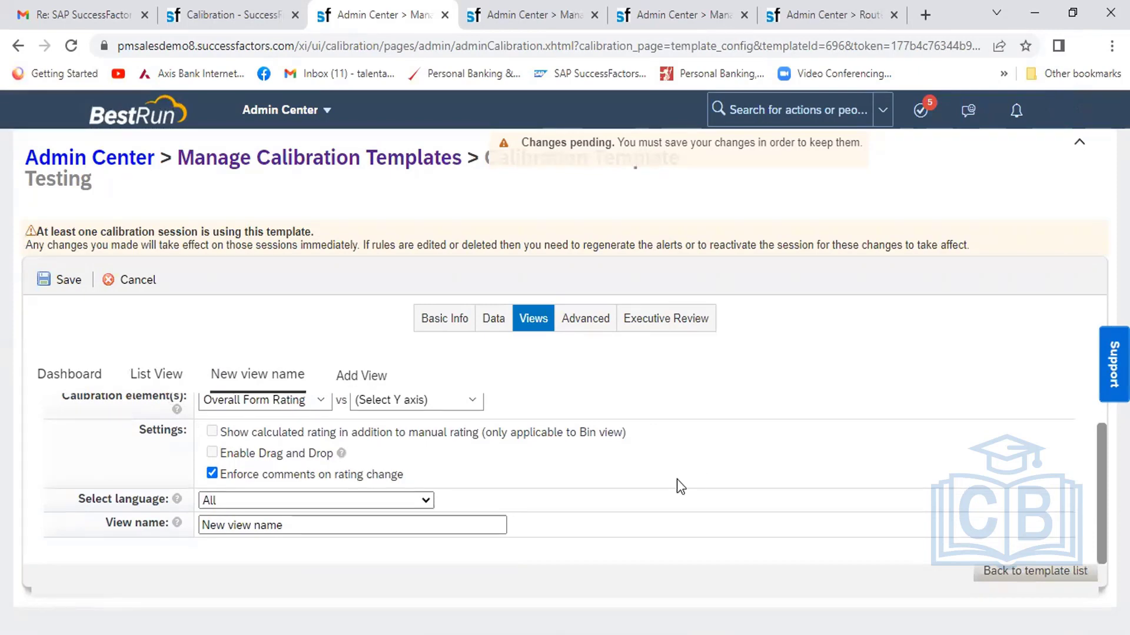
pyautogui.click(331, 524)
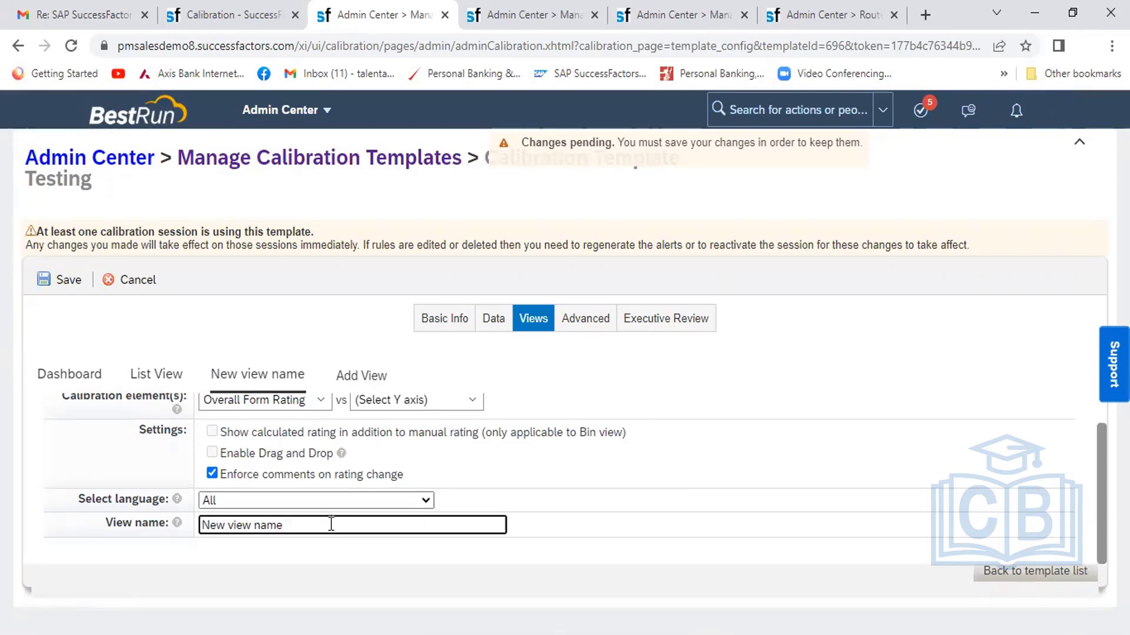
pyautogui.hotkey('shift', 'Left')
pyautogui.hotkey('shift', 'Left')
pyautogui.hotkey('shift', 'Left')
pyautogui.hotkey('shift', 'Left')
pyautogui.hotkey('shift', 'Left')
pyautogui.hotkey('shift', 'Left')
pyautogui.hotkey('shift', 'Left')
pyautogui.hotkey('shift', 'Left')
pyautogui.hotkey('shift', 'Left')
pyautogui.hotkey('shift', 'Left')
pyautogui.hotkey('shift', 'Left')
pyautogui.hotkey('shift', 'Left')
pyautogui.hotkey('shift', 'Left')
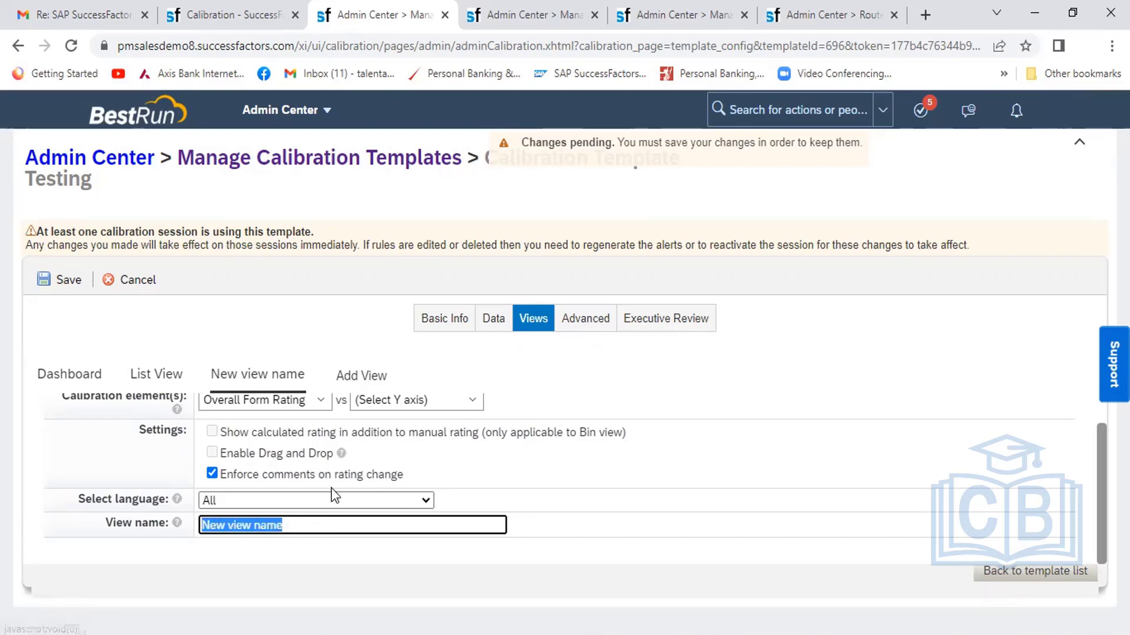
pyautogui.write('Bin')
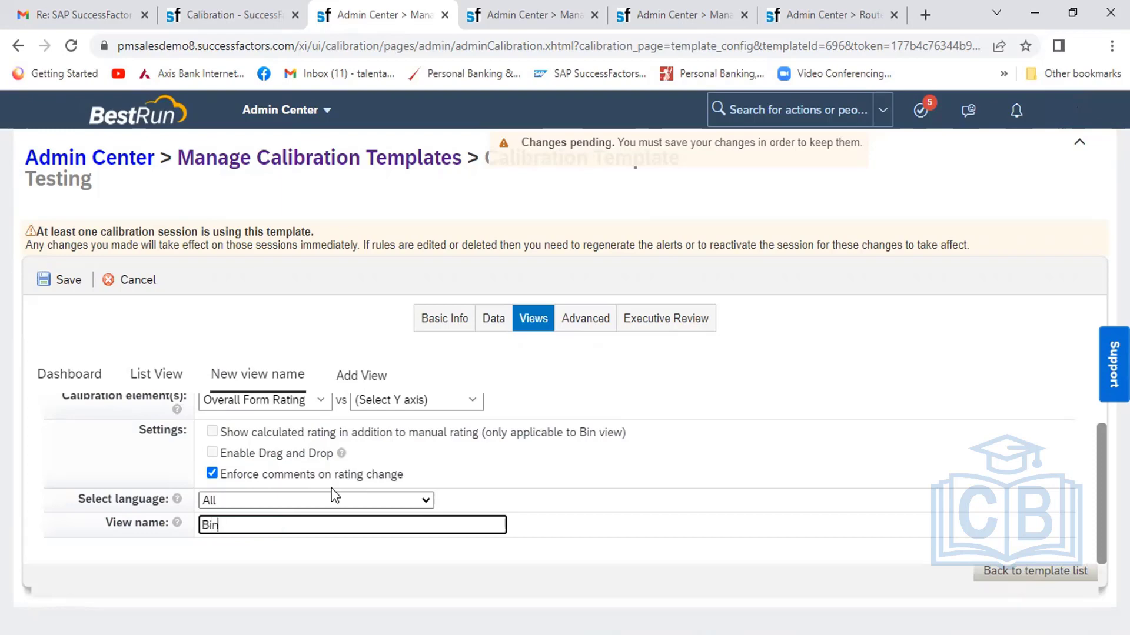
pyautogui.write(' View')
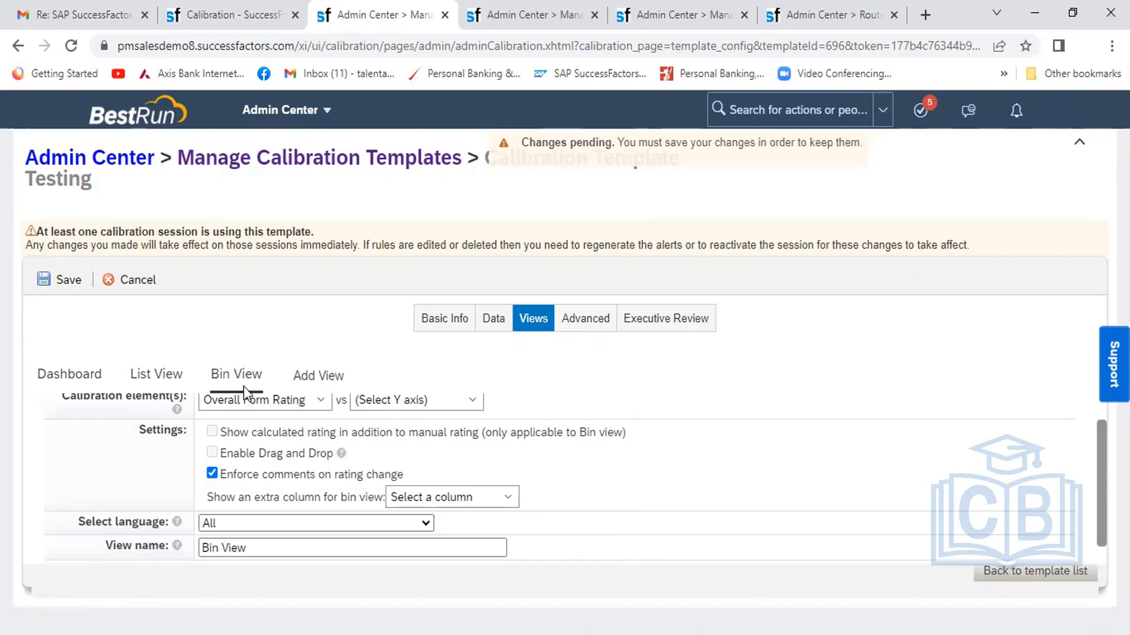
# - Check the Calibration sessions list, and view the template's Advanced and Executive Review settings
pyautogui.click(231, 16)
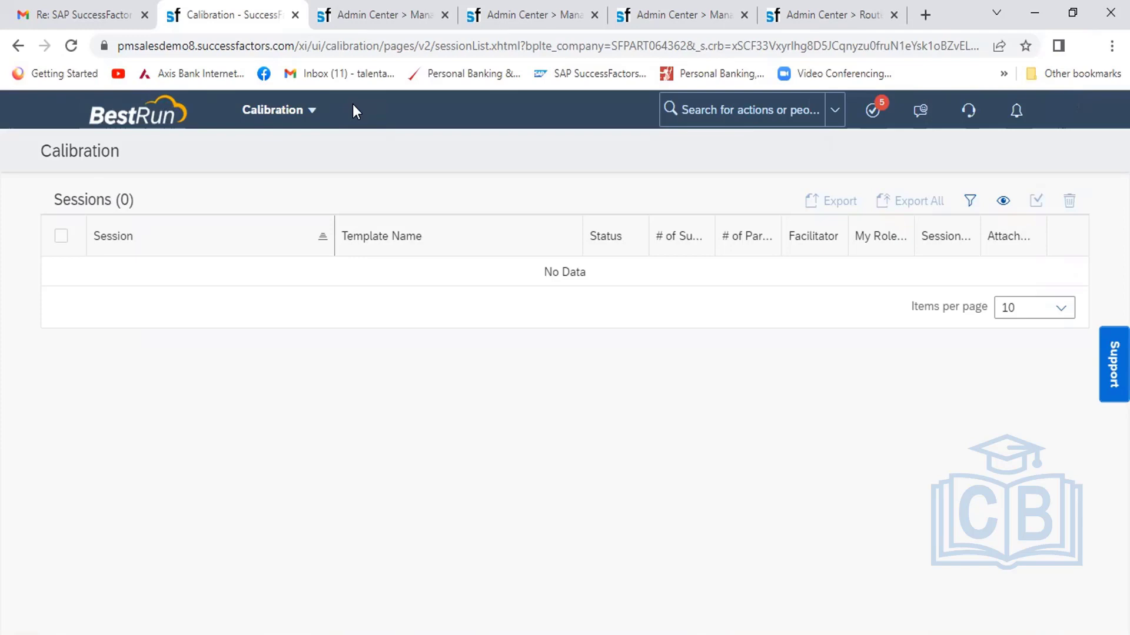
pyautogui.click(372, 2)
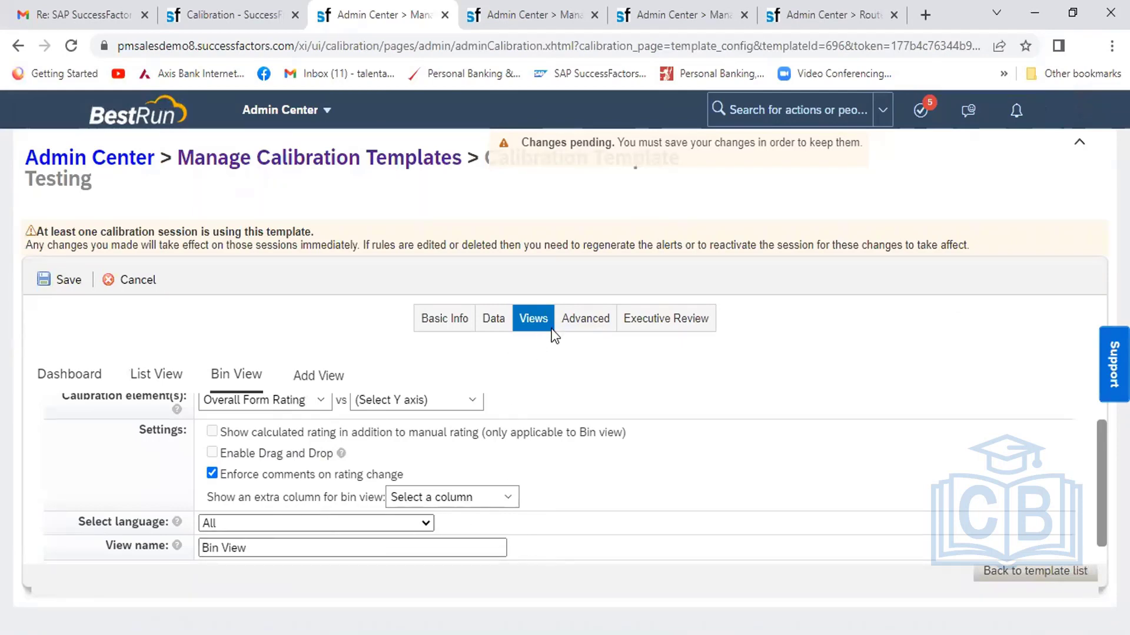
pyautogui.click(584, 321)
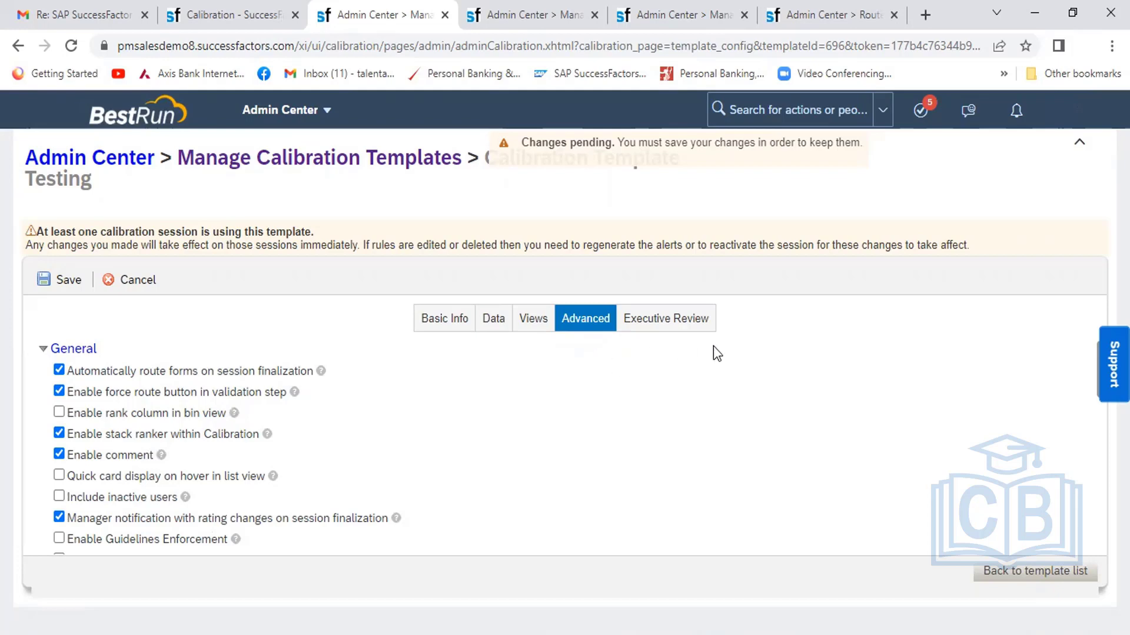
pyautogui.click(687, 322)
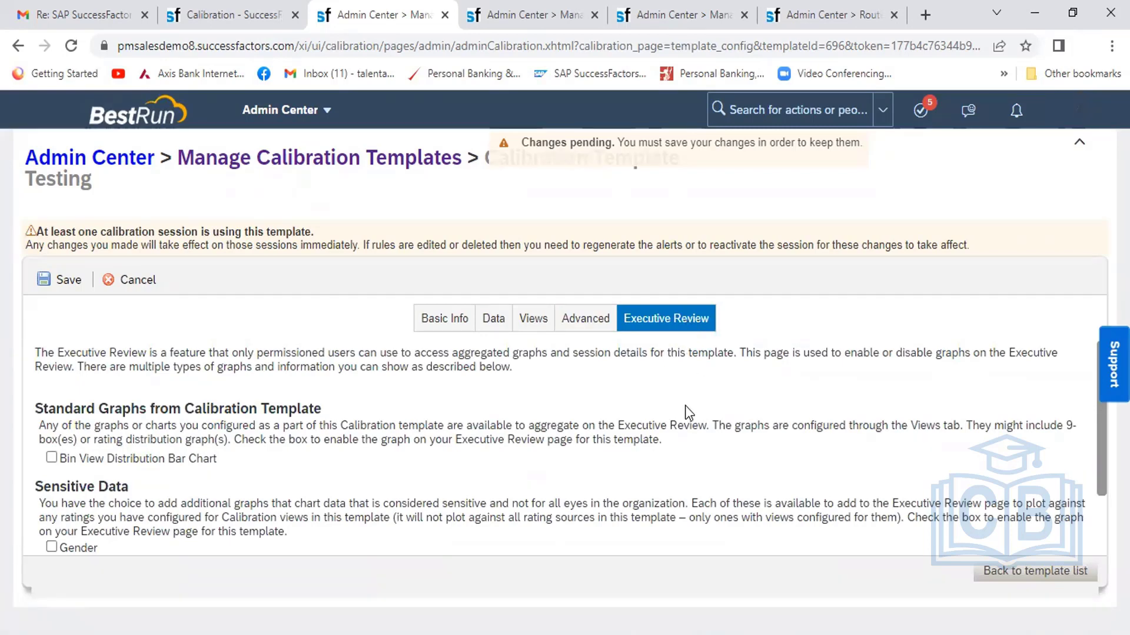
# - Save the calibration template's changes and accept the warning about sessions already launched
pyautogui.click(58, 276)
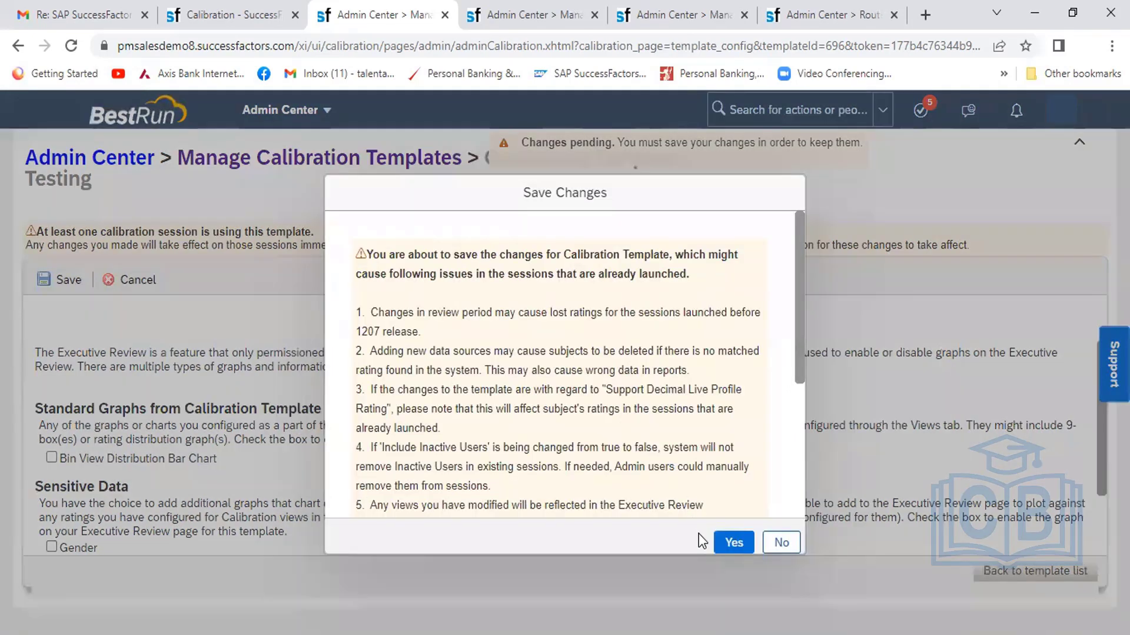
pyautogui.click(733, 542)
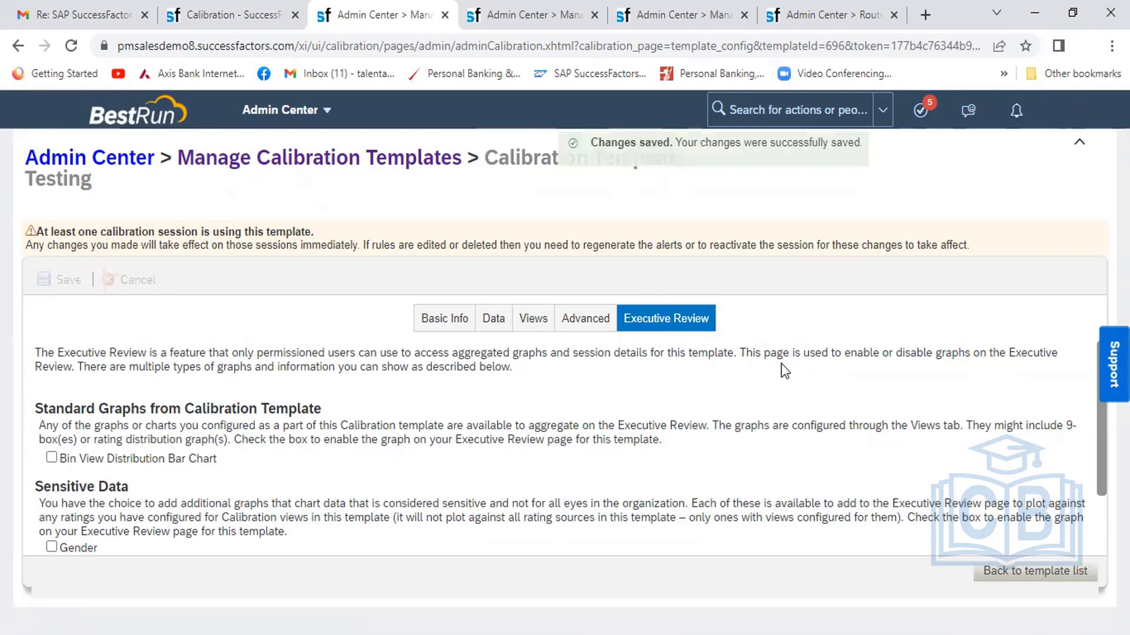
# - Review the saved template's Basic Info, Data, Views and Advanced settings, including the List View and Bin View configurations
pyautogui.click(580, 314)
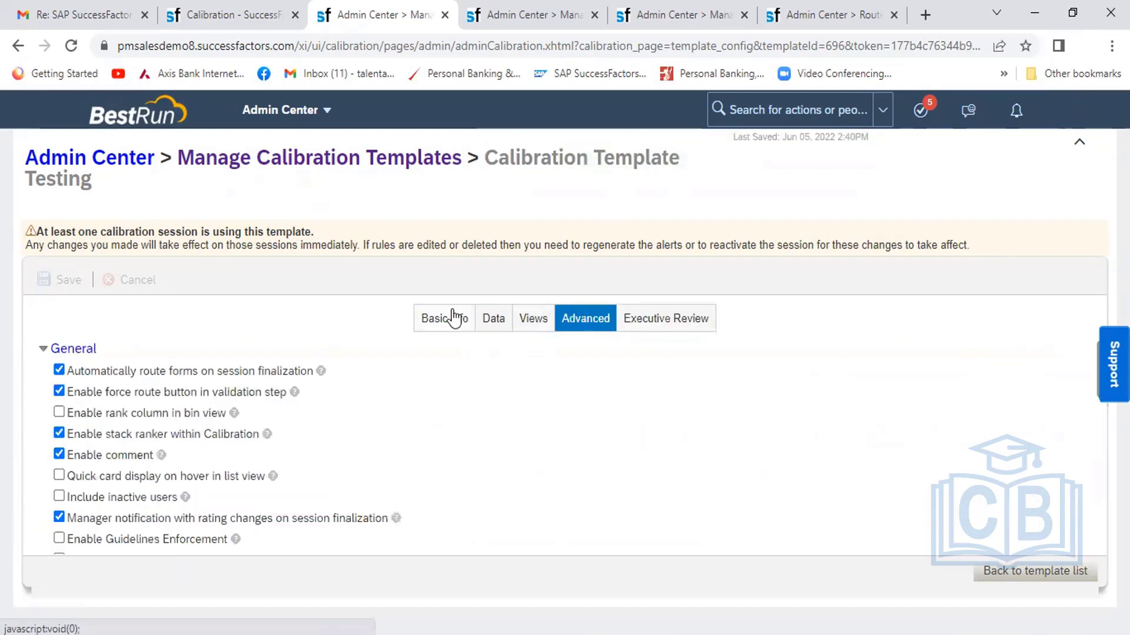
pyautogui.click(449, 319)
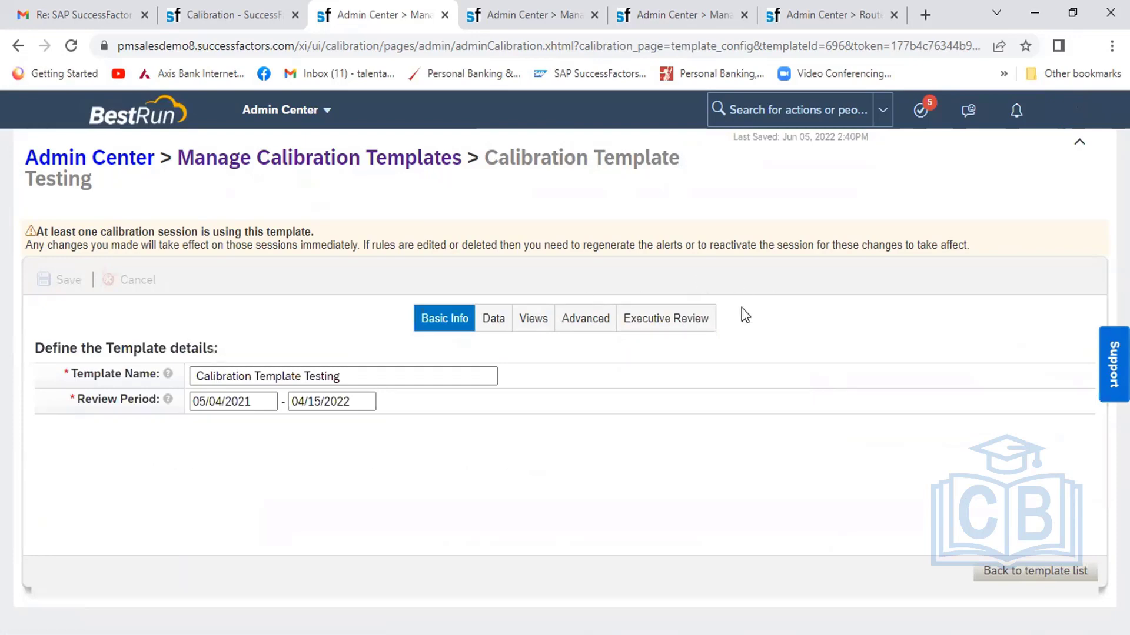
pyautogui.click(498, 331)
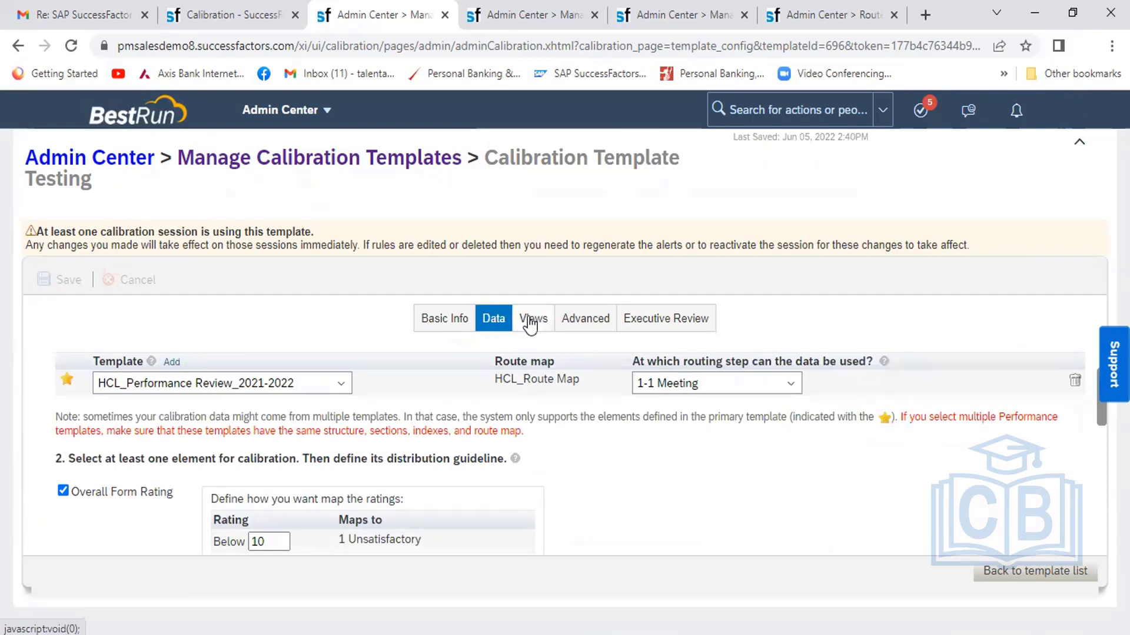
pyautogui.click(531, 322)
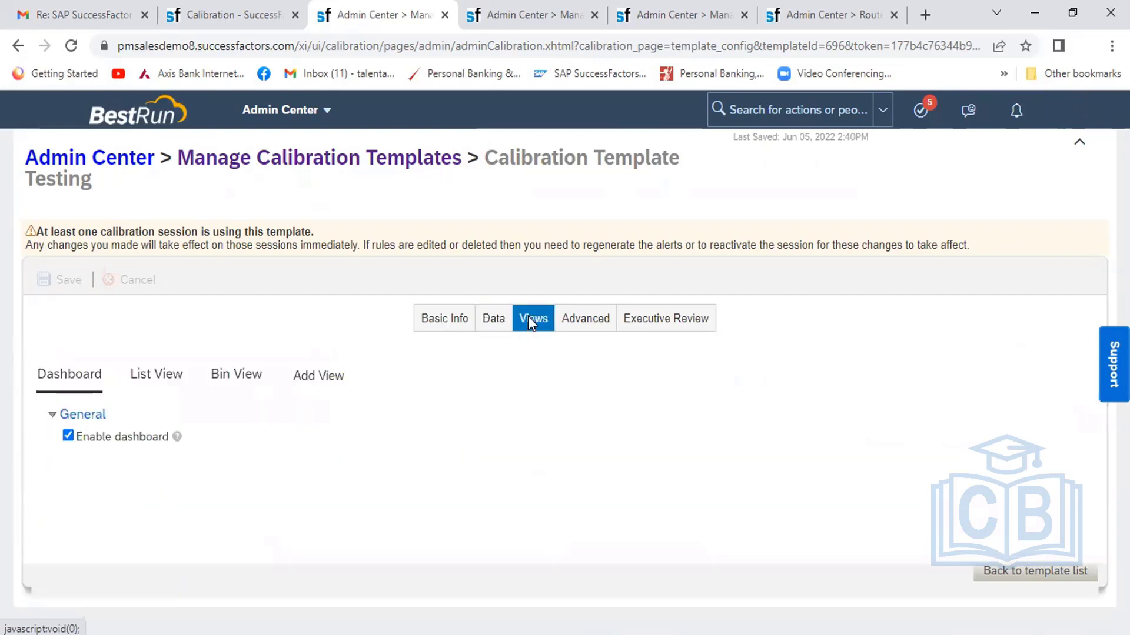
pyautogui.click(497, 318)
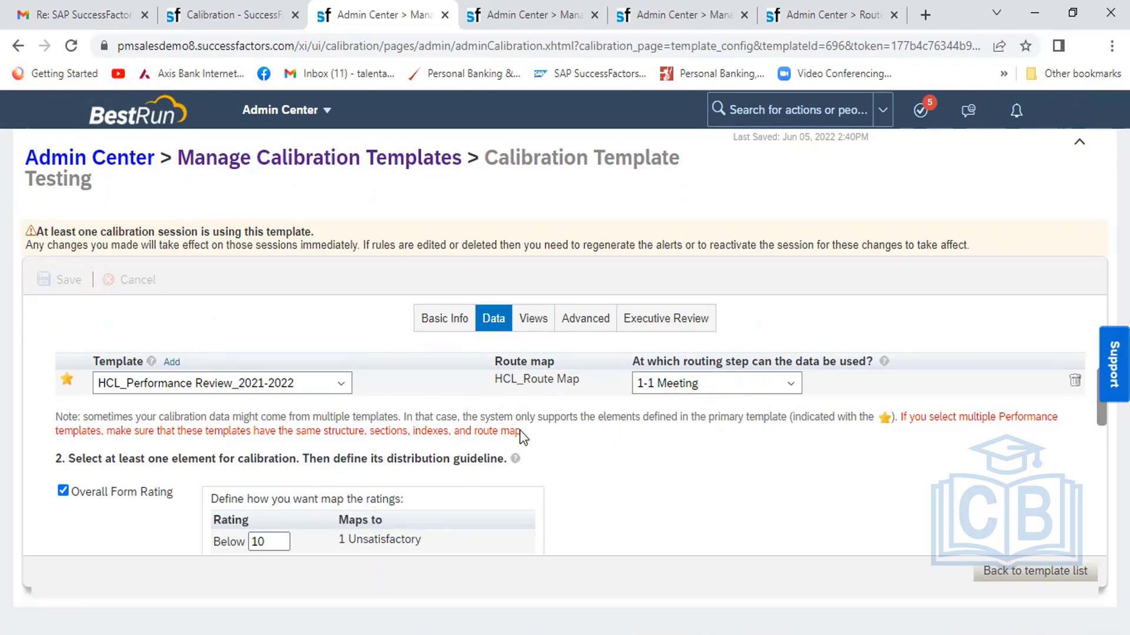
pyautogui.click(452, 317)
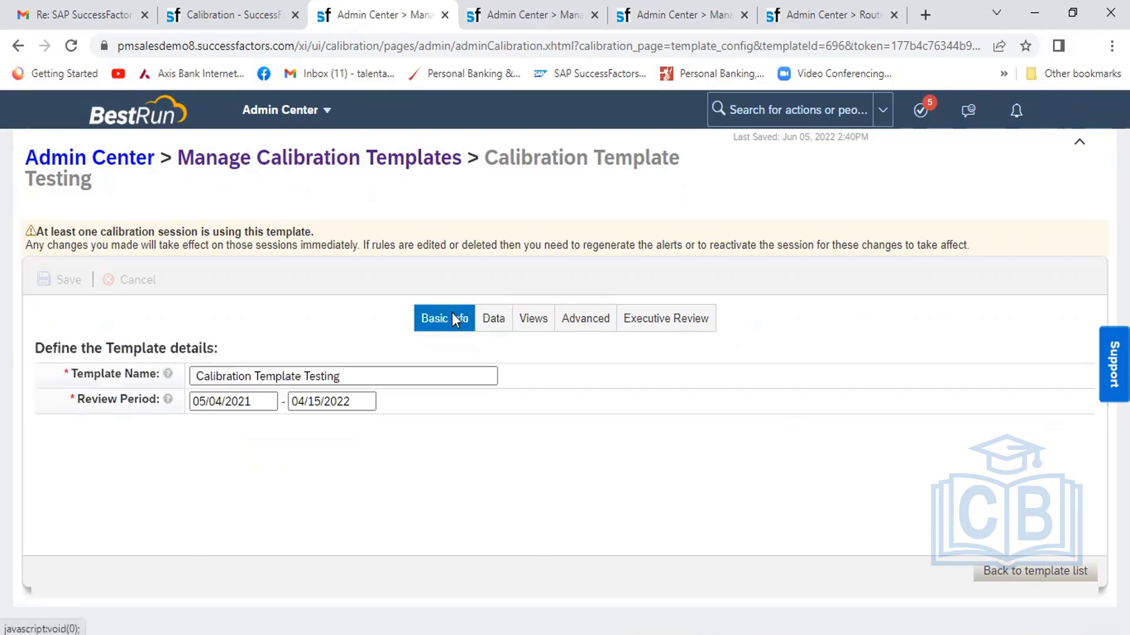
pyautogui.click(532, 321)
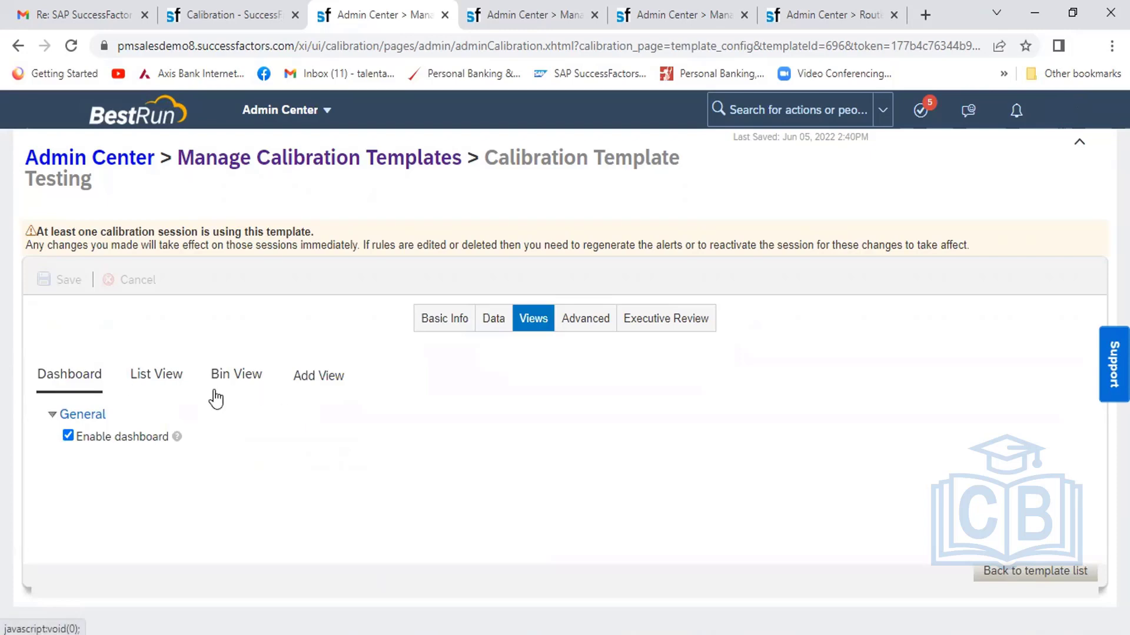
pyautogui.click(143, 383)
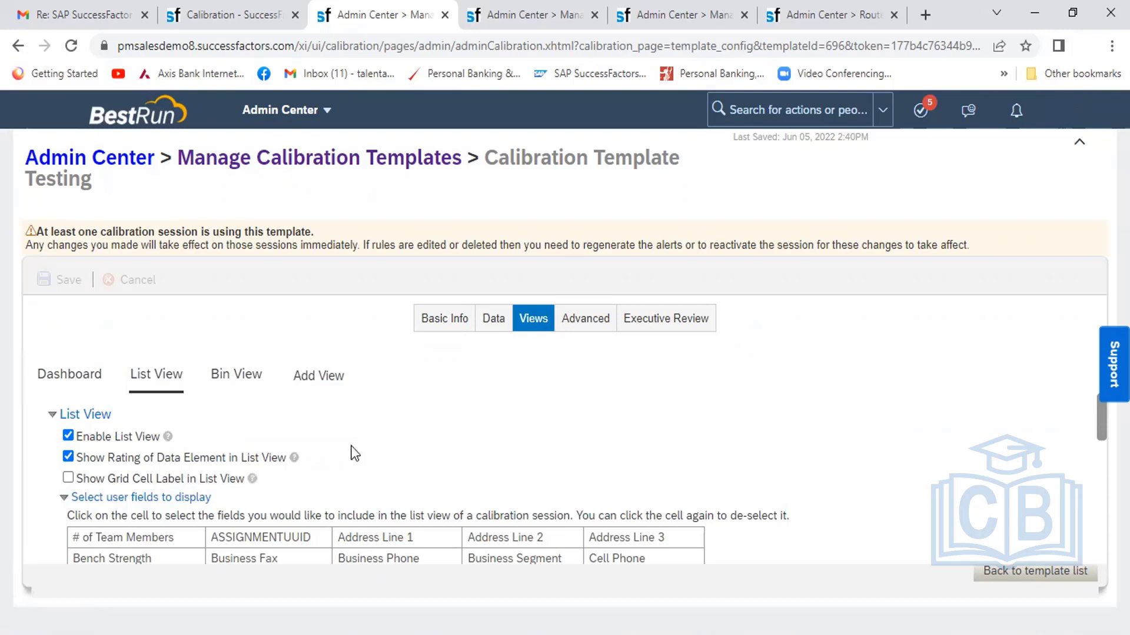
pyautogui.click(230, 378)
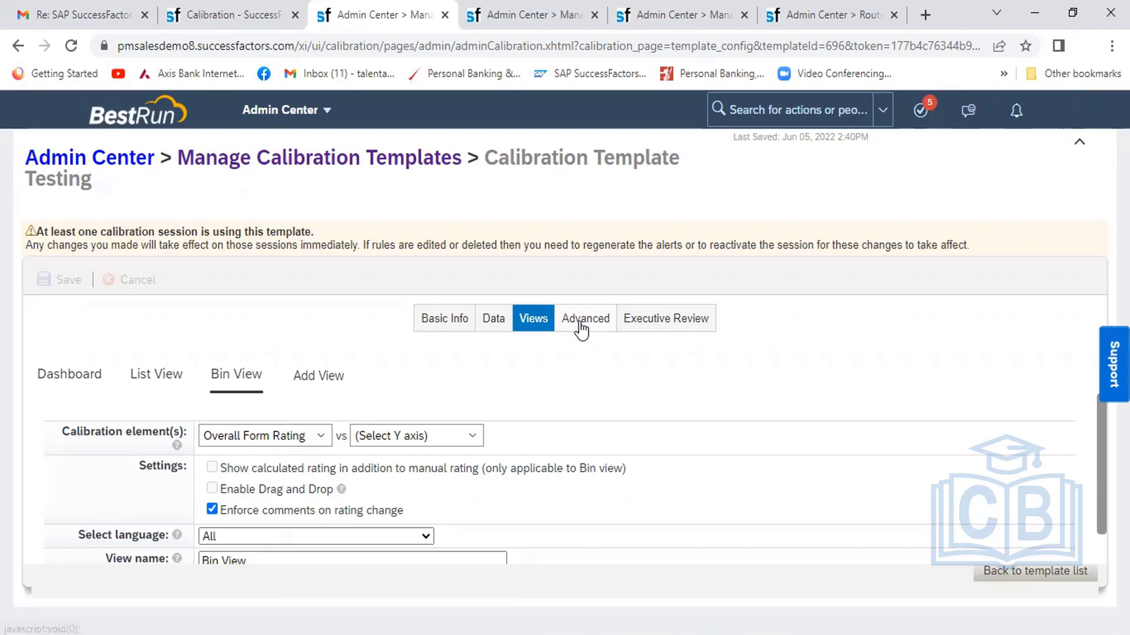
pyautogui.click(586, 322)
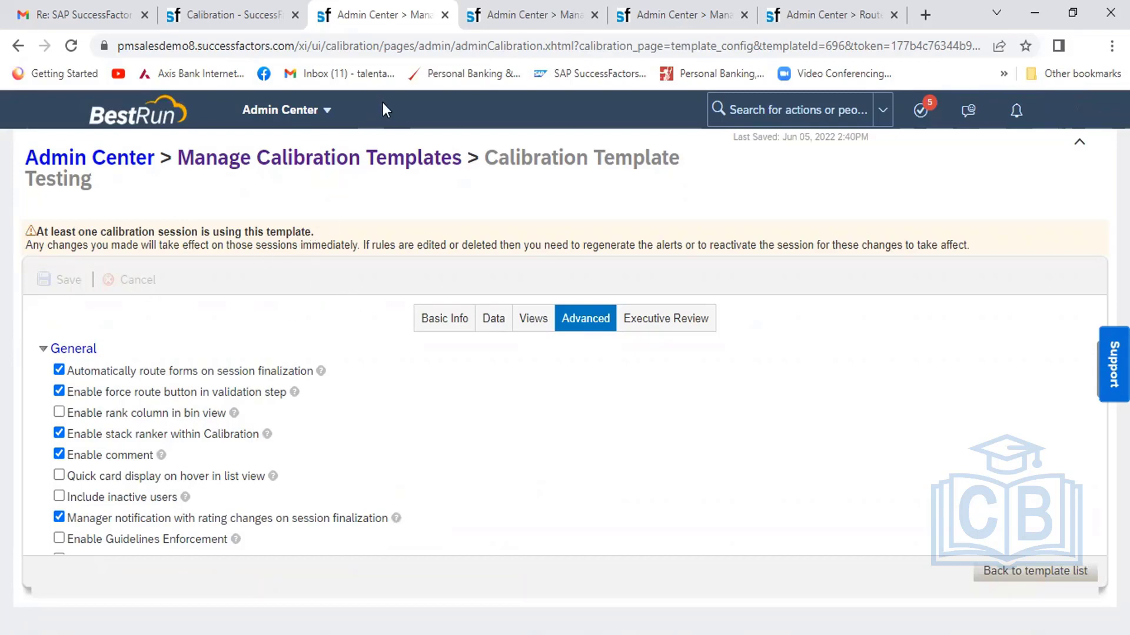
# - Return to the calibration template list and open HCL_Calibration_Session from the Manage Calibration Sessions page
pyautogui.click(368, 161)
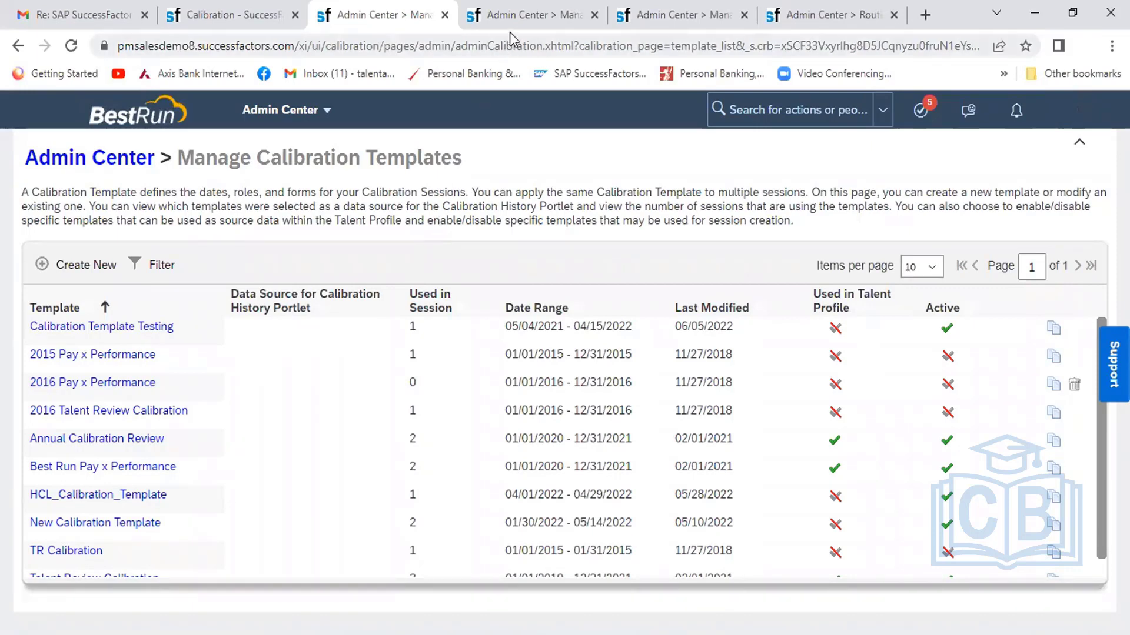
pyautogui.click(513, 17)
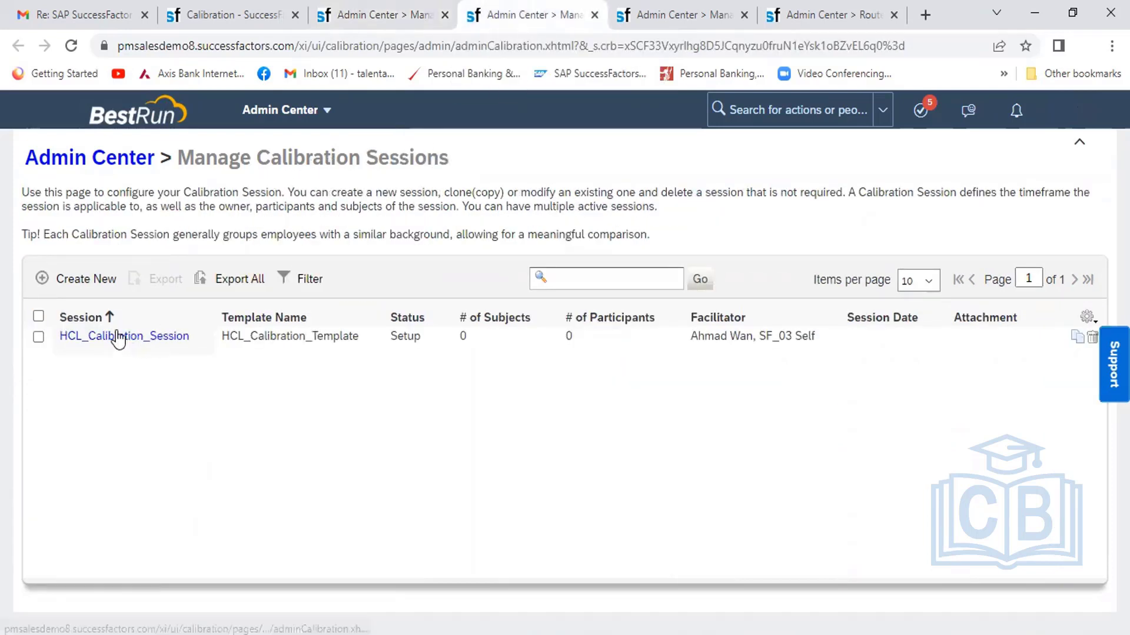
pyautogui.click(150, 342)
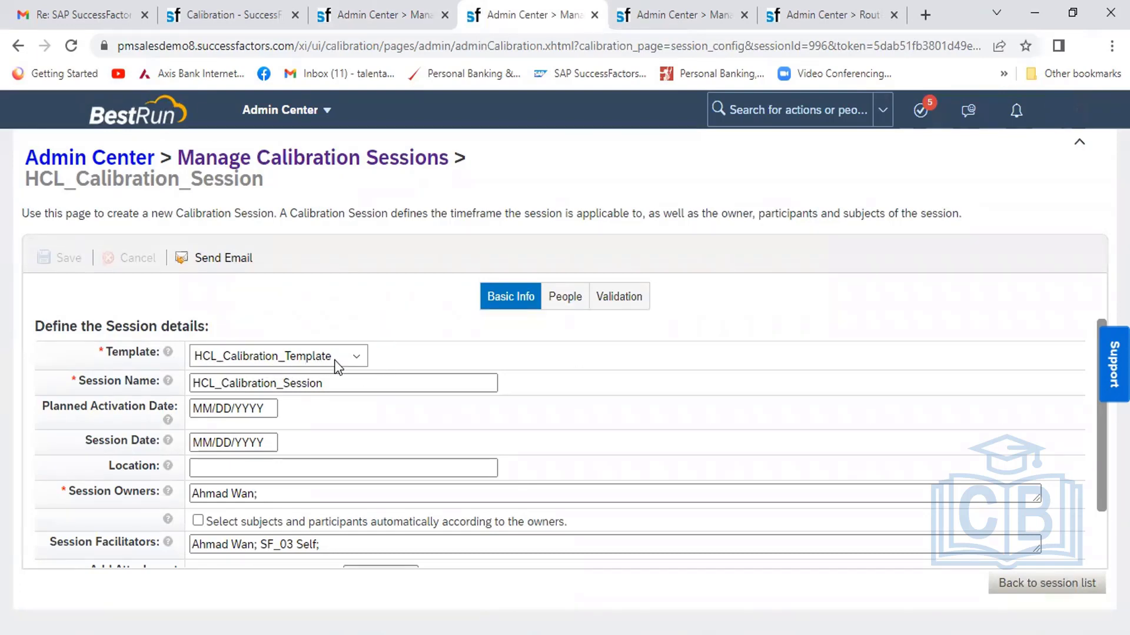
# - Check the template's name in the calibration template list and set the session's template to Calibration Template Testing
pyautogui.click(356, 365)
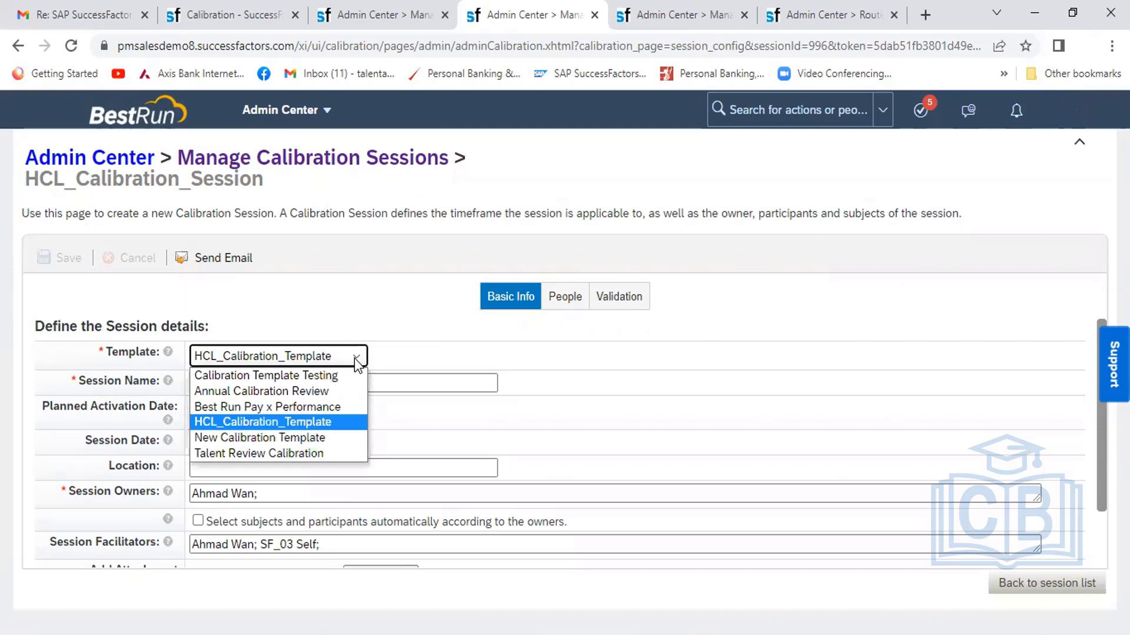
pyautogui.click(387, 358)
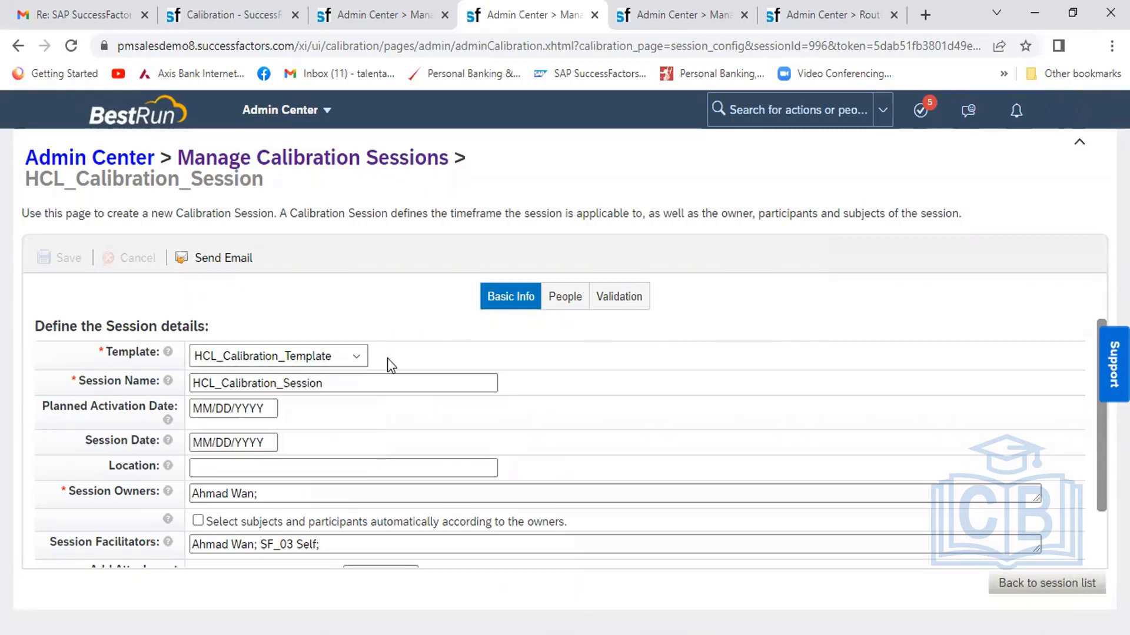
pyautogui.click(356, 356)
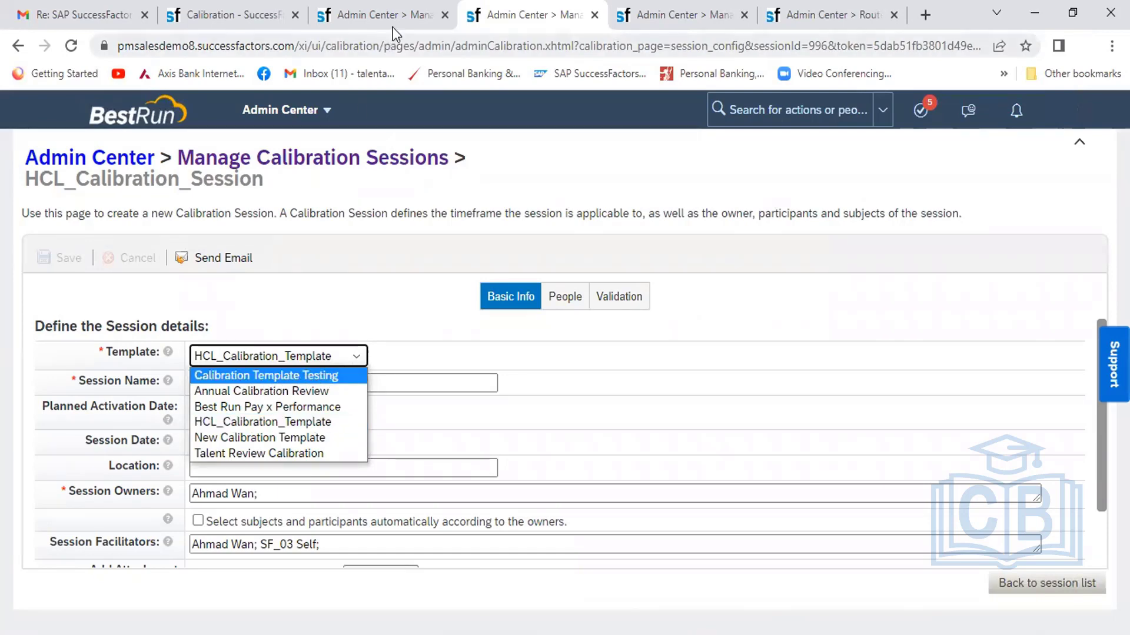
pyautogui.click(376, 15)
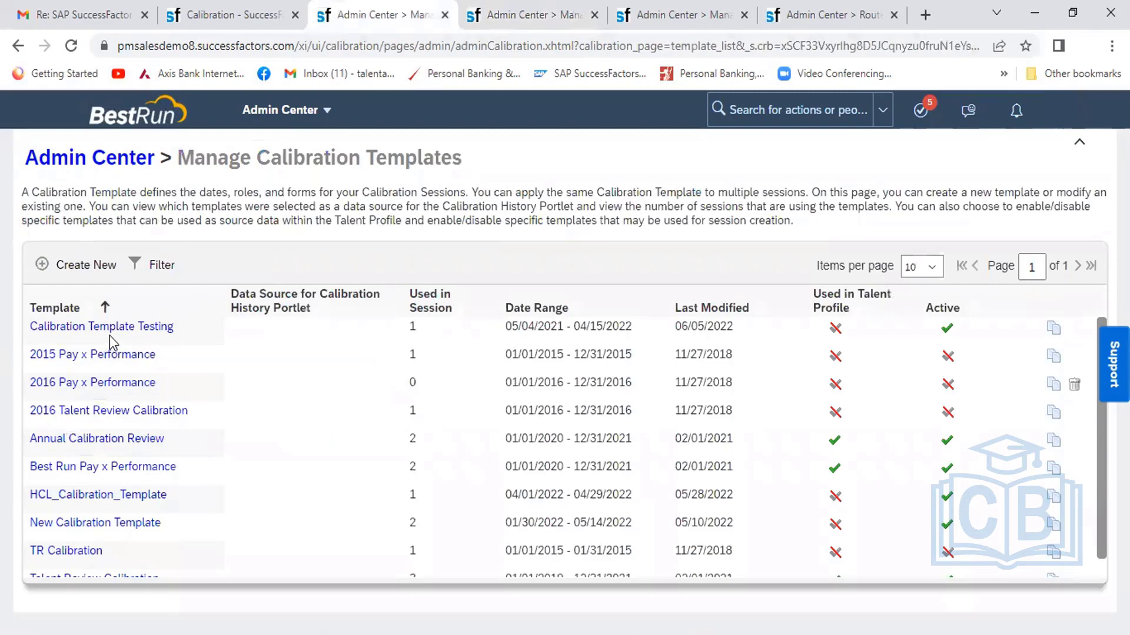
pyautogui.click(510, 15)
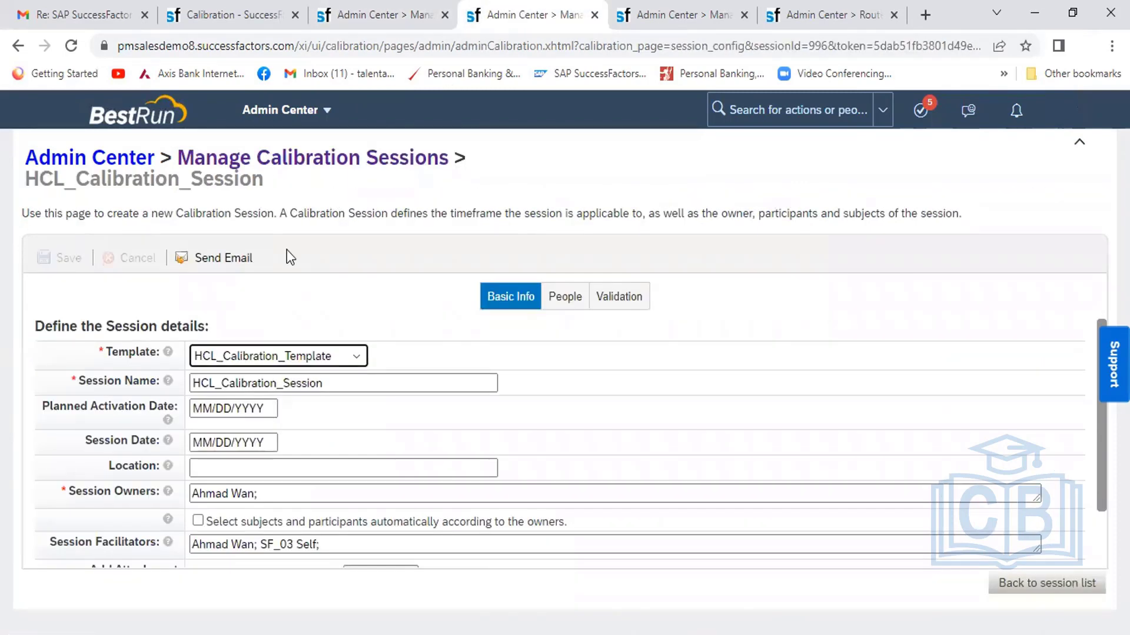
pyautogui.click(356, 355)
pyautogui.click(327, 376)
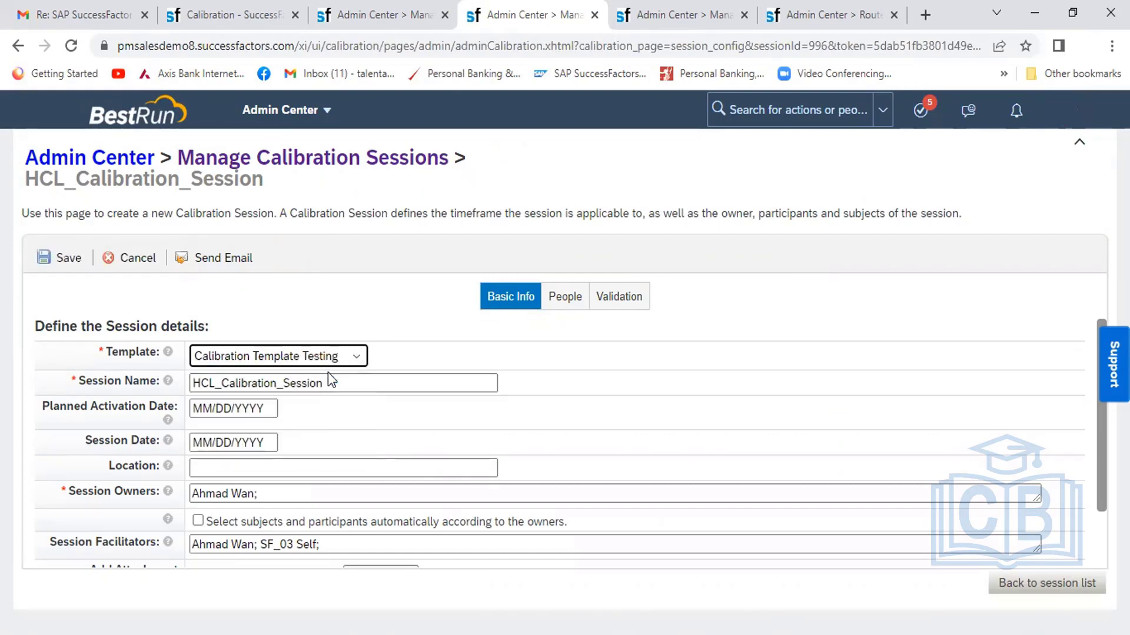
pyautogui.click(564, 394)
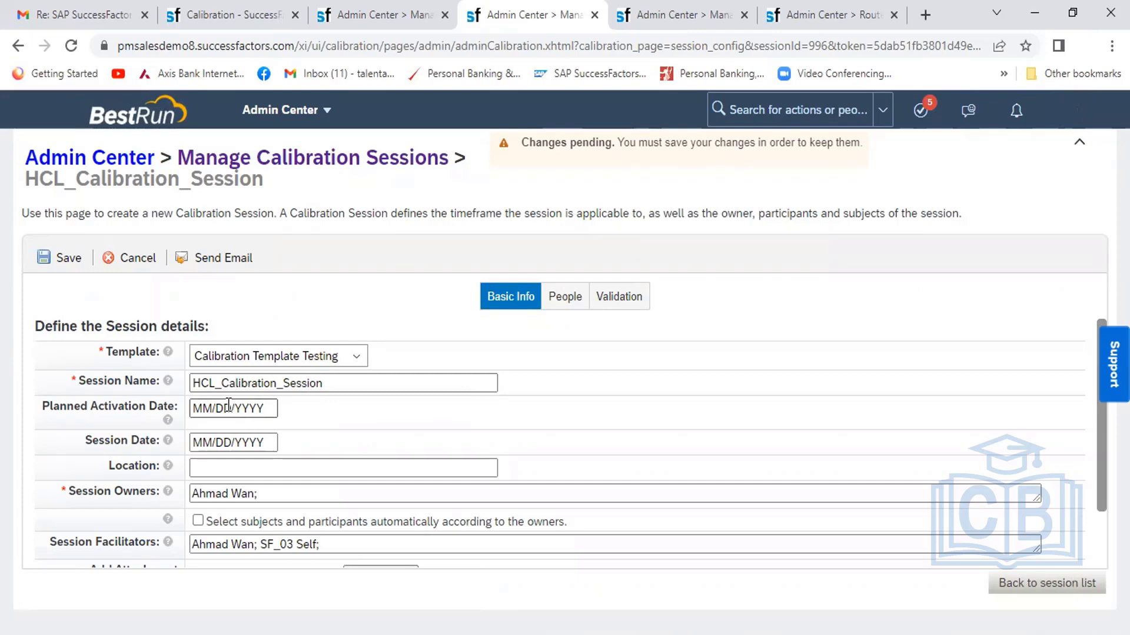
# - Examine the session's Basic Info fields, including the dates, session name, owners, automatic selection option, facilitators and attachment
pyautogui.click(225, 443)
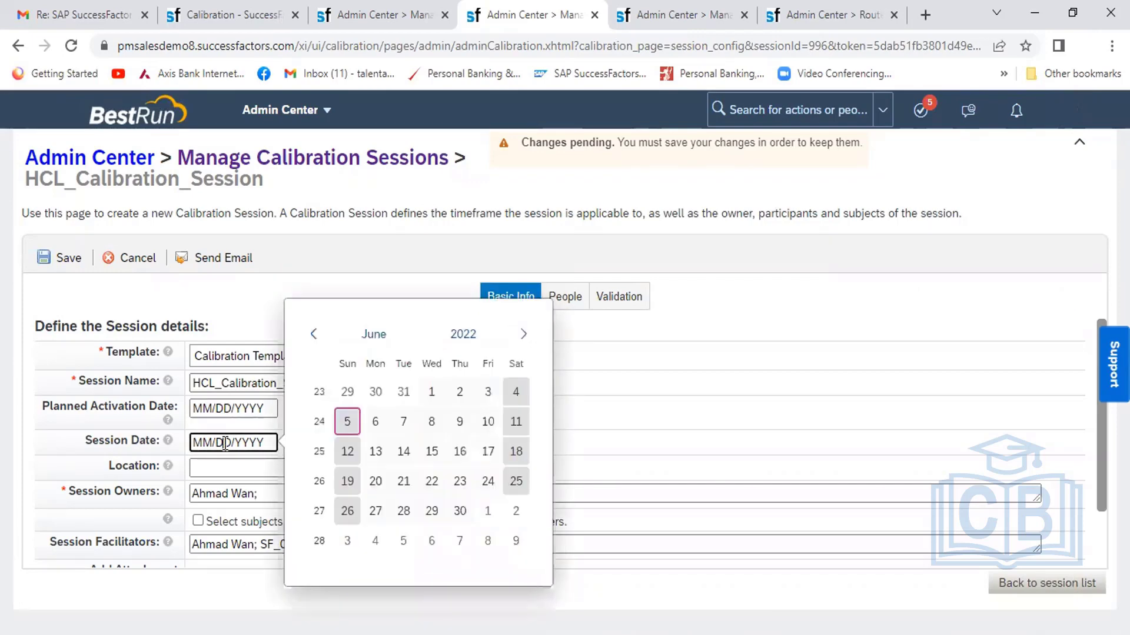
pyautogui.click(645, 441)
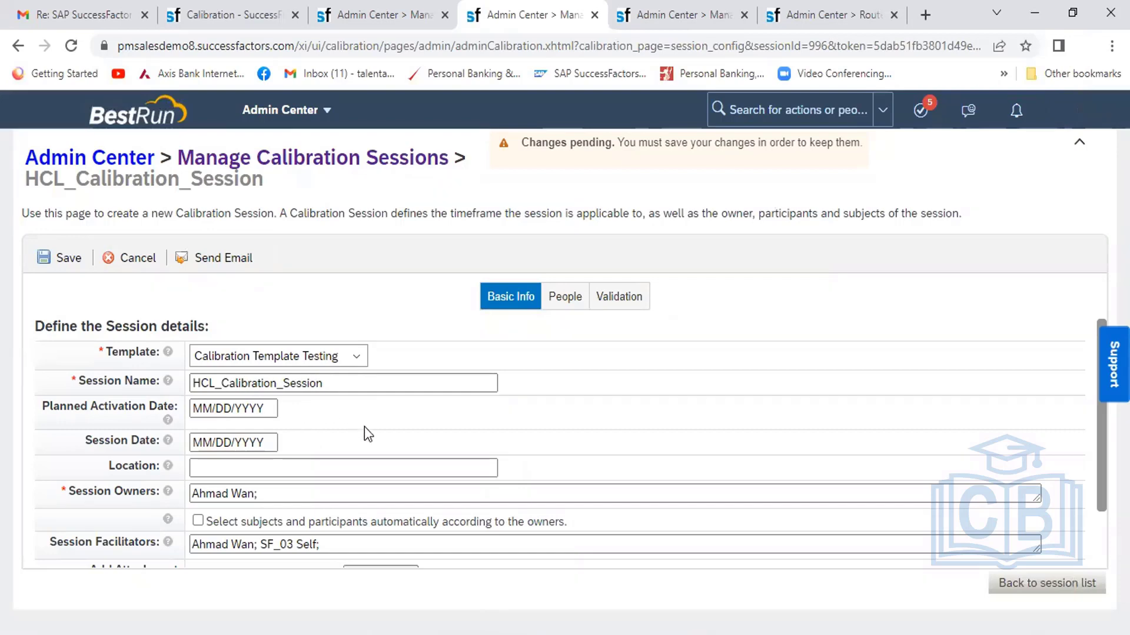
pyautogui.click(270, 384)
pyautogui.click(199, 524)
pyautogui.click(198, 521)
pyautogui.click(262, 493)
pyautogui.click(200, 521)
pyautogui.scroll(-2, 942, 453)
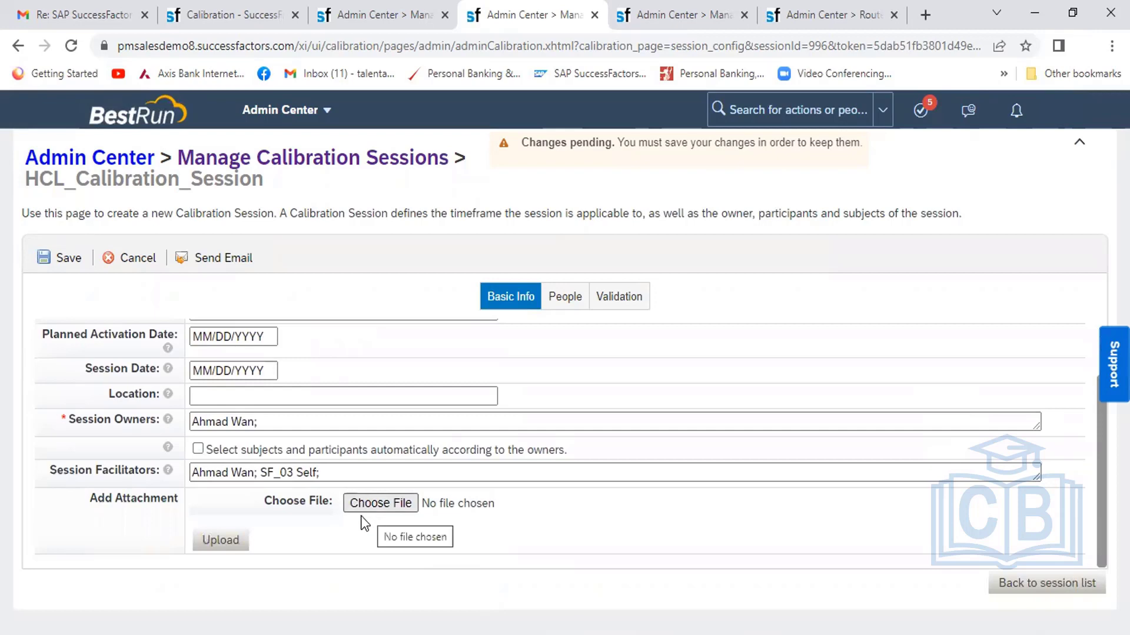
# - Try selecting subjects and participants automatically according to the owners, comparing the Basic Info option with the People page
pyautogui.click(566, 298)
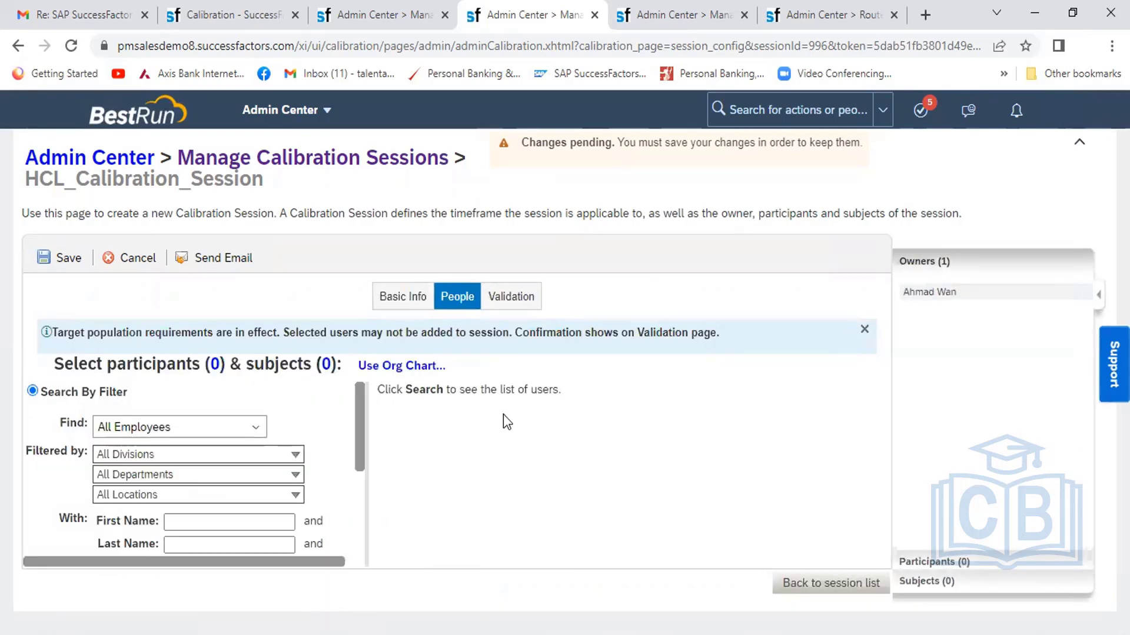
pyautogui.click(403, 298)
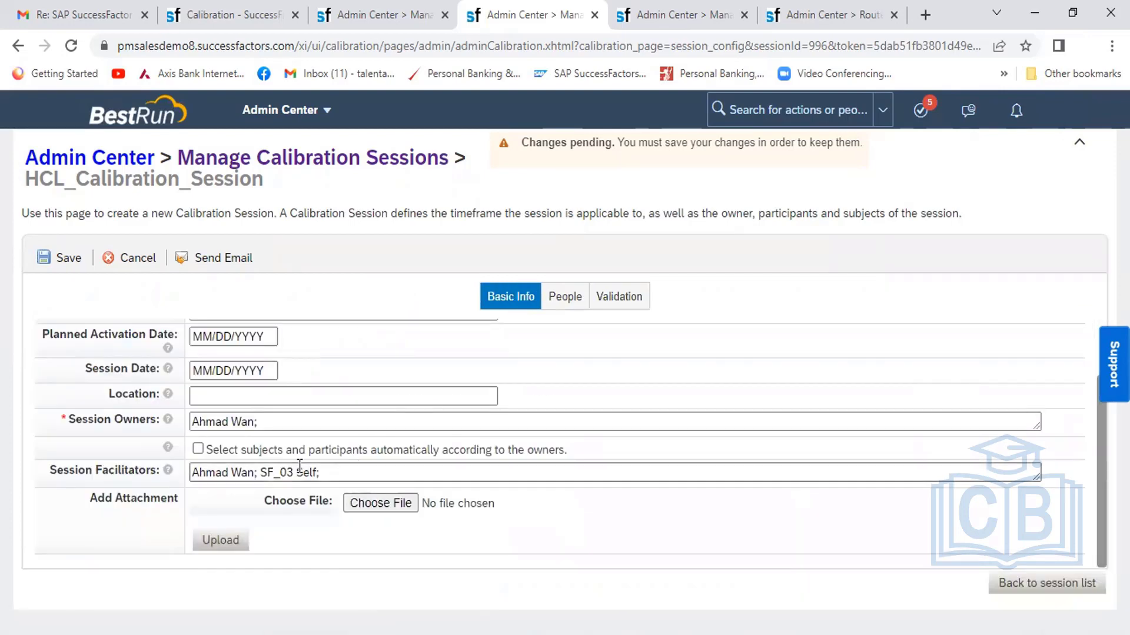
pyautogui.click(199, 450)
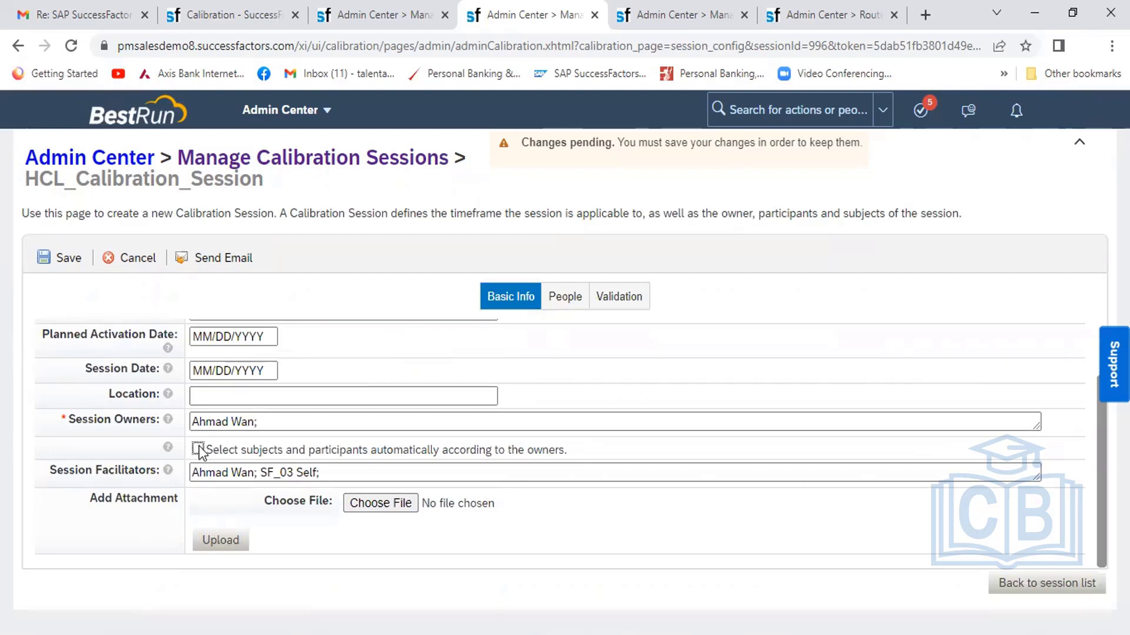
pyautogui.click(564, 297)
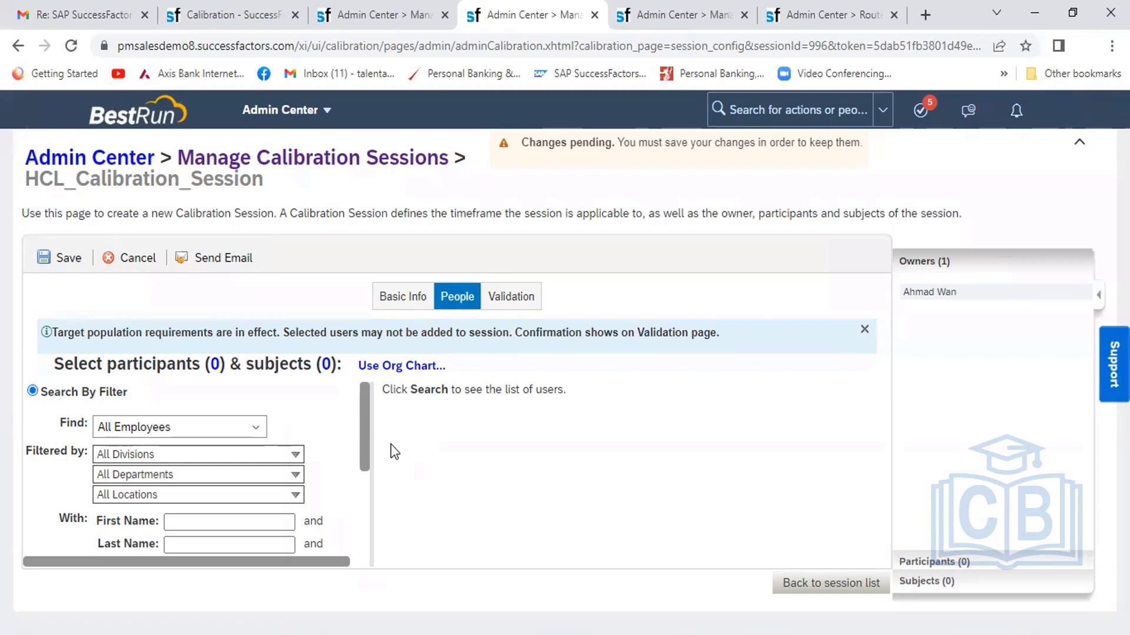
pyautogui.click(396, 303)
pyautogui.click(197, 449)
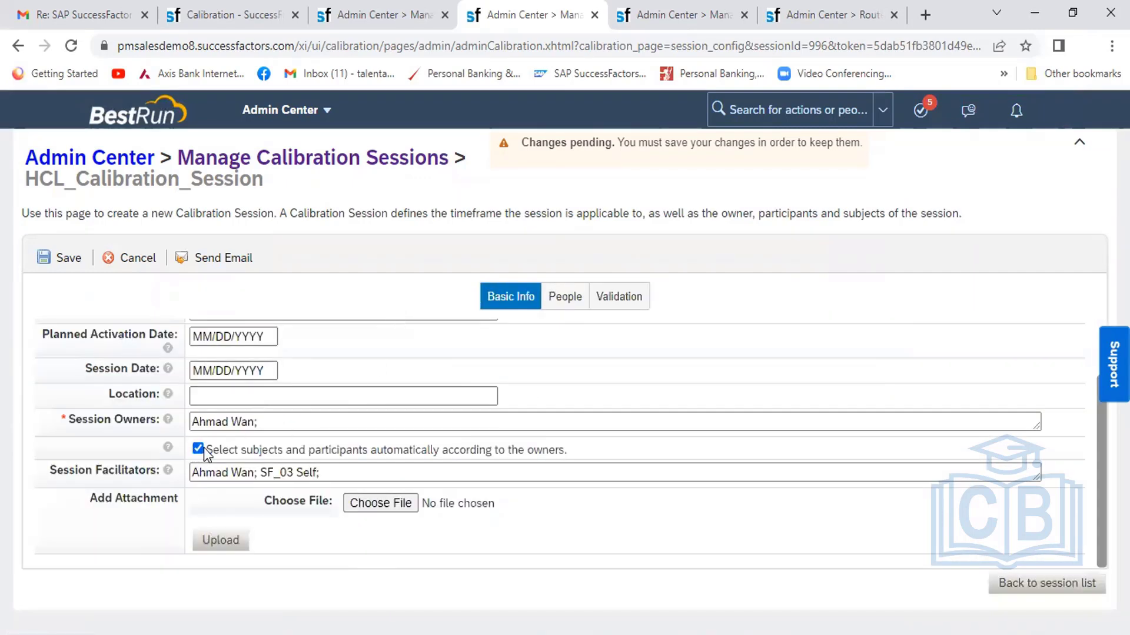
# - Search all employees on the session's People page by the second session facilitator's first name
pyautogui.click(556, 288)
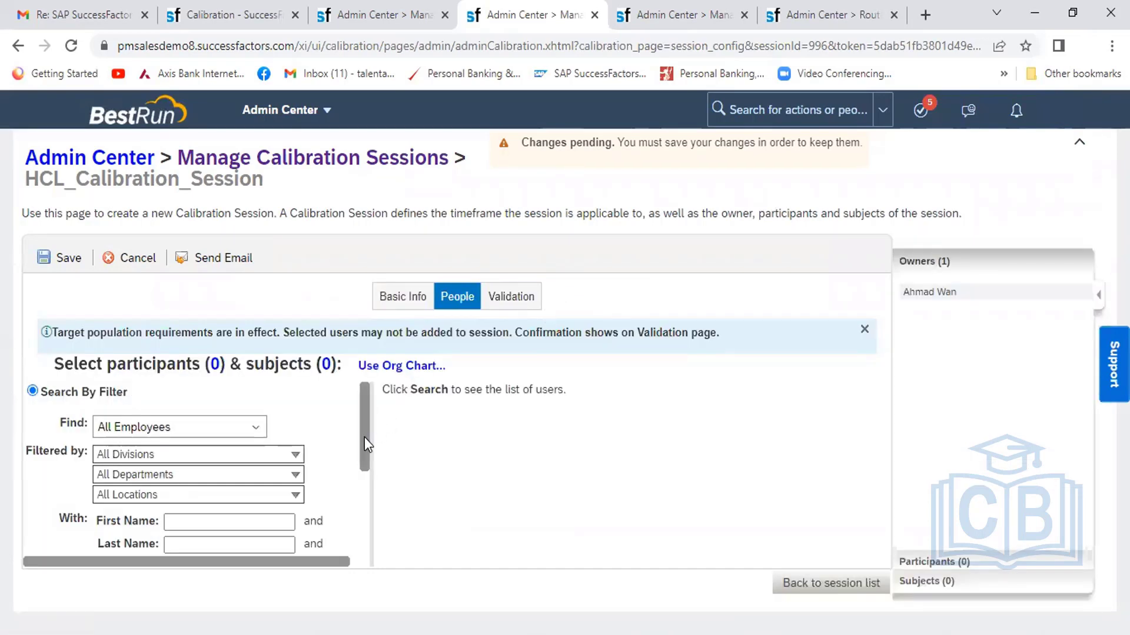
pyautogui.moveTo(364, 438); pyautogui.dragTo(369, 480)
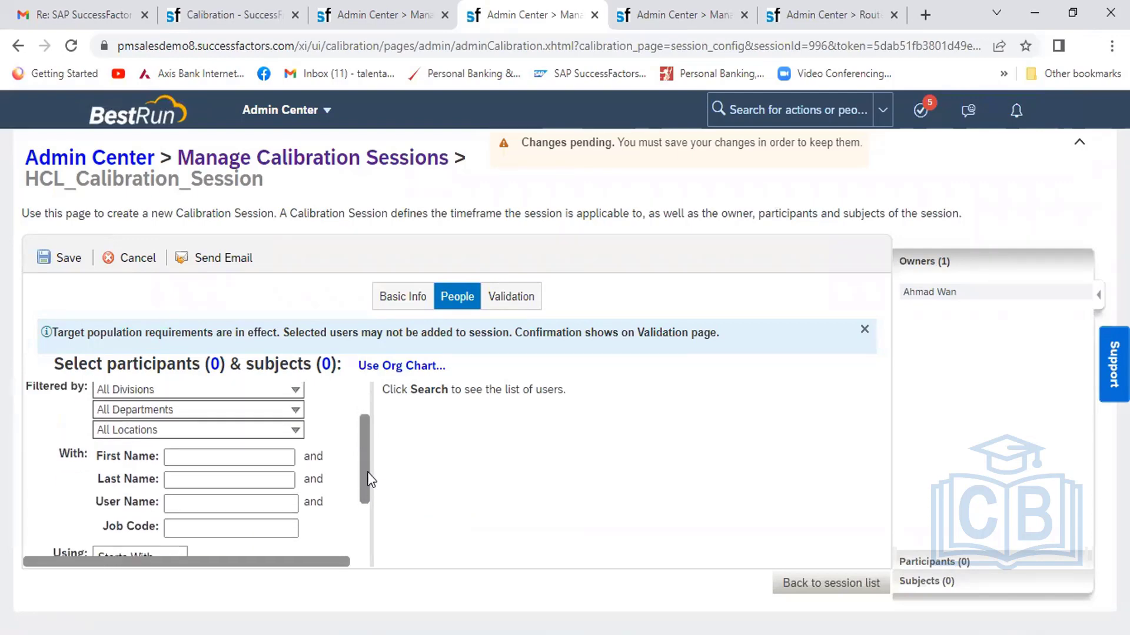
pyautogui.click(199, 456)
pyautogui.write('SF')
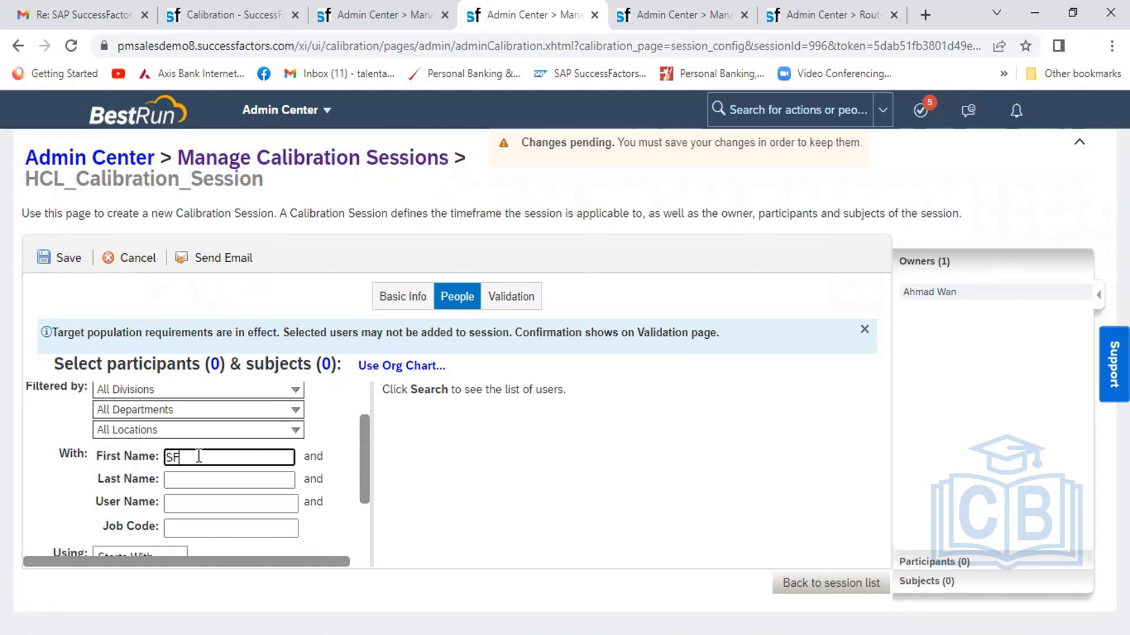
pyautogui.write('_03')
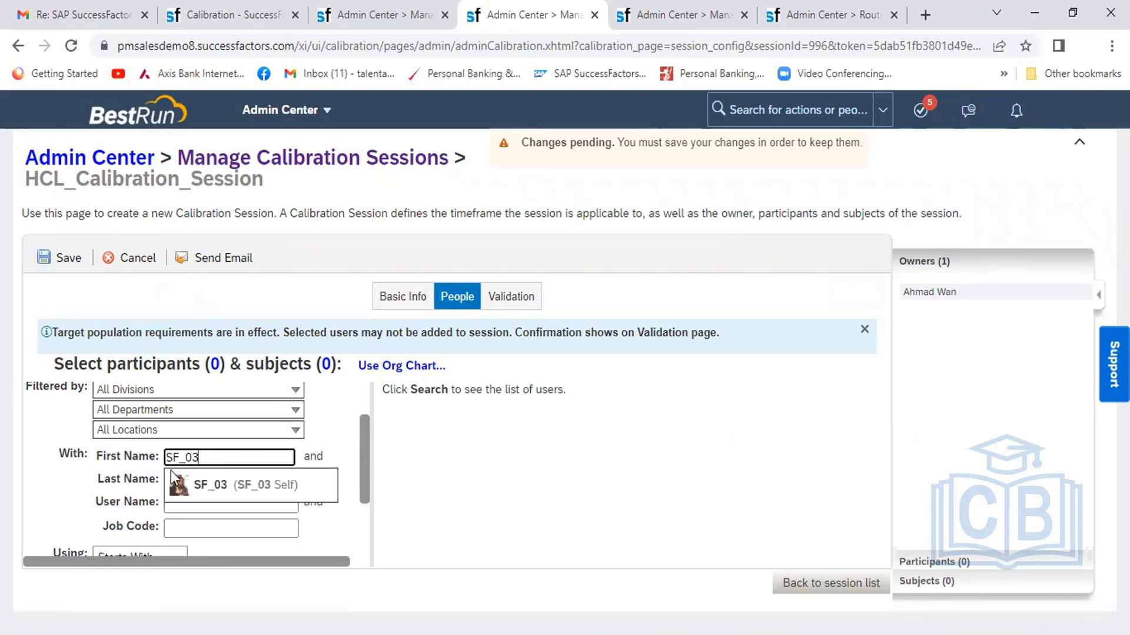
pyautogui.click(210, 484)
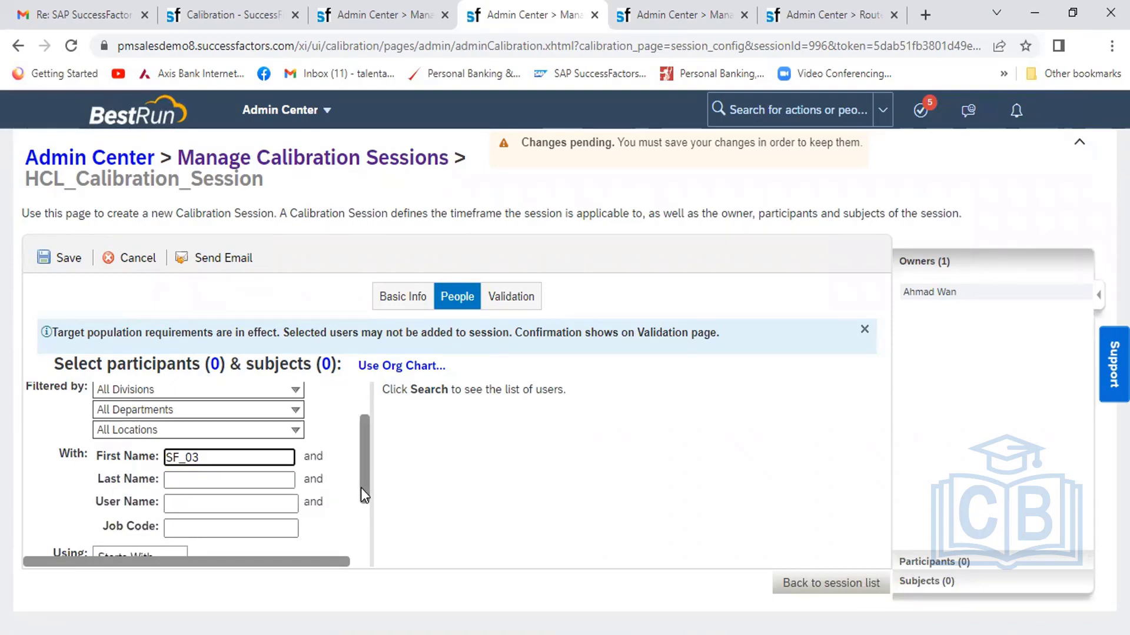
pyautogui.moveTo(361, 489); pyautogui.dragTo(361, 542)
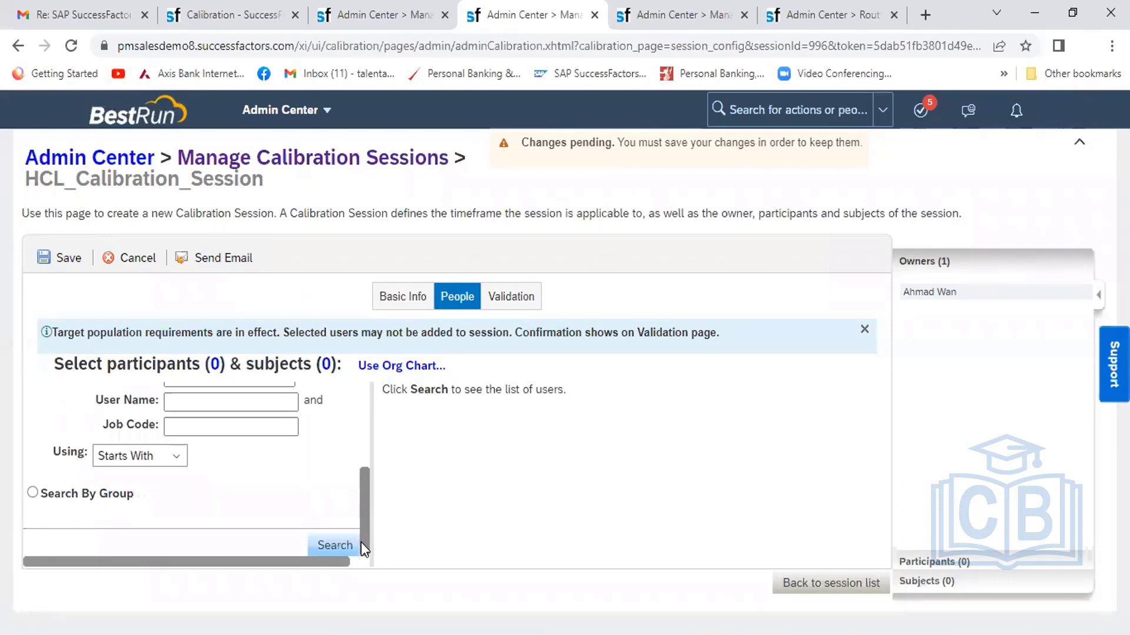
pyautogui.click(340, 547)
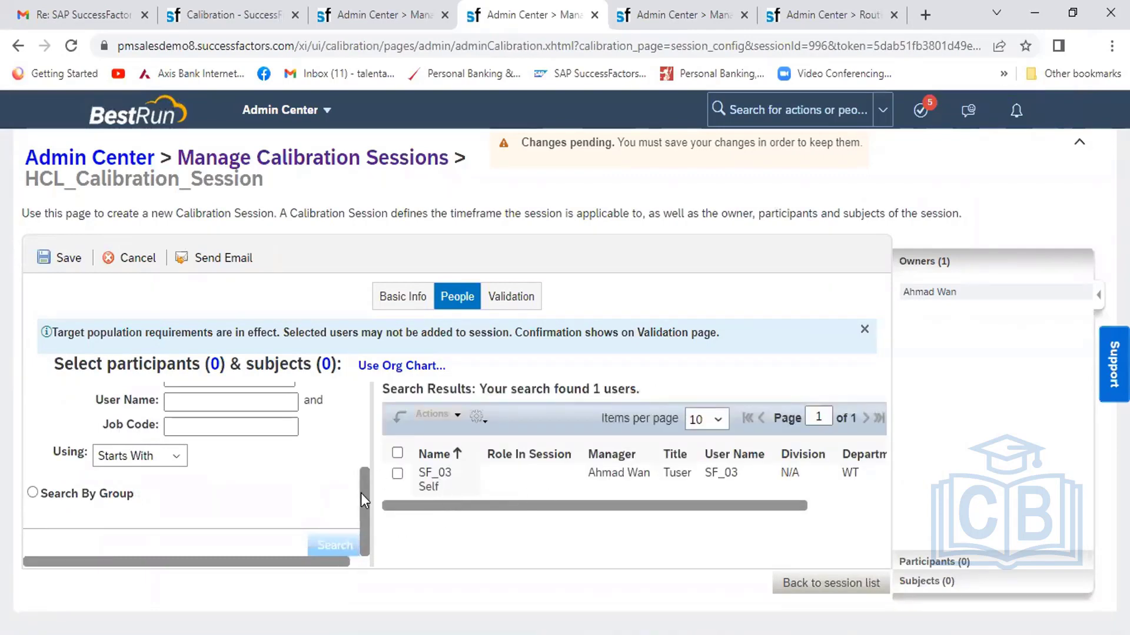
# - Replace the first name in the people filter with another employee's first name and search for matching users
pyautogui.moveTo(362, 493); pyautogui.dragTo(358, 425)
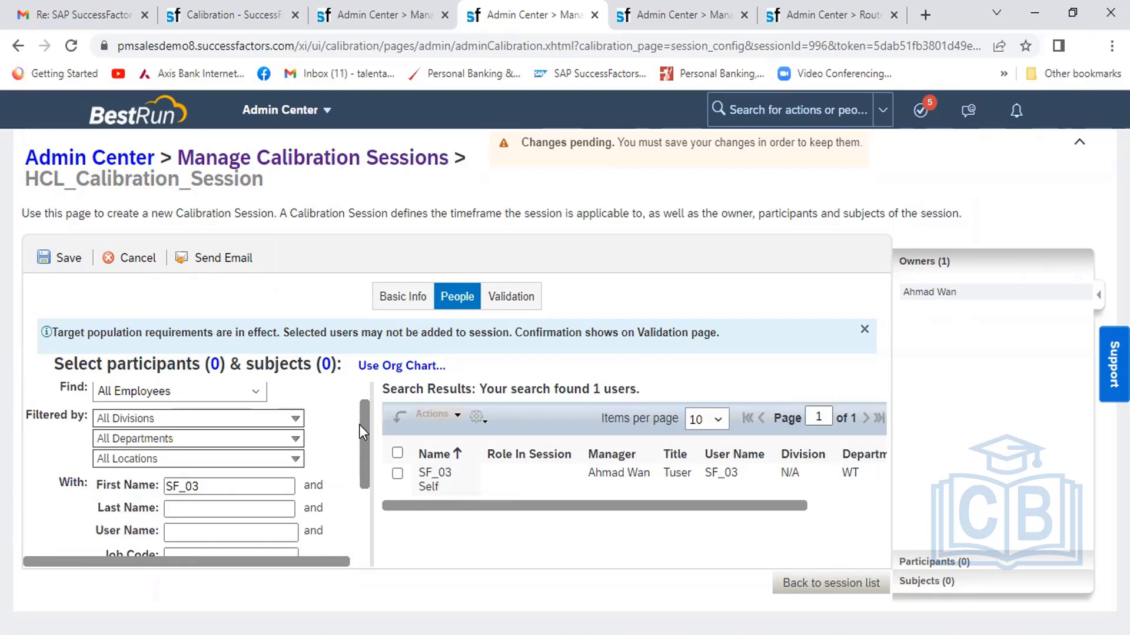
pyautogui.click(256, 490)
pyautogui.press('BackSpace')
pyautogui.press('BackSpace')
pyautogui.press('BackSpace')
pyautogui.press('BackSpace')
pyautogui.press('BackSpace')
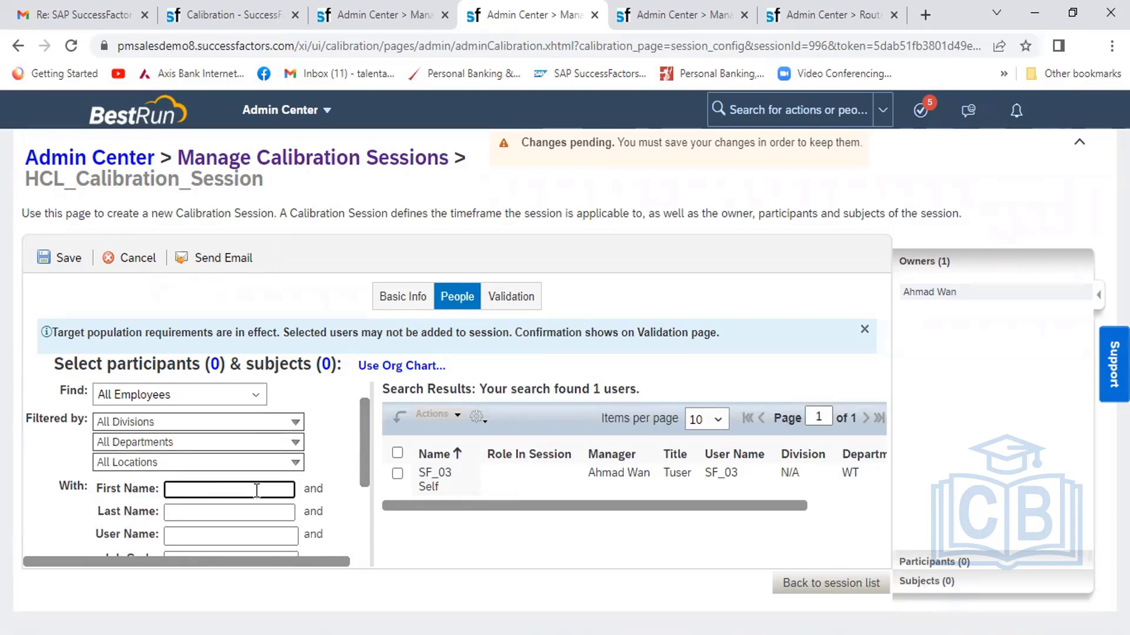
pyautogui.write('rashid')
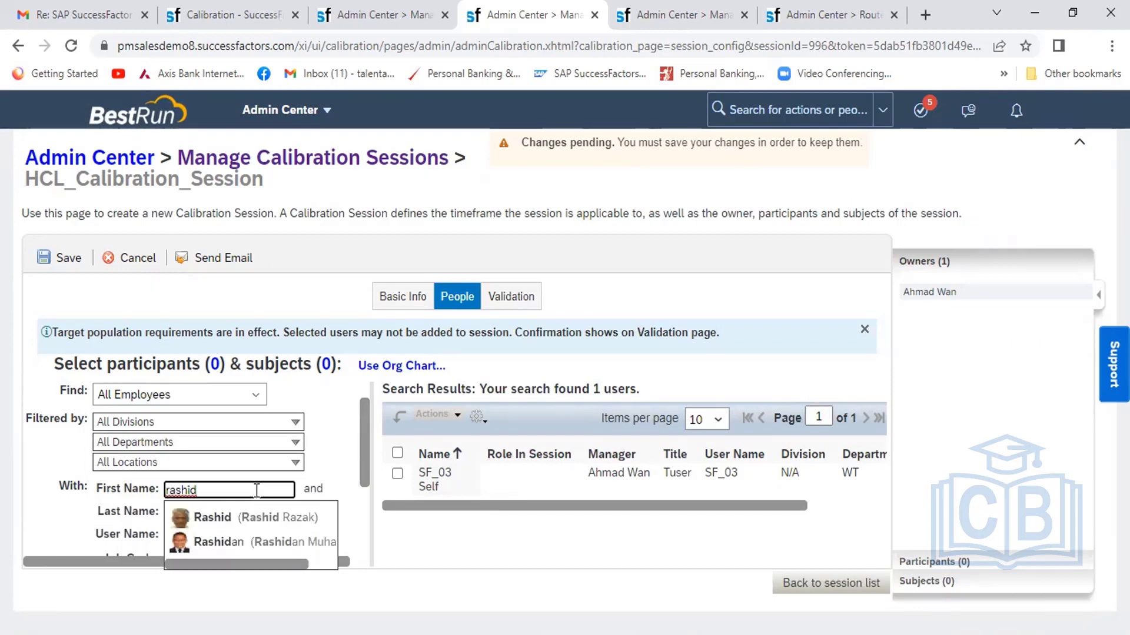
pyautogui.click(260, 517)
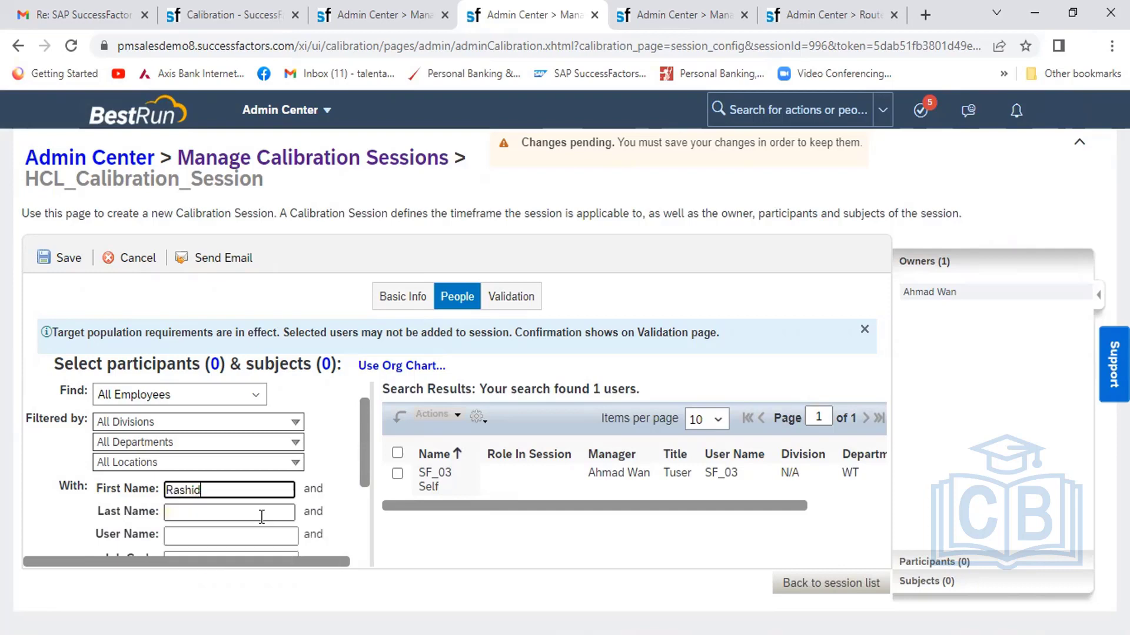
pyautogui.moveTo(367, 473); pyautogui.dragTo(361, 548)
pyautogui.click(336, 547)
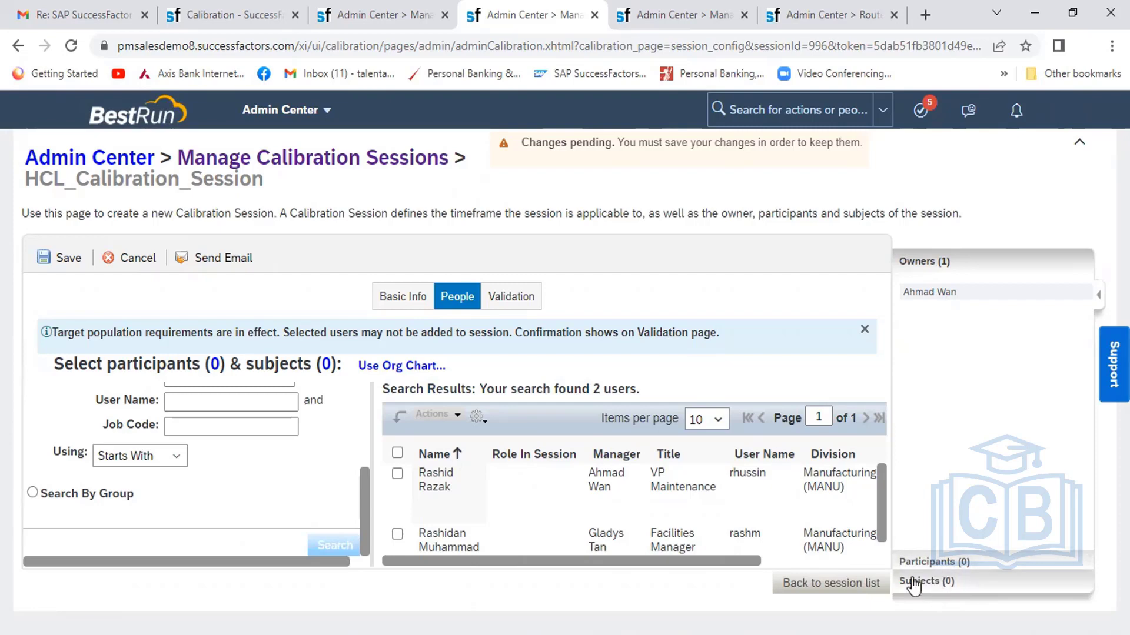
# - Recheck the owners and automatic selection option in Basic Info, and return to the People search results
pyautogui.click(406, 302)
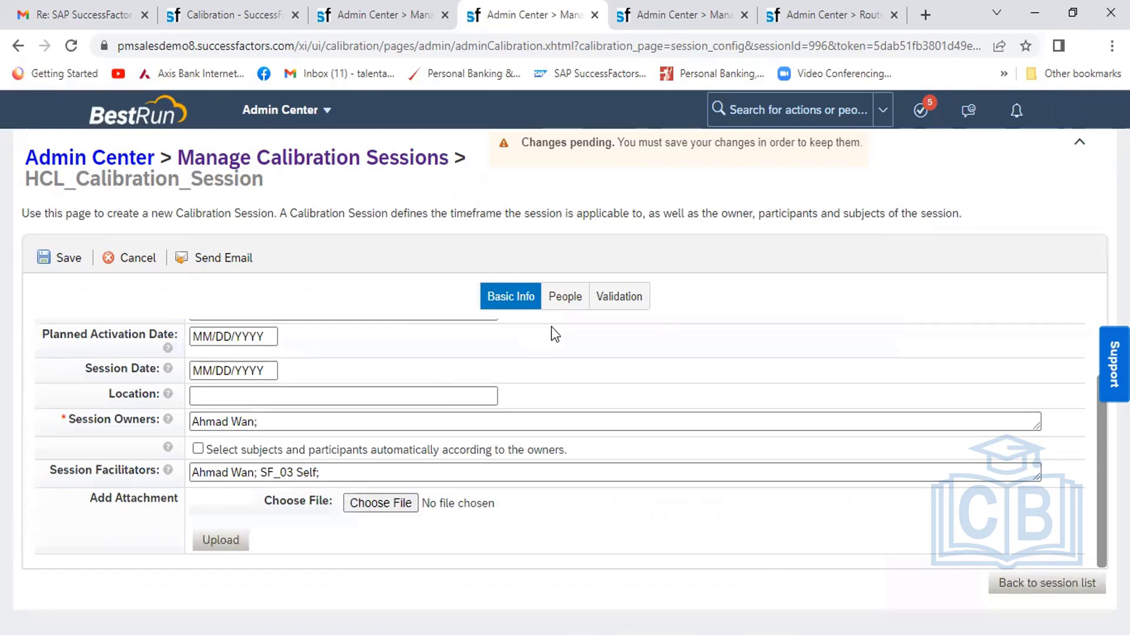
pyautogui.click(566, 297)
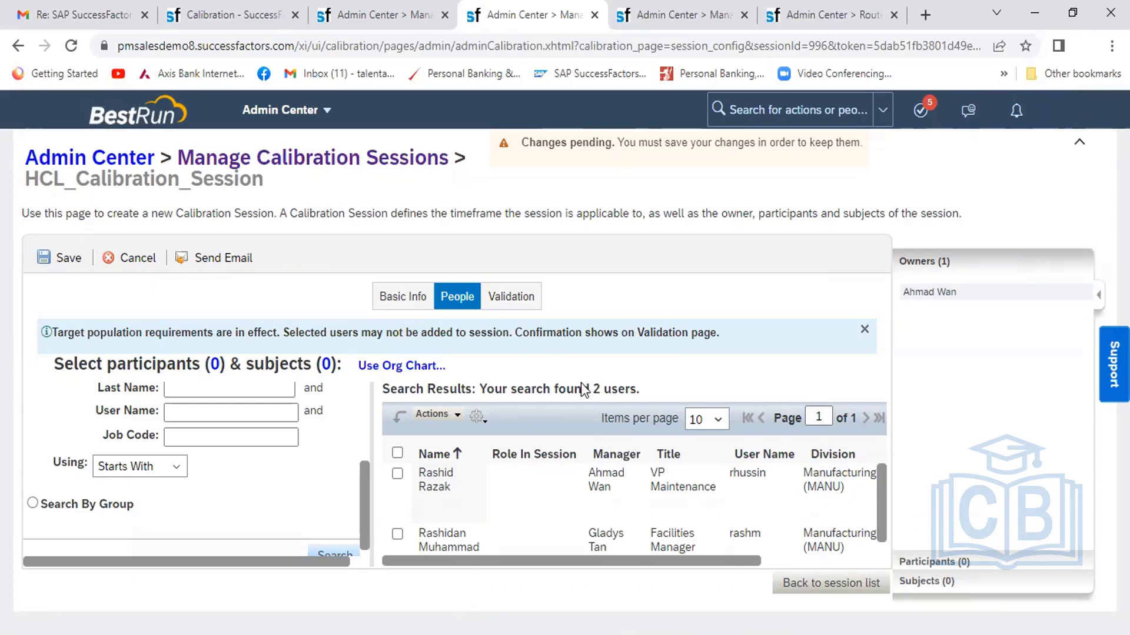
pyautogui.click(391, 296)
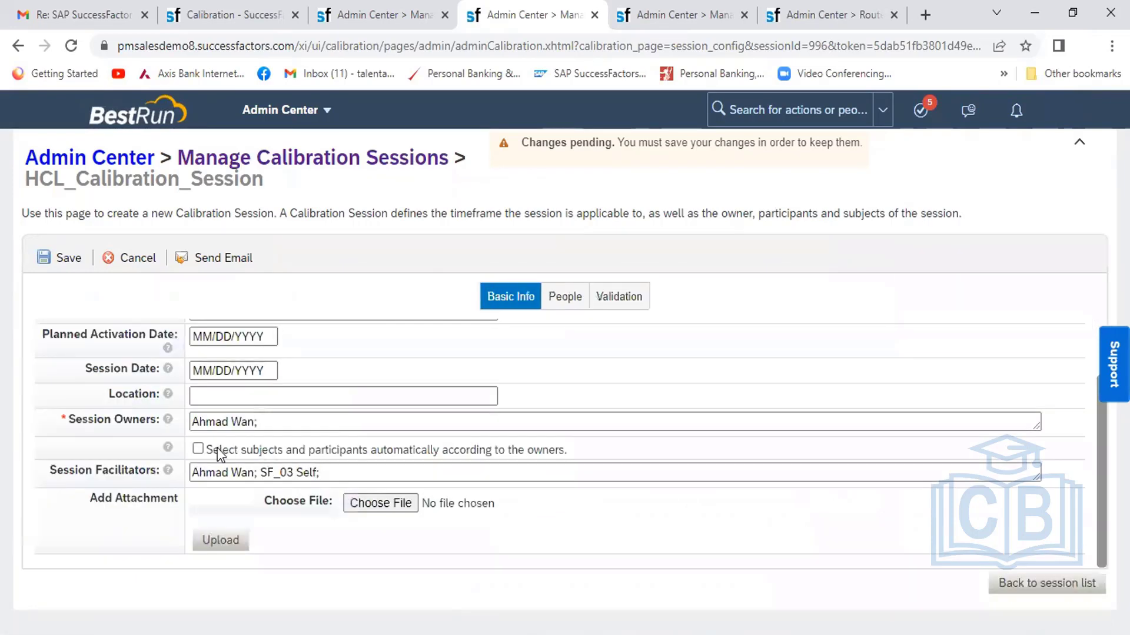
pyautogui.click(566, 299)
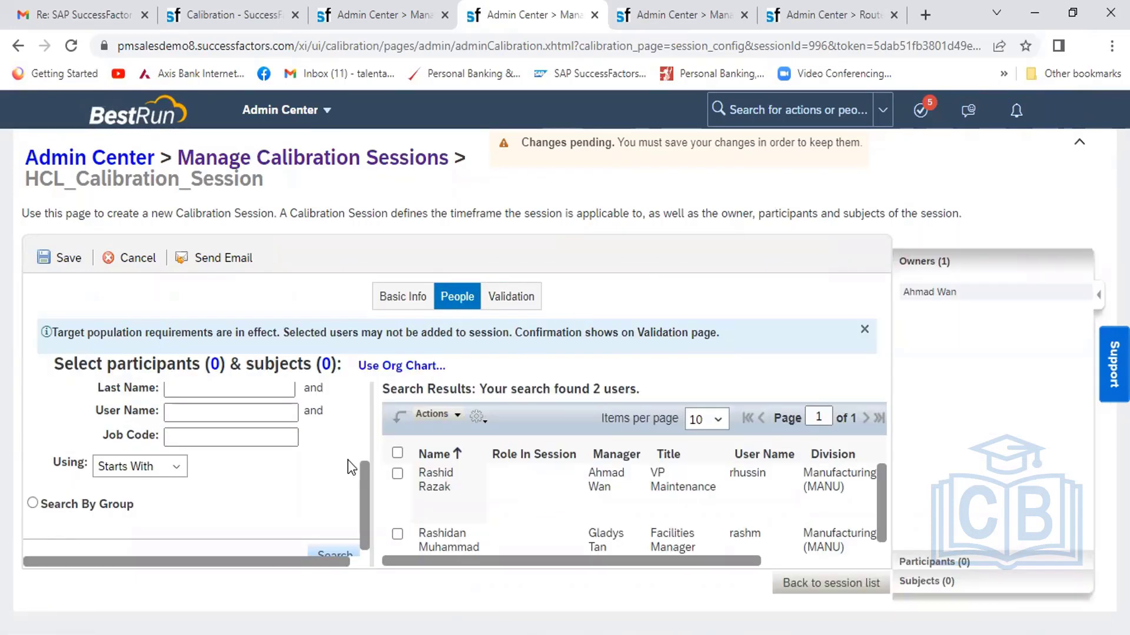
# - Add all users in the search results to the session's participants and select them in the Participants list
pyautogui.moveTo(362, 488); pyautogui.dragTo(362, 415)
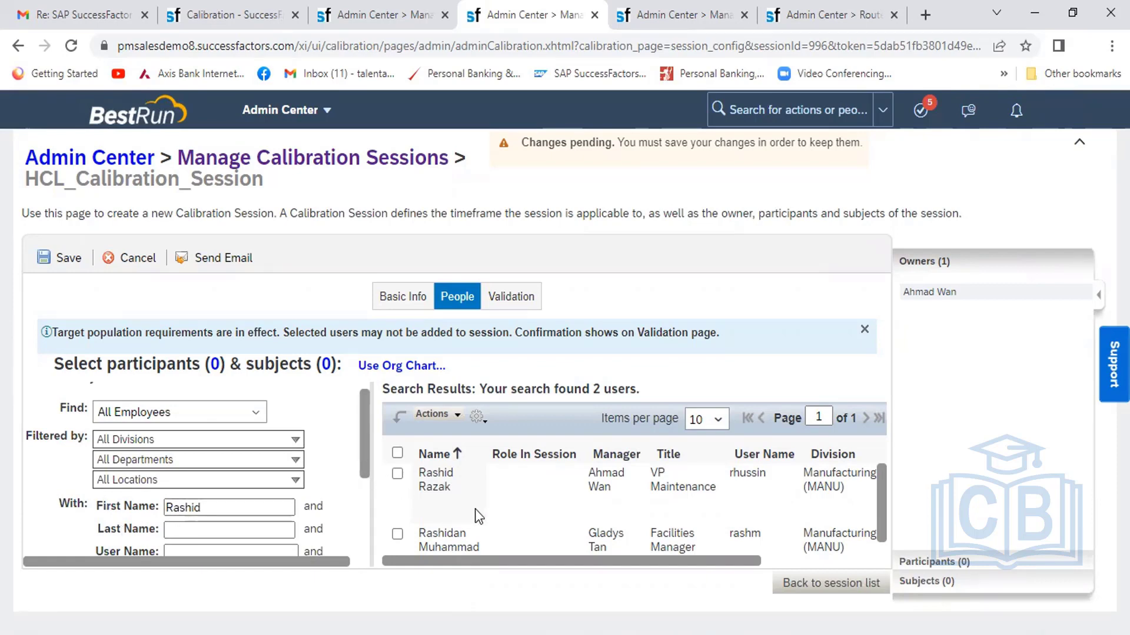
pyautogui.click(398, 454)
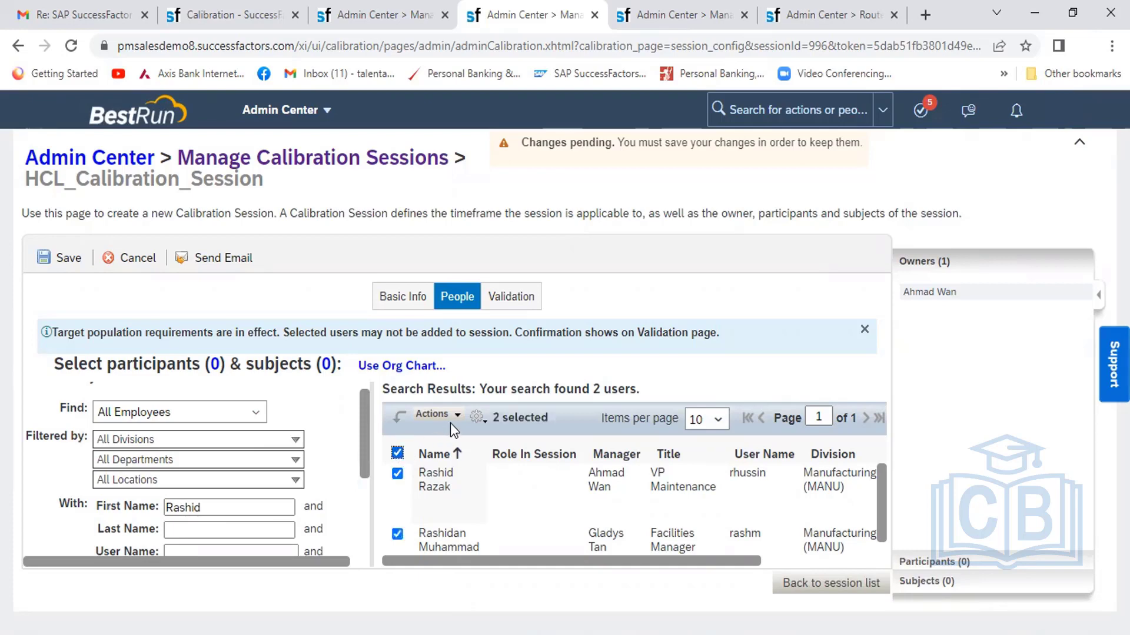
pyautogui.click(457, 417)
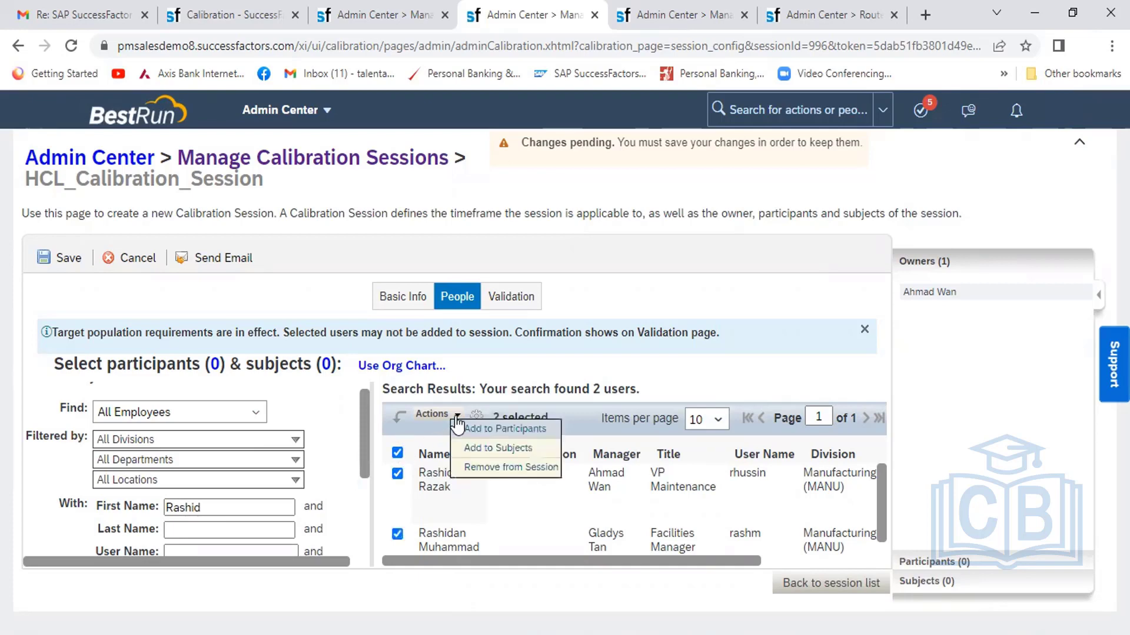
pyautogui.click(520, 429)
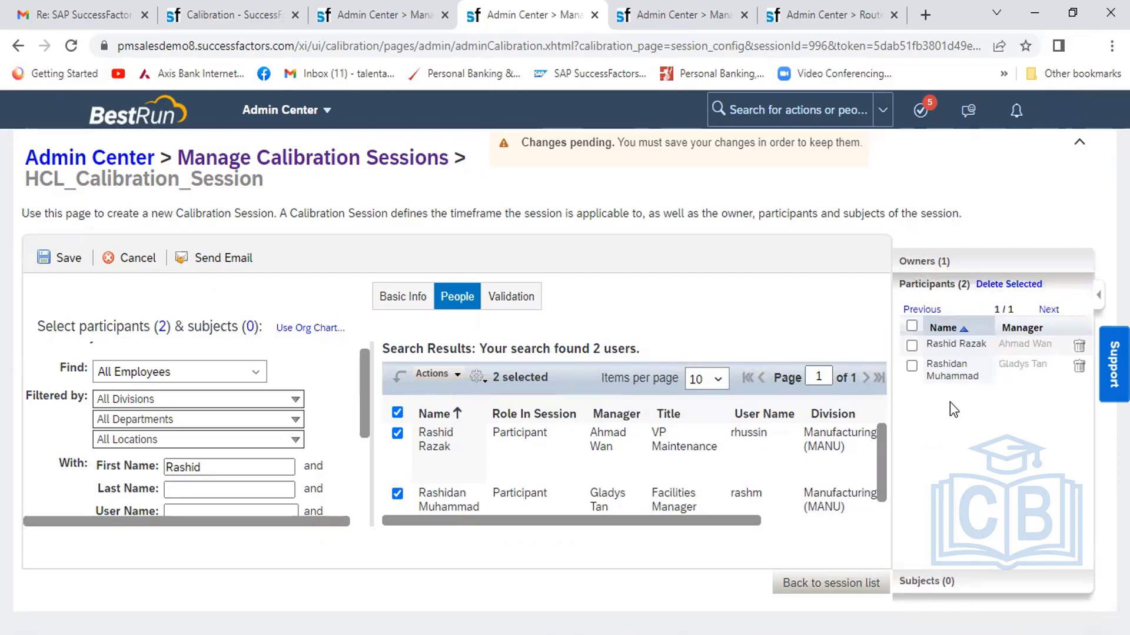
pyautogui.click(913, 326)
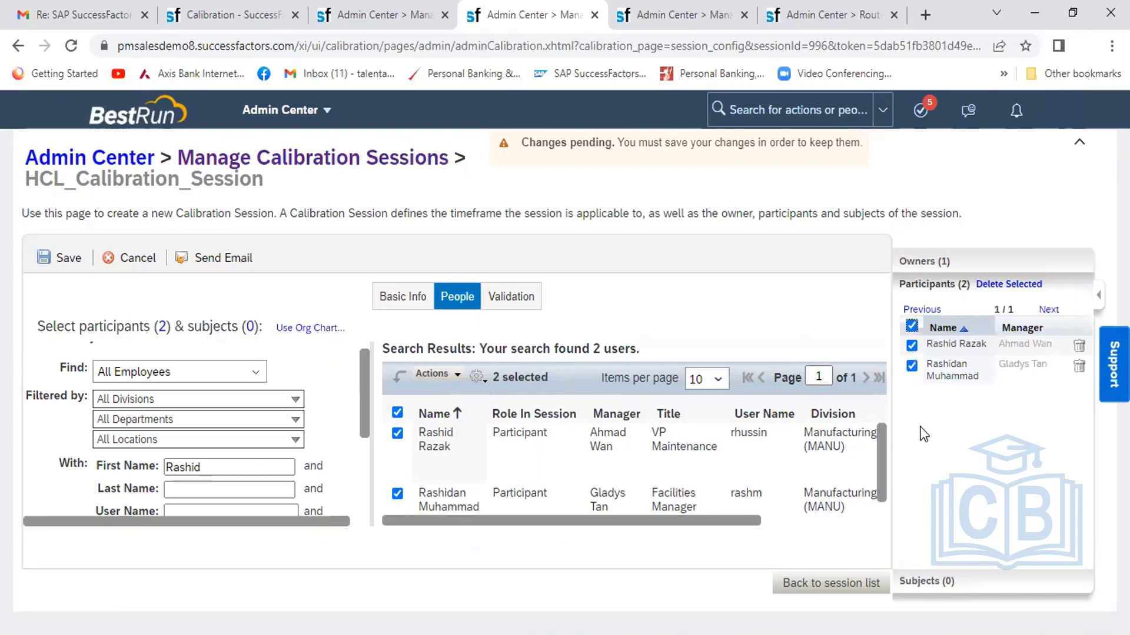
# - Examine the session's Validation page and Activate option, comparing them with the participants and subjects on the People page
pyautogui.click(517, 300)
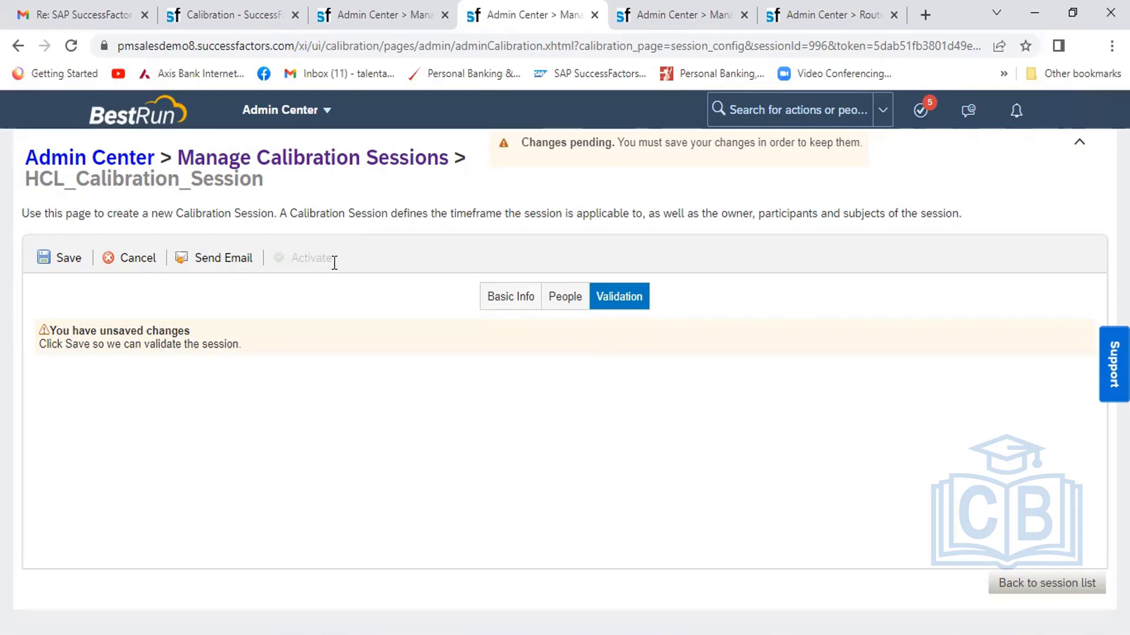
pyautogui.moveTo(338, 262); pyautogui.dragTo(278, 263)
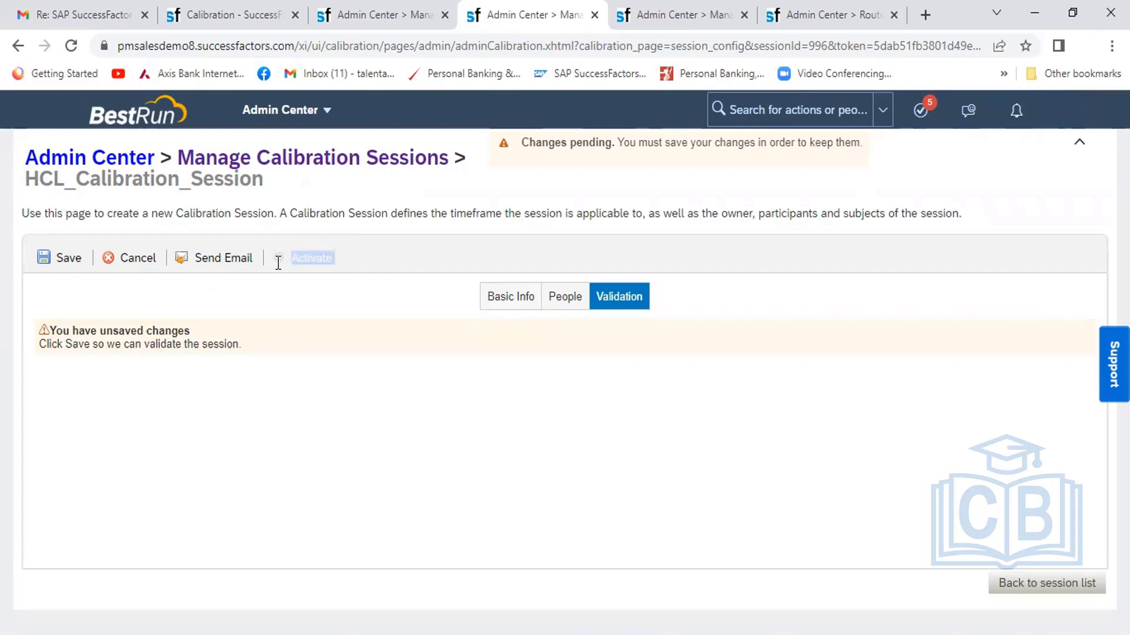
pyautogui.click(270, 263)
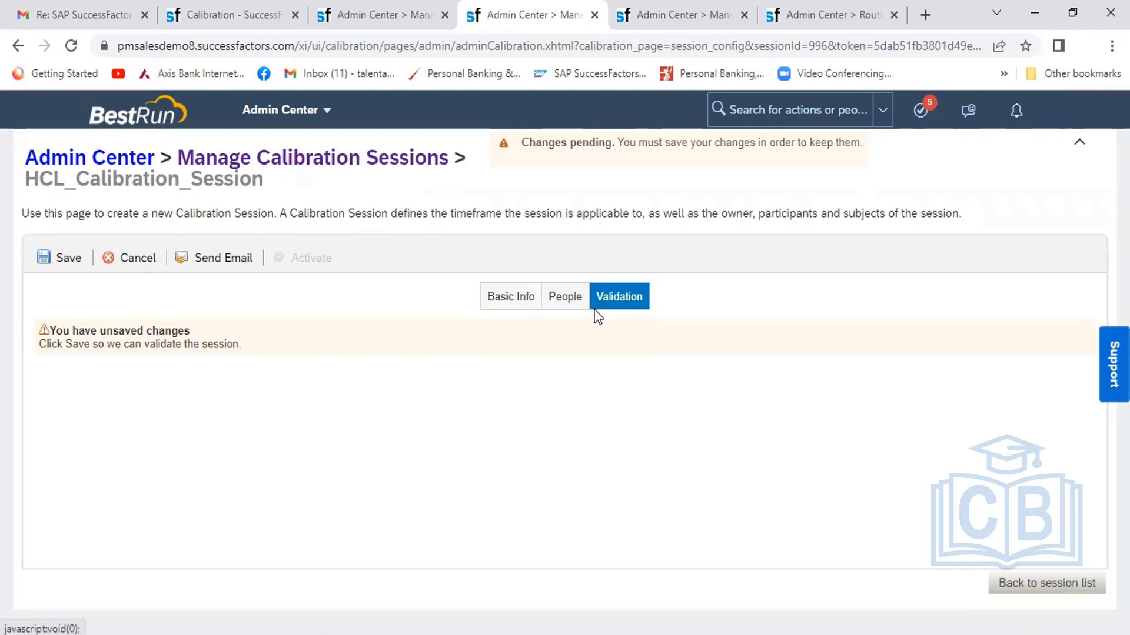
pyautogui.click(565, 298)
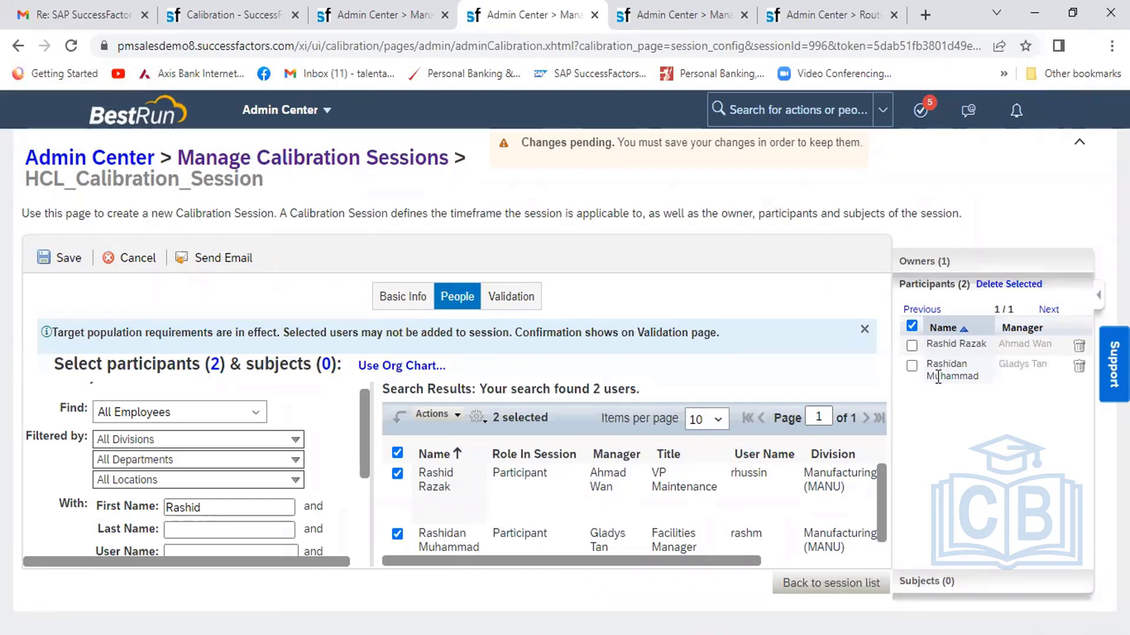
pyautogui.click(520, 302)
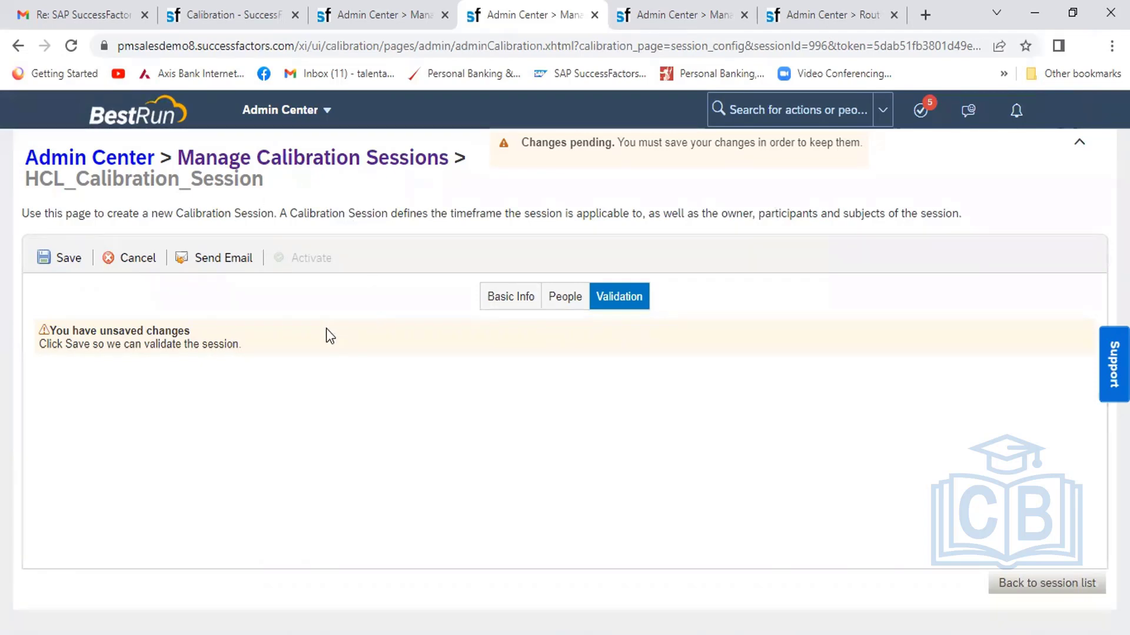
pyautogui.click(555, 303)
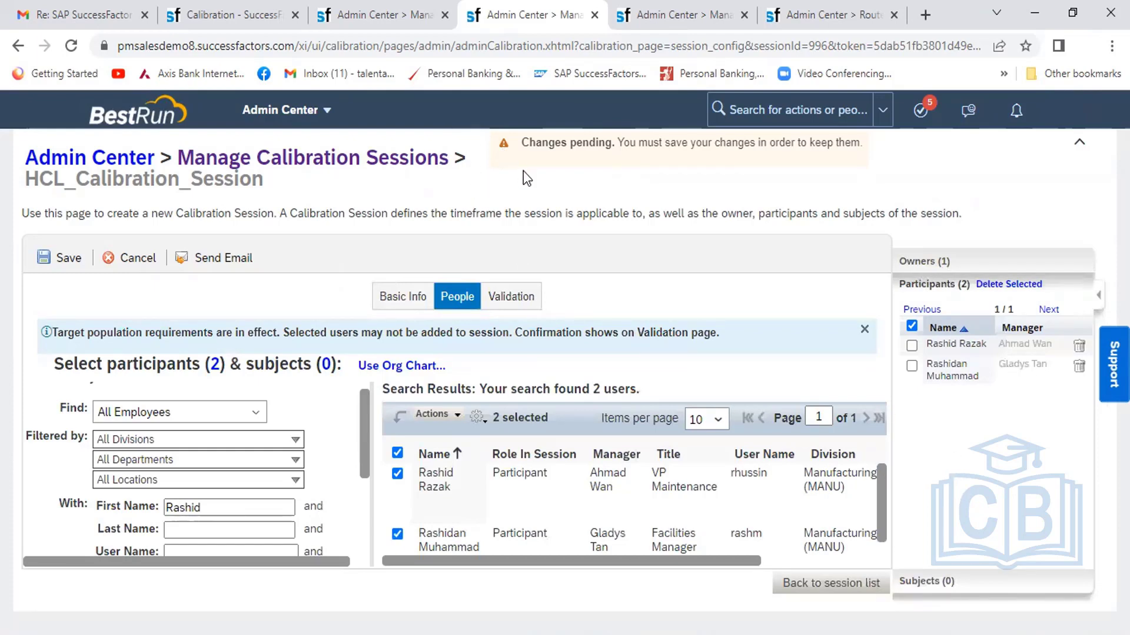
# - Check the Validation page of HCL_Calibration_Session, and reload the session list in the Calibration module
pyautogui.click(510, 303)
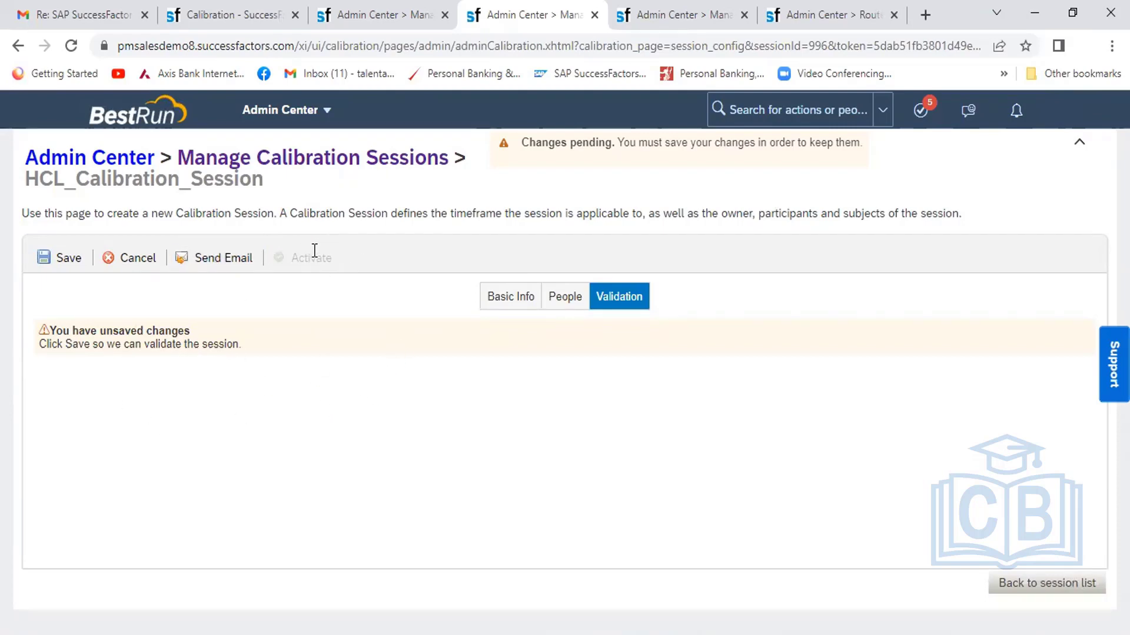
pyautogui.click(234, 13)
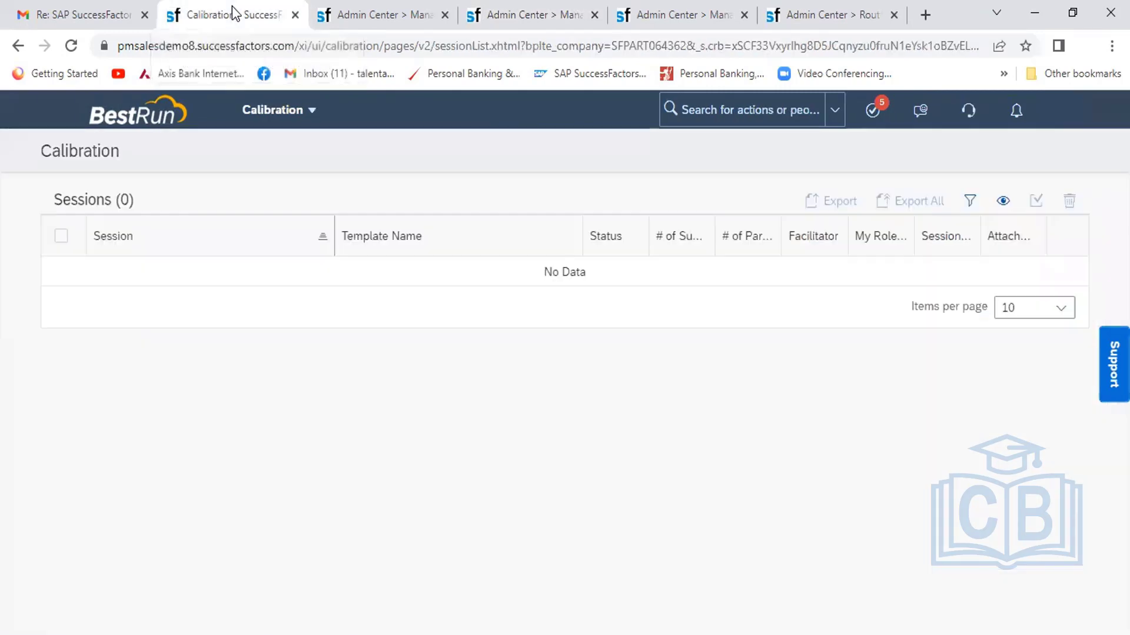
pyautogui.click(321, 114)
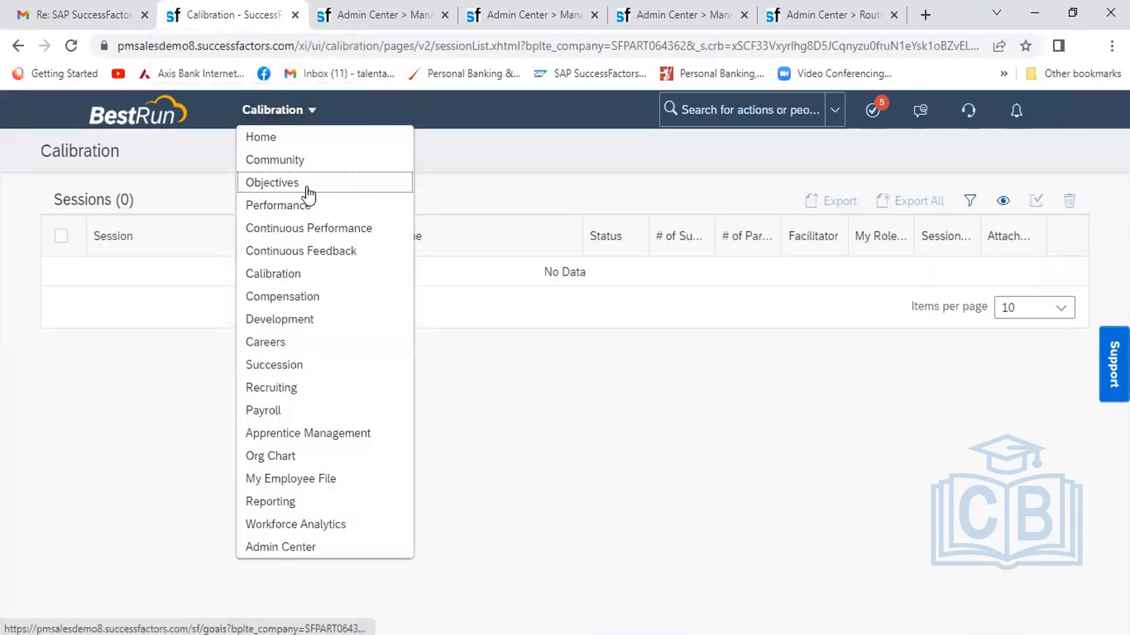
pyautogui.click(293, 278)
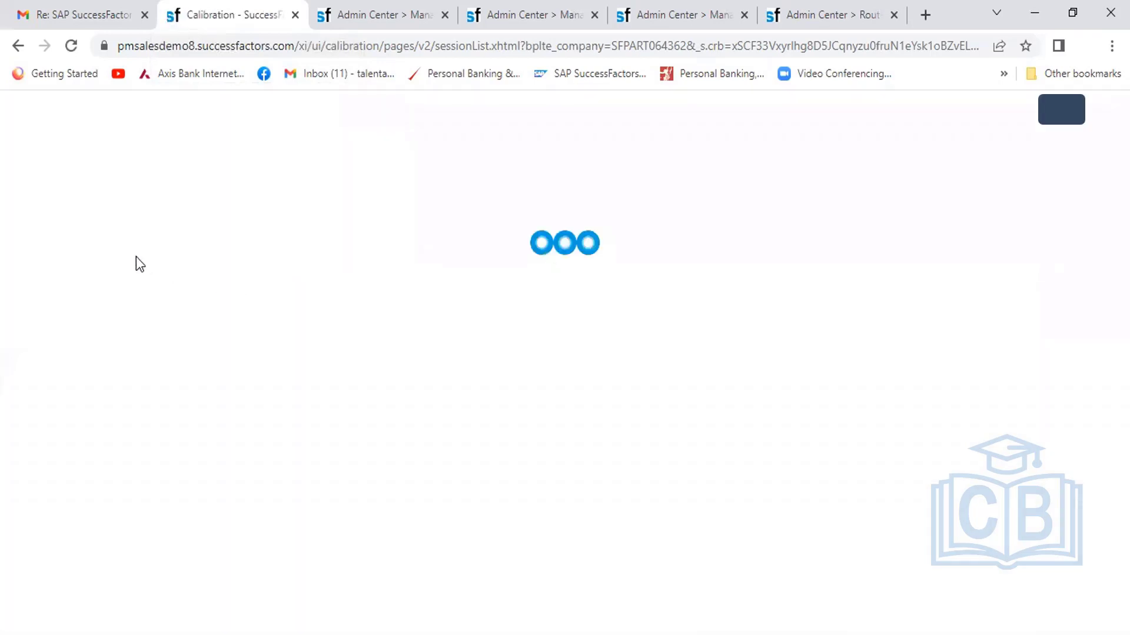
# - Review the Basic Info, People and Validation pages of HCL_Calibration_Session in turn
pyautogui.click(510, 16)
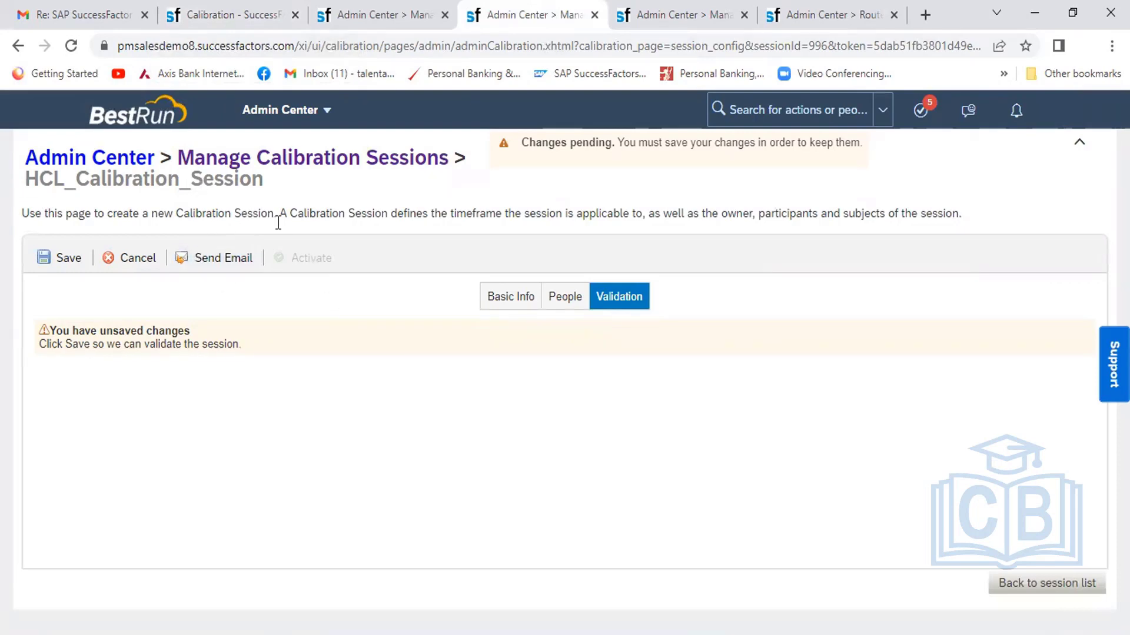
pyautogui.click(501, 302)
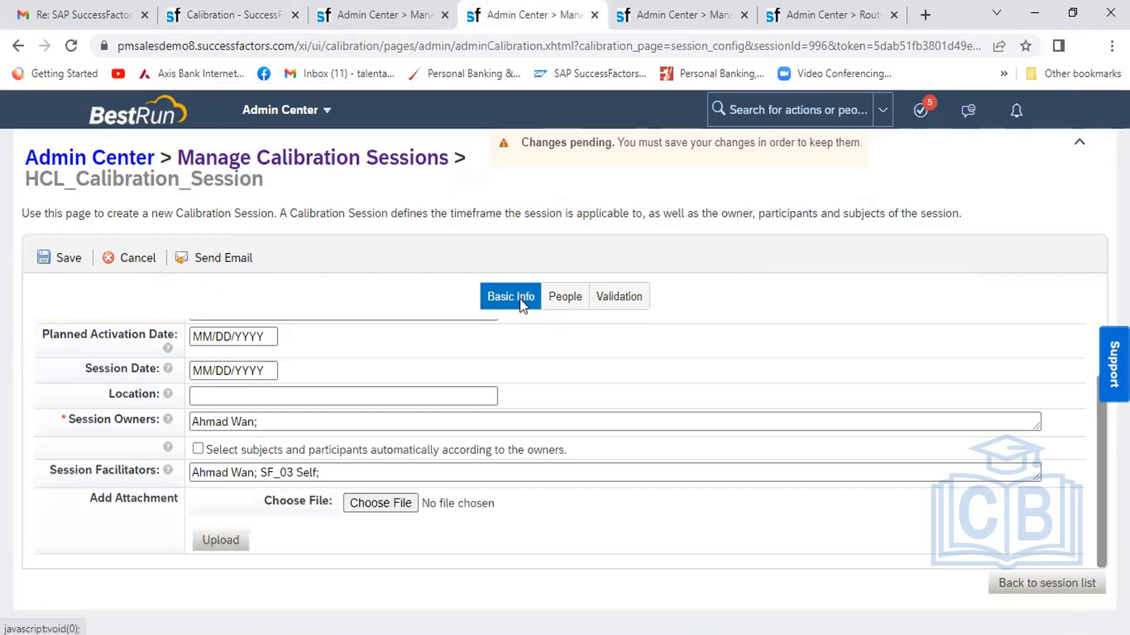
pyautogui.click(560, 297)
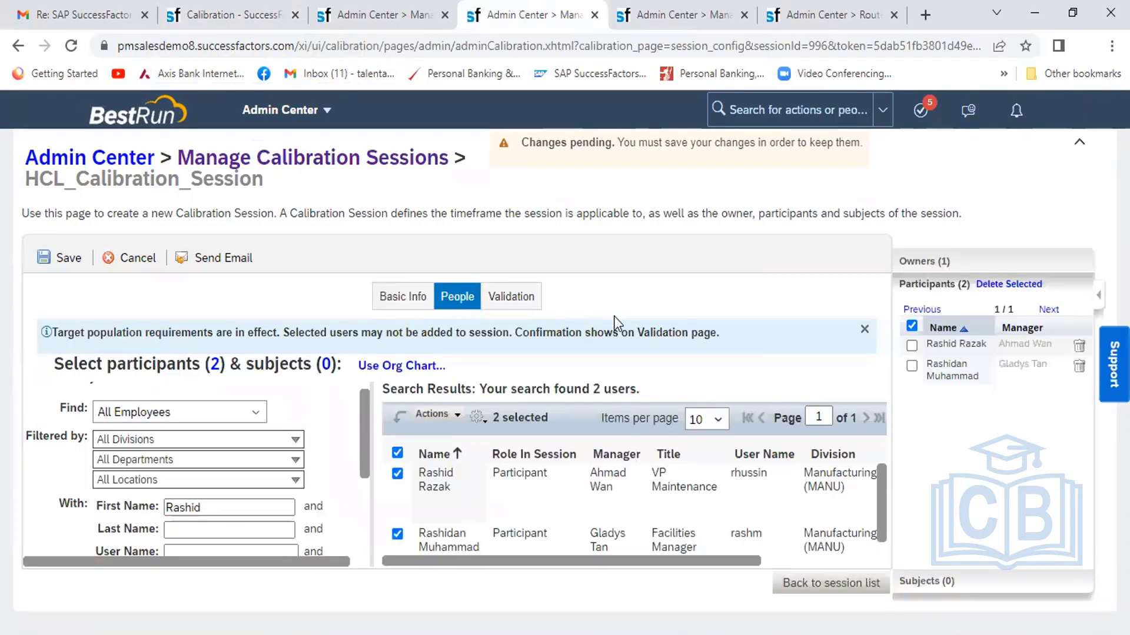
pyautogui.click(530, 301)
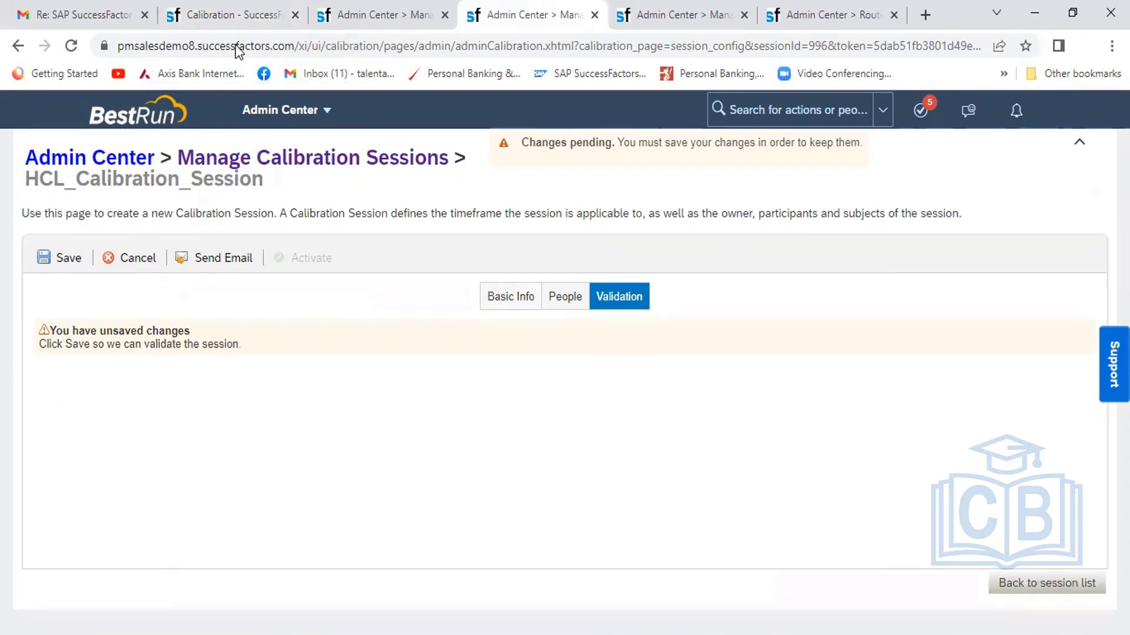
# - Compare the Calibration module's session list with the Manage Calibration Templates list and the session's Validation and People pages
pyautogui.click(244, 14)
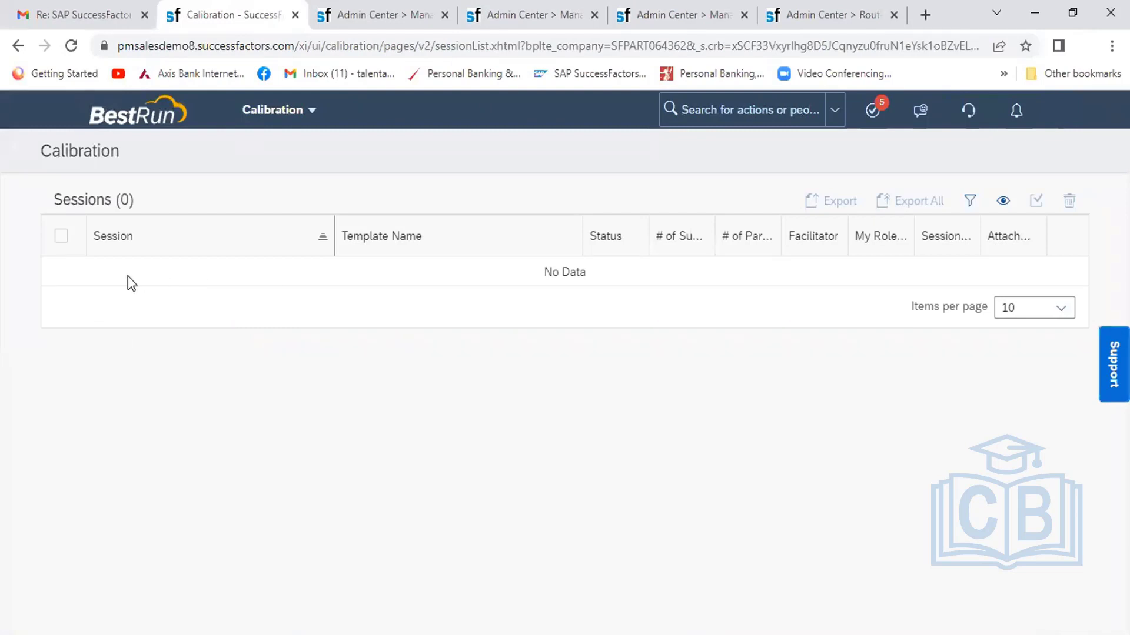
pyautogui.click(477, 14)
pyautogui.click(230, 15)
pyautogui.click(383, 14)
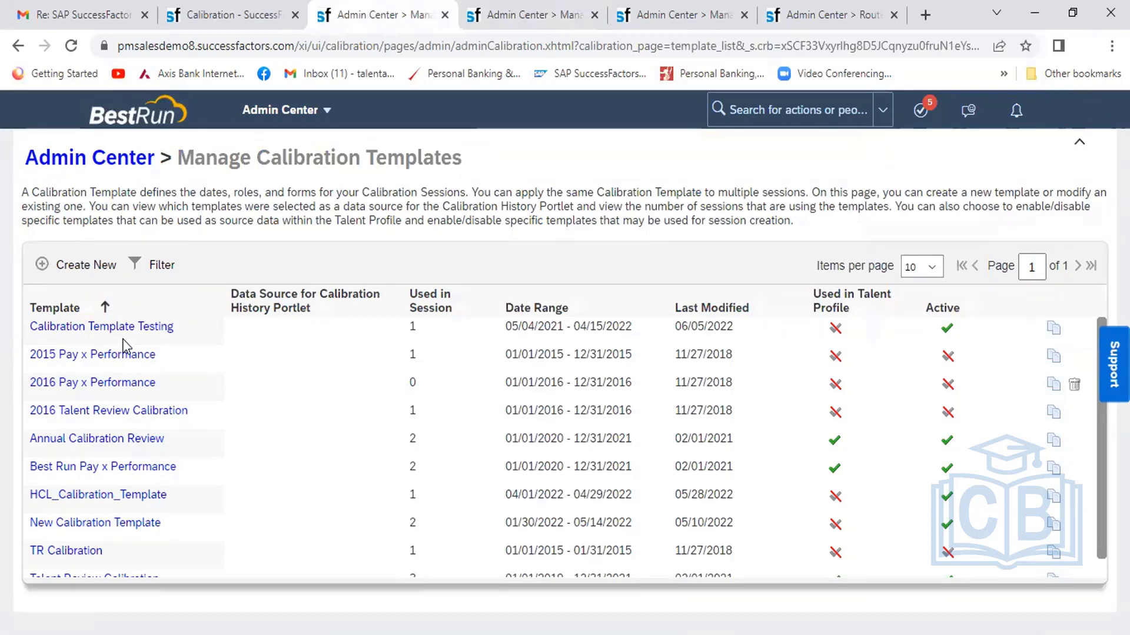
pyautogui.click(238, 21)
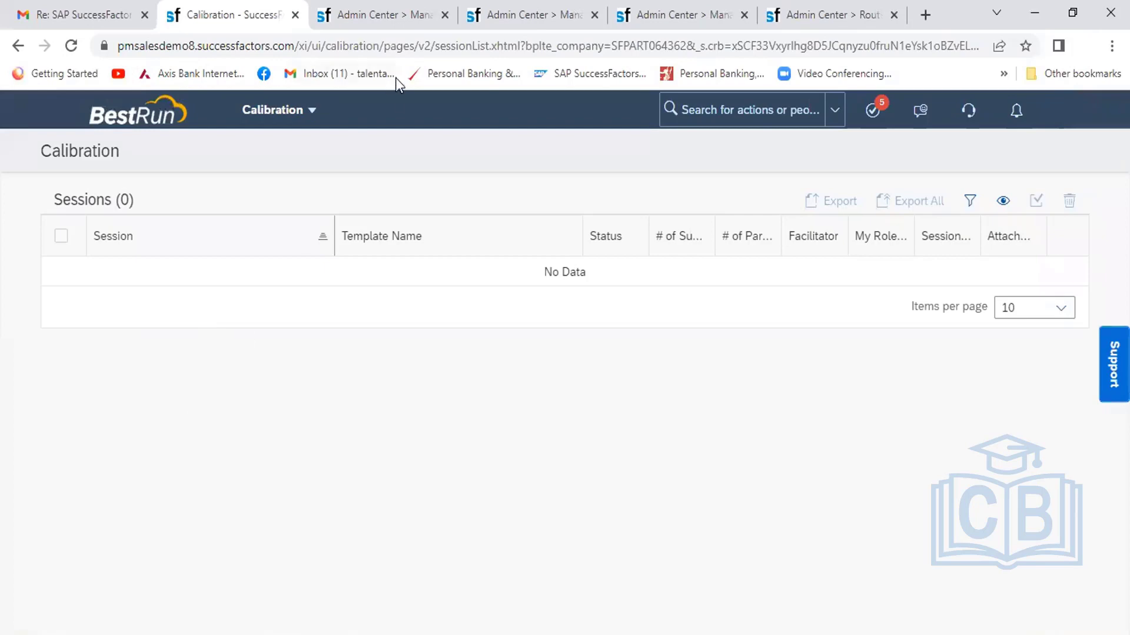
pyautogui.click(505, 27)
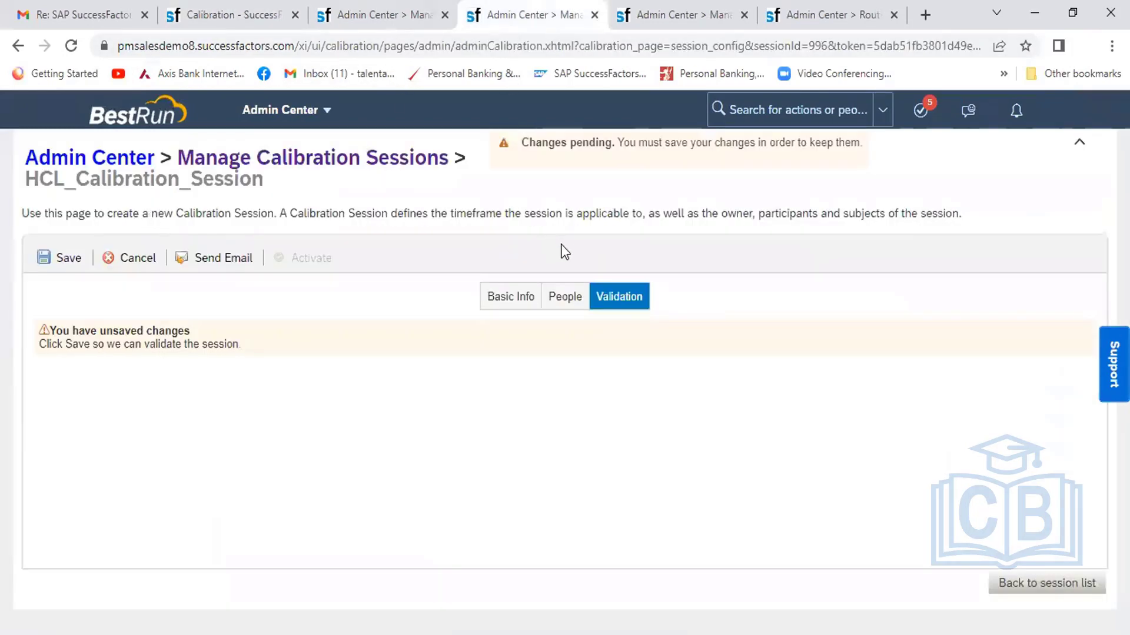
pyautogui.click(562, 301)
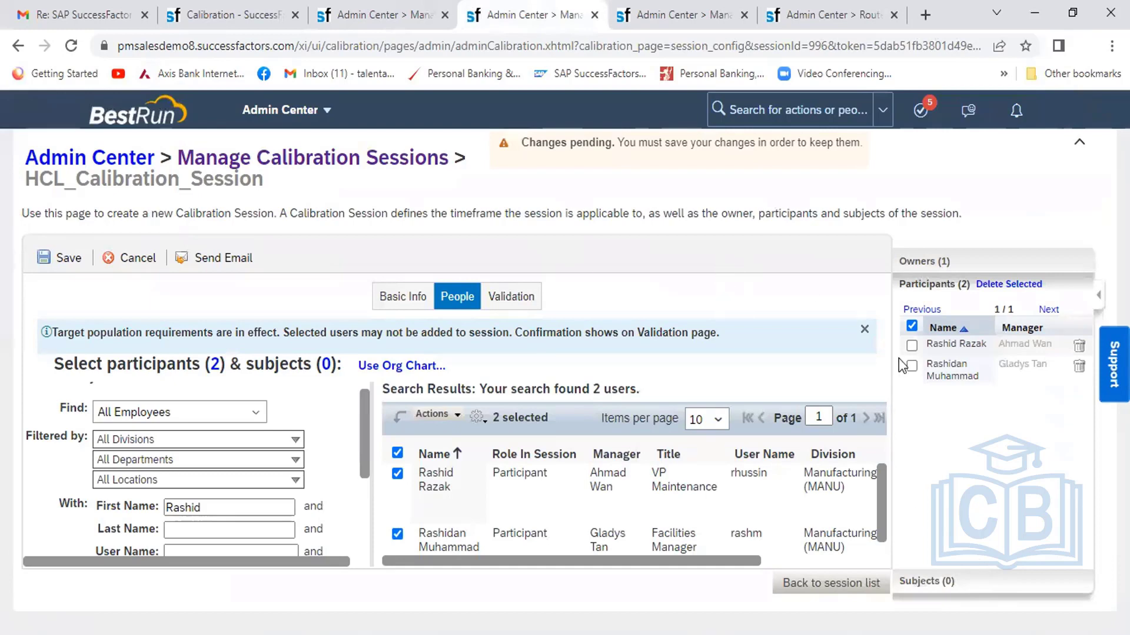
# - Examine the route map's workflow stages alongside the calibration templates list and the session's People page
pyautogui.click(221, 13)
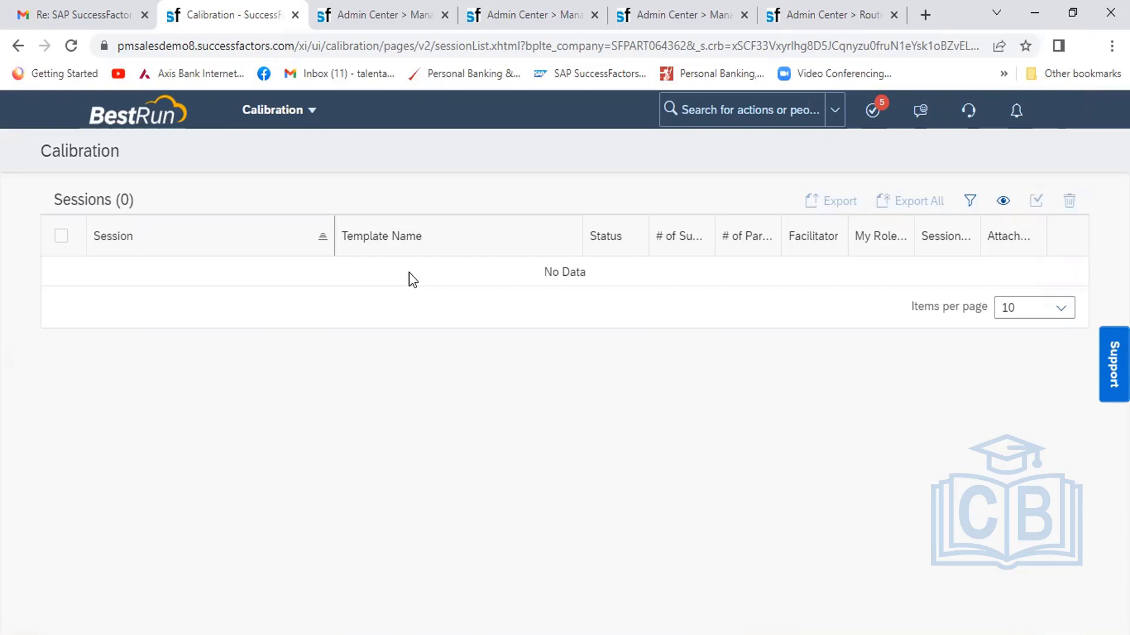
pyautogui.click(704, 21)
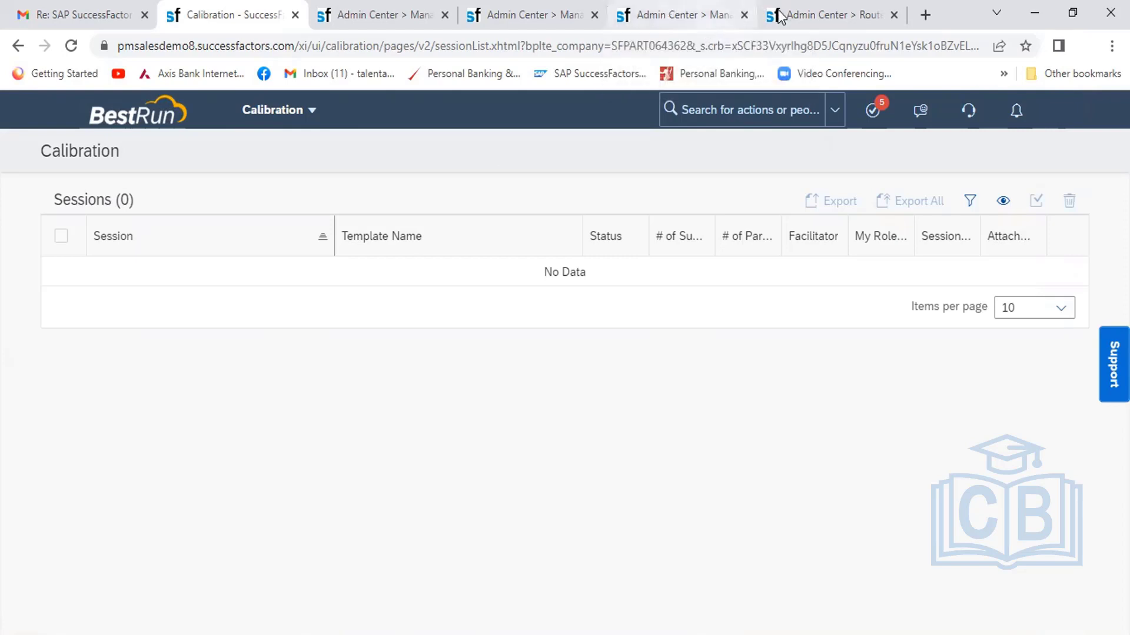
pyautogui.click(807, 18)
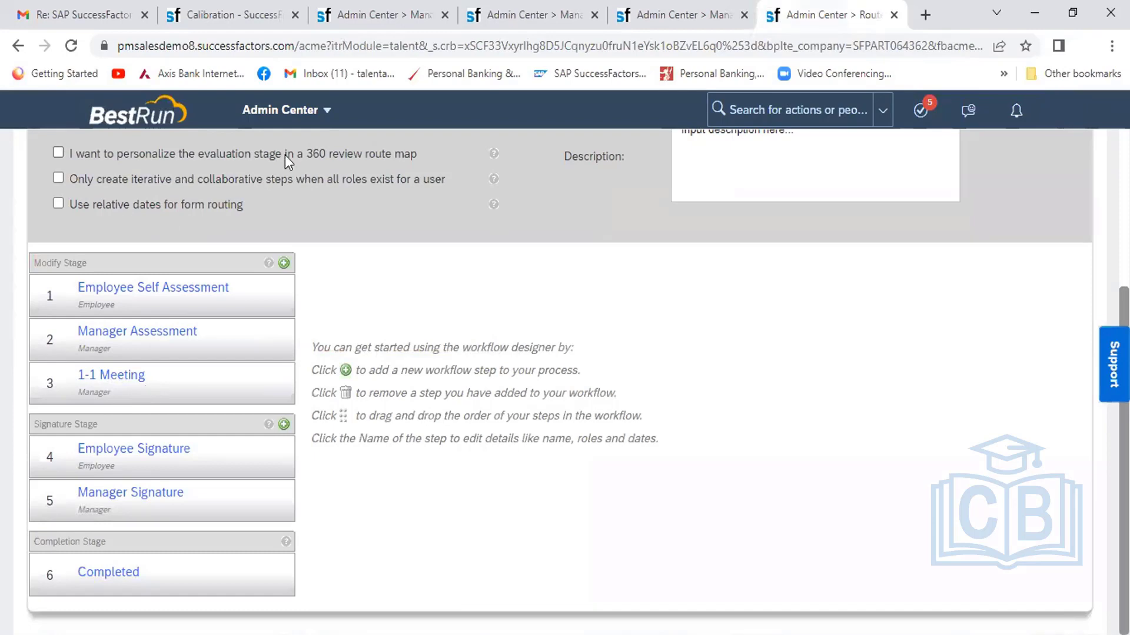
pyautogui.click(360, 15)
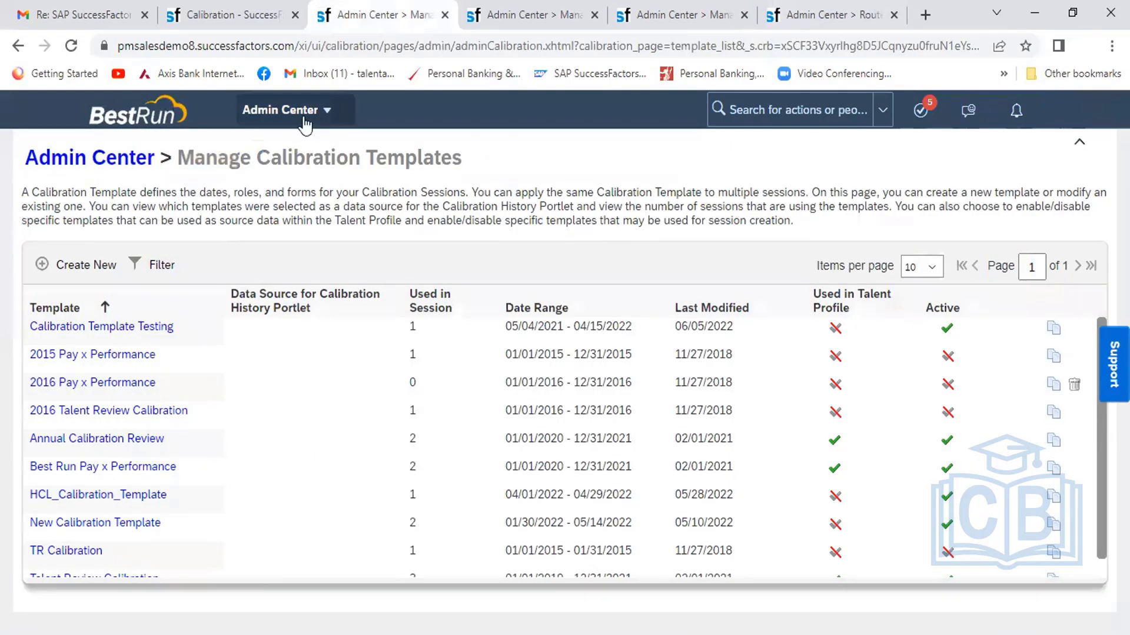
pyautogui.click(517, 18)
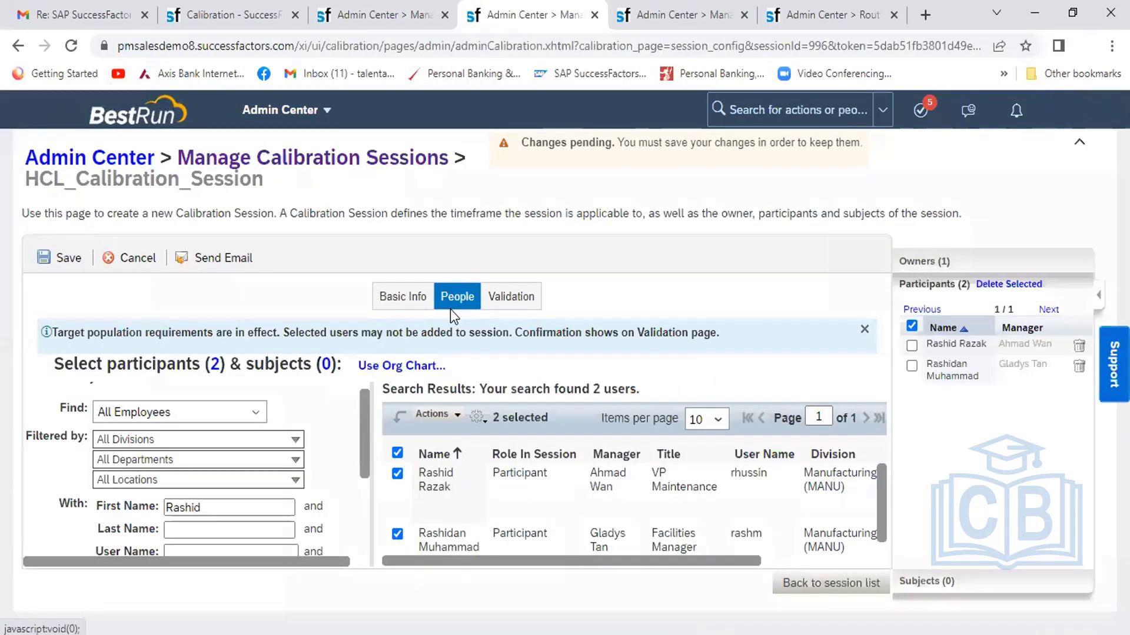
# - Locate the Calibration entry among the modules, and compare the session's owners and facilitators in Basic Info with the Calibration session list
pyautogui.click(229, 15)
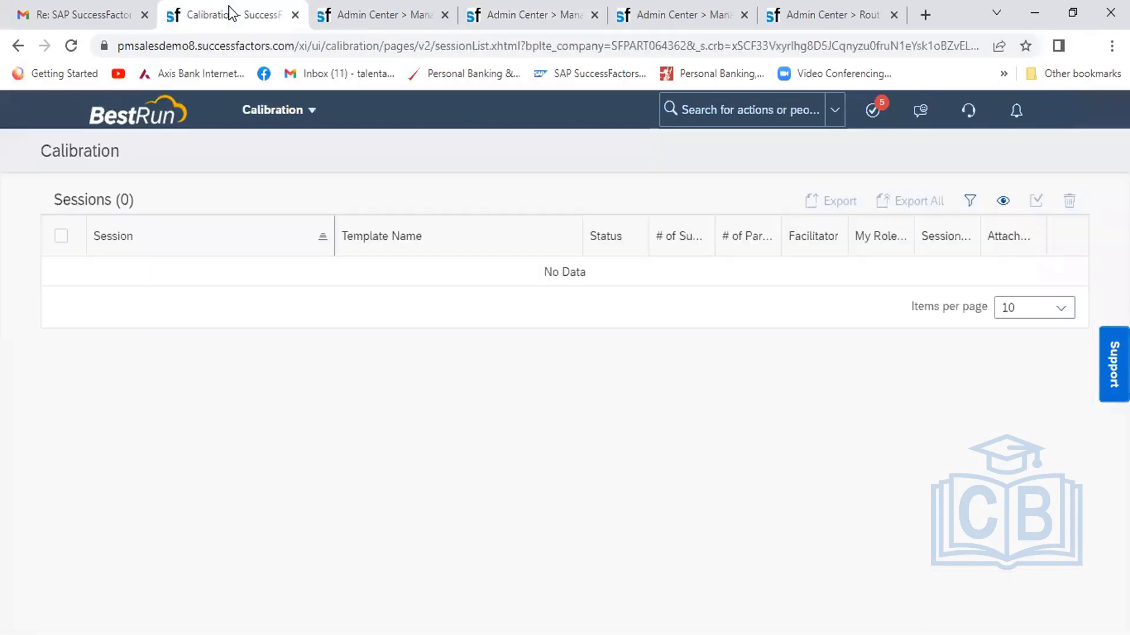
pyautogui.click(313, 115)
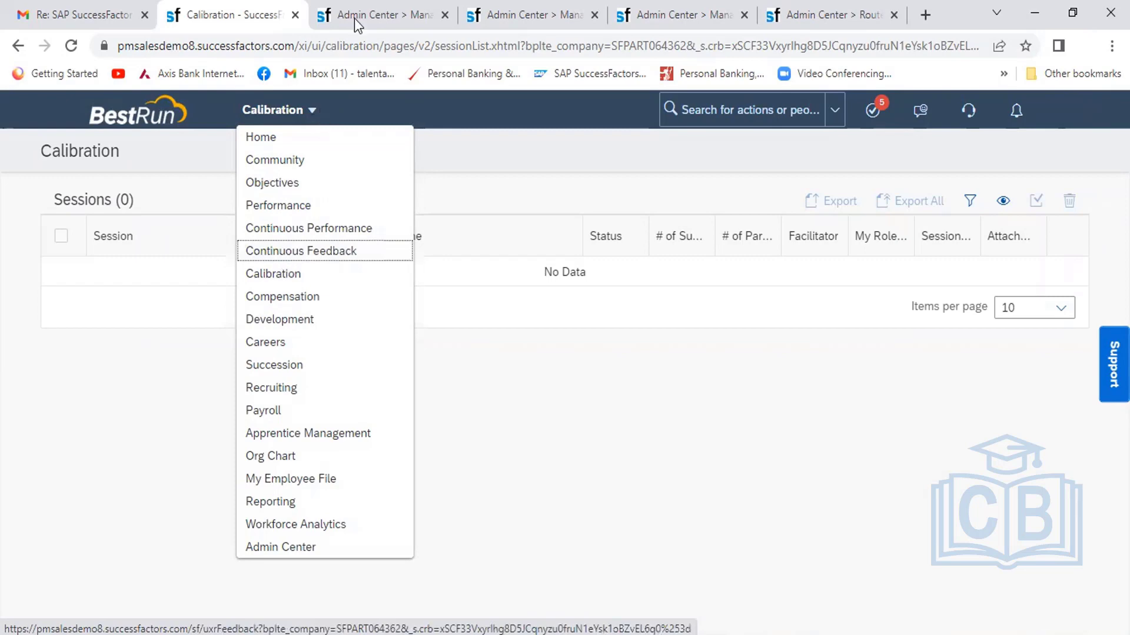
pyautogui.click(487, 15)
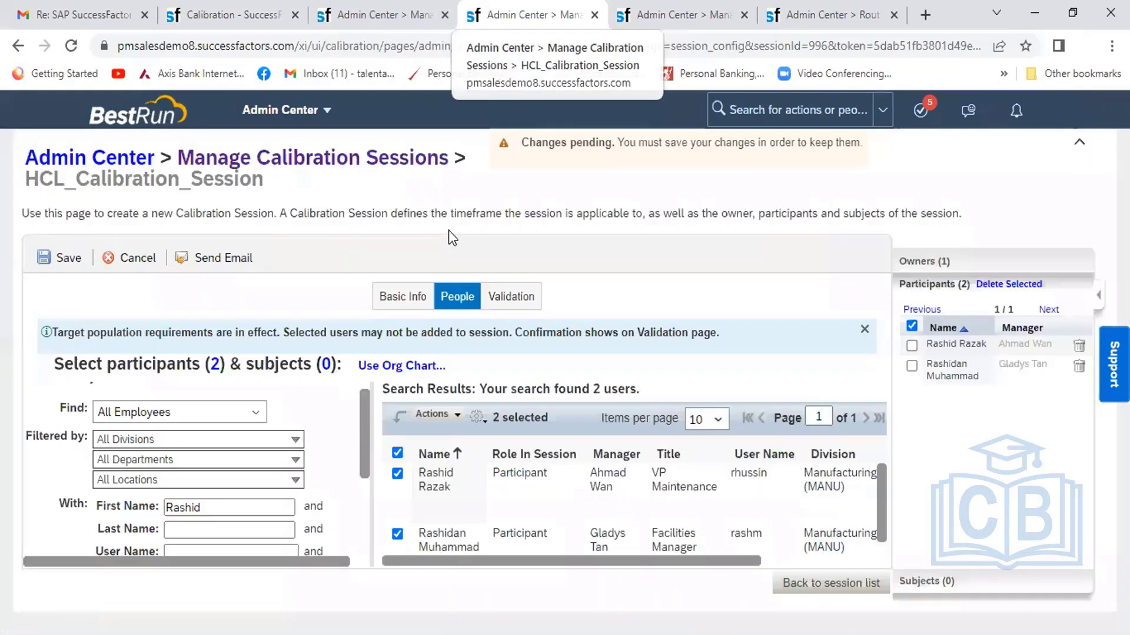
pyautogui.click(416, 300)
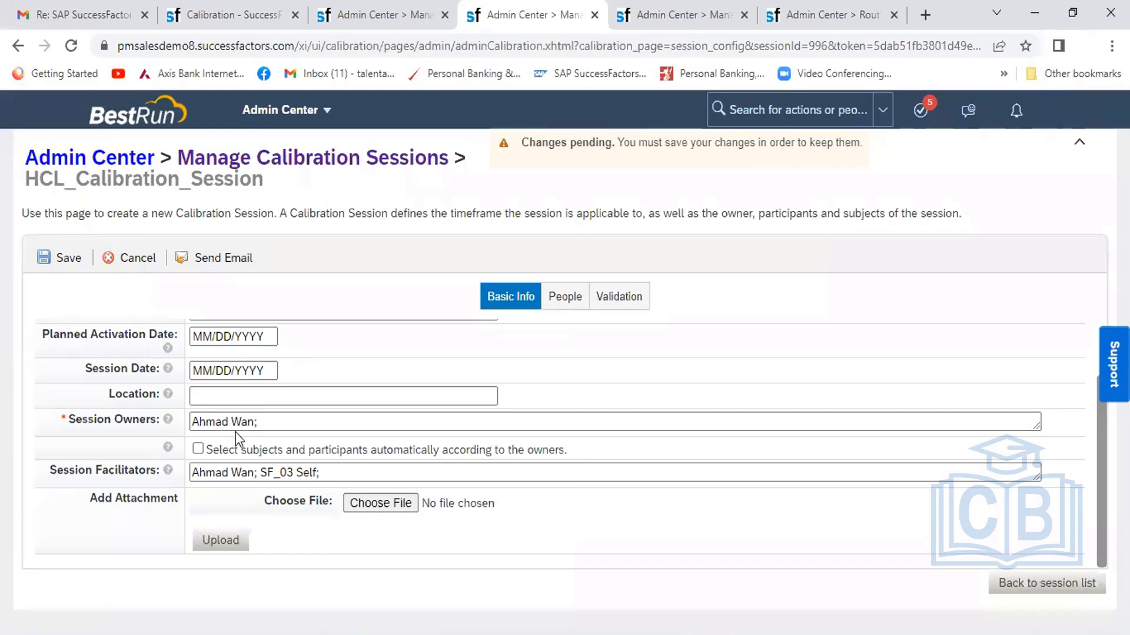
pyautogui.click(250, 17)
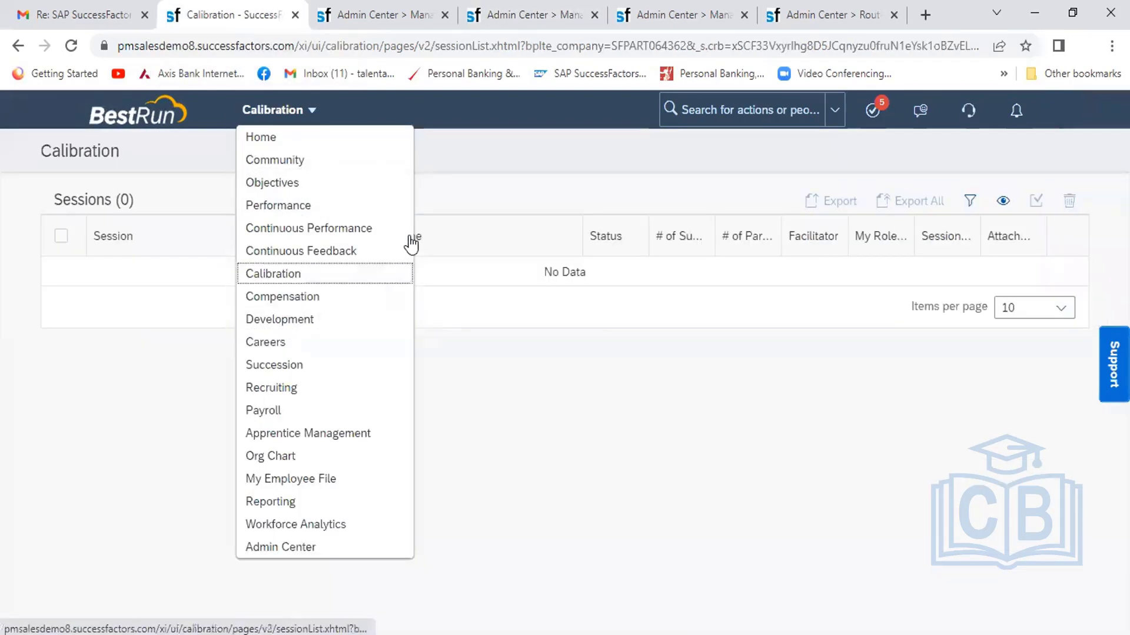
pyautogui.click(489, 278)
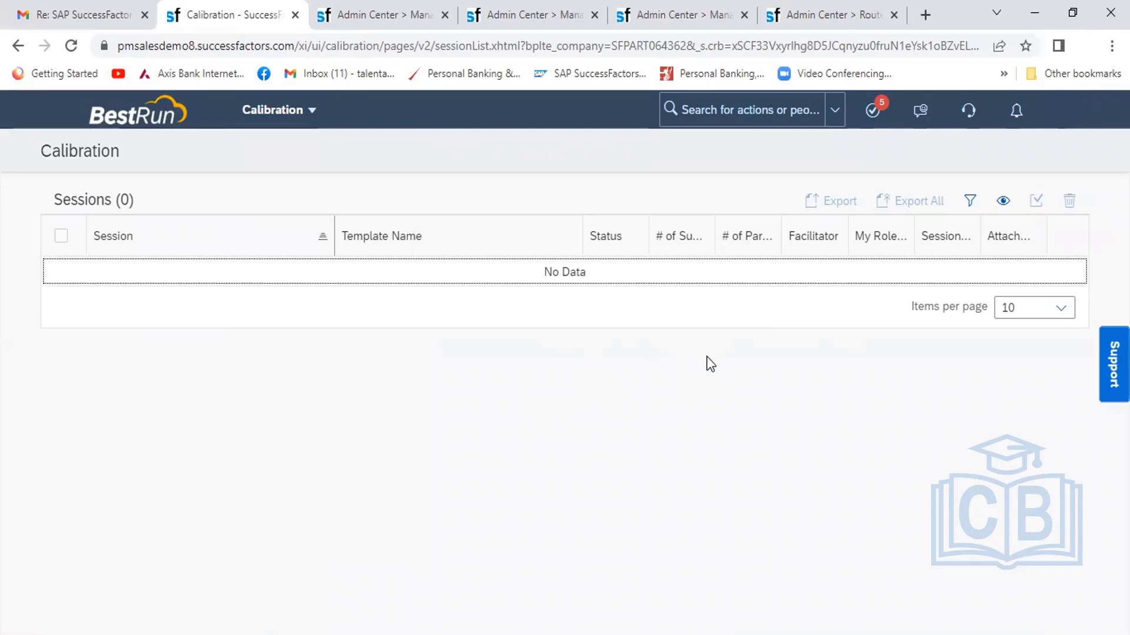
# - Review the route map's Modify, Signature and Completion stages in relation to the Manage Calibration Templates list
pyautogui.click(811, 20)
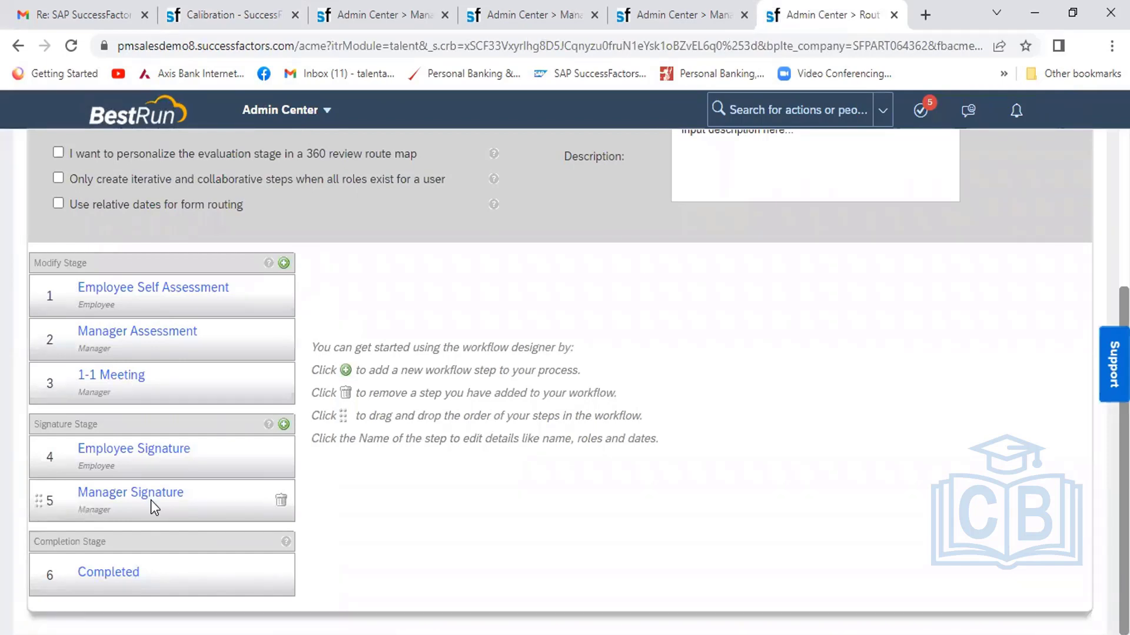
pyautogui.click(372, 15)
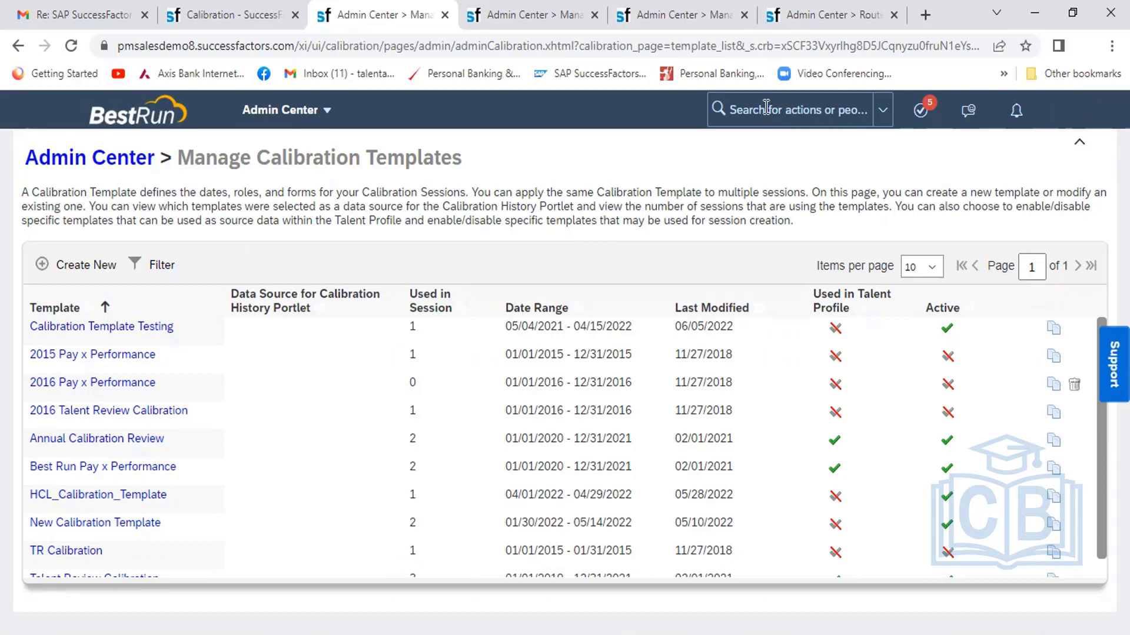
pyautogui.click(815, 19)
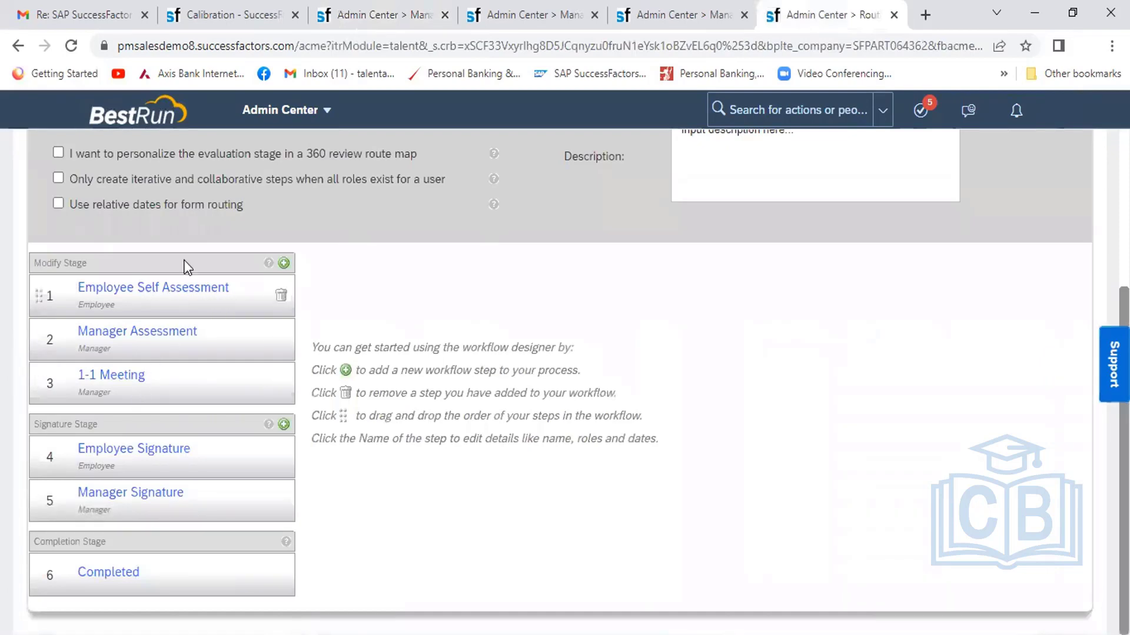
# - Recheck the session's owners, people filters, participants, subjects and Validation page, and return to the route map's workflow stages
pyautogui.click(497, 15)
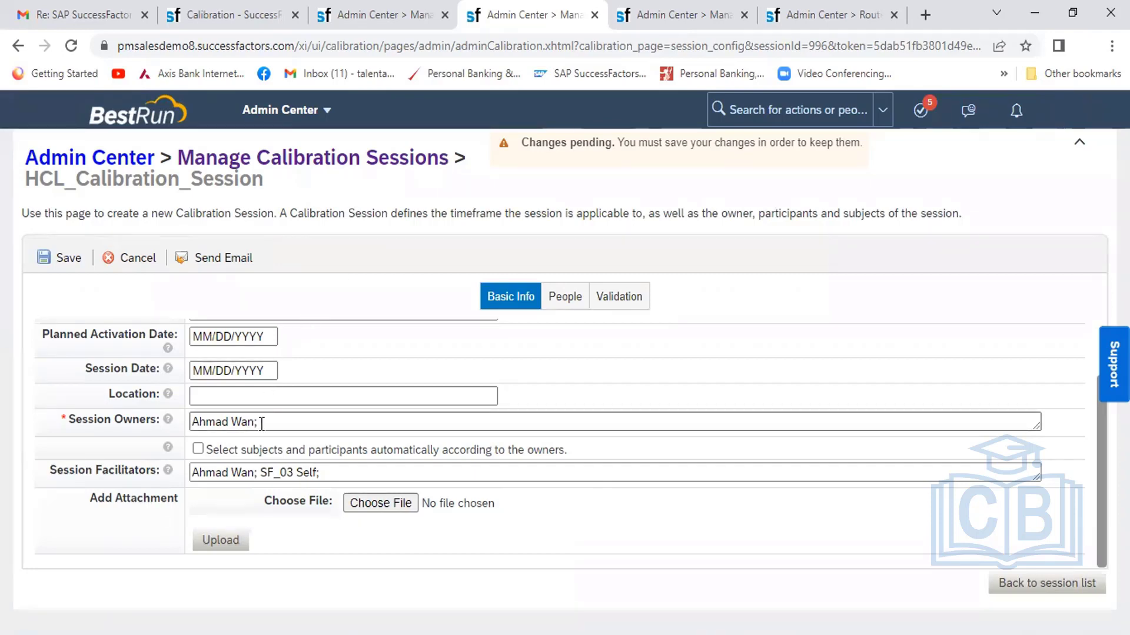
pyautogui.click(545, 303)
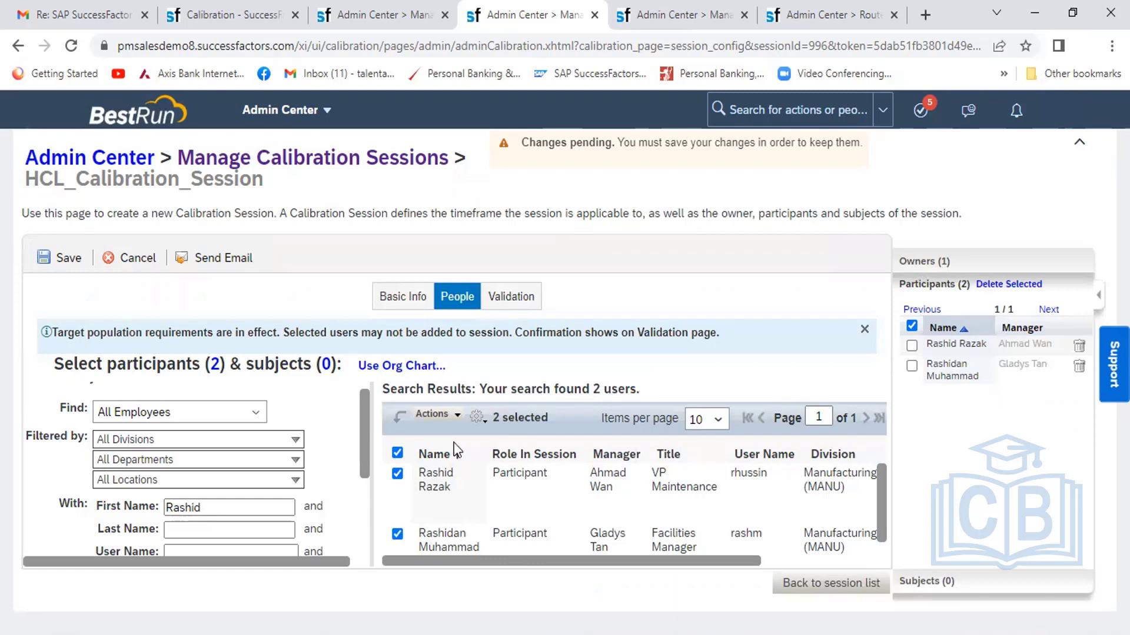
pyautogui.click(403, 298)
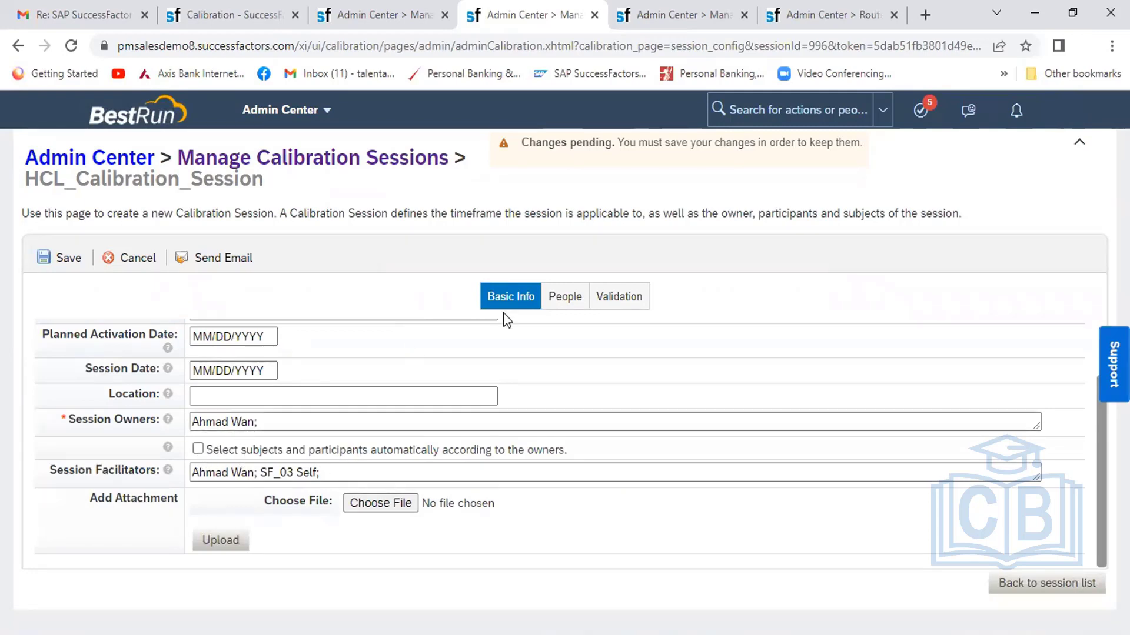
pyautogui.click(564, 300)
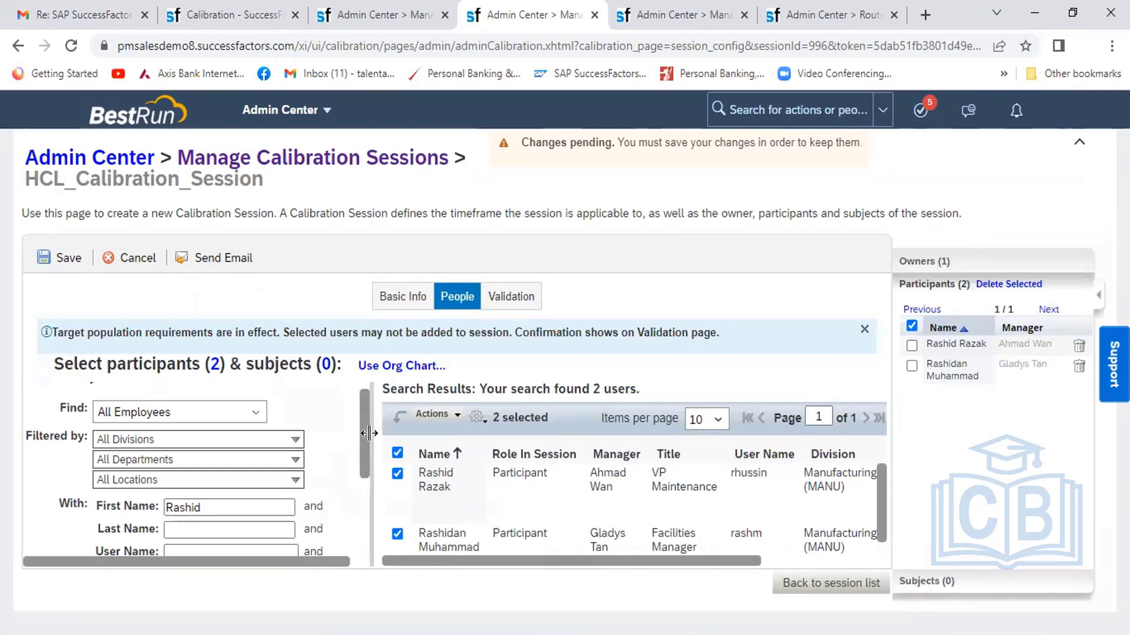
pyautogui.moveTo(361, 432); pyautogui.dragTo(361, 471)
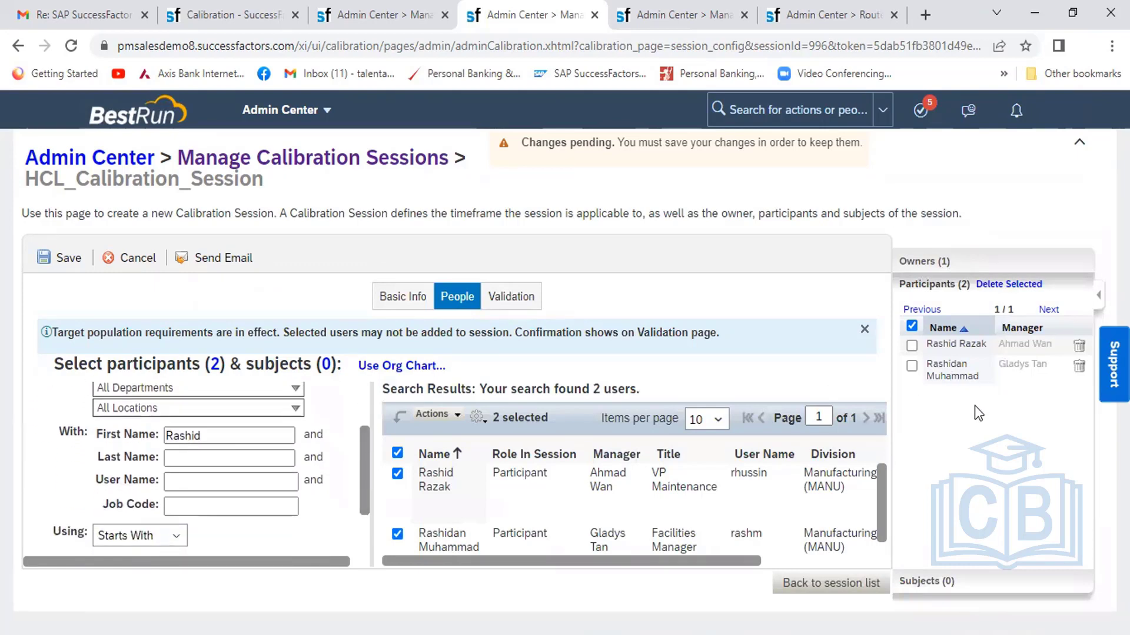
pyautogui.click(518, 296)
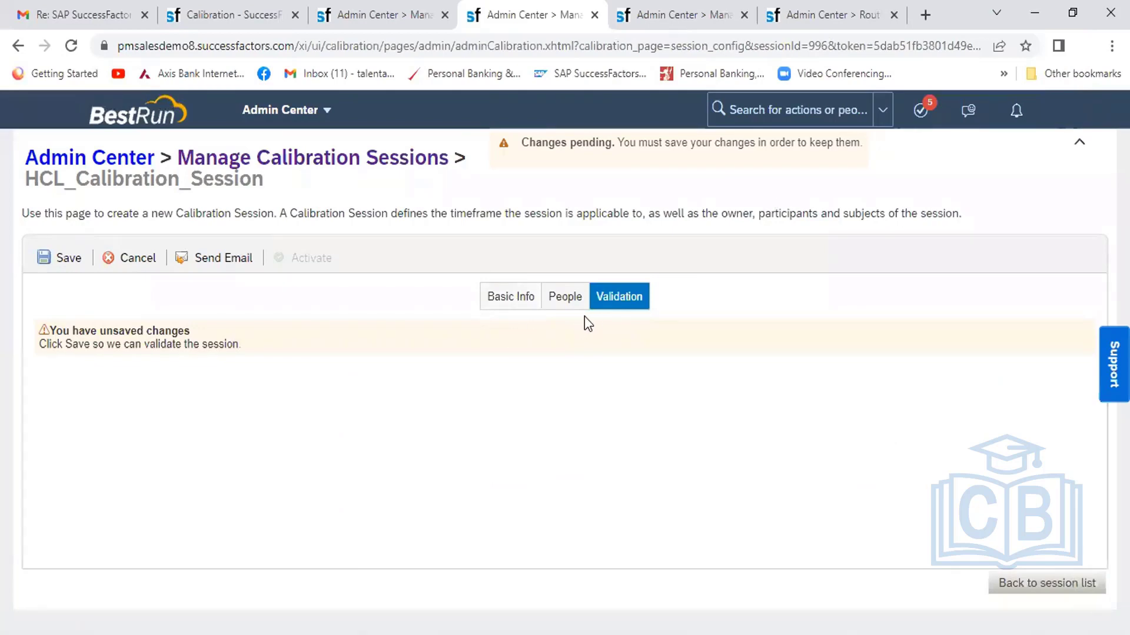
pyautogui.click(566, 300)
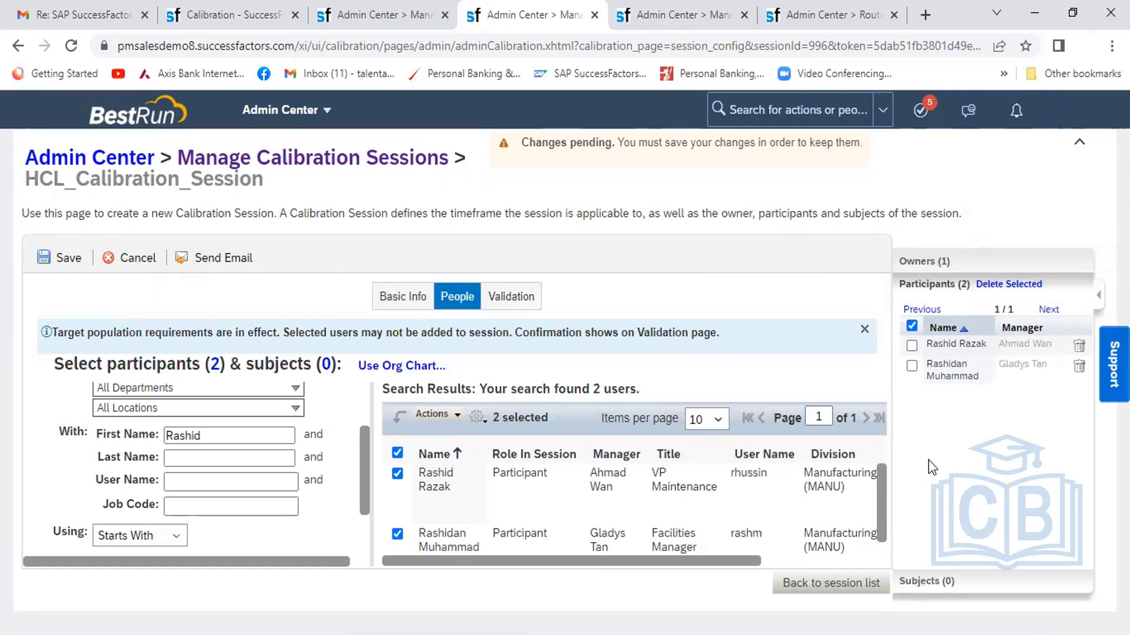
pyautogui.click(814, 10)
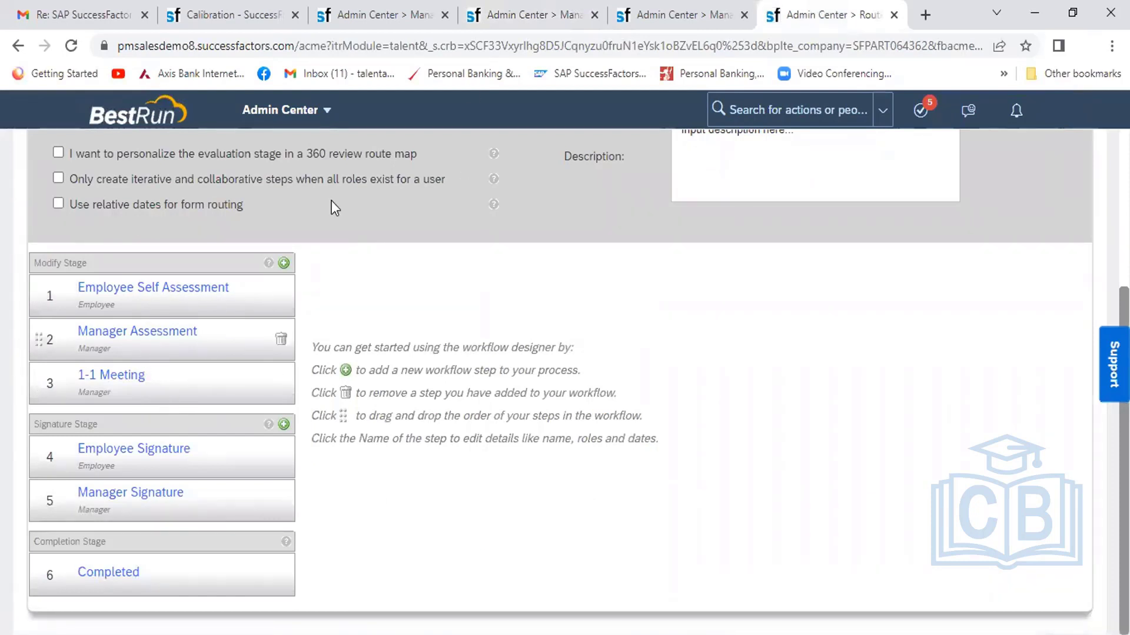
# - Review HCL_Calibration_Session's Validation, People and Basic Info pages alongside the route map's workflow stages
pyautogui.click(558, 13)
pyautogui.click(527, 294)
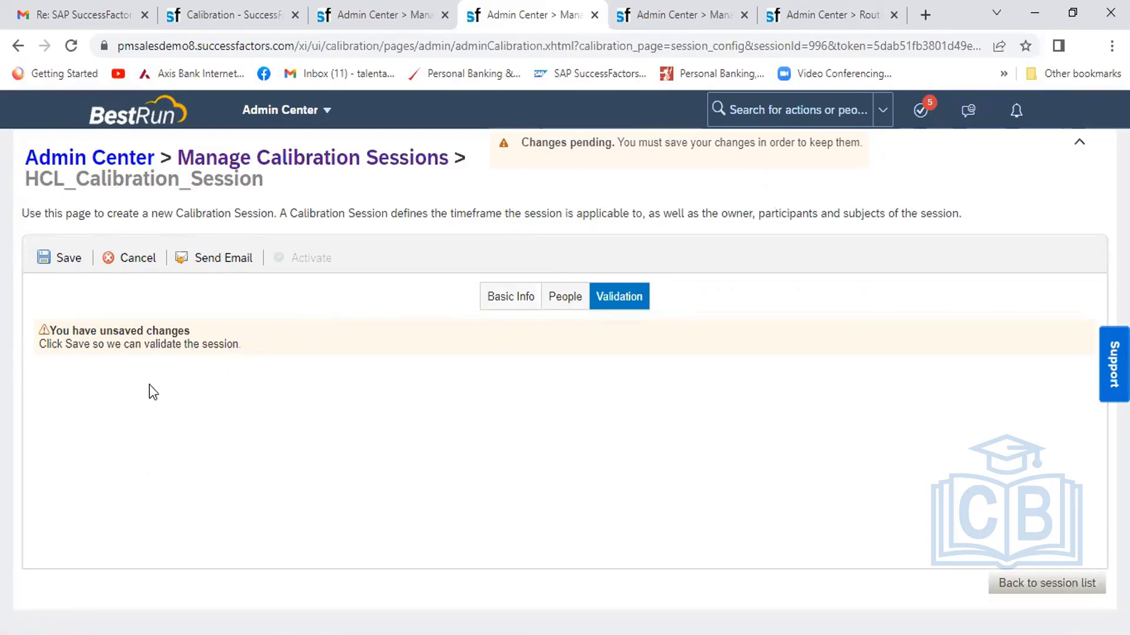
pyautogui.click(828, 13)
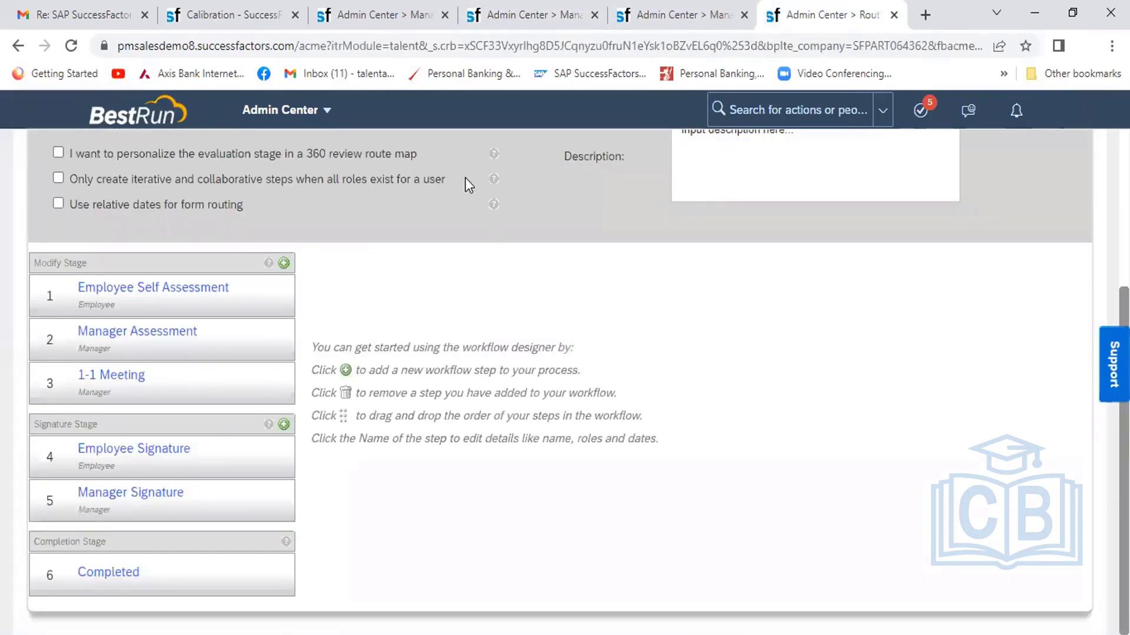
pyautogui.click(643, 19)
pyautogui.click(537, 16)
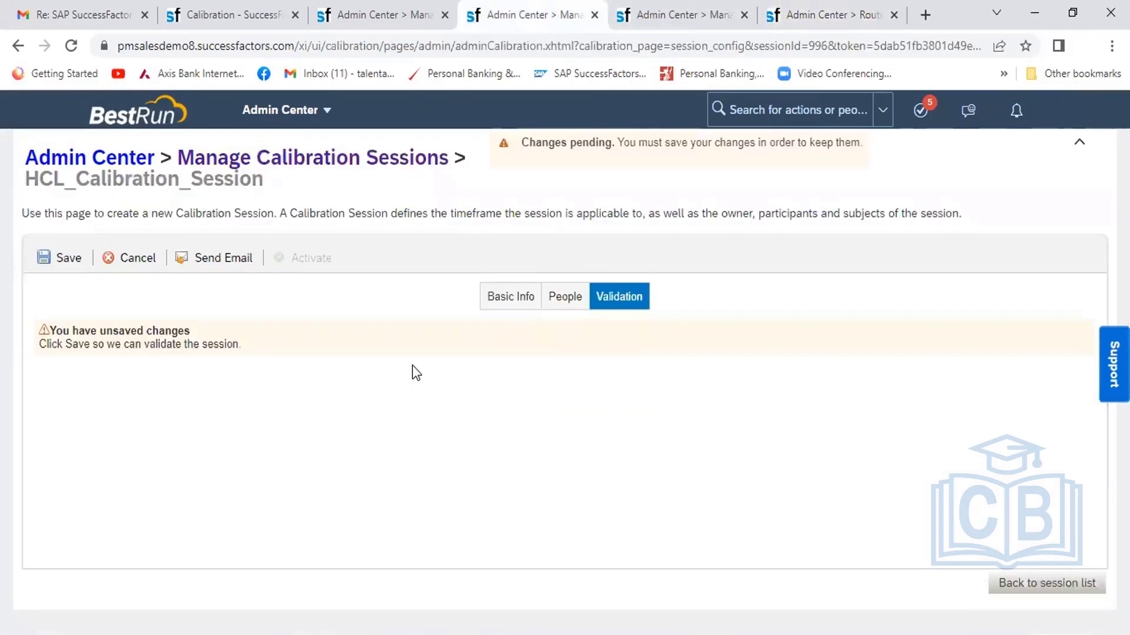
pyautogui.click(565, 297)
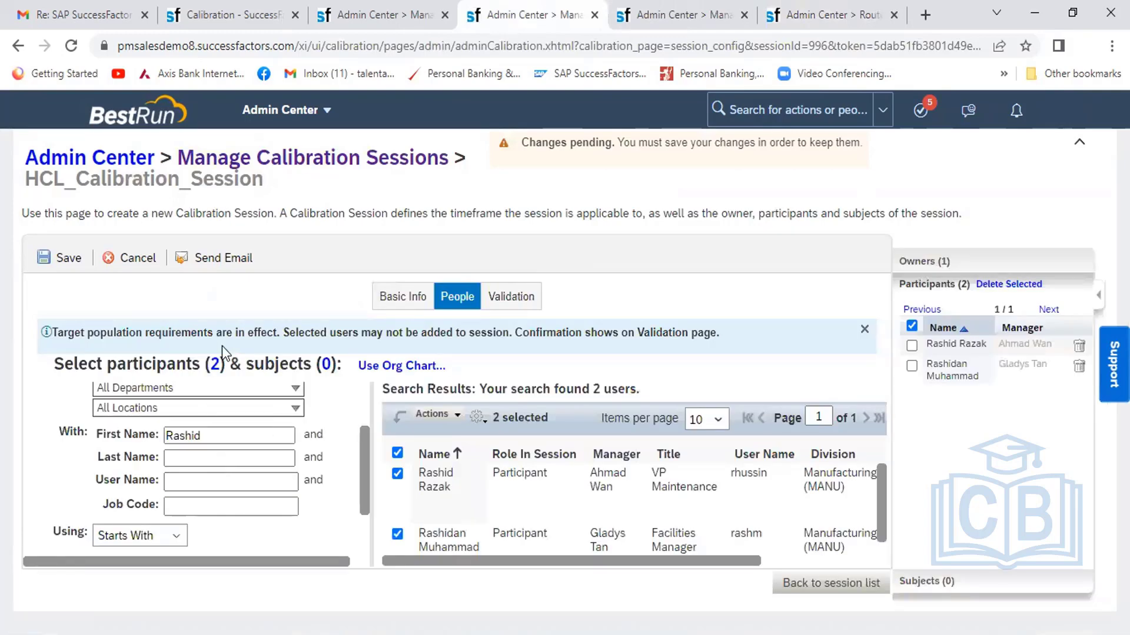
pyautogui.click(395, 297)
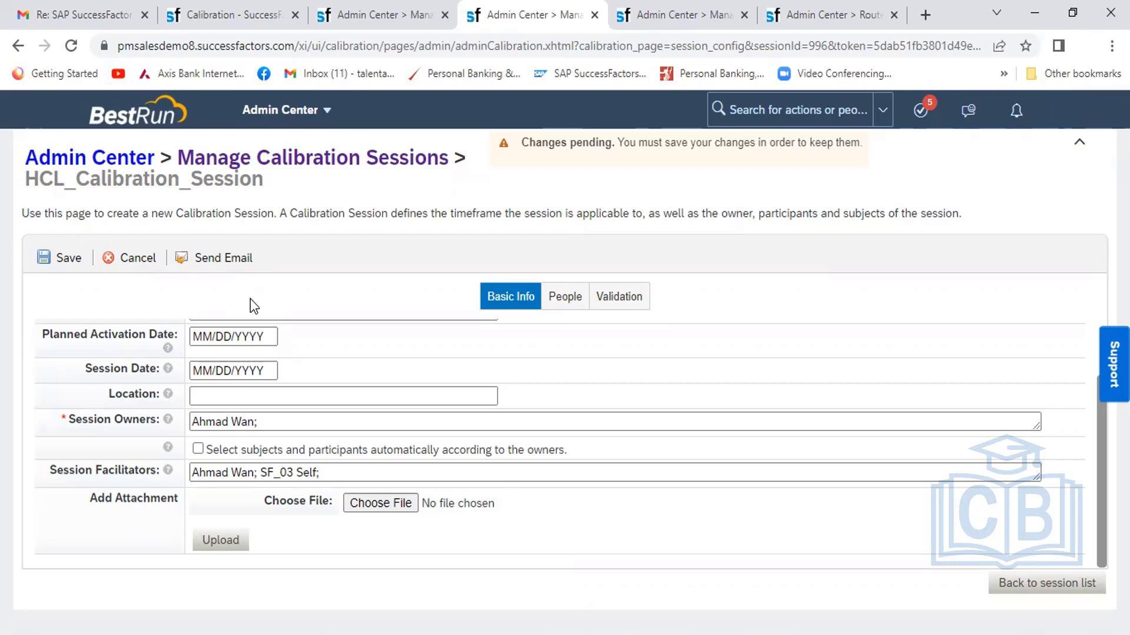
pyautogui.click(617, 296)
pyautogui.click(521, 301)
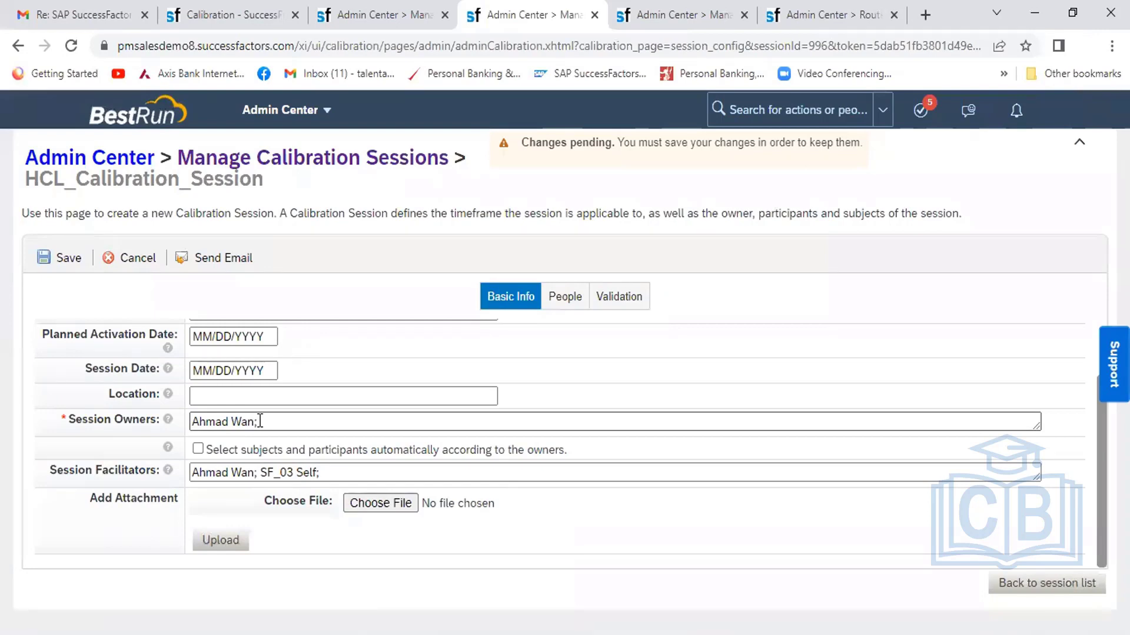
# - Check the Calibration session list, its Template Name sorting options and the Calibration entry among the modules
pyautogui.click(238, 11)
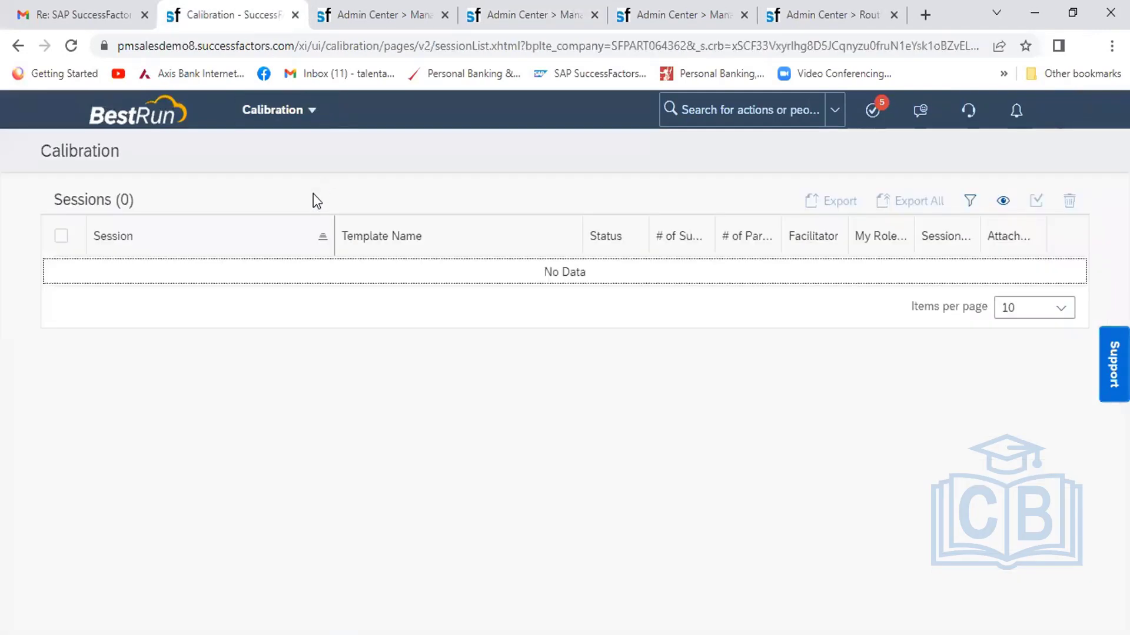
pyautogui.click(312, 113)
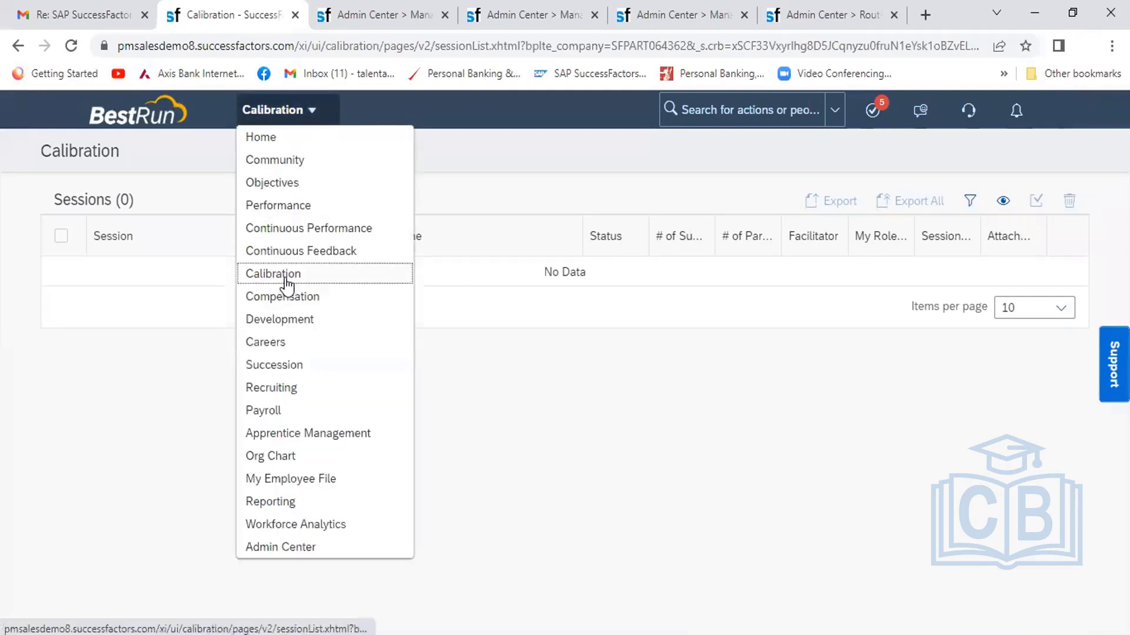
pyautogui.click(460, 219)
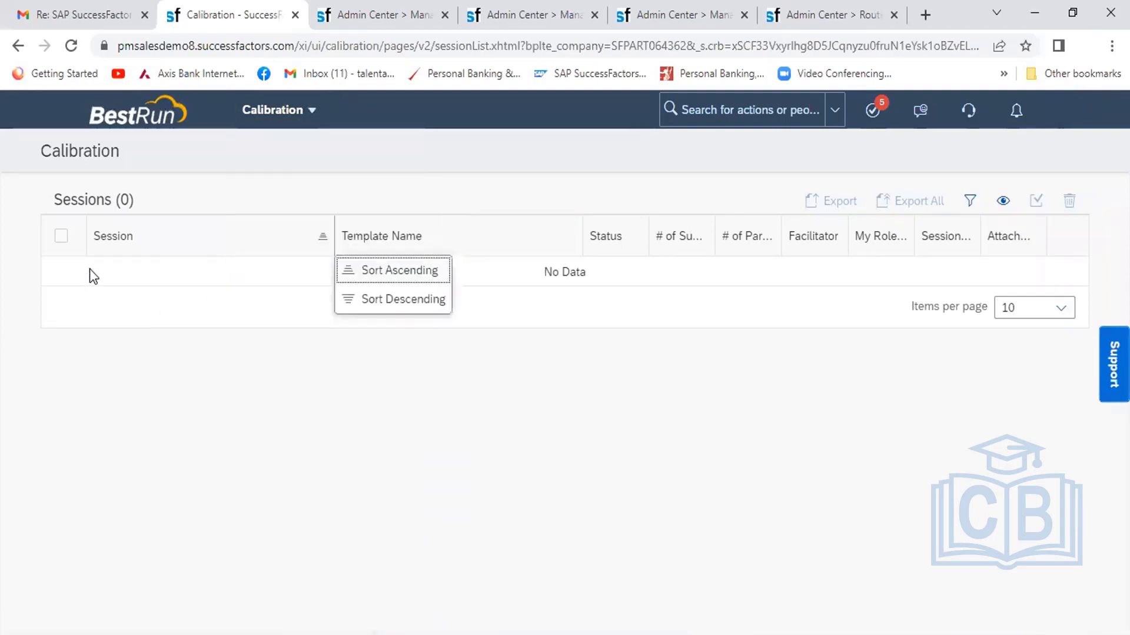
pyautogui.click(195, 272)
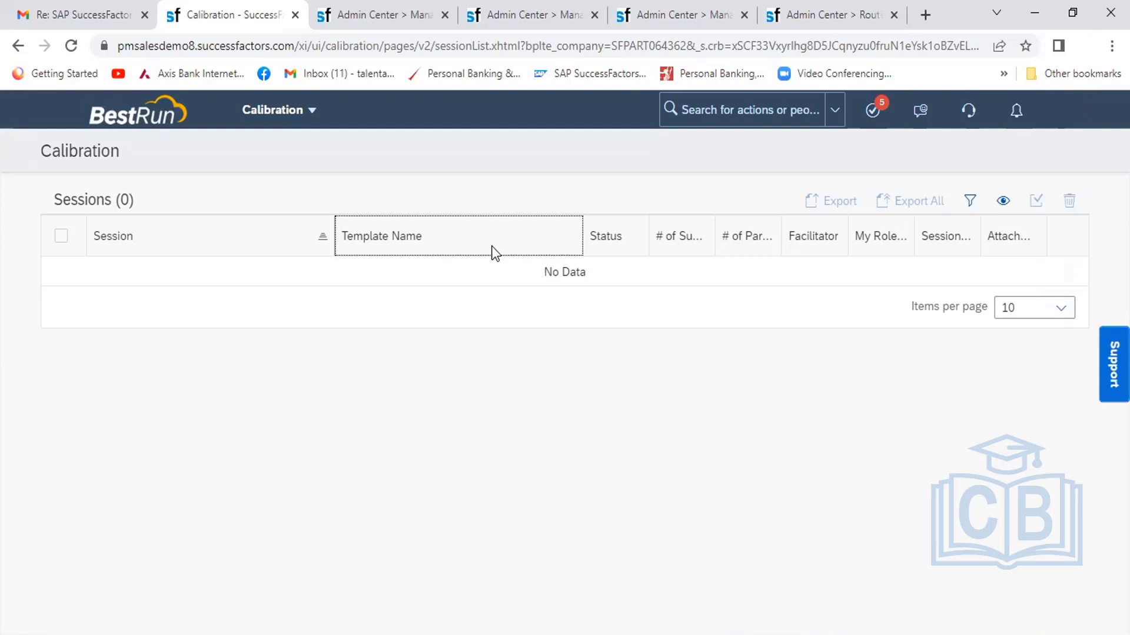
# - Return to the route map page and look up the SuccessFactors version information, including the release number
pyautogui.click(815, 12)
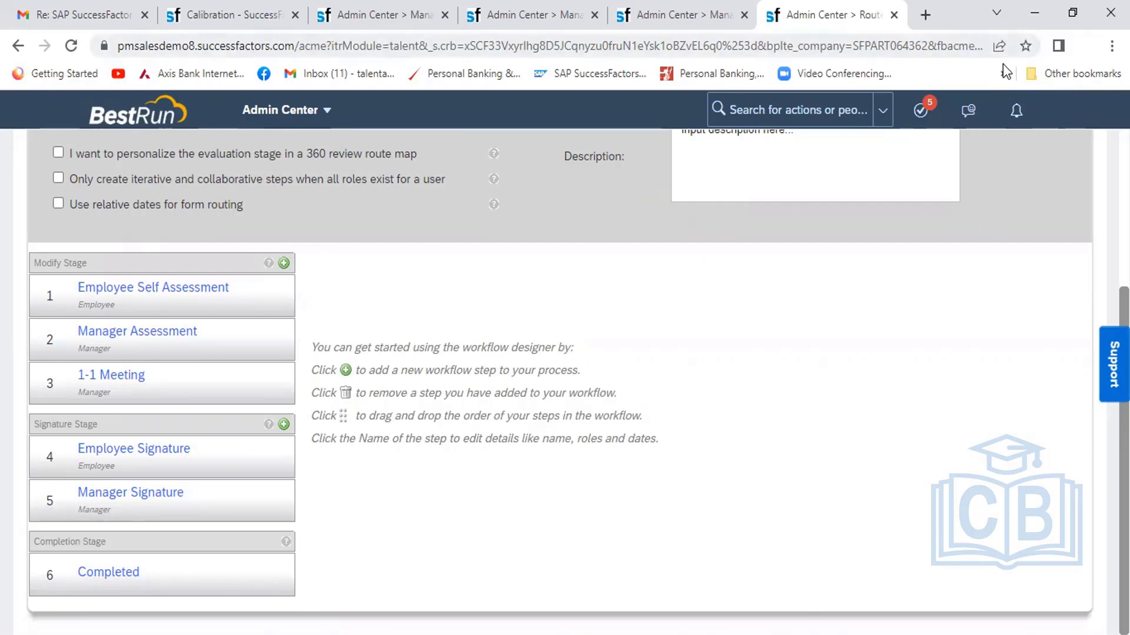
pyautogui.click(1059, 125)
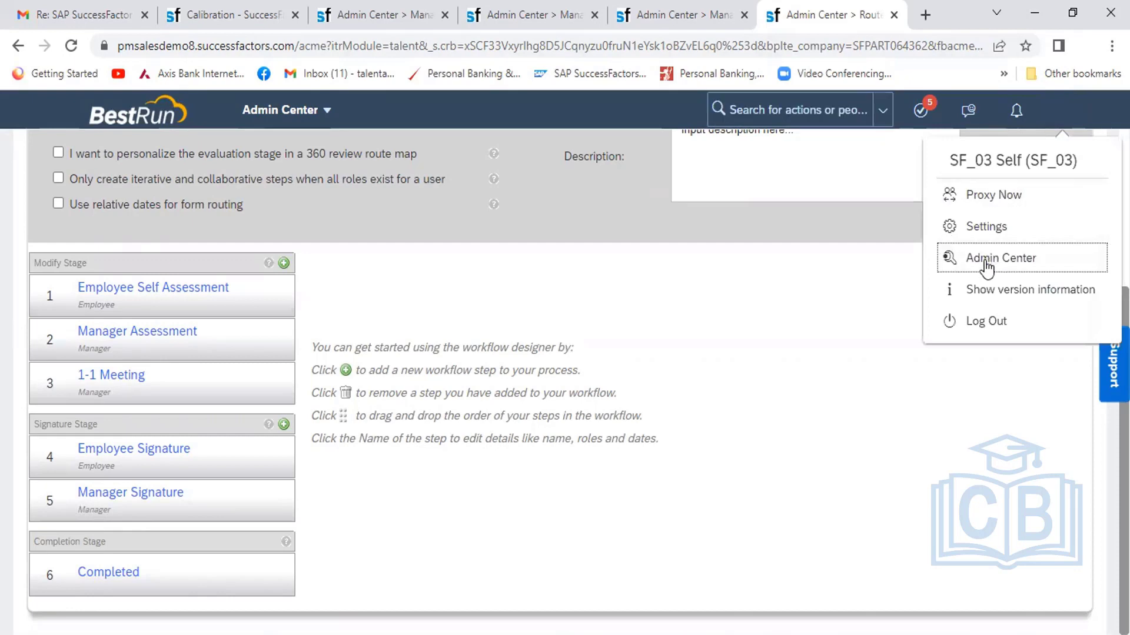
pyautogui.click(990, 288)
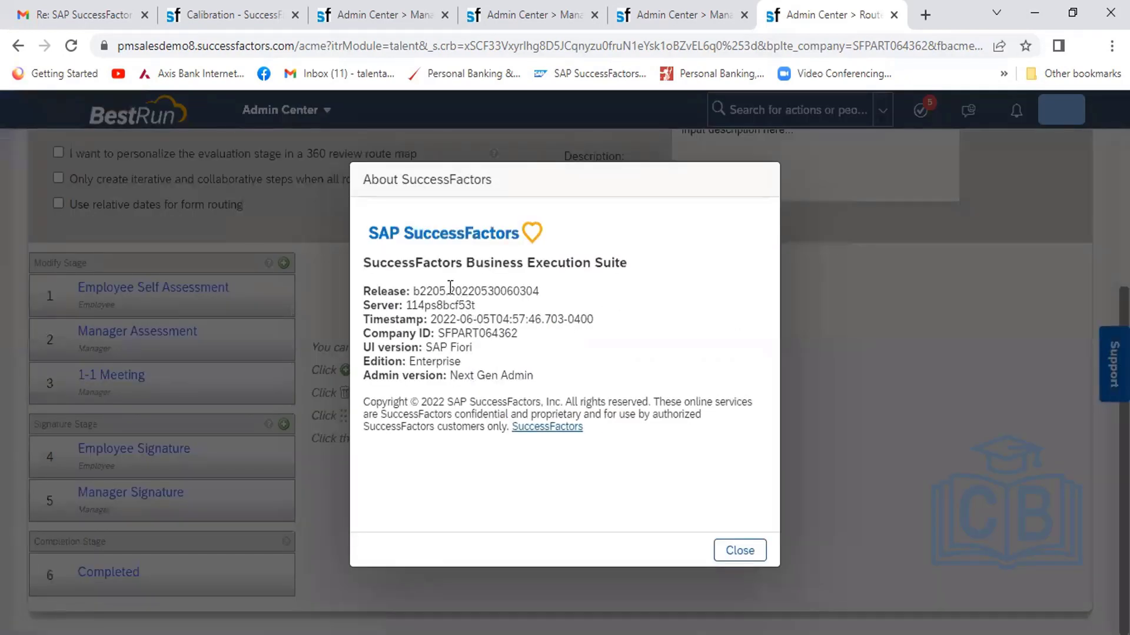
pyautogui.moveTo(446, 291); pyautogui.dragTo(410, 290)
pyautogui.click(740, 551)
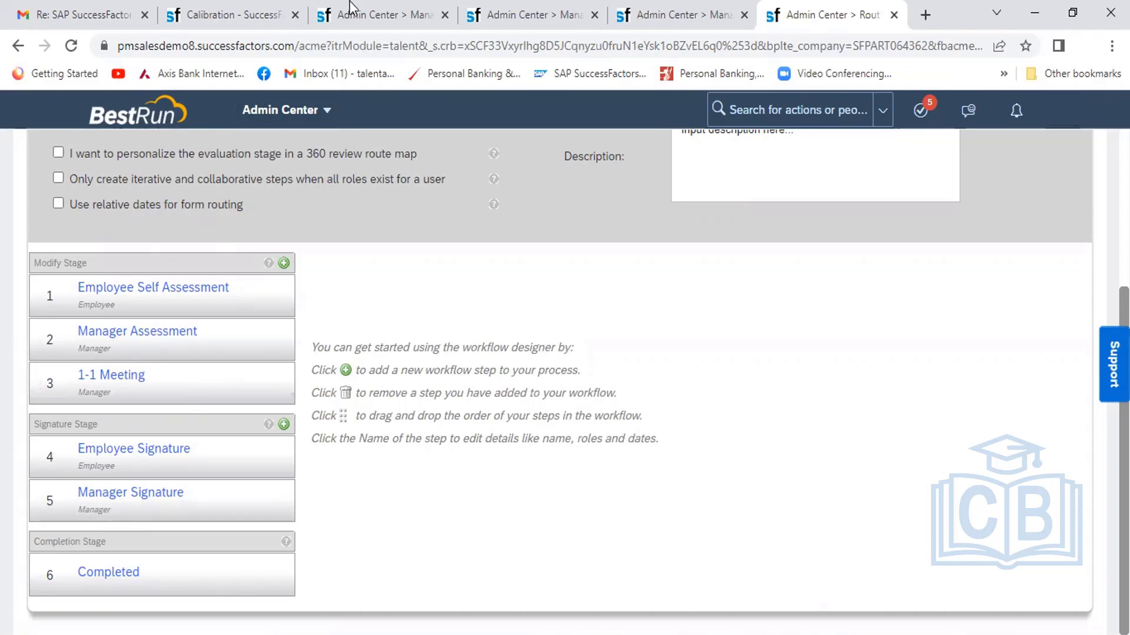
# - Open Calibration Template Testing and inspect the routing step options in its performance data source
pyautogui.click(365, 13)
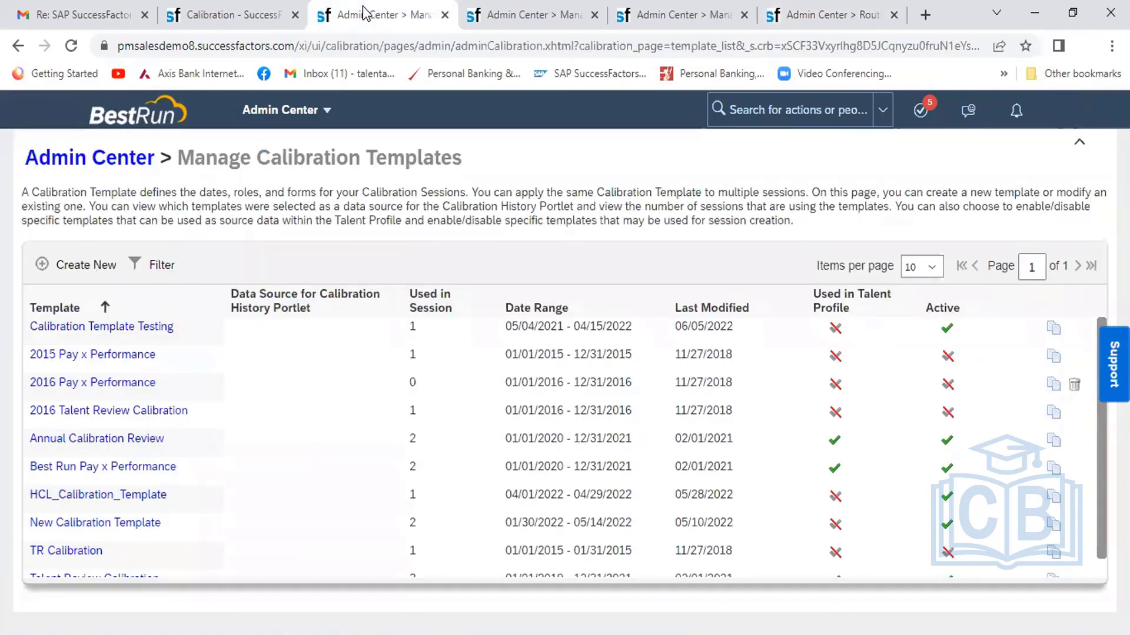
pyautogui.click(110, 338)
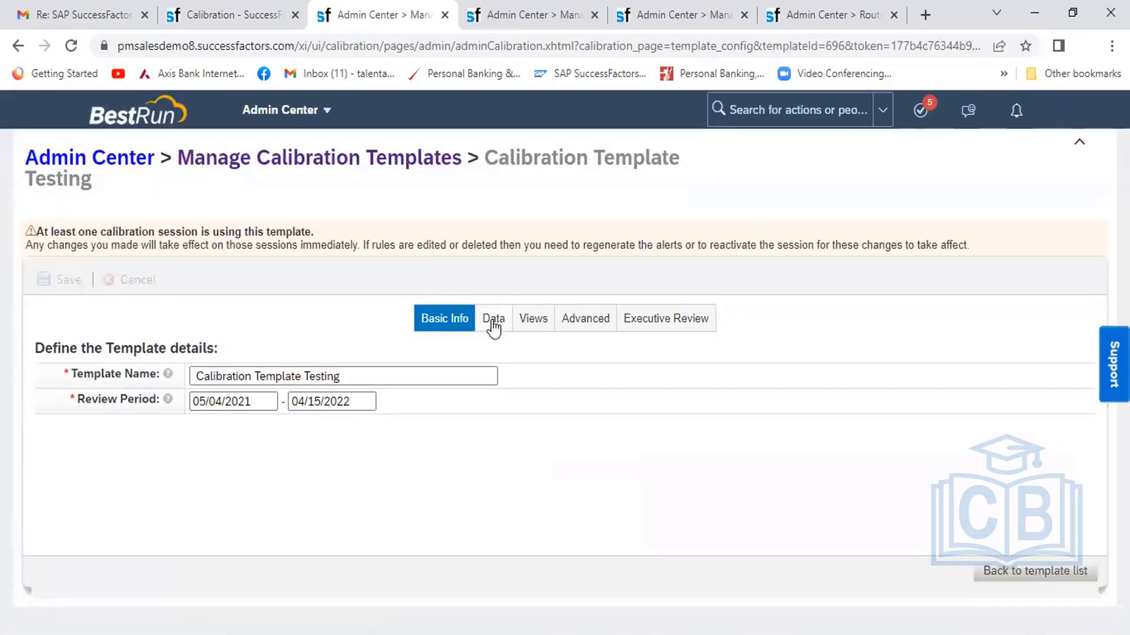
pyautogui.click(493, 320)
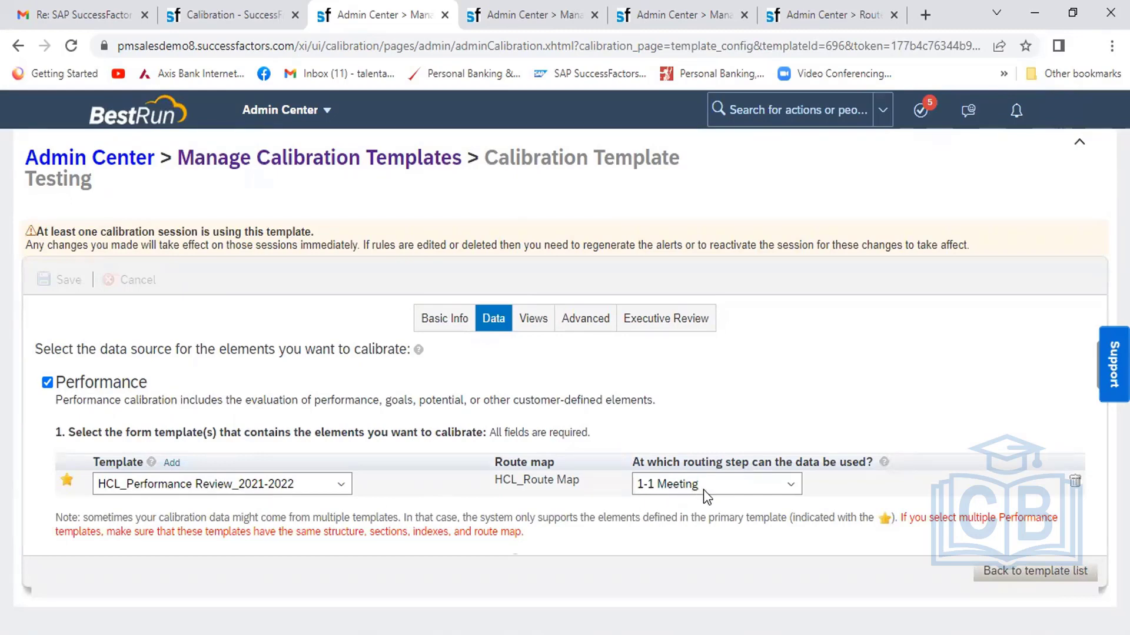
pyautogui.click(726, 490)
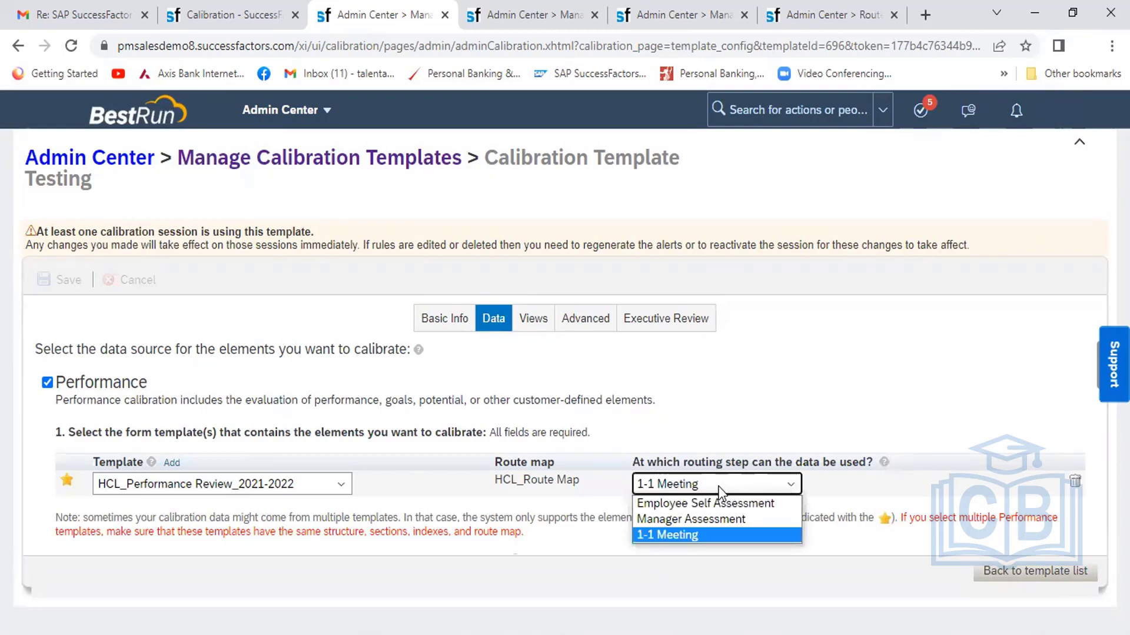
pyautogui.click(720, 492)
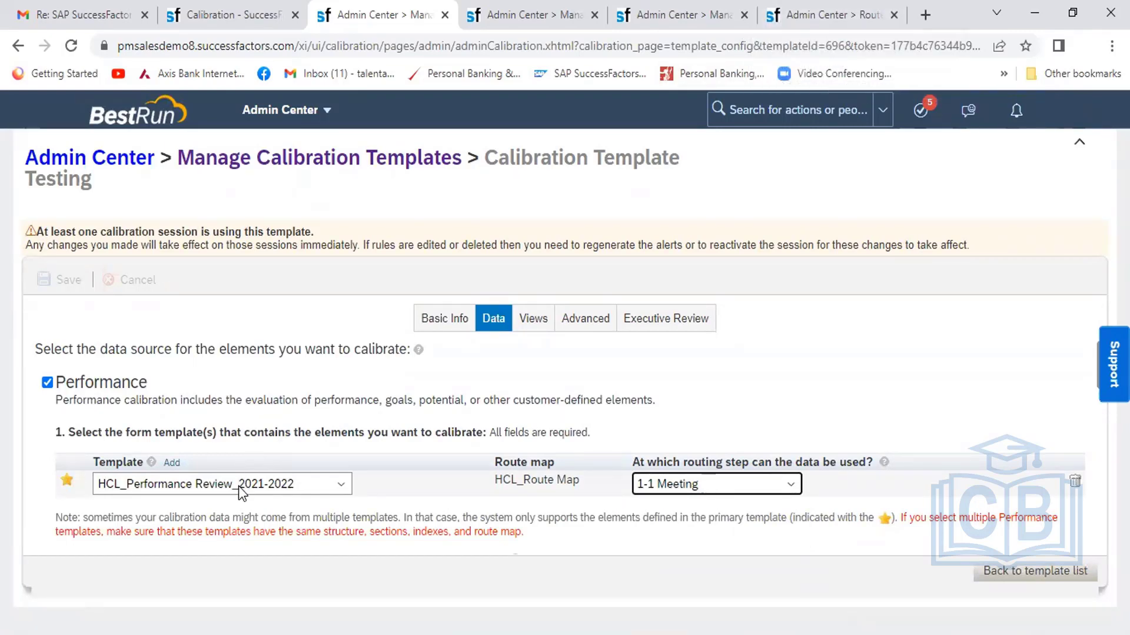
# - Compare the route map's 1-1 Meeting step with the template's data source, and review the Overall Form Rating mapping
pyautogui.click(781, 24)
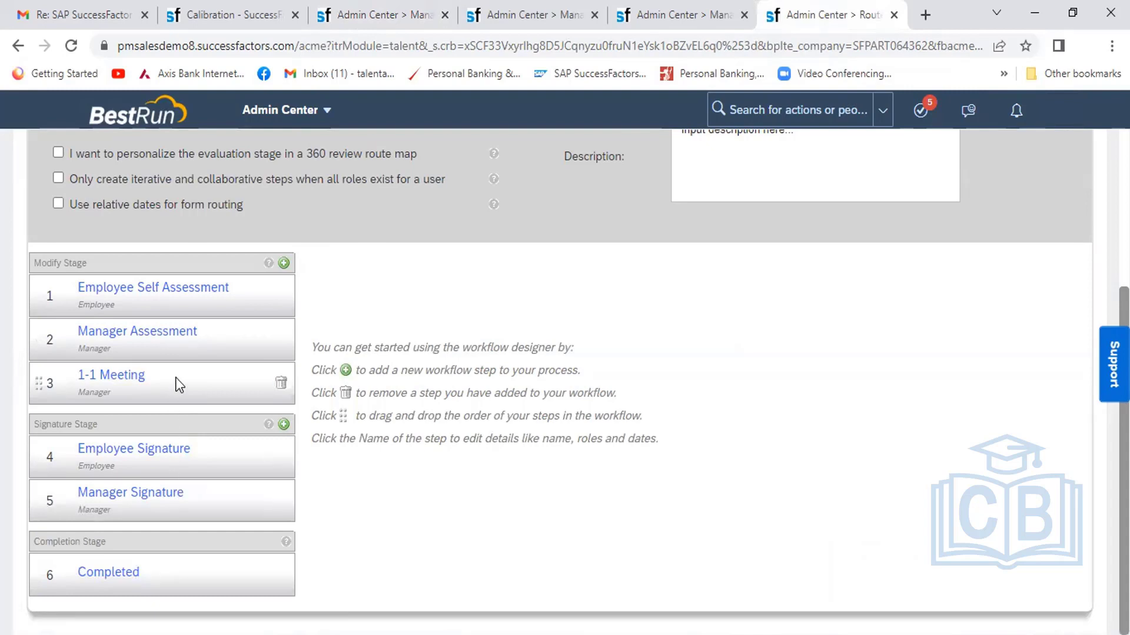
pyautogui.click(349, 19)
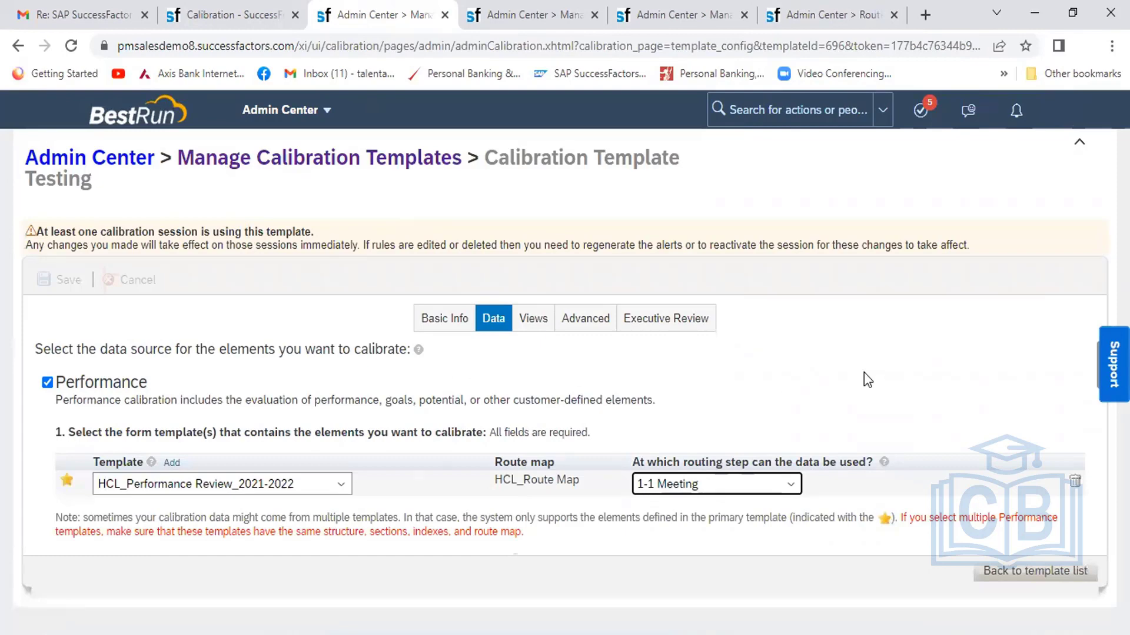
pyautogui.click(1041, 340)
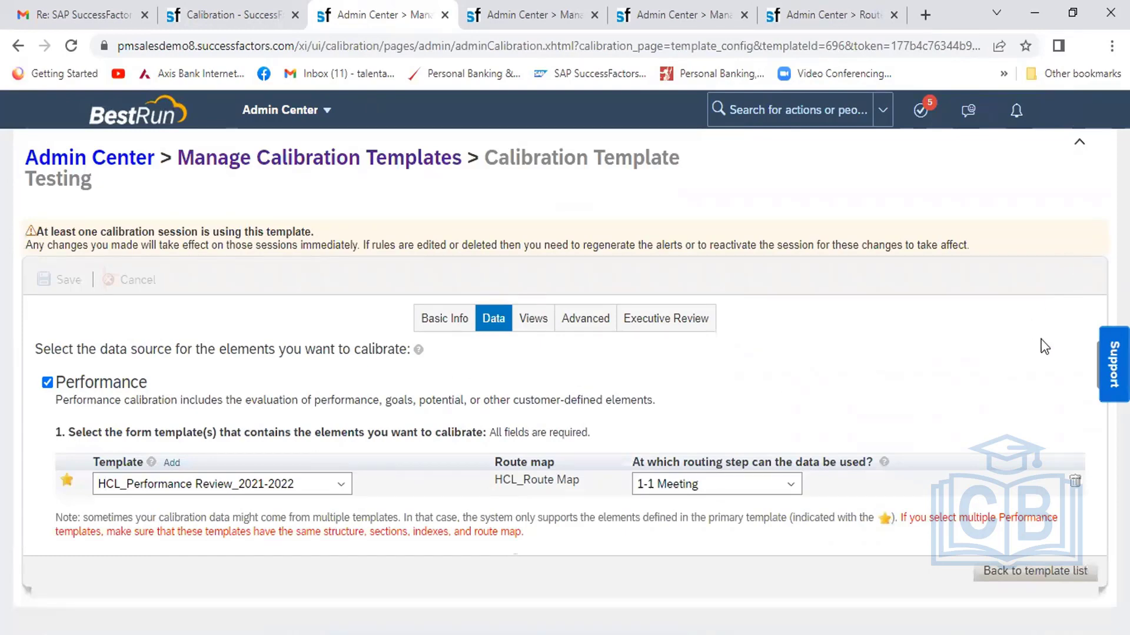
pyautogui.scroll(-2, 1065, 437)
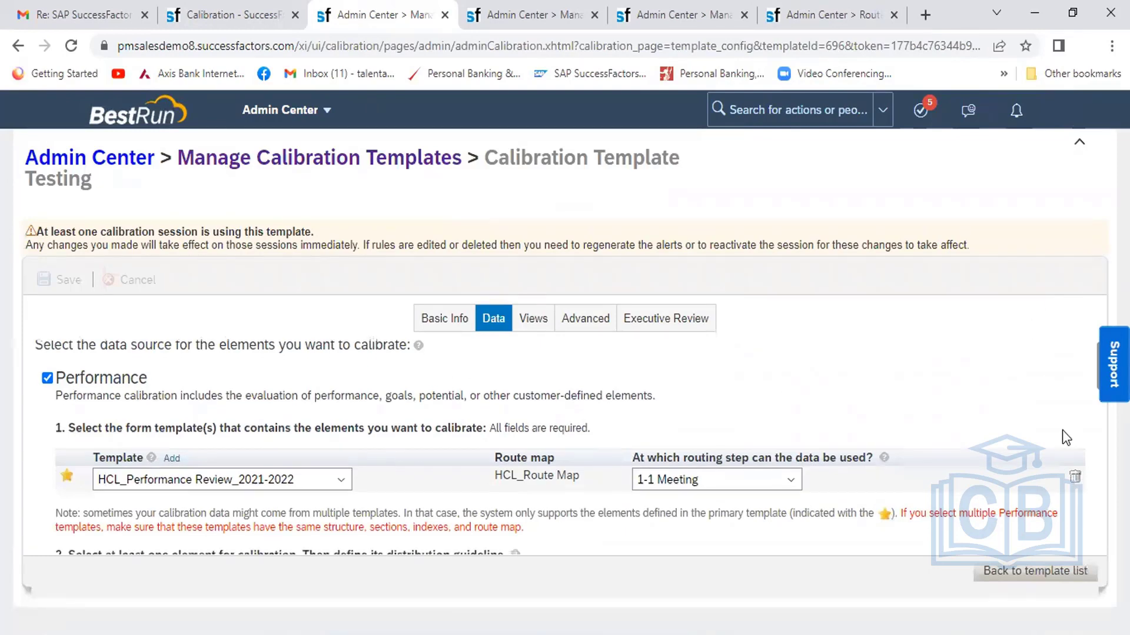
pyautogui.scroll(-1, 1062, 429)
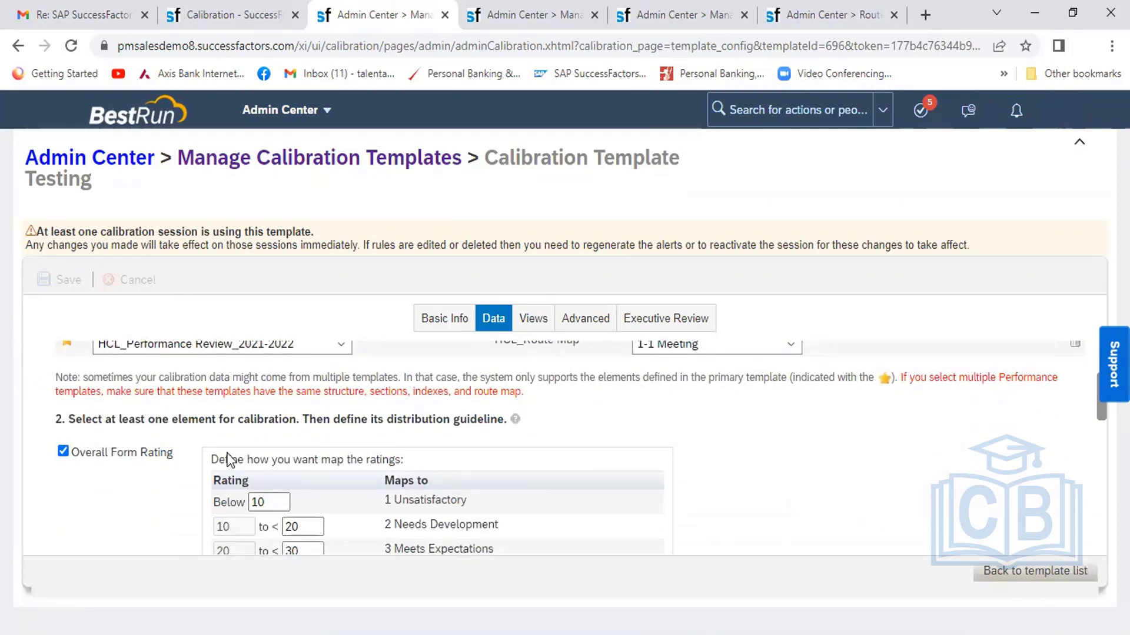
# - Check the Calibration session list, and recheck HCL_Calibration_Session's owners, facilitators, people search and Validation page
pyautogui.click(227, 18)
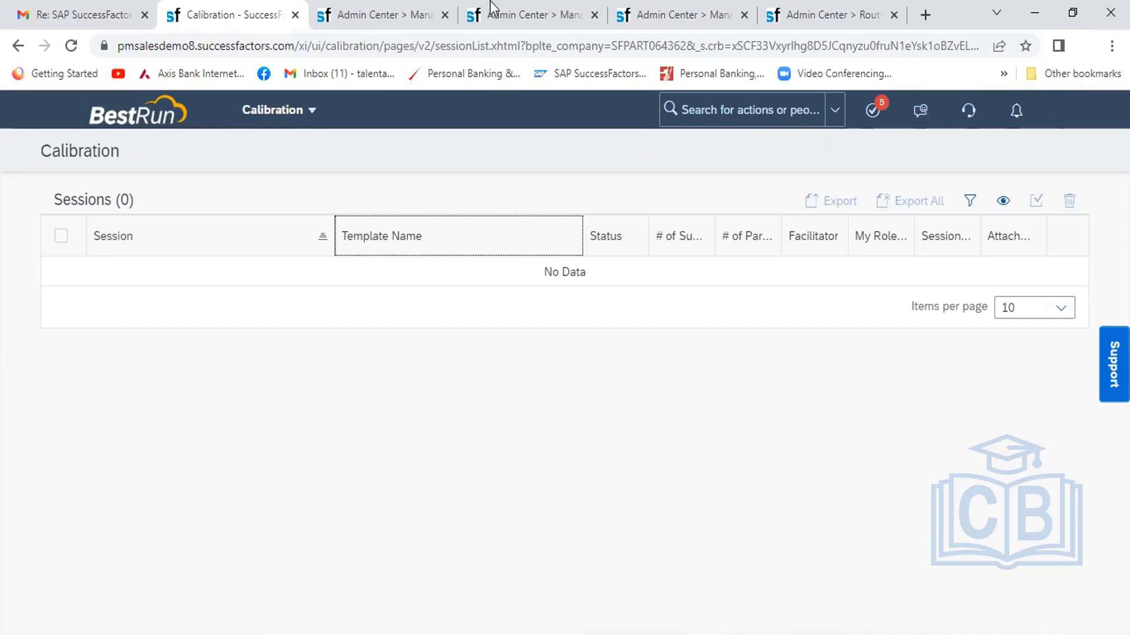
pyautogui.click(515, 13)
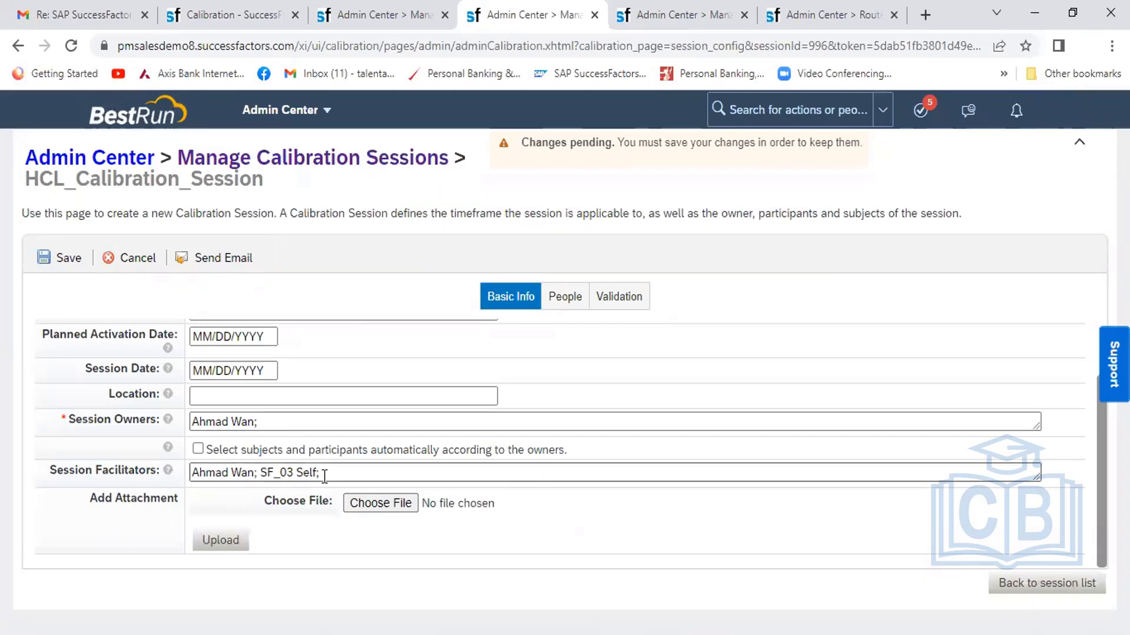
pyautogui.click(559, 299)
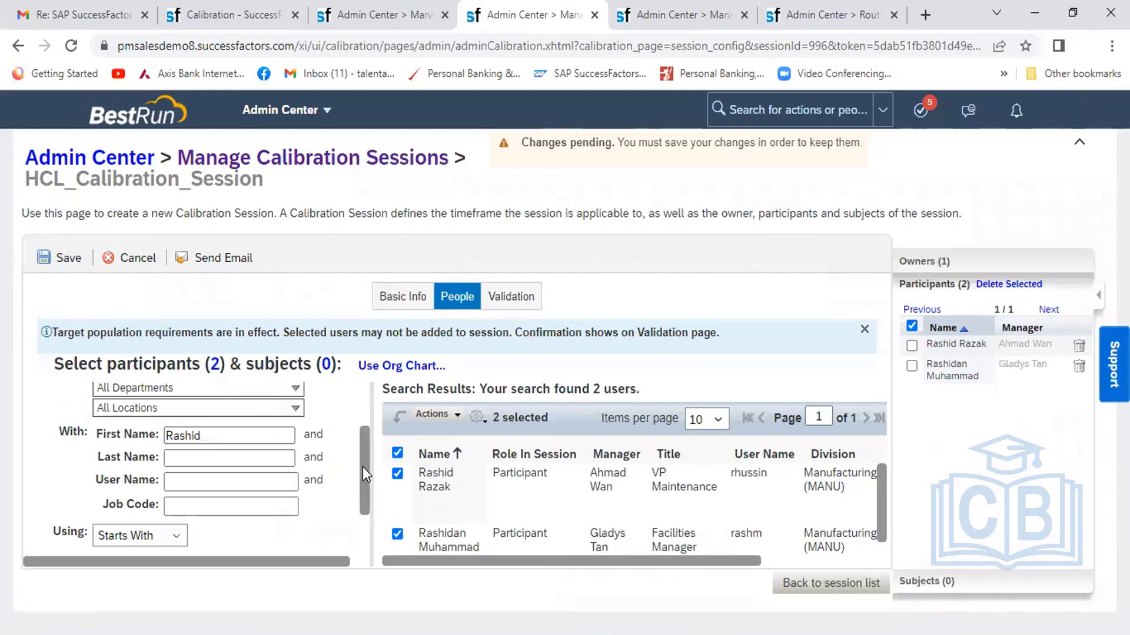
pyautogui.moveTo(362, 467); pyautogui.dragTo(362, 511)
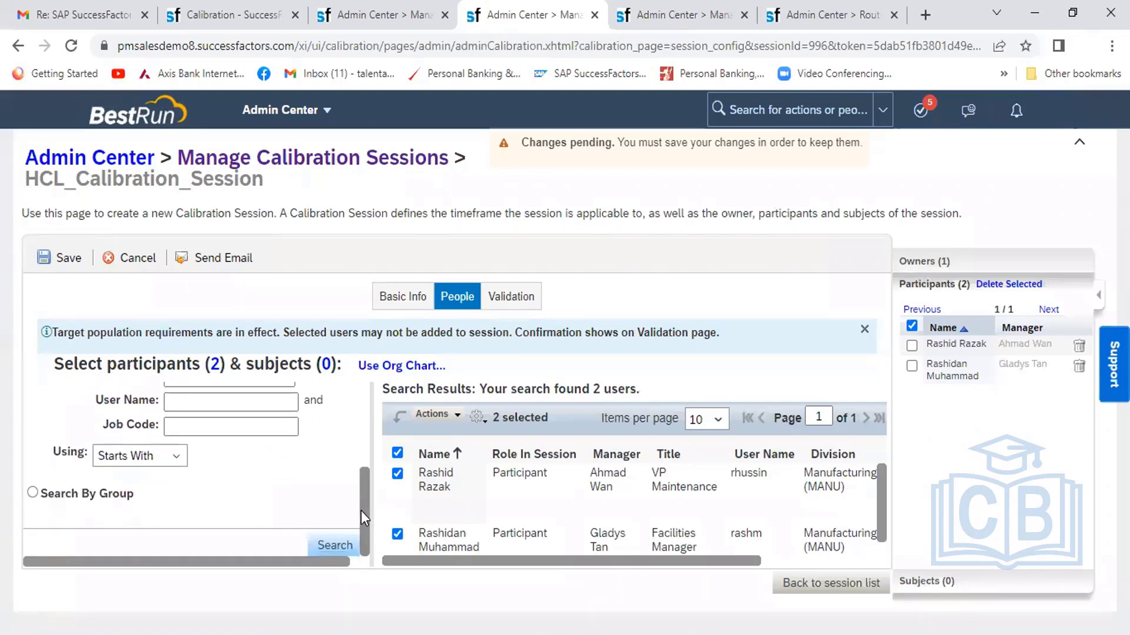
pyautogui.click(521, 303)
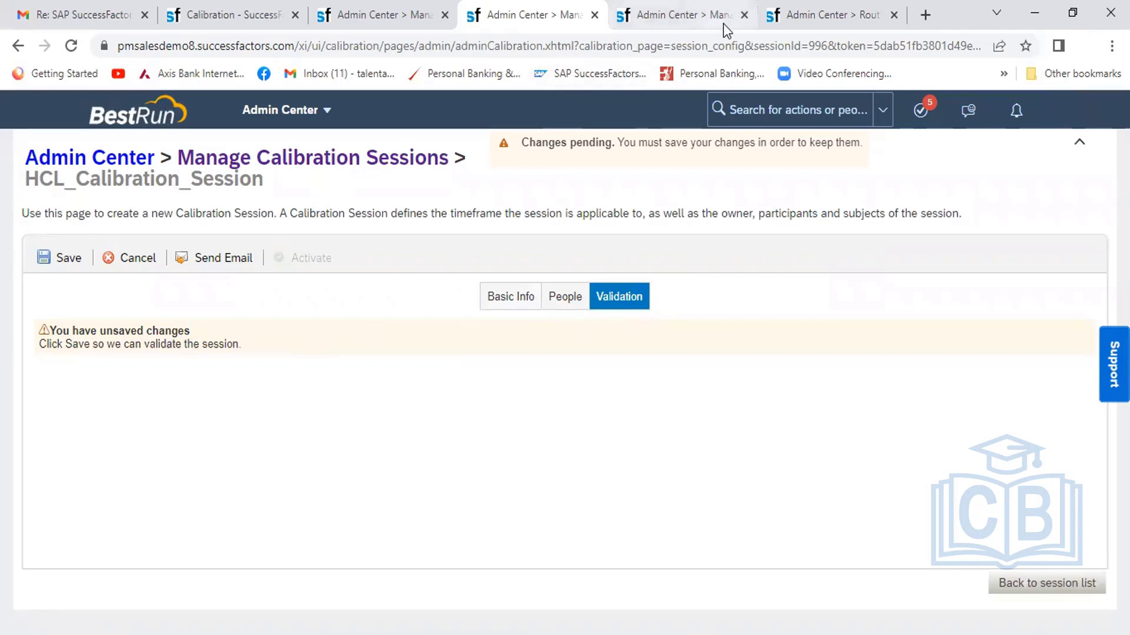
# - Compare the route map's stages with the session's Validation page and the Calibration session list
pyautogui.click(784, 23)
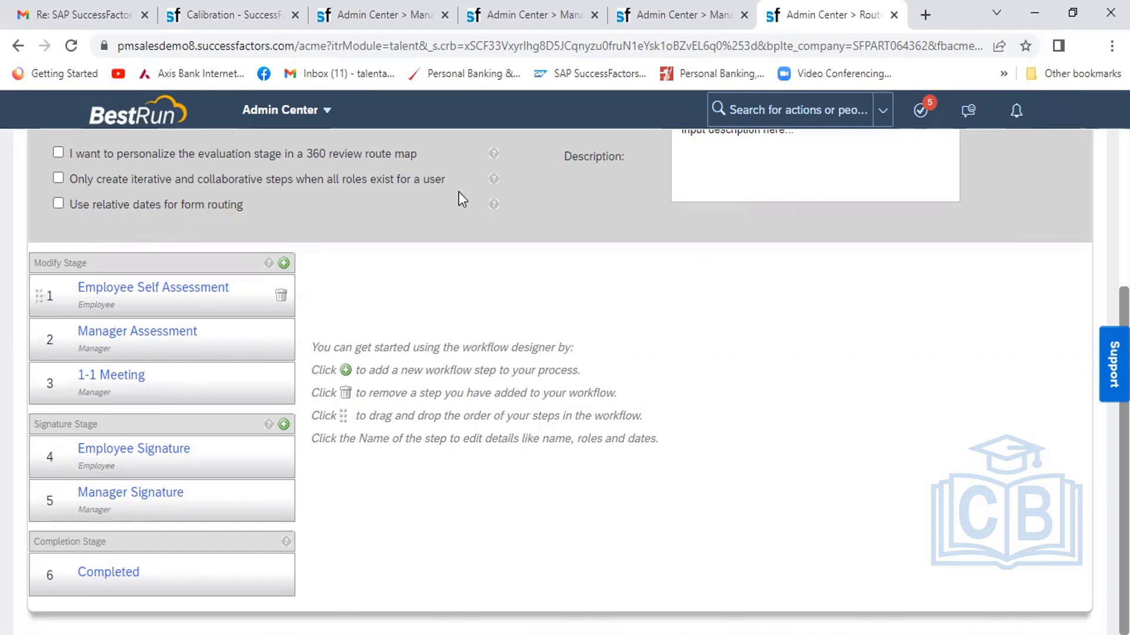
pyautogui.click(518, 15)
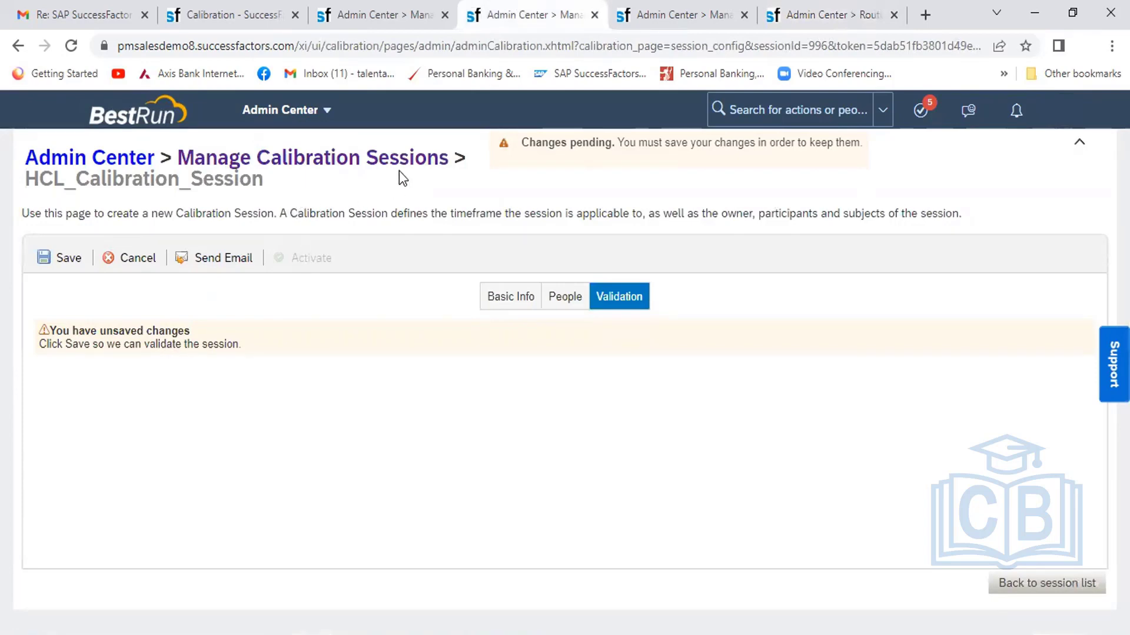
pyautogui.click(248, 22)
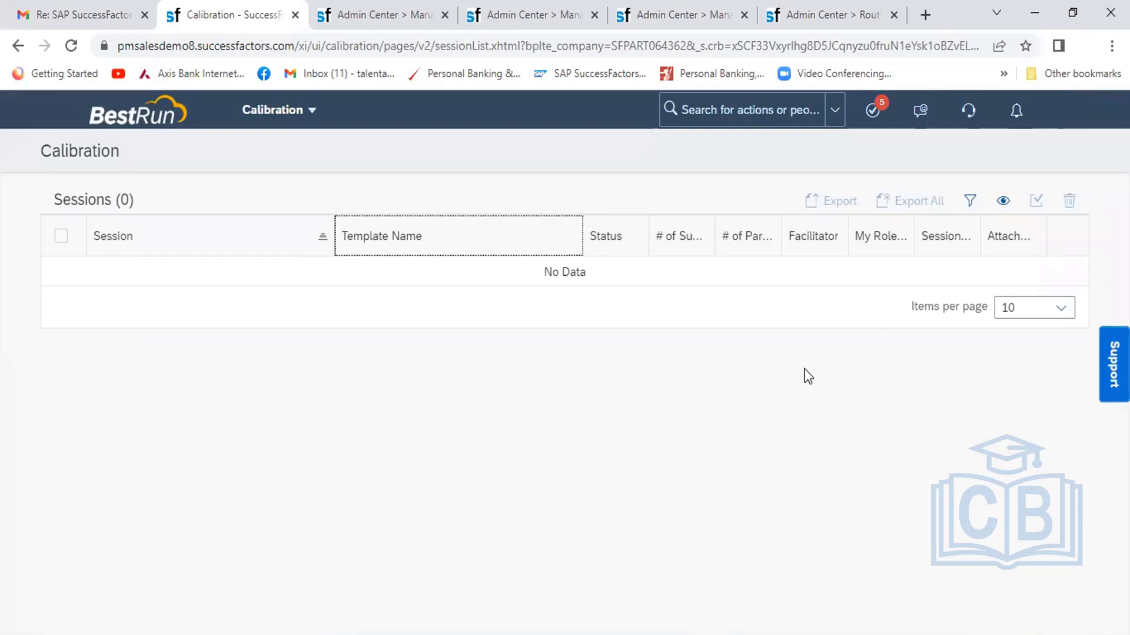
pyautogui.click(546, 19)
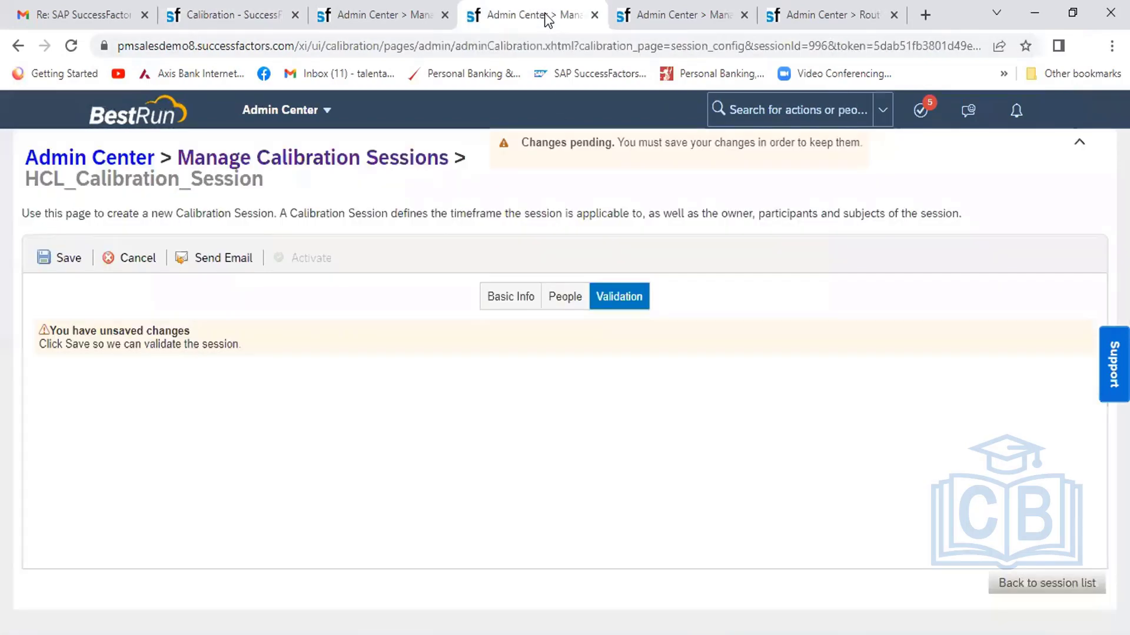
# - Review the List View and Bin View settings of Calibration Template Testing, and check the Calibration session list
pyautogui.click(397, 12)
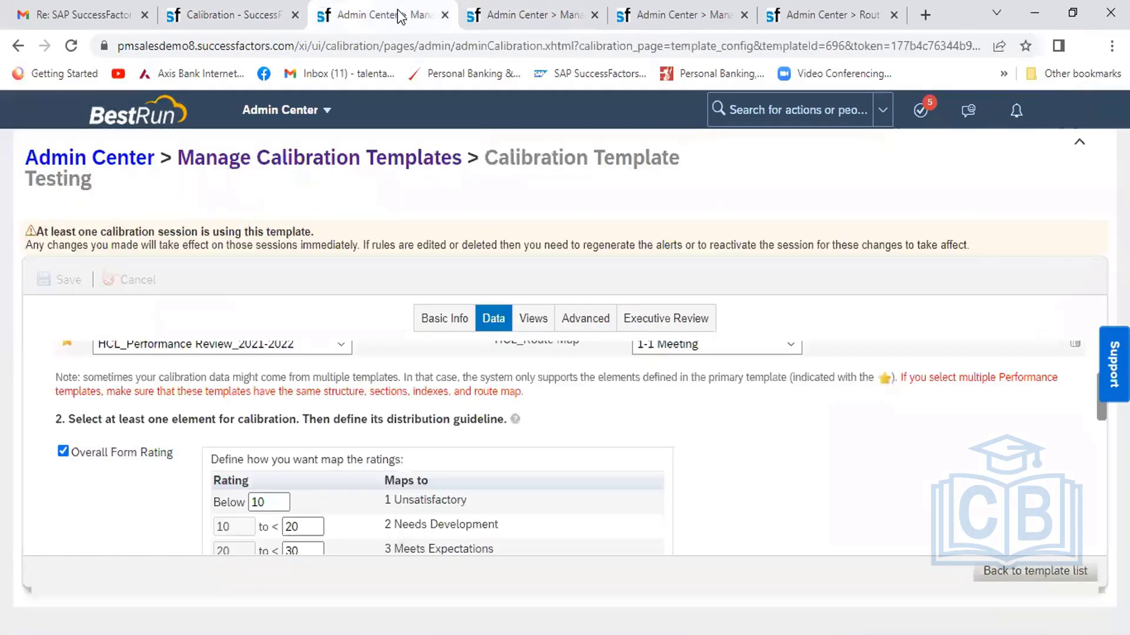
pyautogui.click(543, 323)
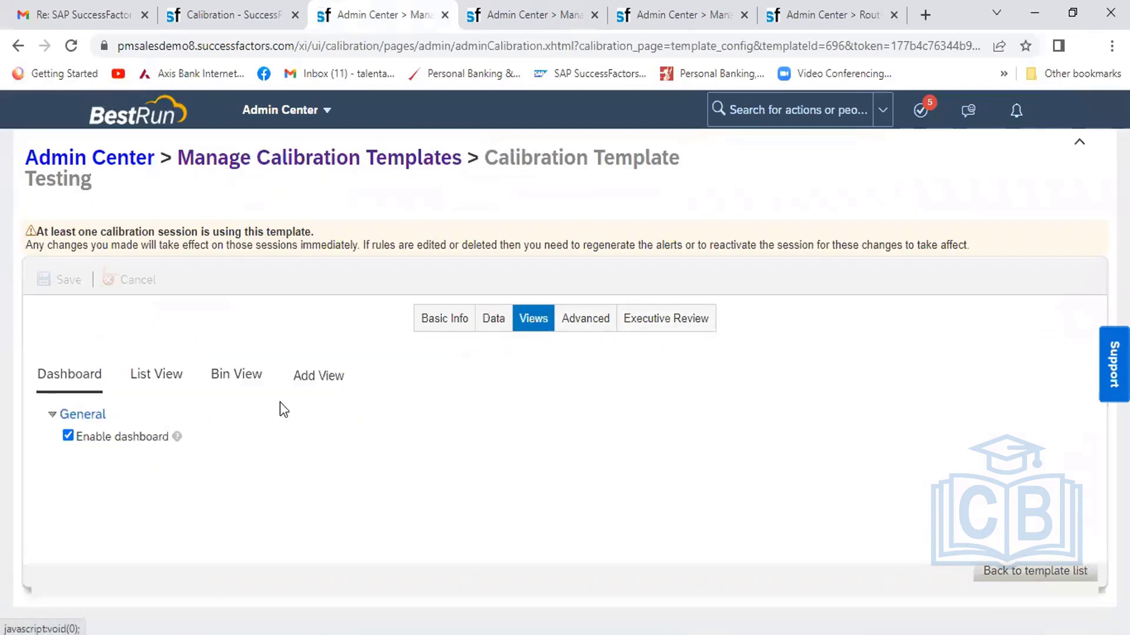
pyautogui.click(169, 380)
pyautogui.click(231, 377)
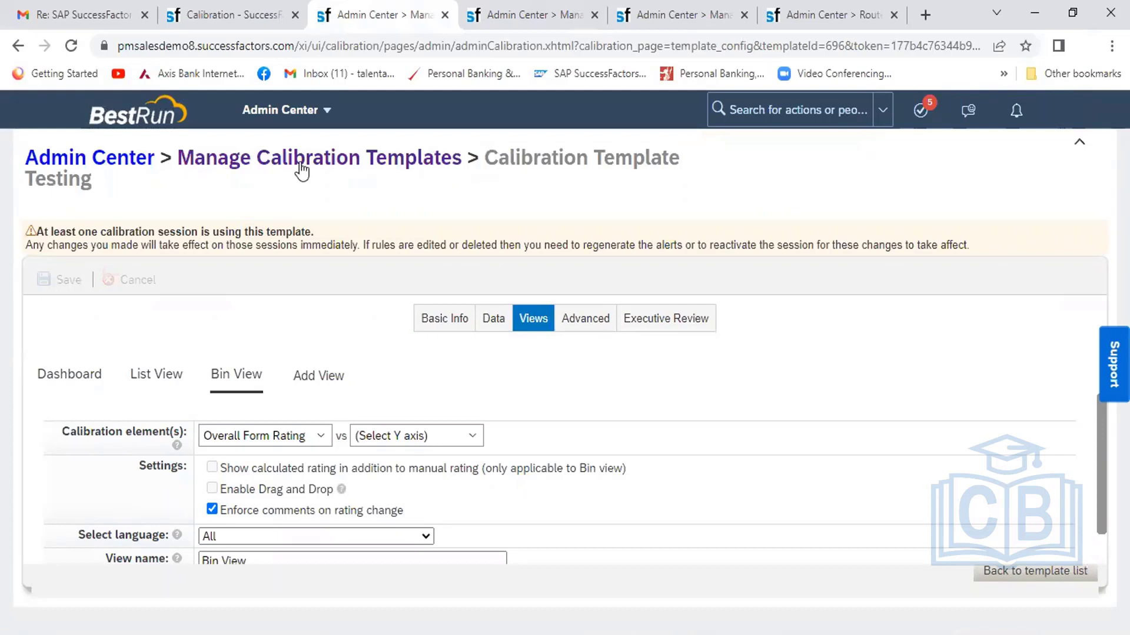
pyautogui.click(240, 18)
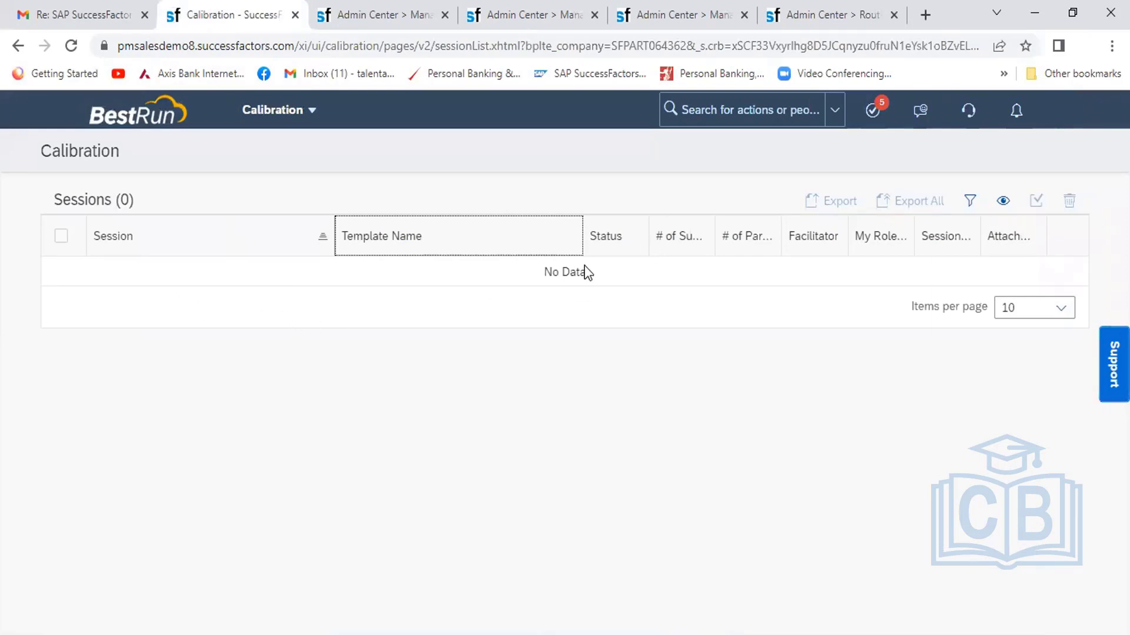
# - Look over the route map stages and the session's Validation page, and examine the template's performance data source and routing step
pyautogui.click(801, 16)
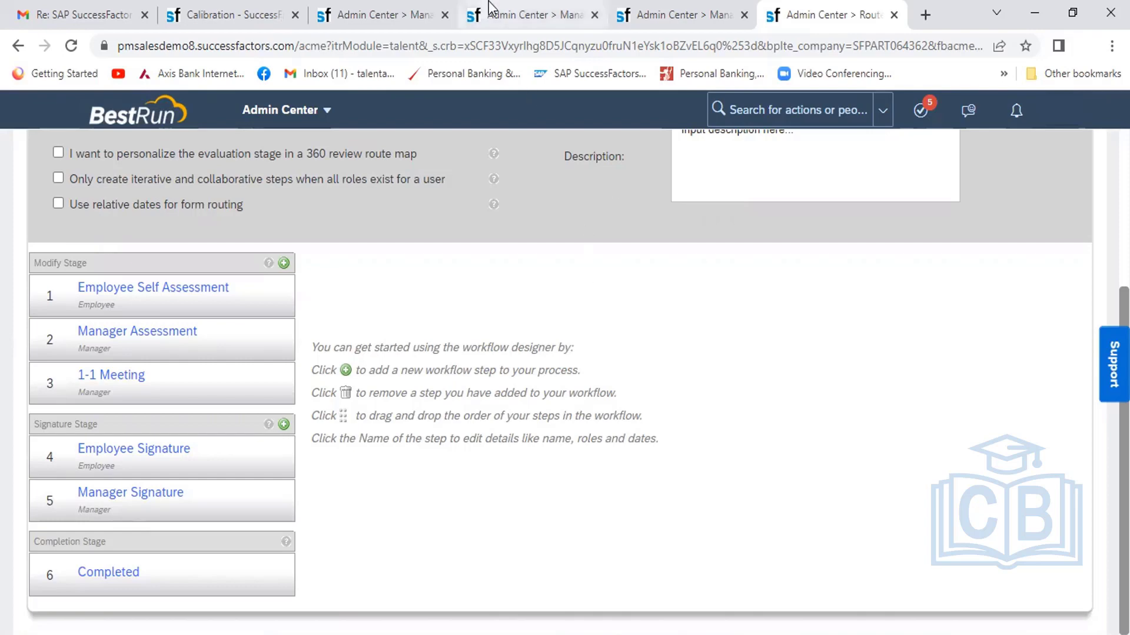
pyautogui.click(527, 15)
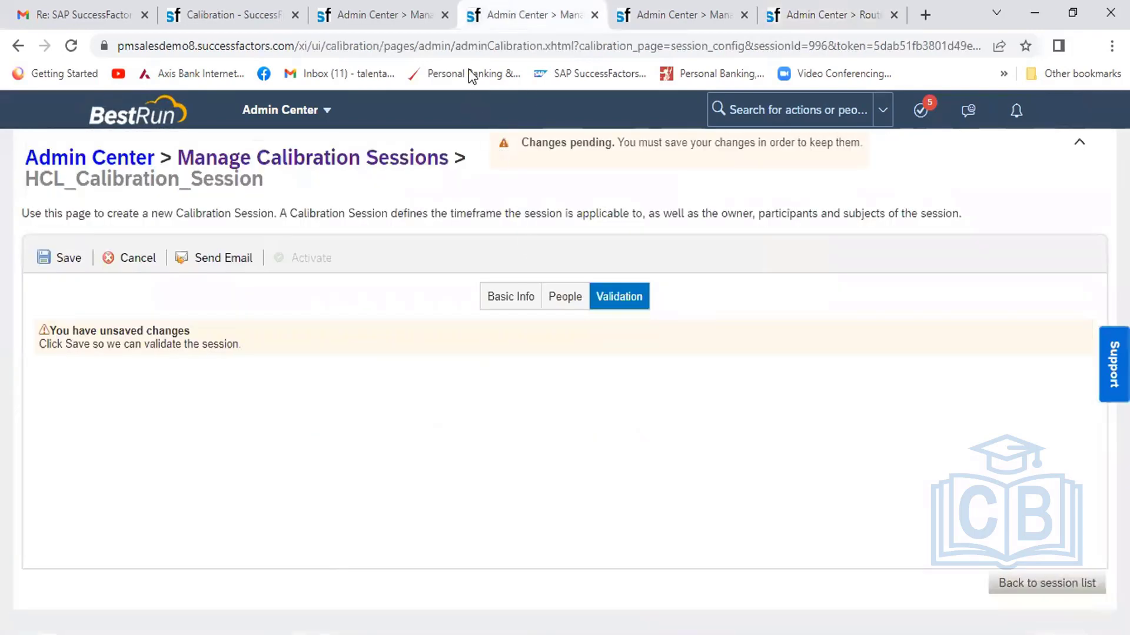
pyautogui.click(393, 16)
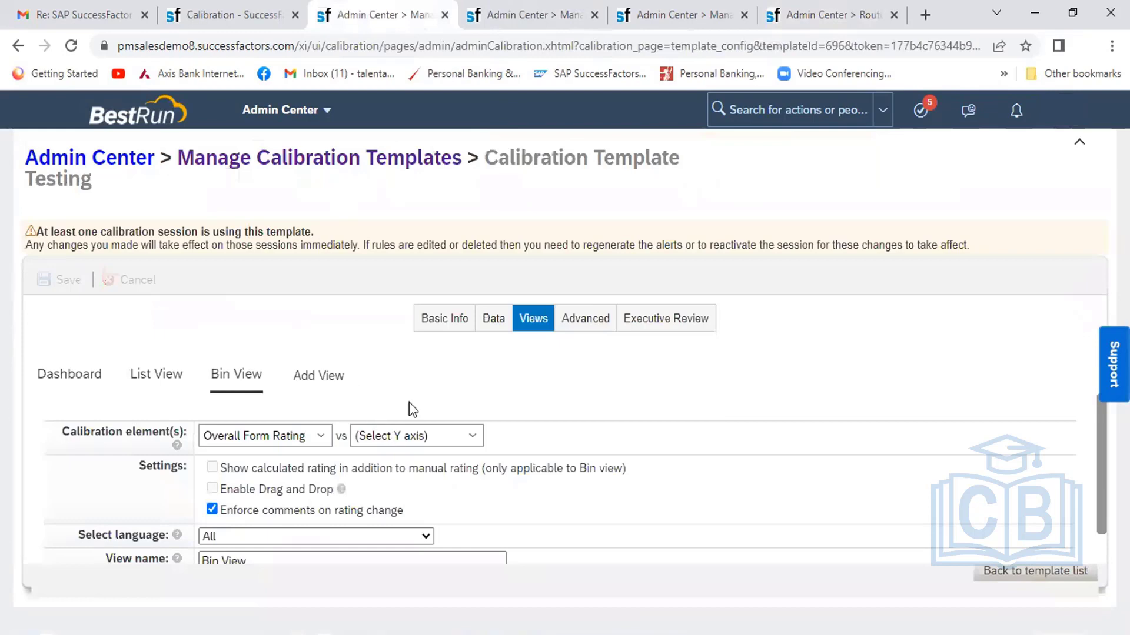
pyautogui.click(493, 325)
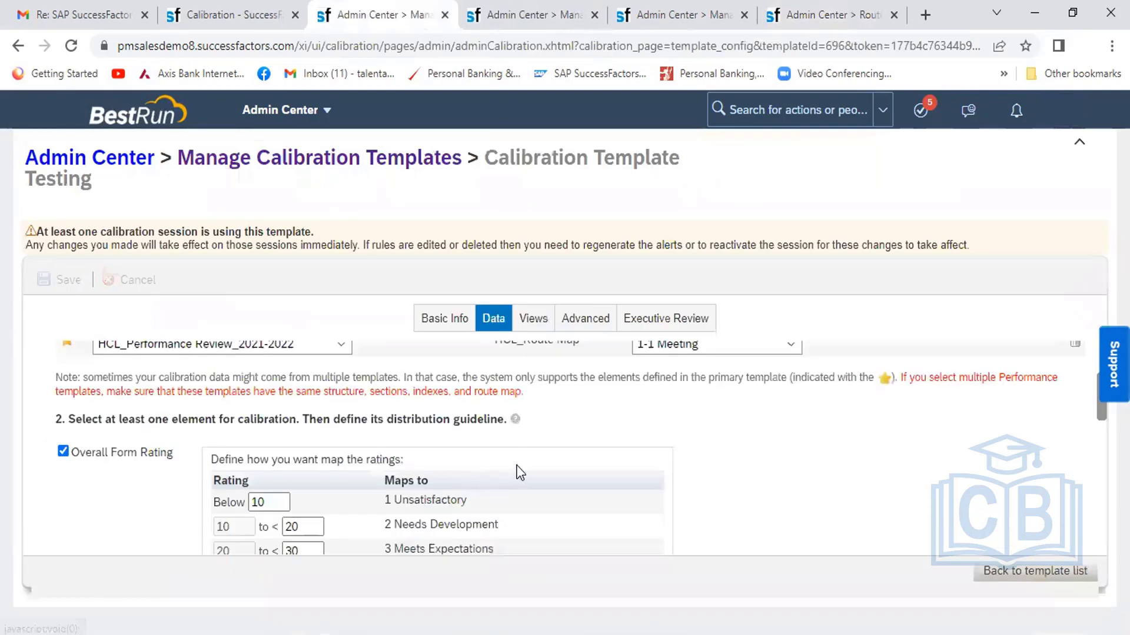
pyautogui.scroll(2, 755, 437)
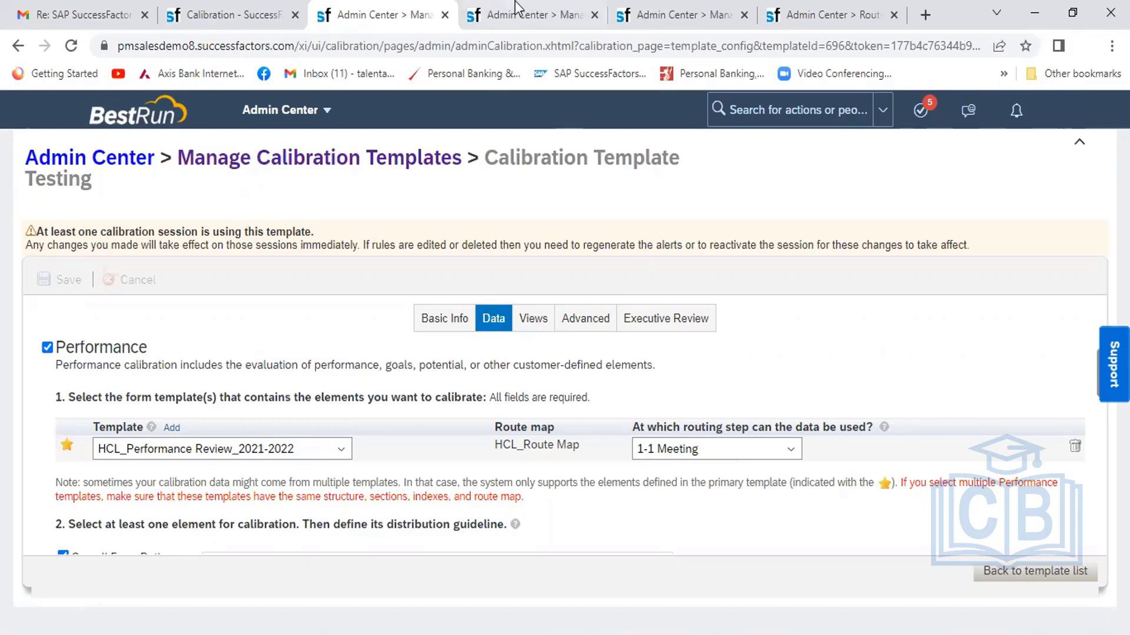
# - Review HCL_Calibration_Session's selected participants, its owners and facilitators, and its Validation page
pyautogui.click(521, 14)
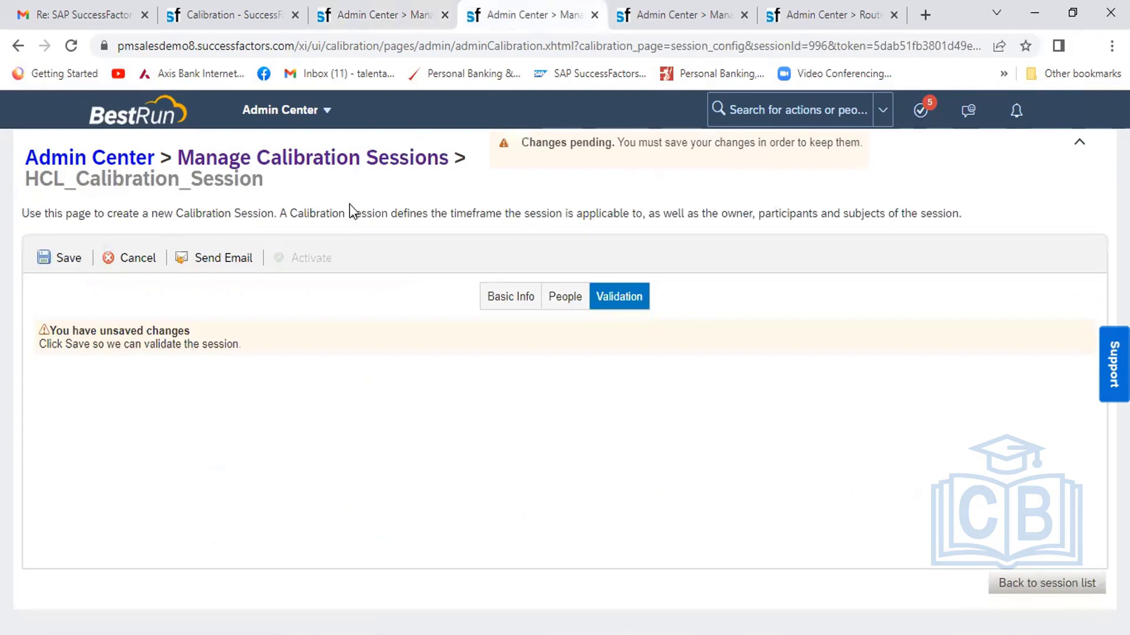
pyautogui.click(543, 303)
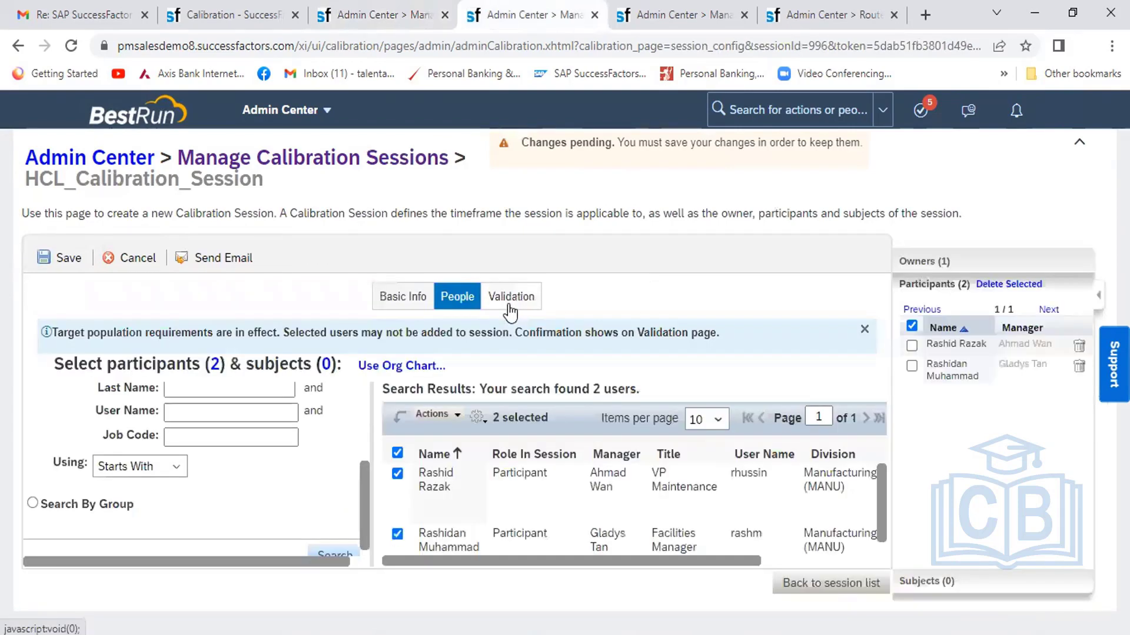
pyautogui.click(508, 302)
pyautogui.click(500, 304)
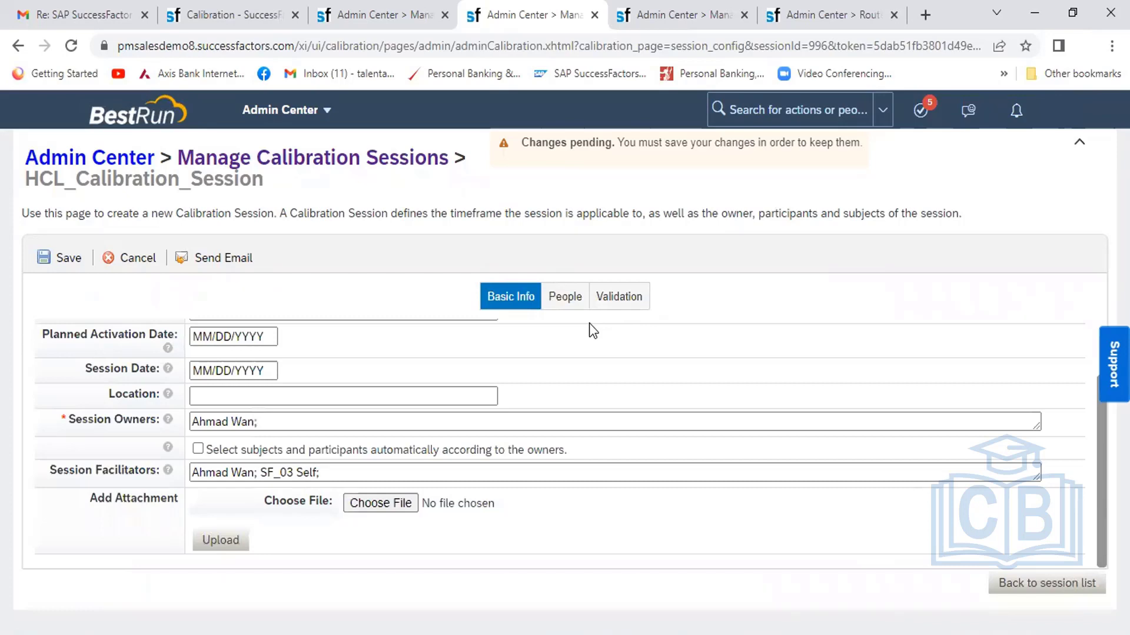
pyautogui.click(609, 301)
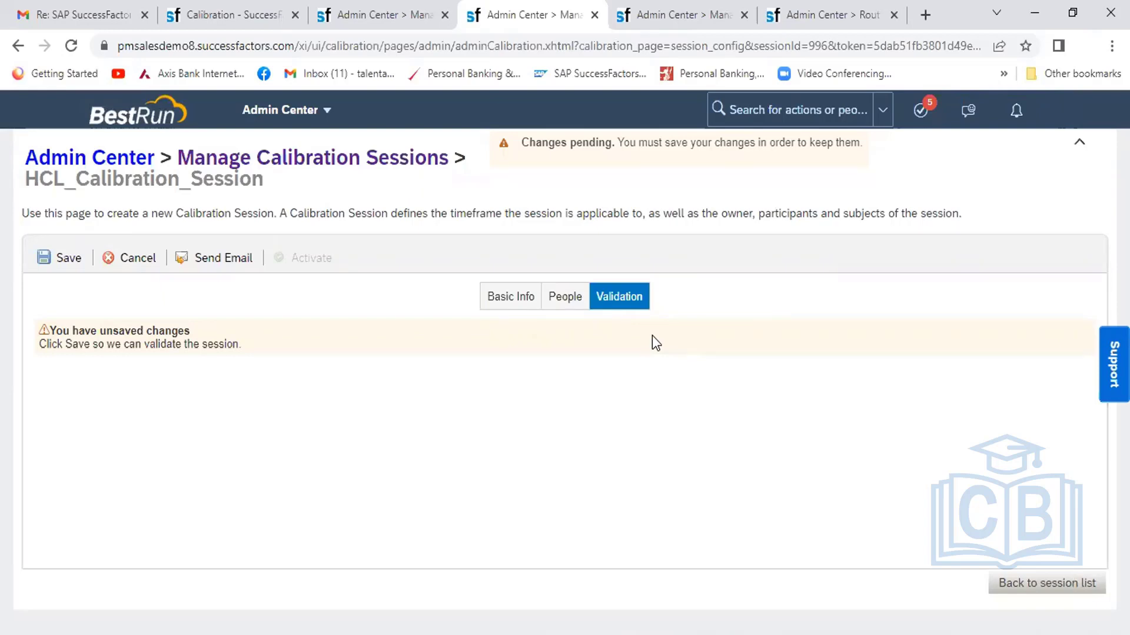
# - Compare the 1-1 Meeting step in the route map with the routing step chosen in the template's performance data
pyautogui.click(838, 17)
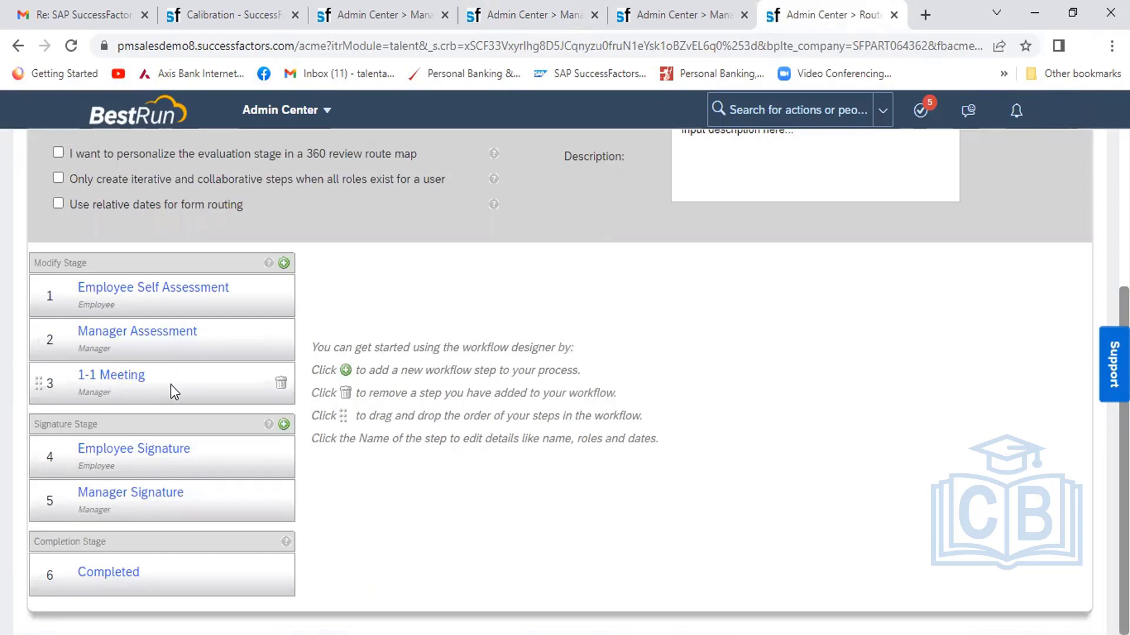
pyautogui.click(382, 23)
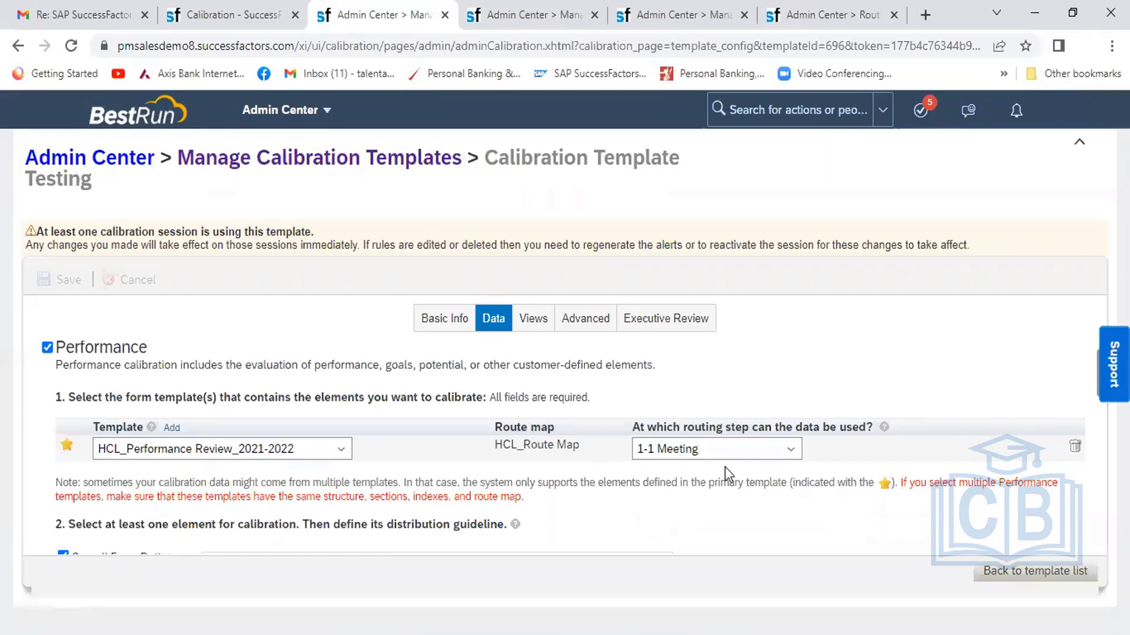
pyautogui.click(821, 13)
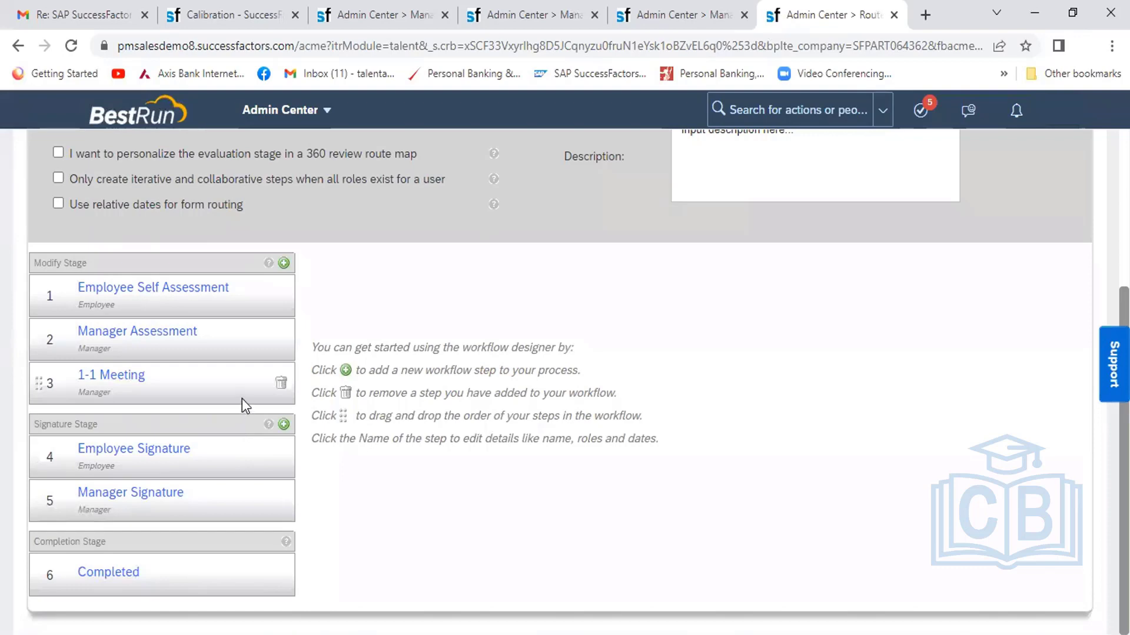
# - Walk through Calibration Template Testing's review period, data source and rating mapping, list and bin views, and advanced options
pyautogui.click(405, 17)
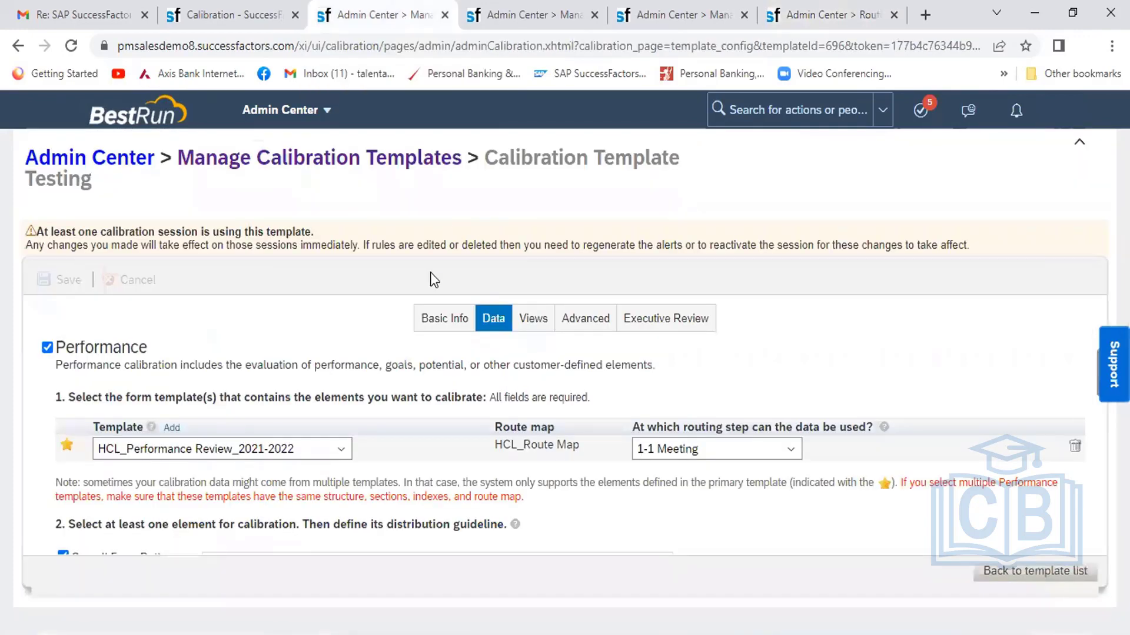
pyautogui.click(430, 324)
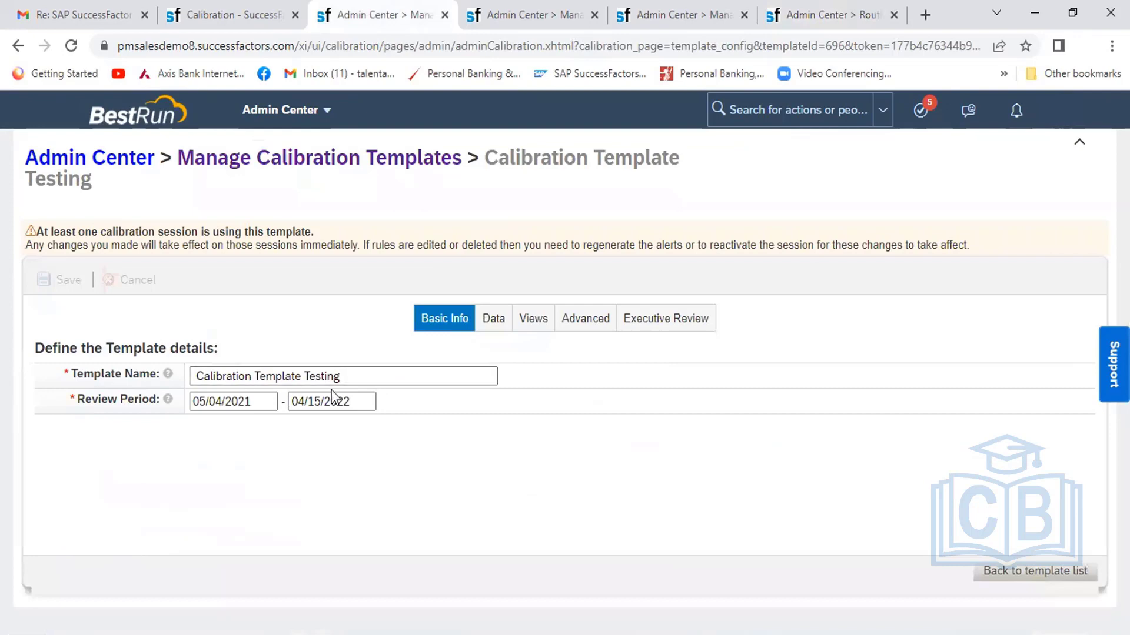
pyautogui.click(492, 326)
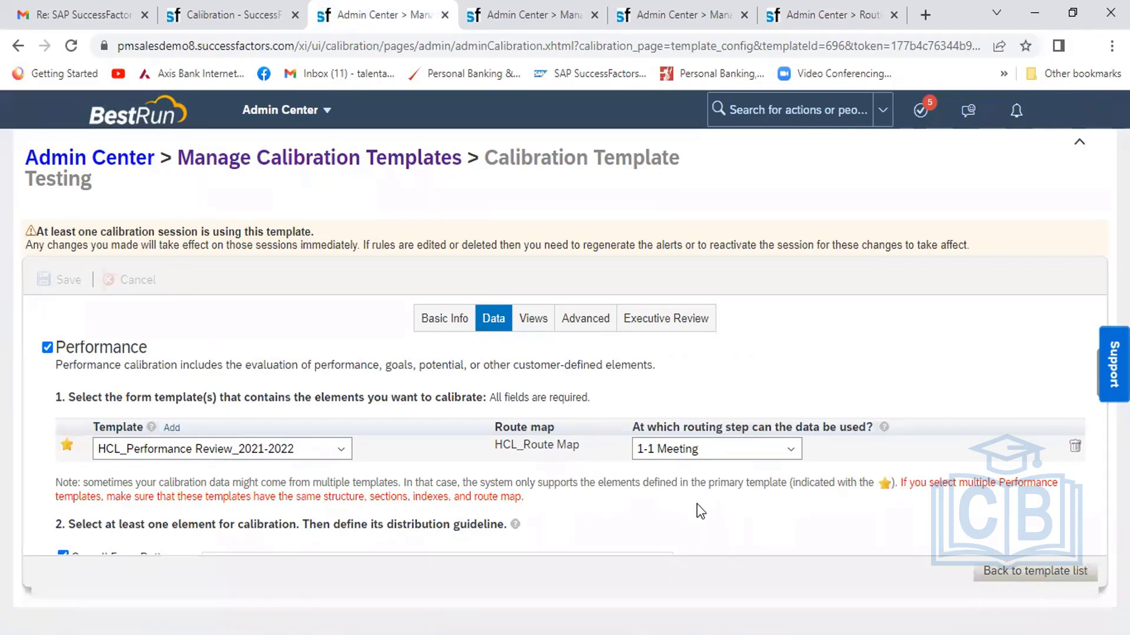
pyautogui.scroll(-3, 697, 503)
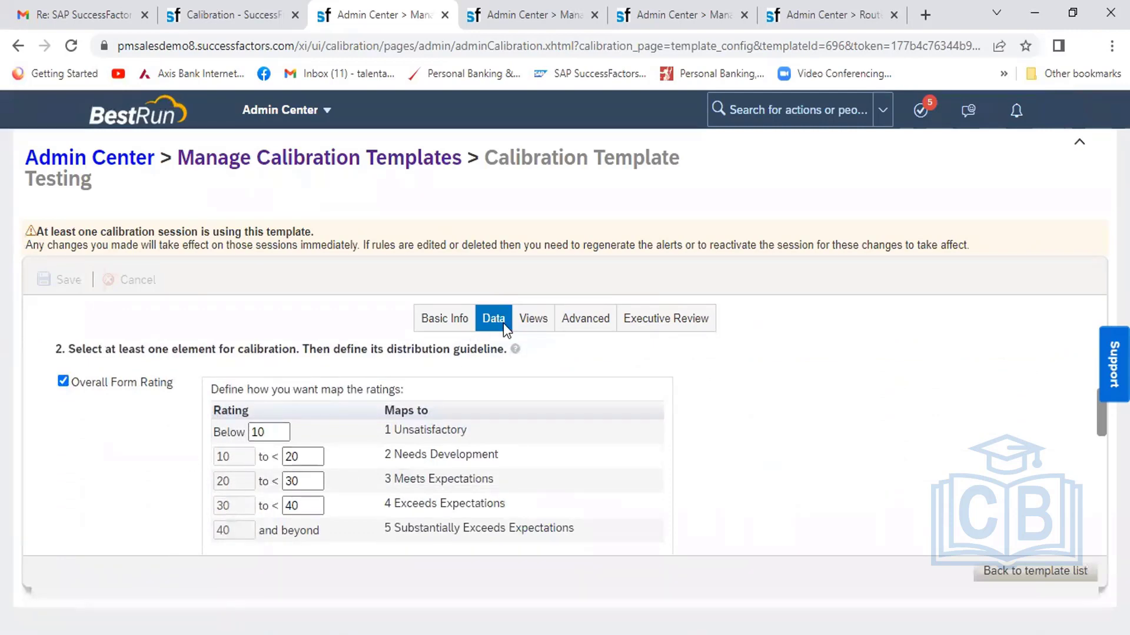
pyautogui.click(531, 323)
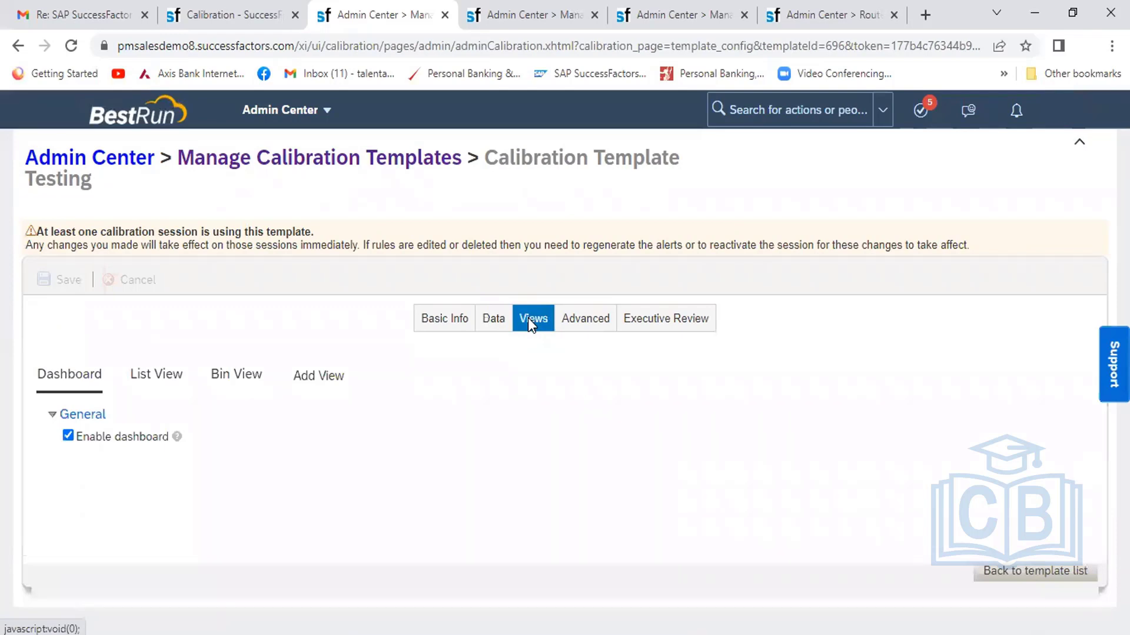
pyautogui.click(145, 383)
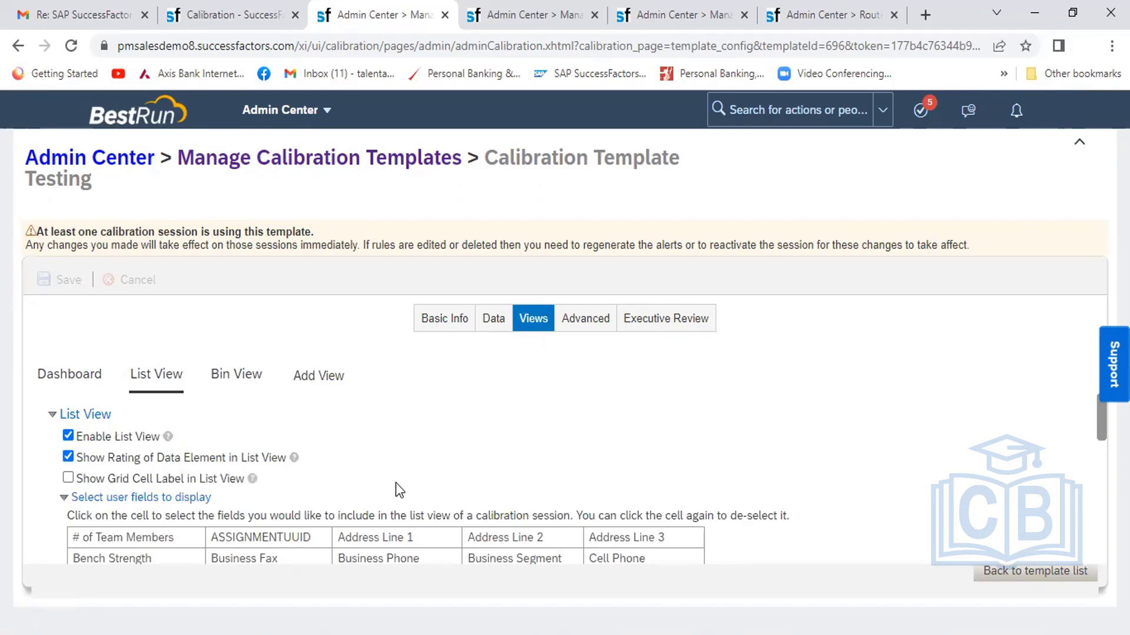
pyautogui.click(246, 383)
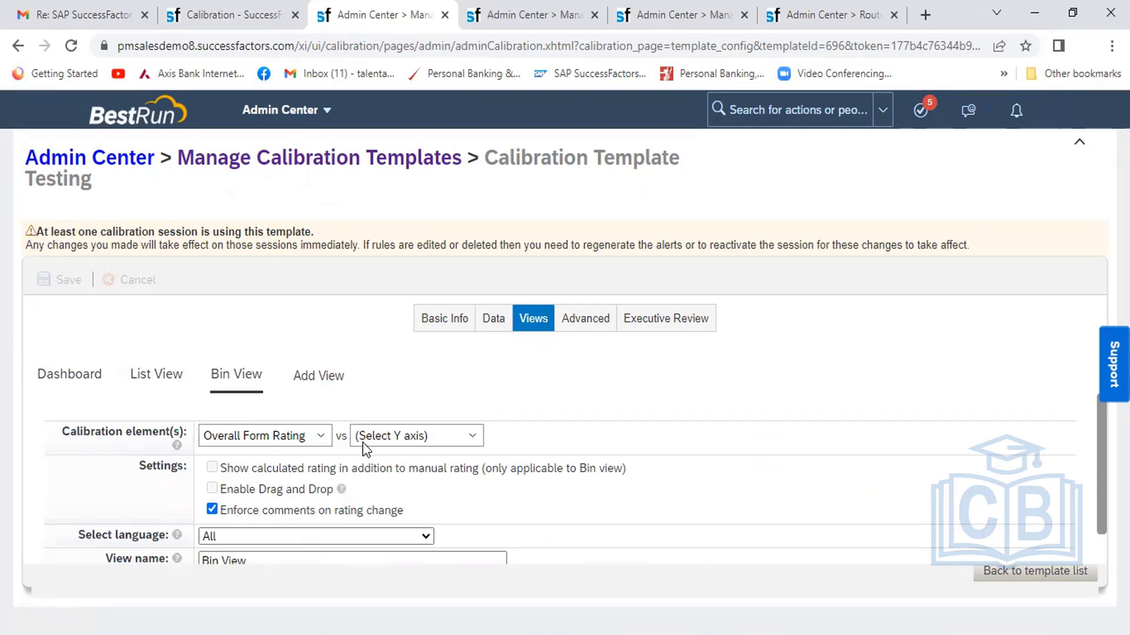
pyautogui.click(579, 318)
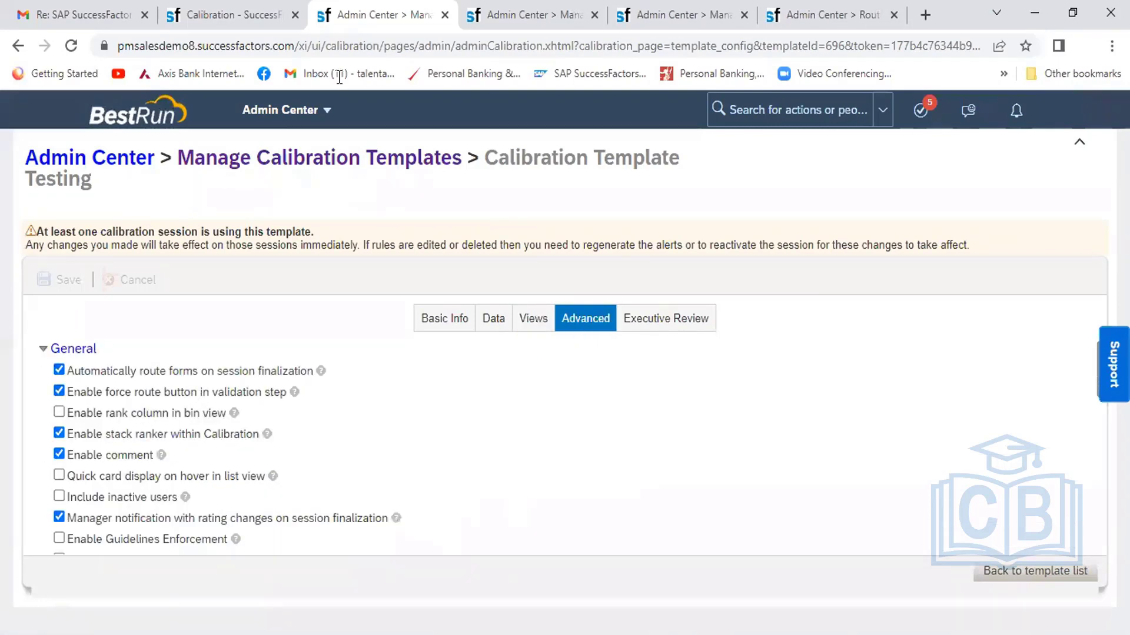
# - Recheck HCL_Calibration_Session's basic details, participants and Validation page against the route map stages
pyautogui.click(505, 19)
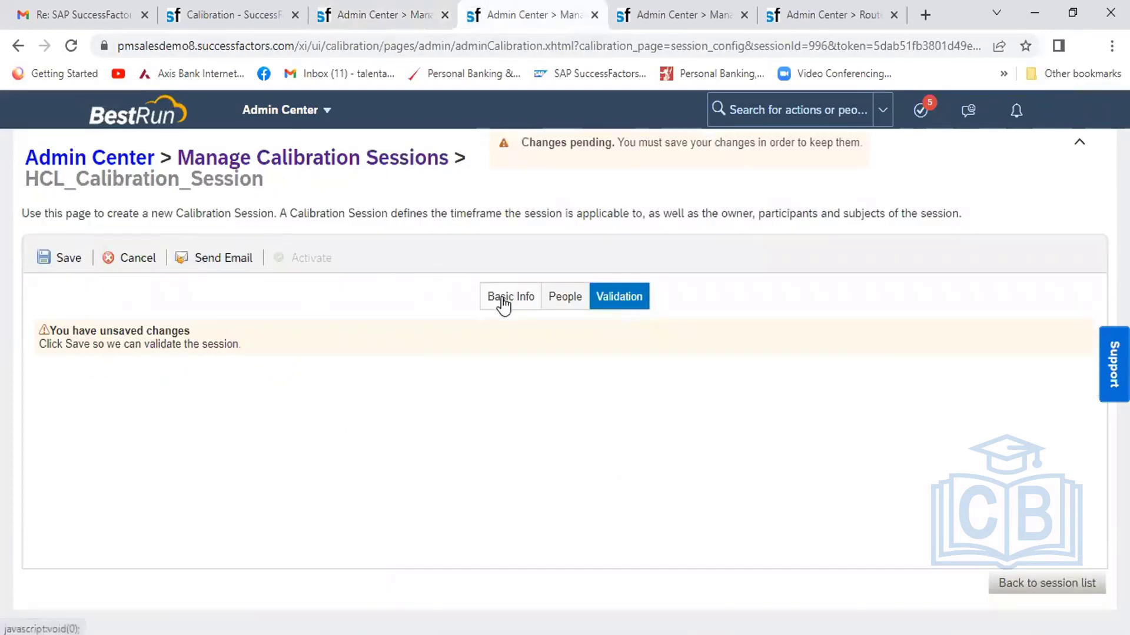
pyautogui.click(502, 302)
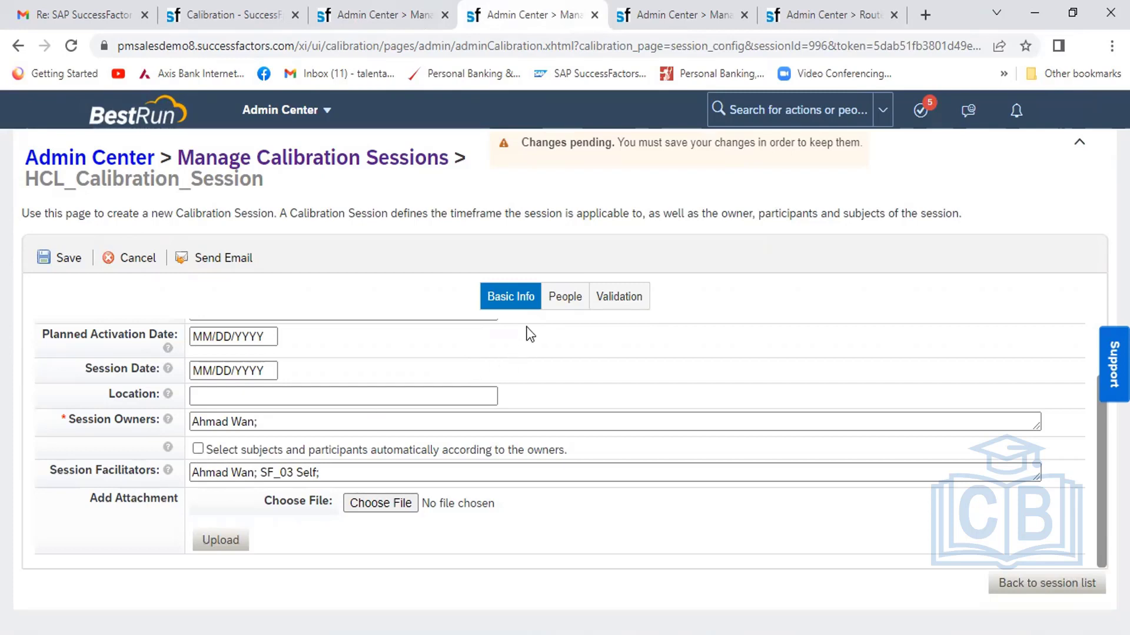
pyautogui.click(562, 298)
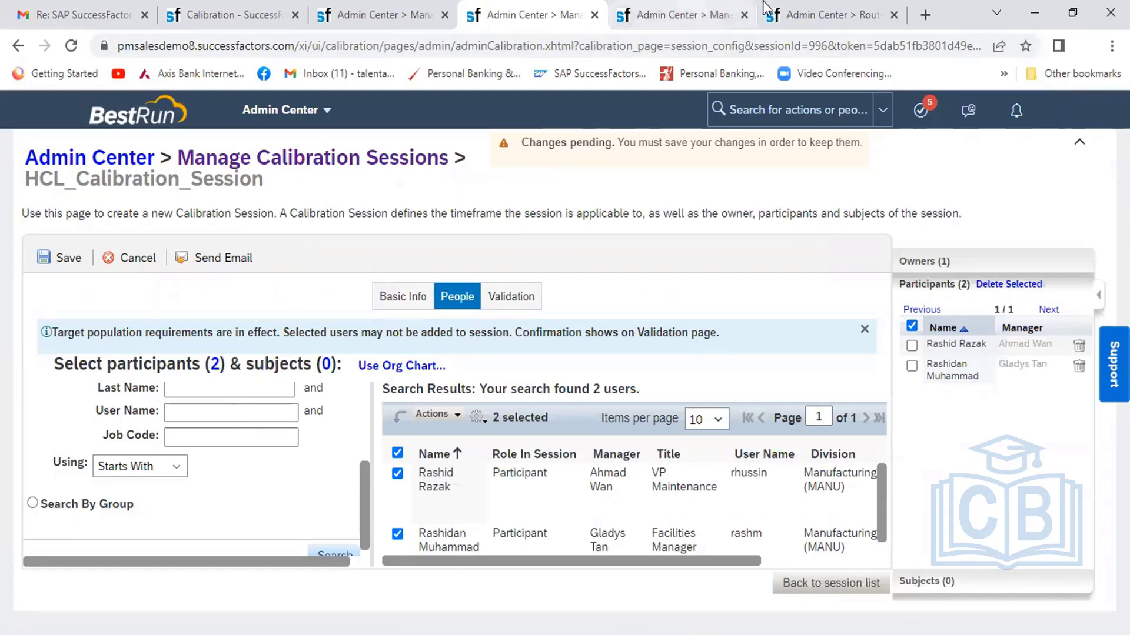
pyautogui.click(837, 18)
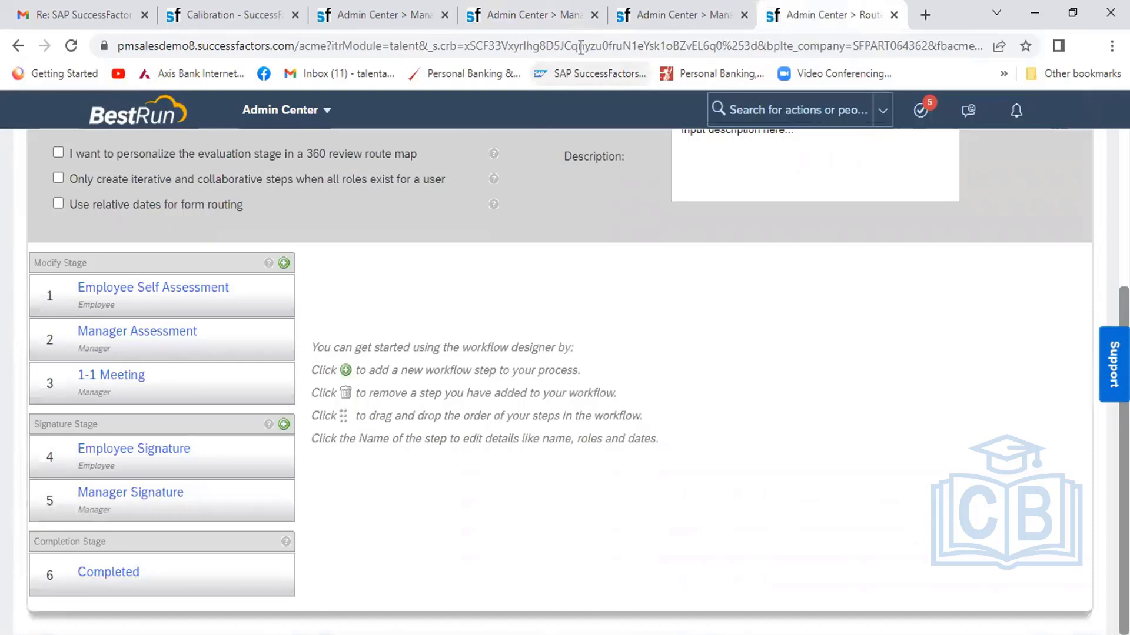
pyautogui.click(544, 24)
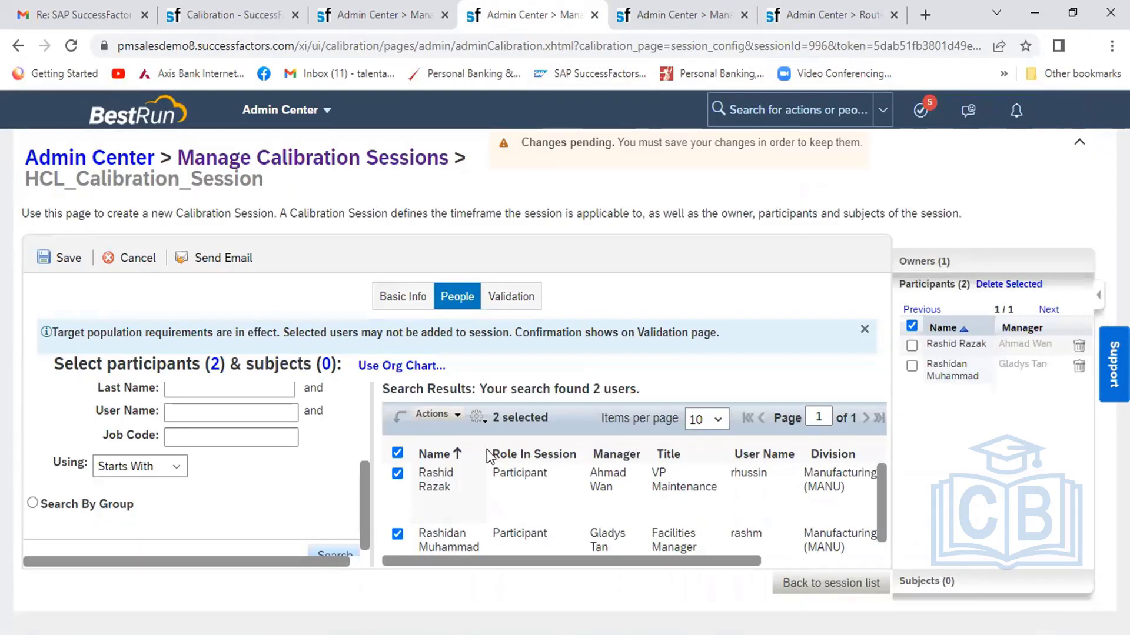
pyautogui.click(505, 302)
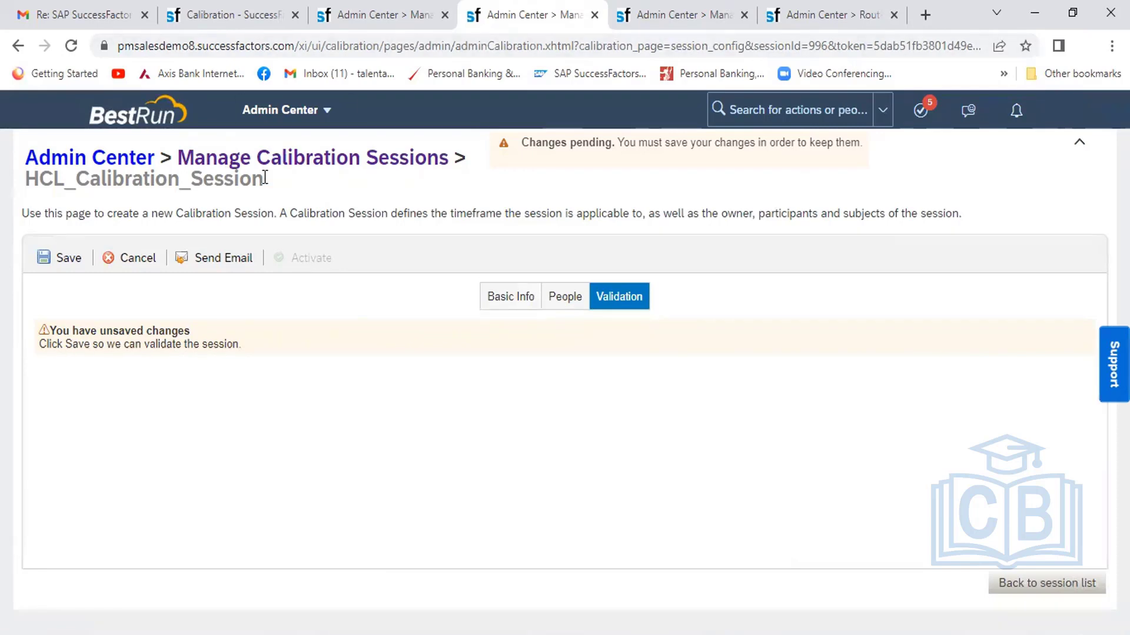
# - Check the Calibration session list, and look at the account's proxy option and the Calibration entry among the available modules
pyautogui.click(234, 24)
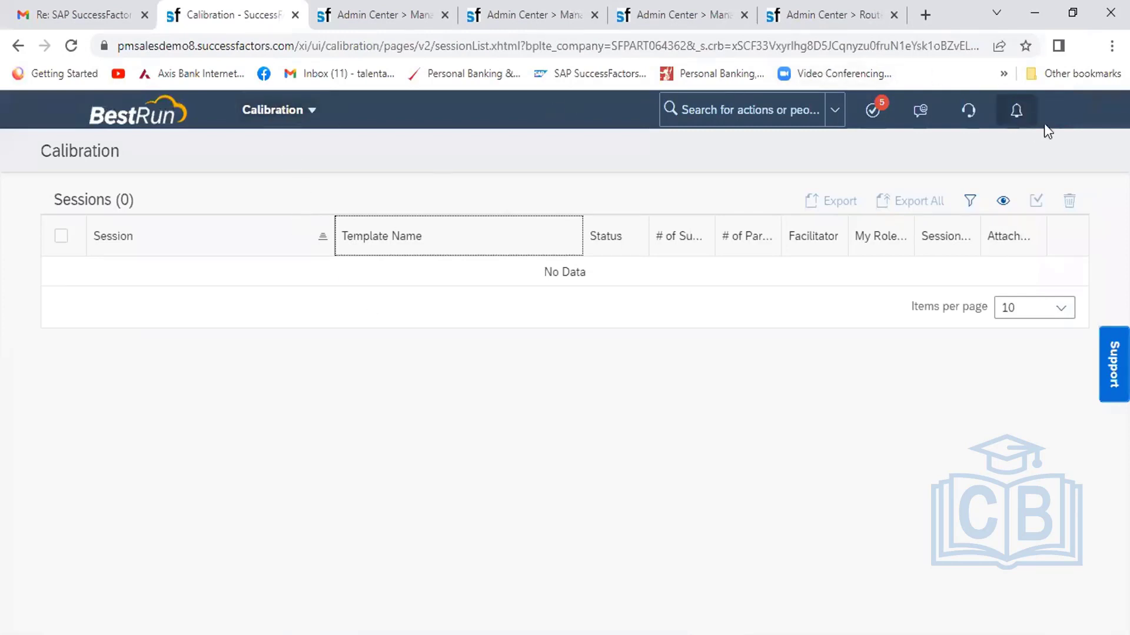
pyautogui.click(1060, 120)
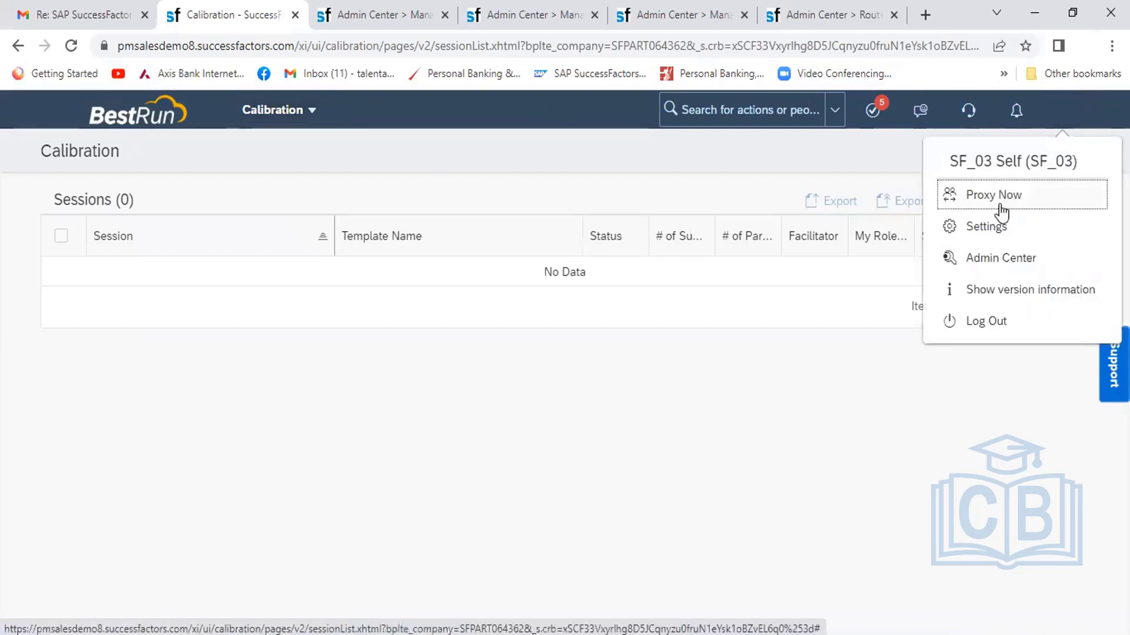
pyautogui.click(558, 166)
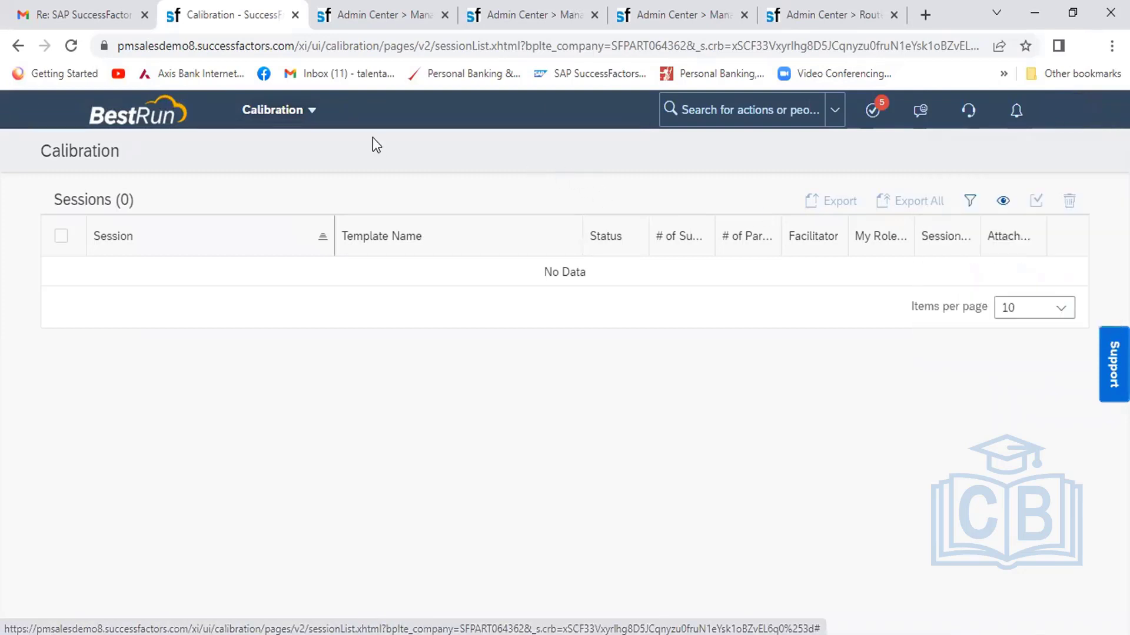
pyautogui.click(312, 109)
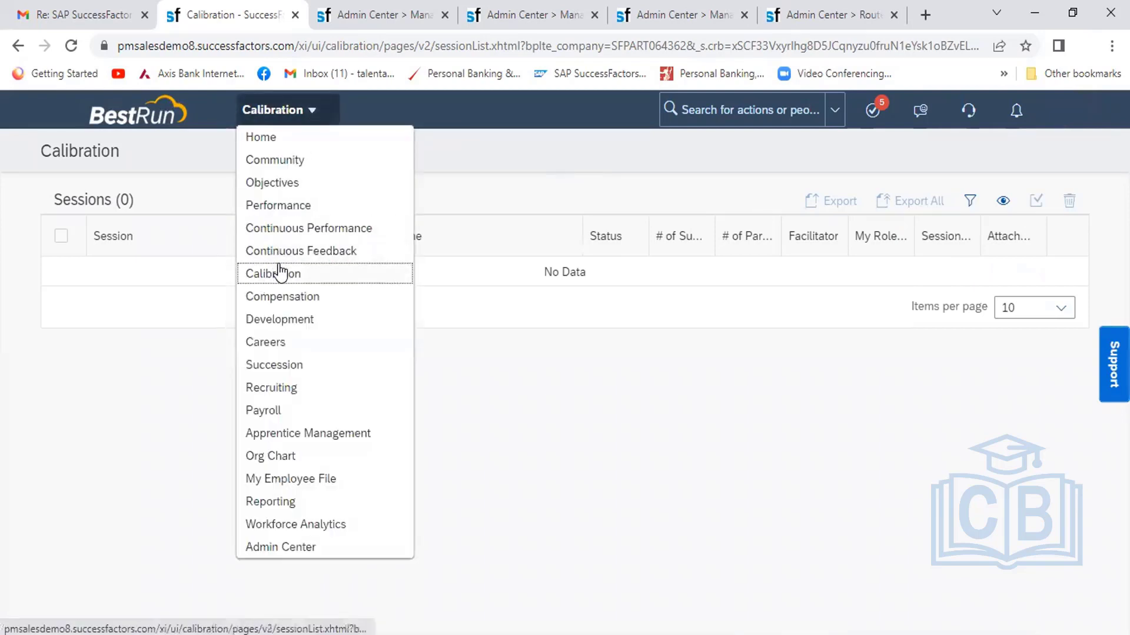
pyautogui.click(169, 351)
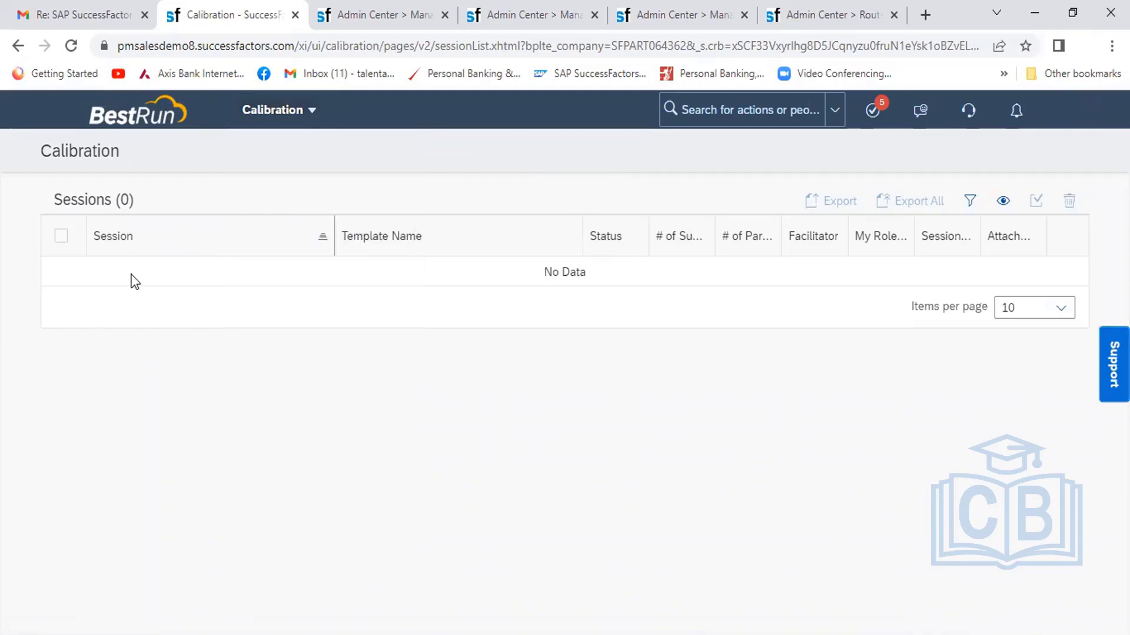